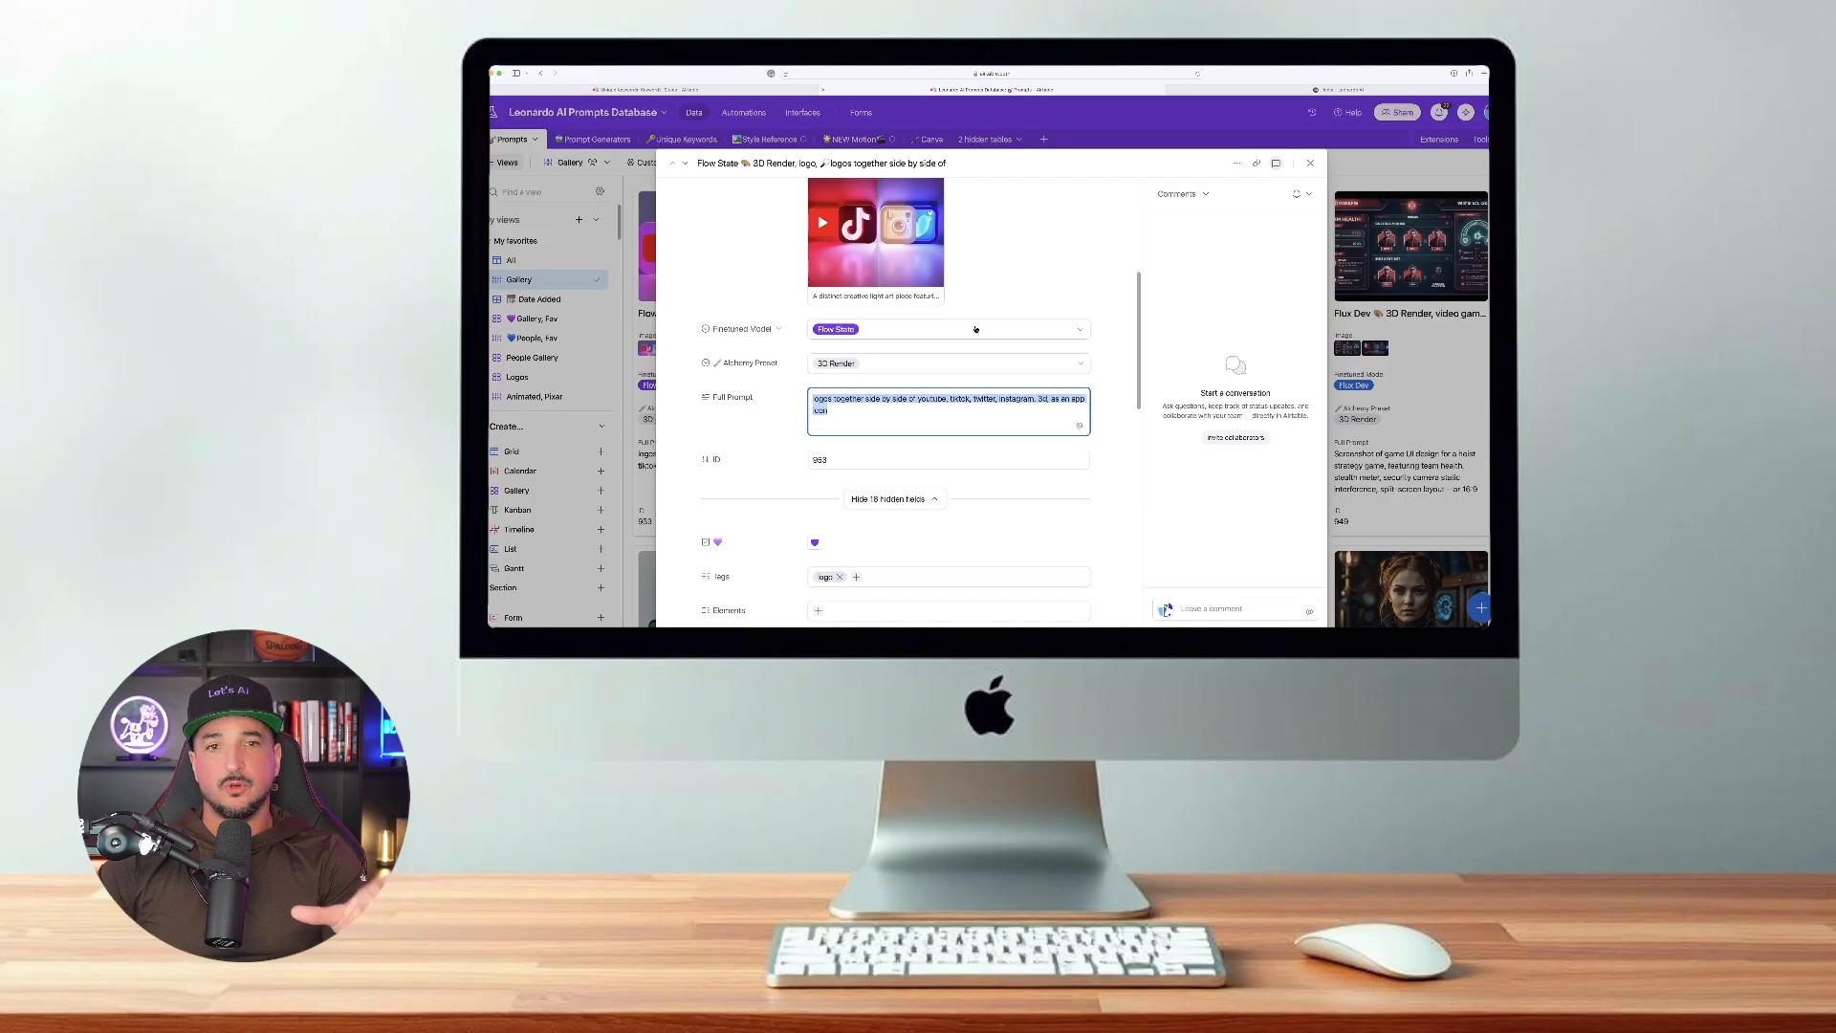
- View the record's attached image of the social media app icons at full size and close it
left_click(685, 289)
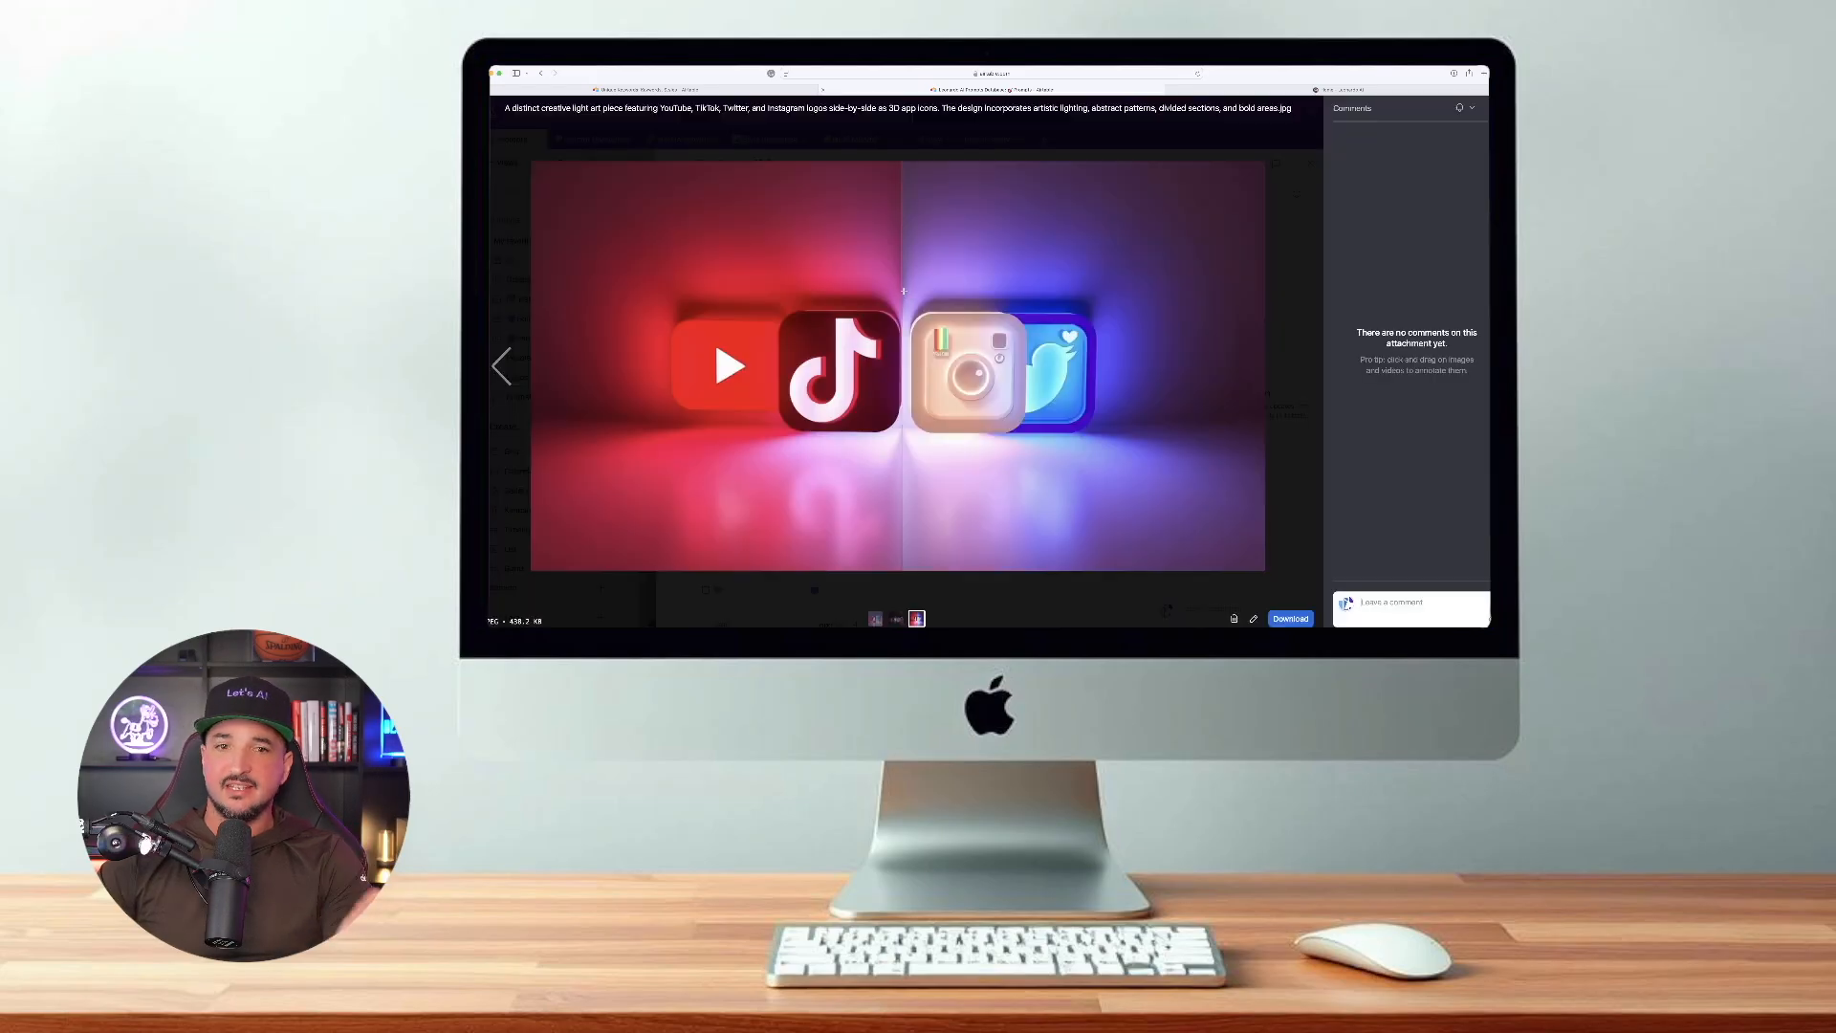
key("Escape")
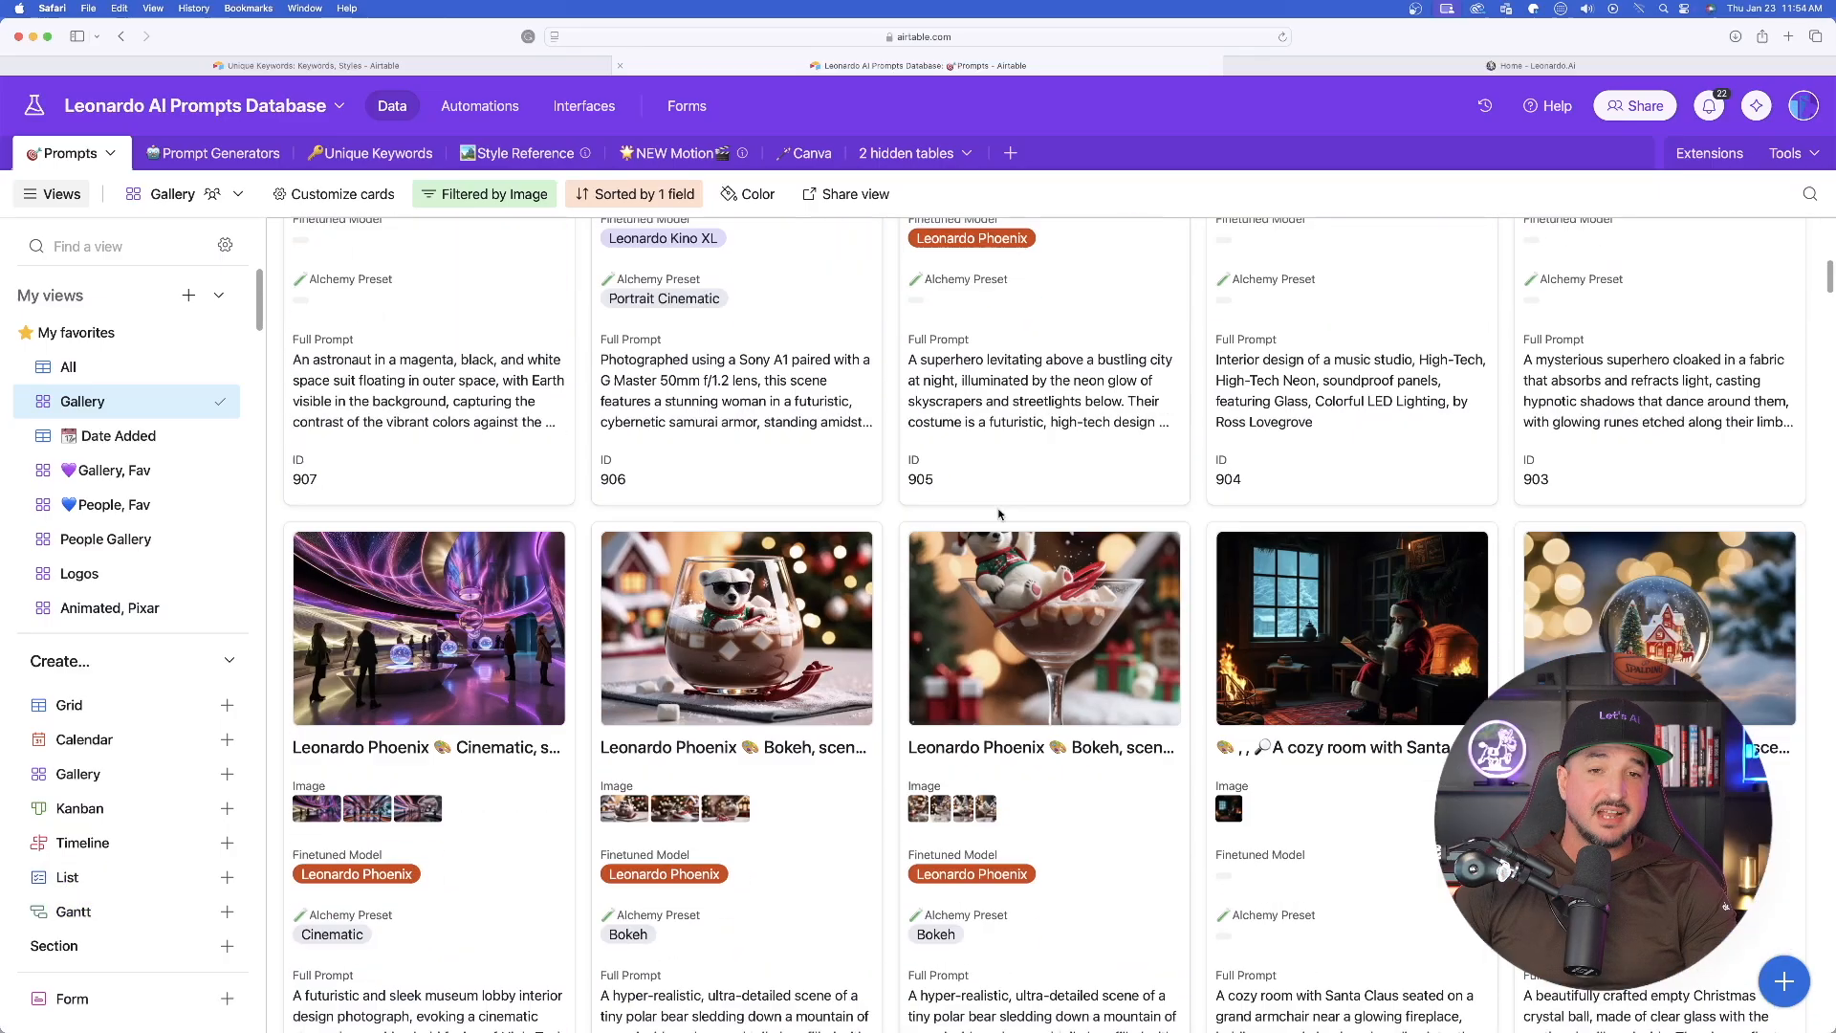
scroll(999, 514, "down", 15)
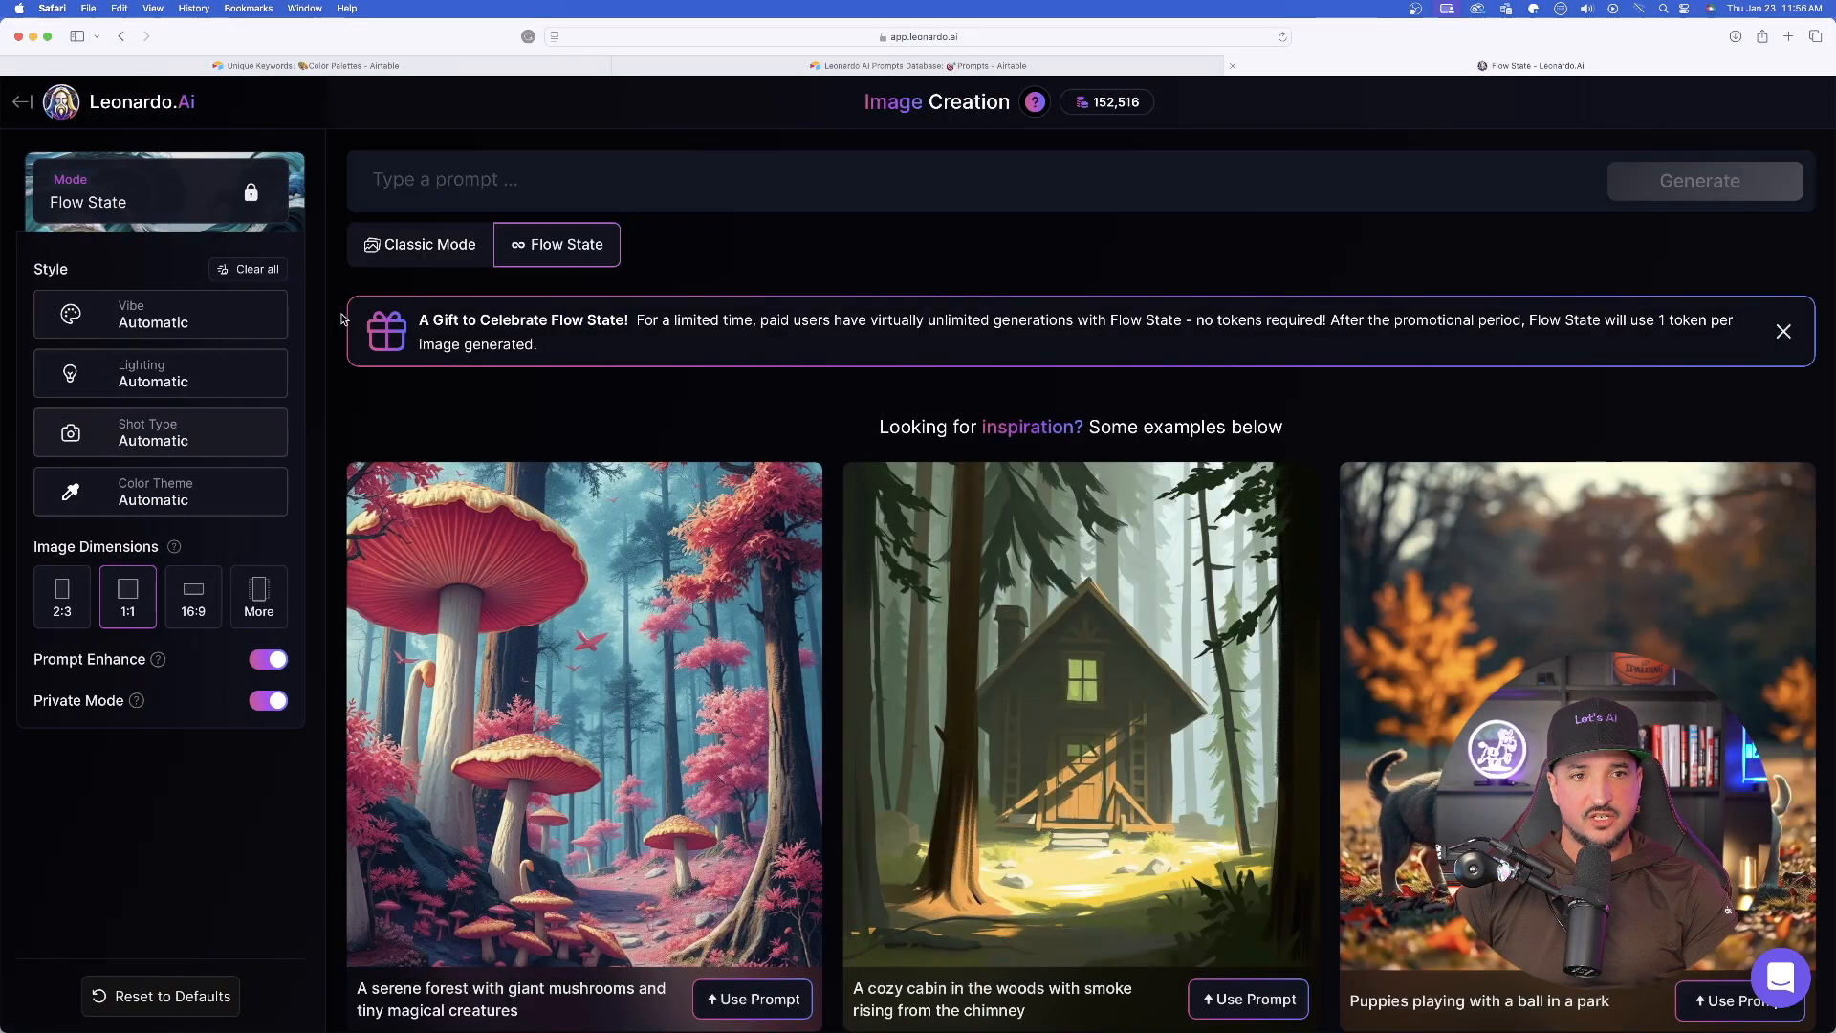
- Switch image creation to Classic Mode and back to Flow State
left_click(458, 253)
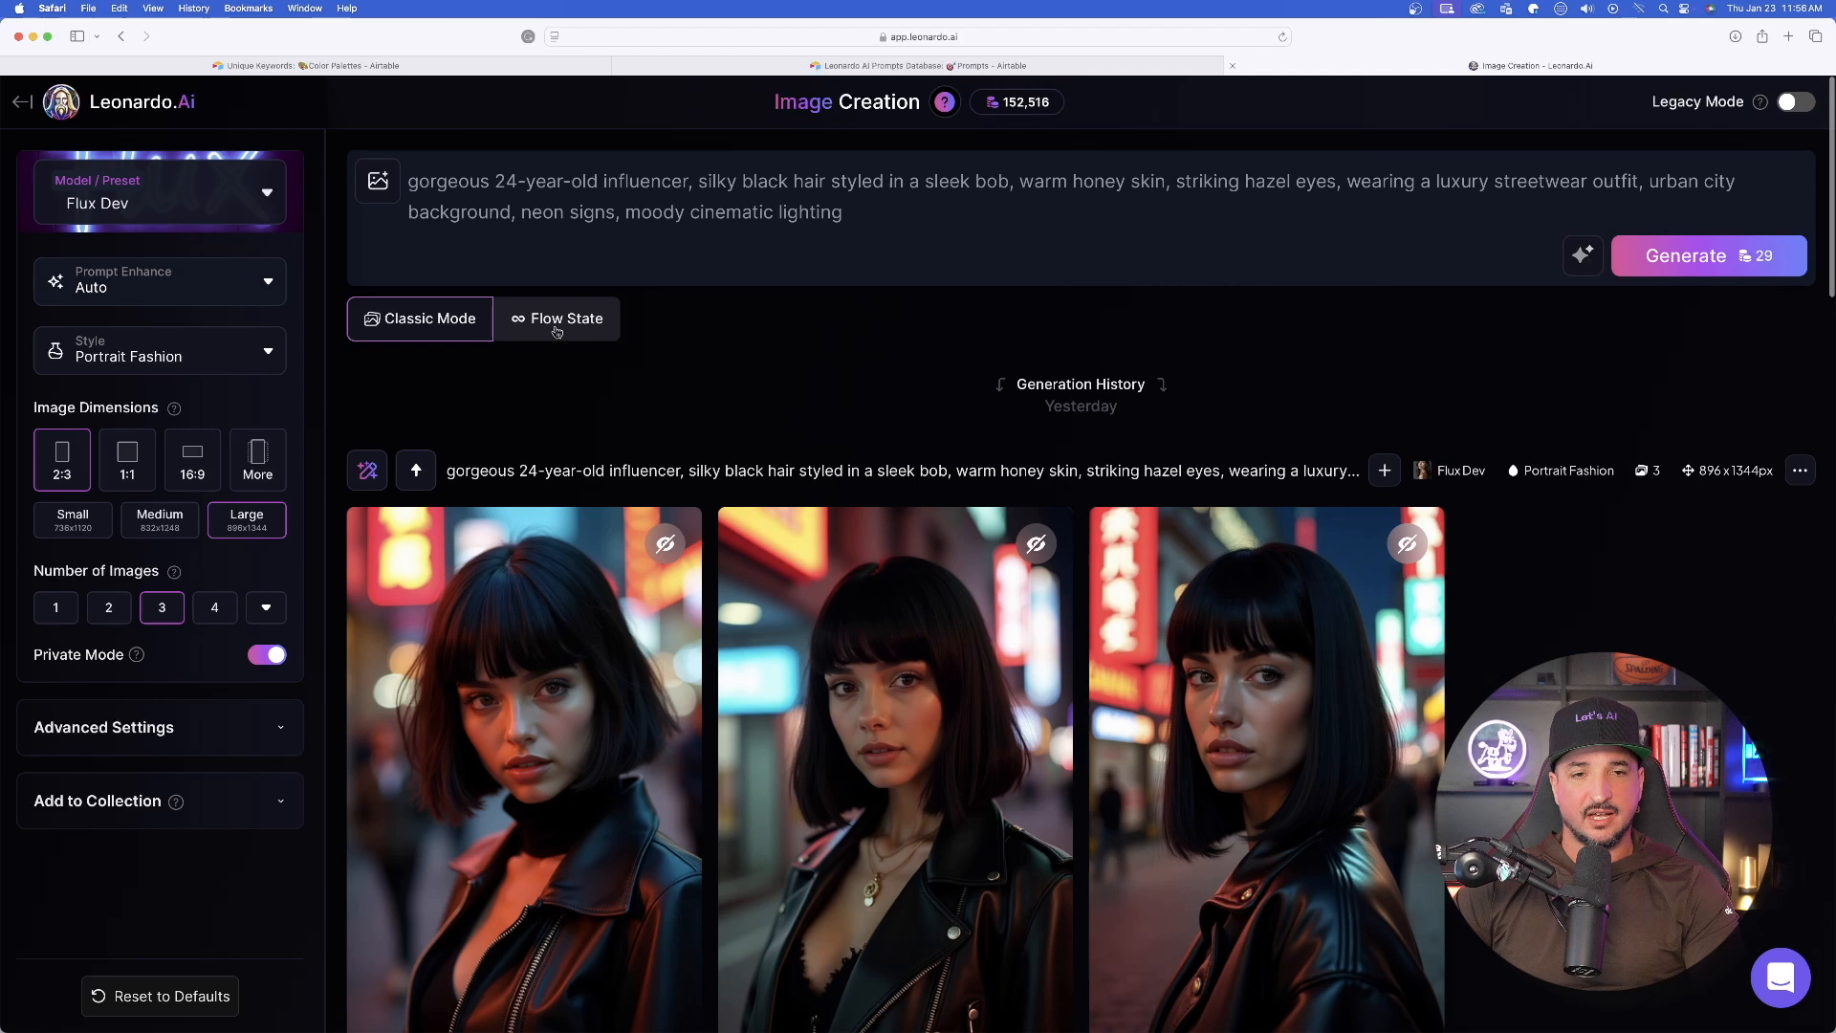
left_click(556, 325)
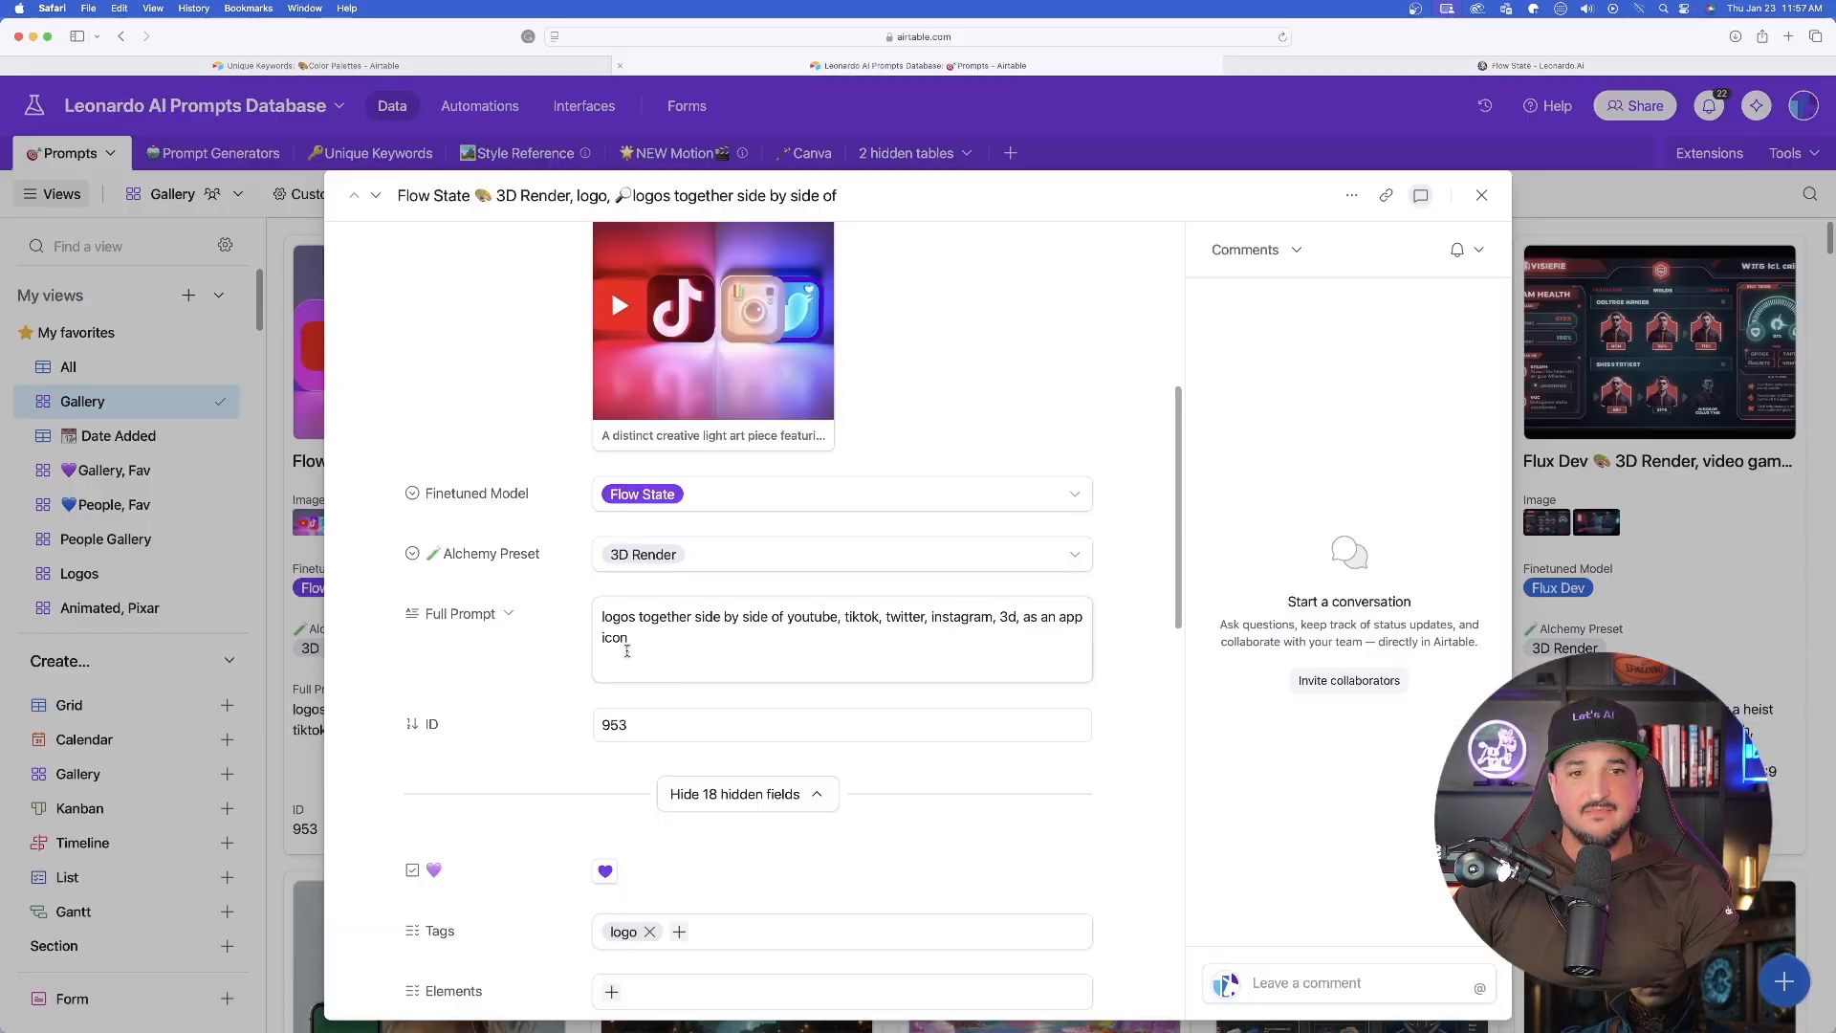
left_click_drag(632, 640, 585, 608)
key("super+c")
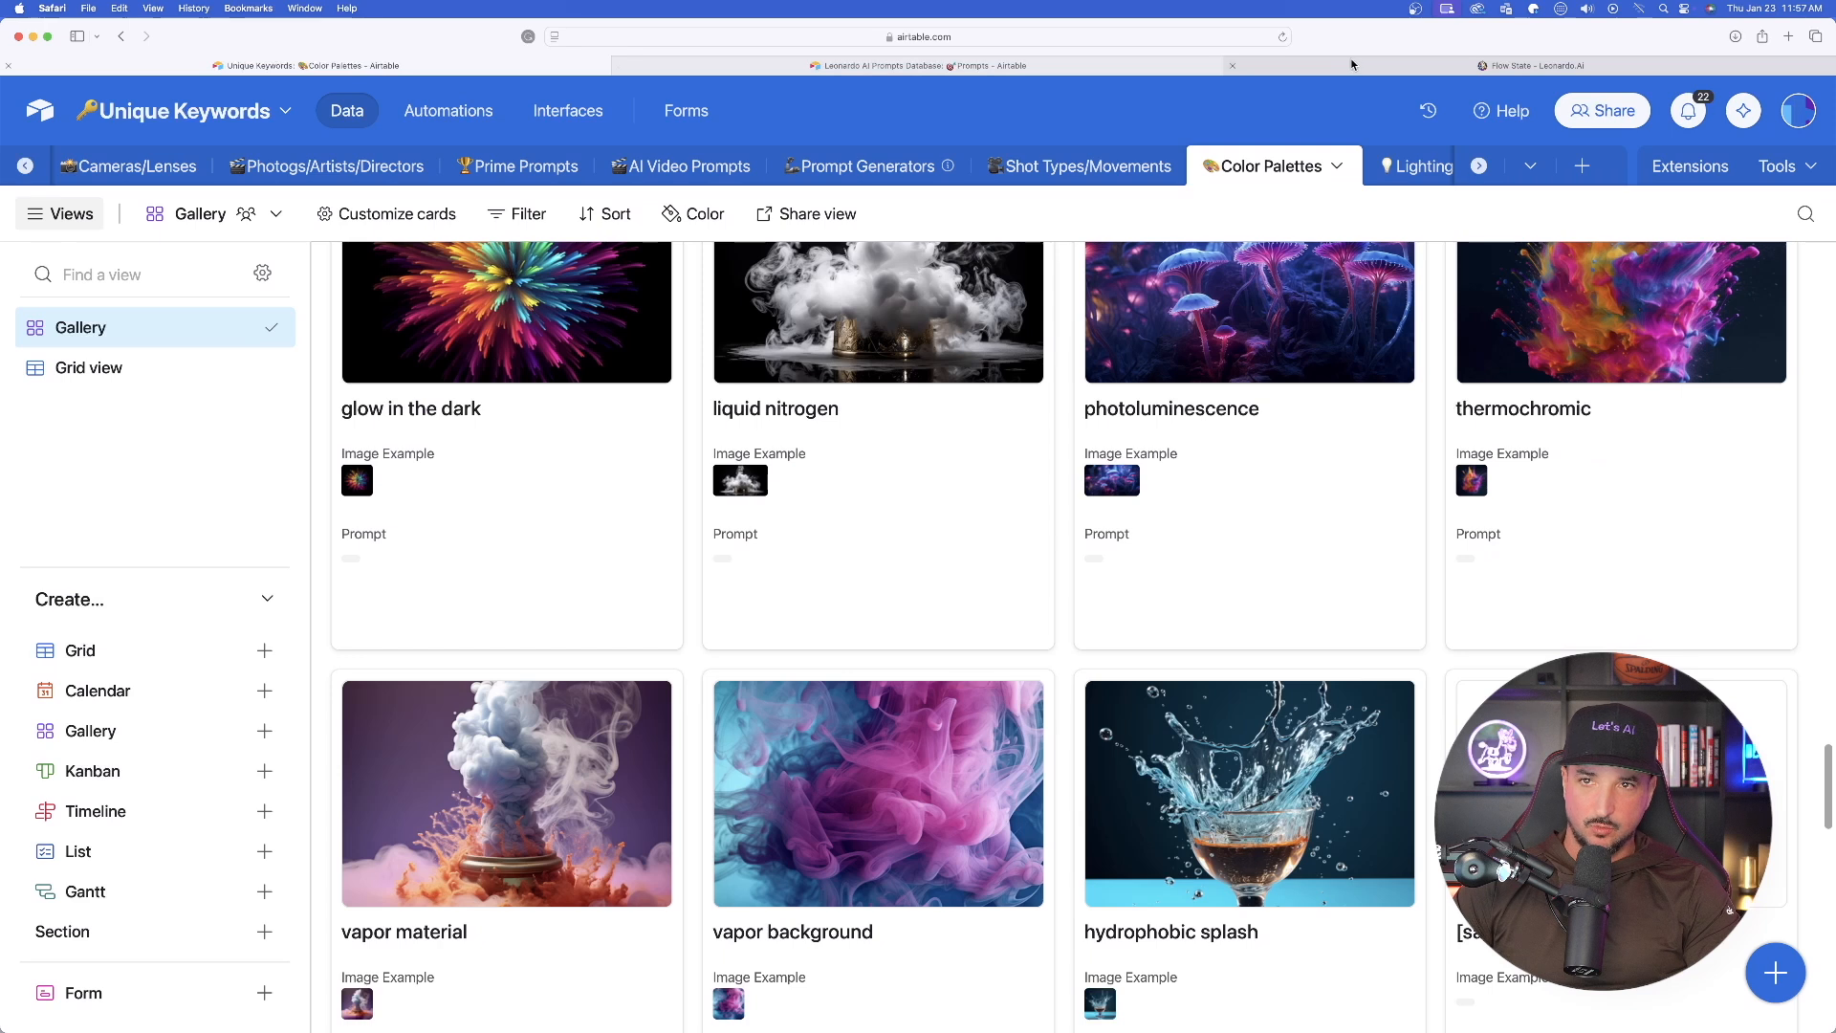
- In Leonardo.Ai's Flow State, generate images from the prompt "logos together side by side of youtube, tiktok, twitter, instagram, 3d, as an app icon"
left_click(1376, 69)
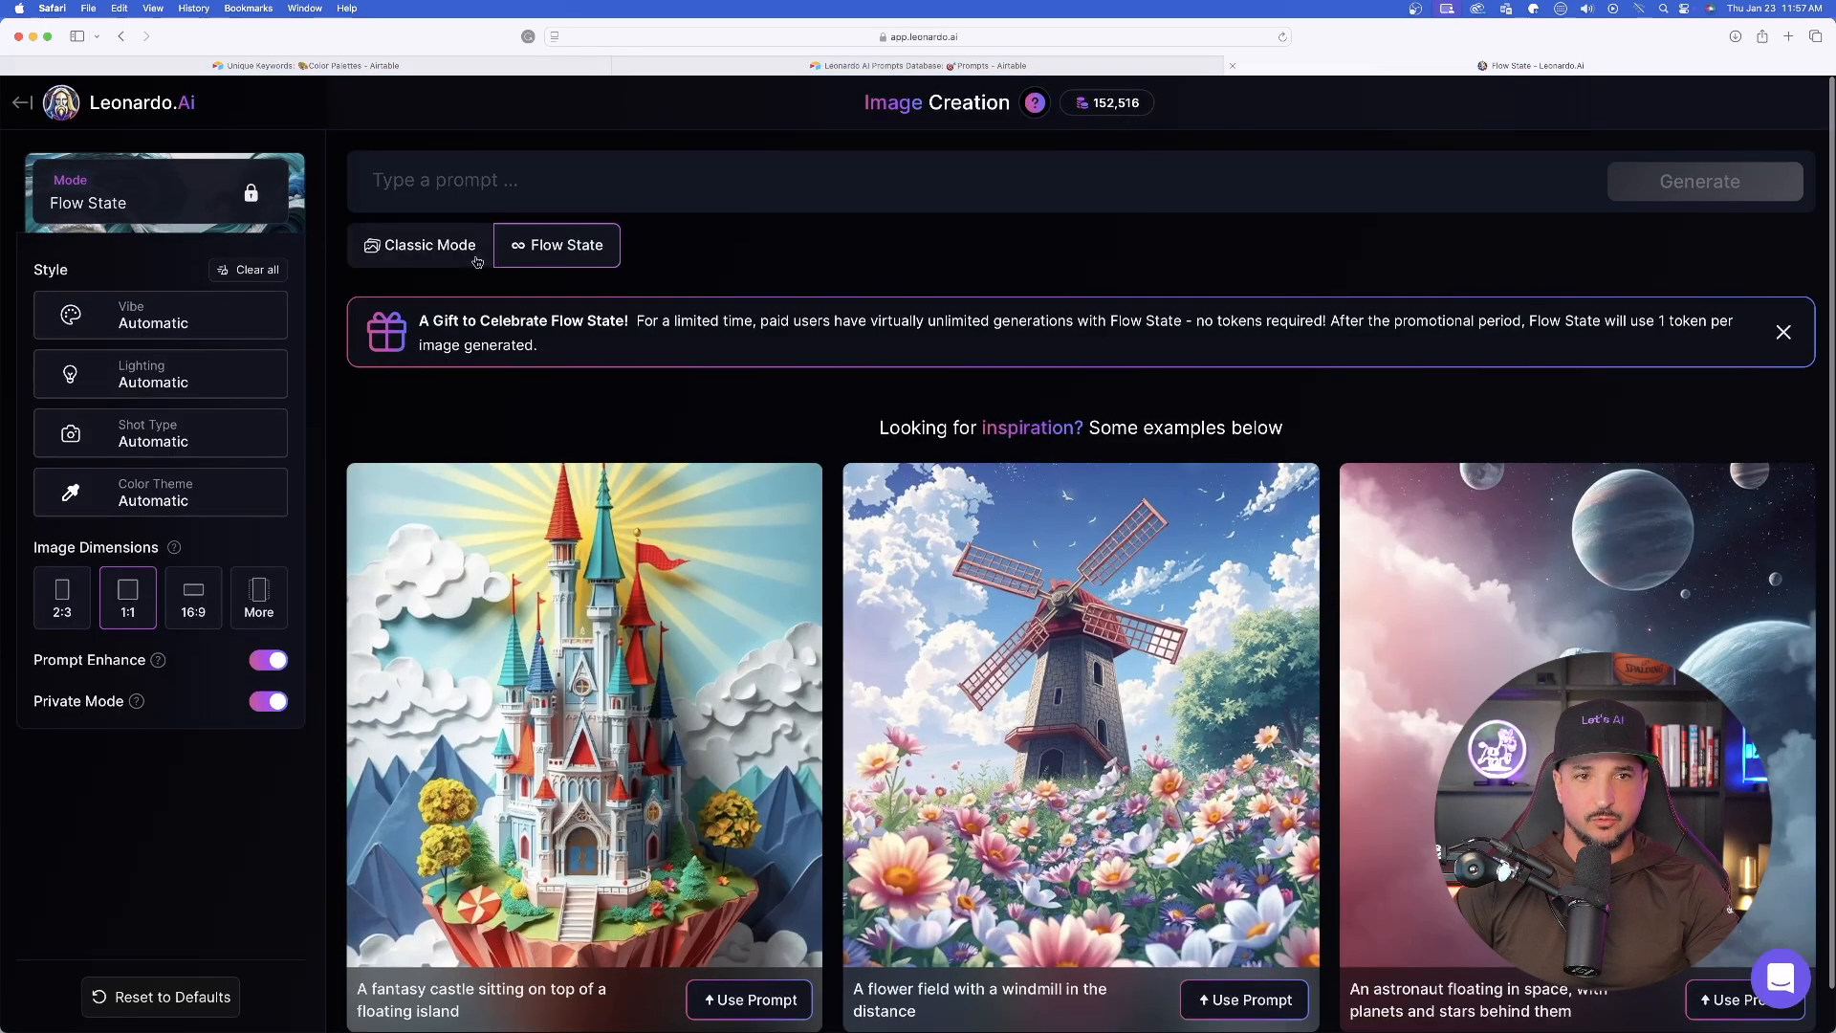
left_click(496, 182)
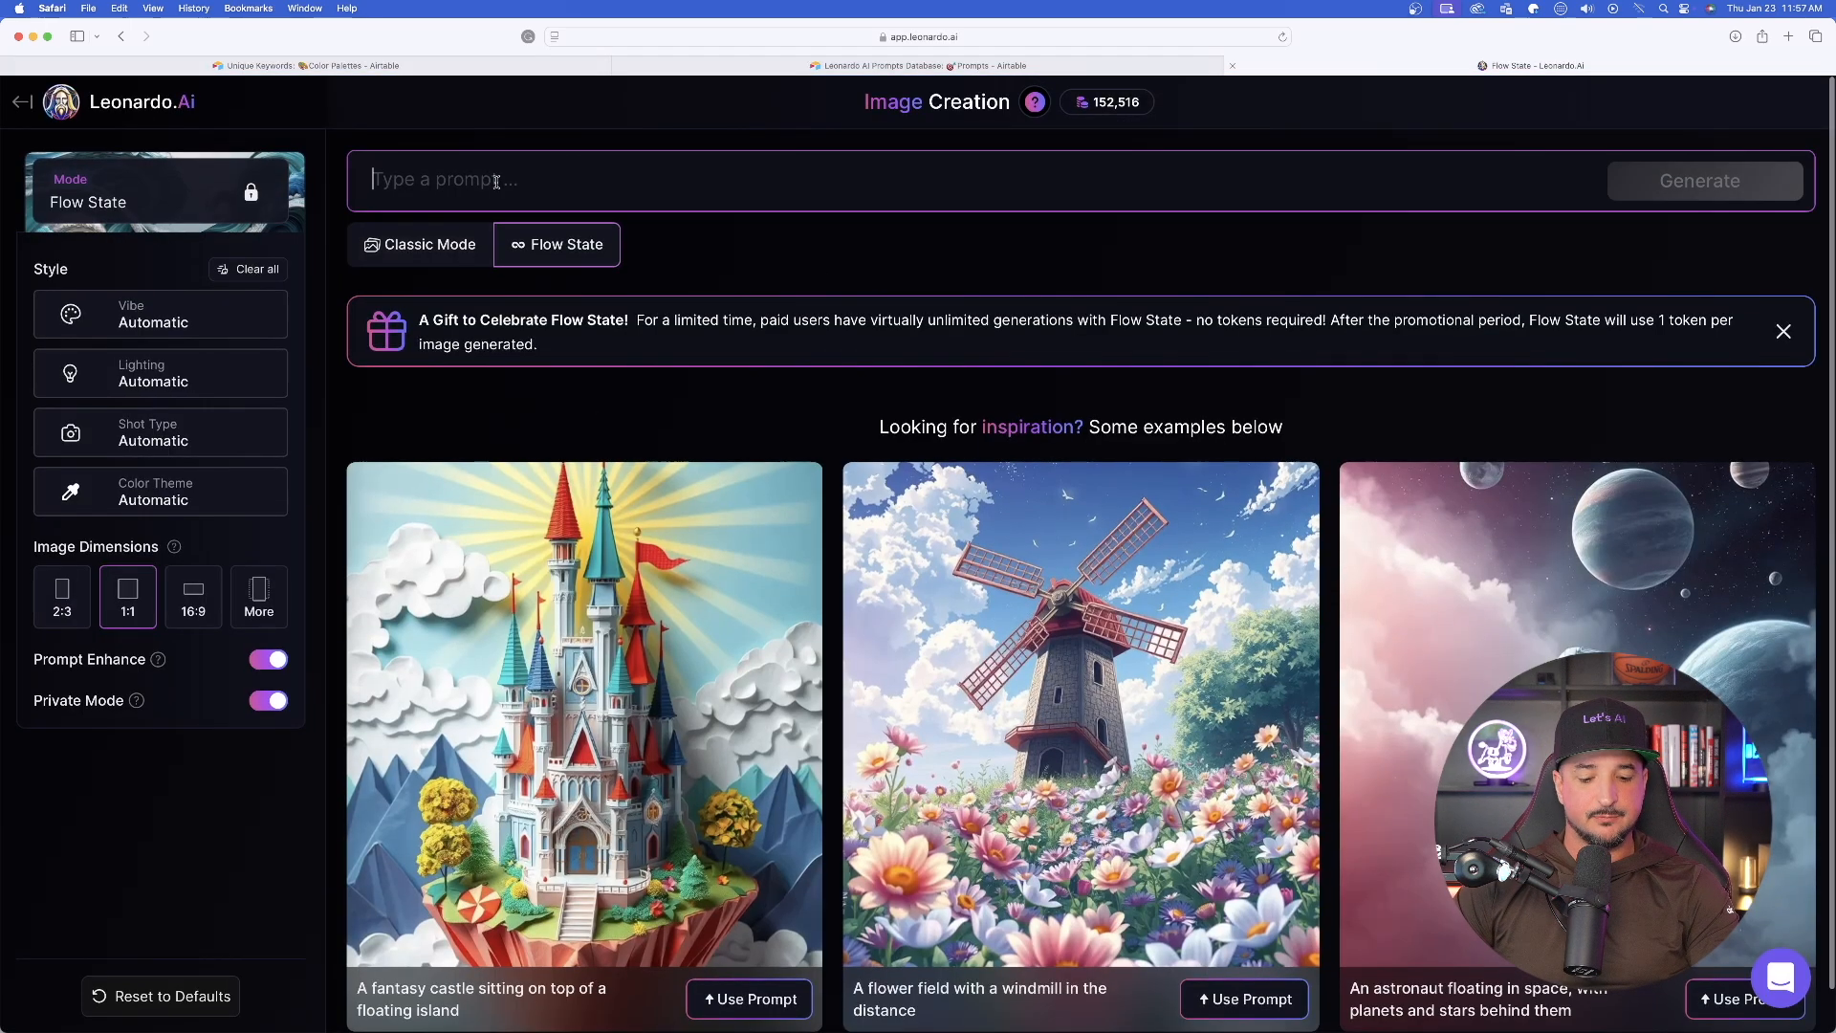
key("super+v")
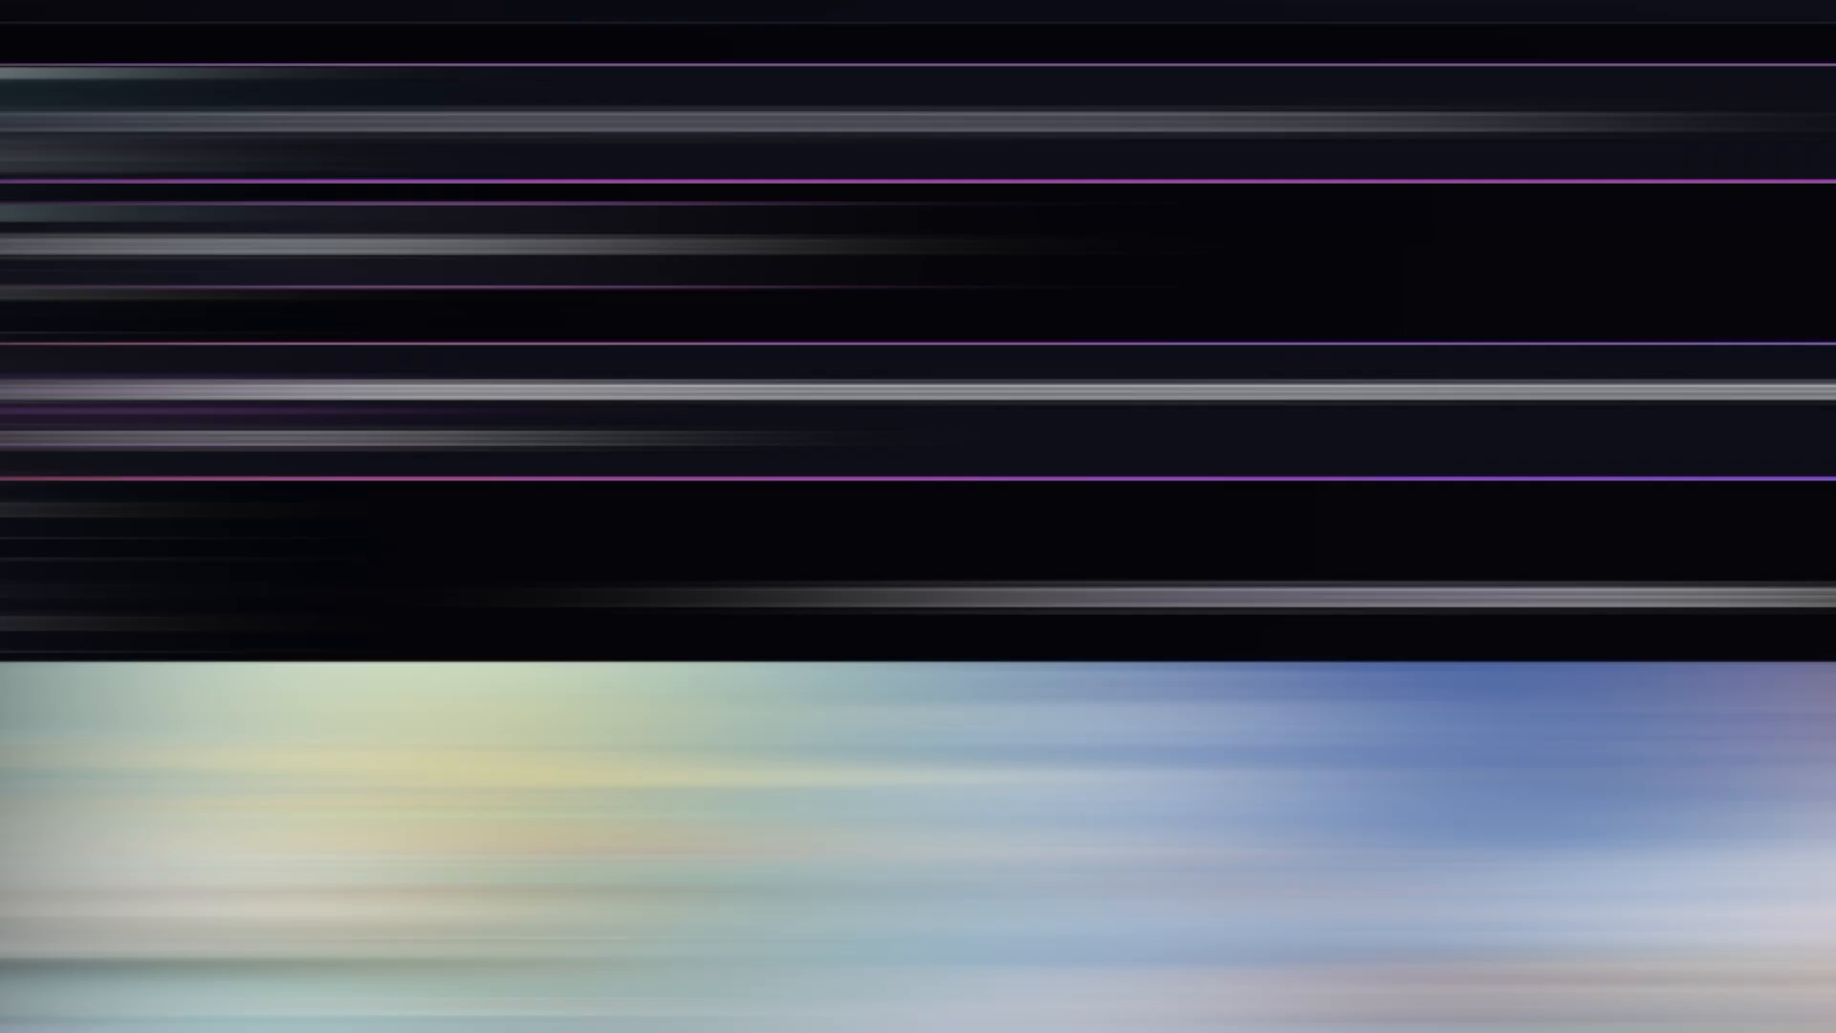
scroll(651, 140, "up", 1)
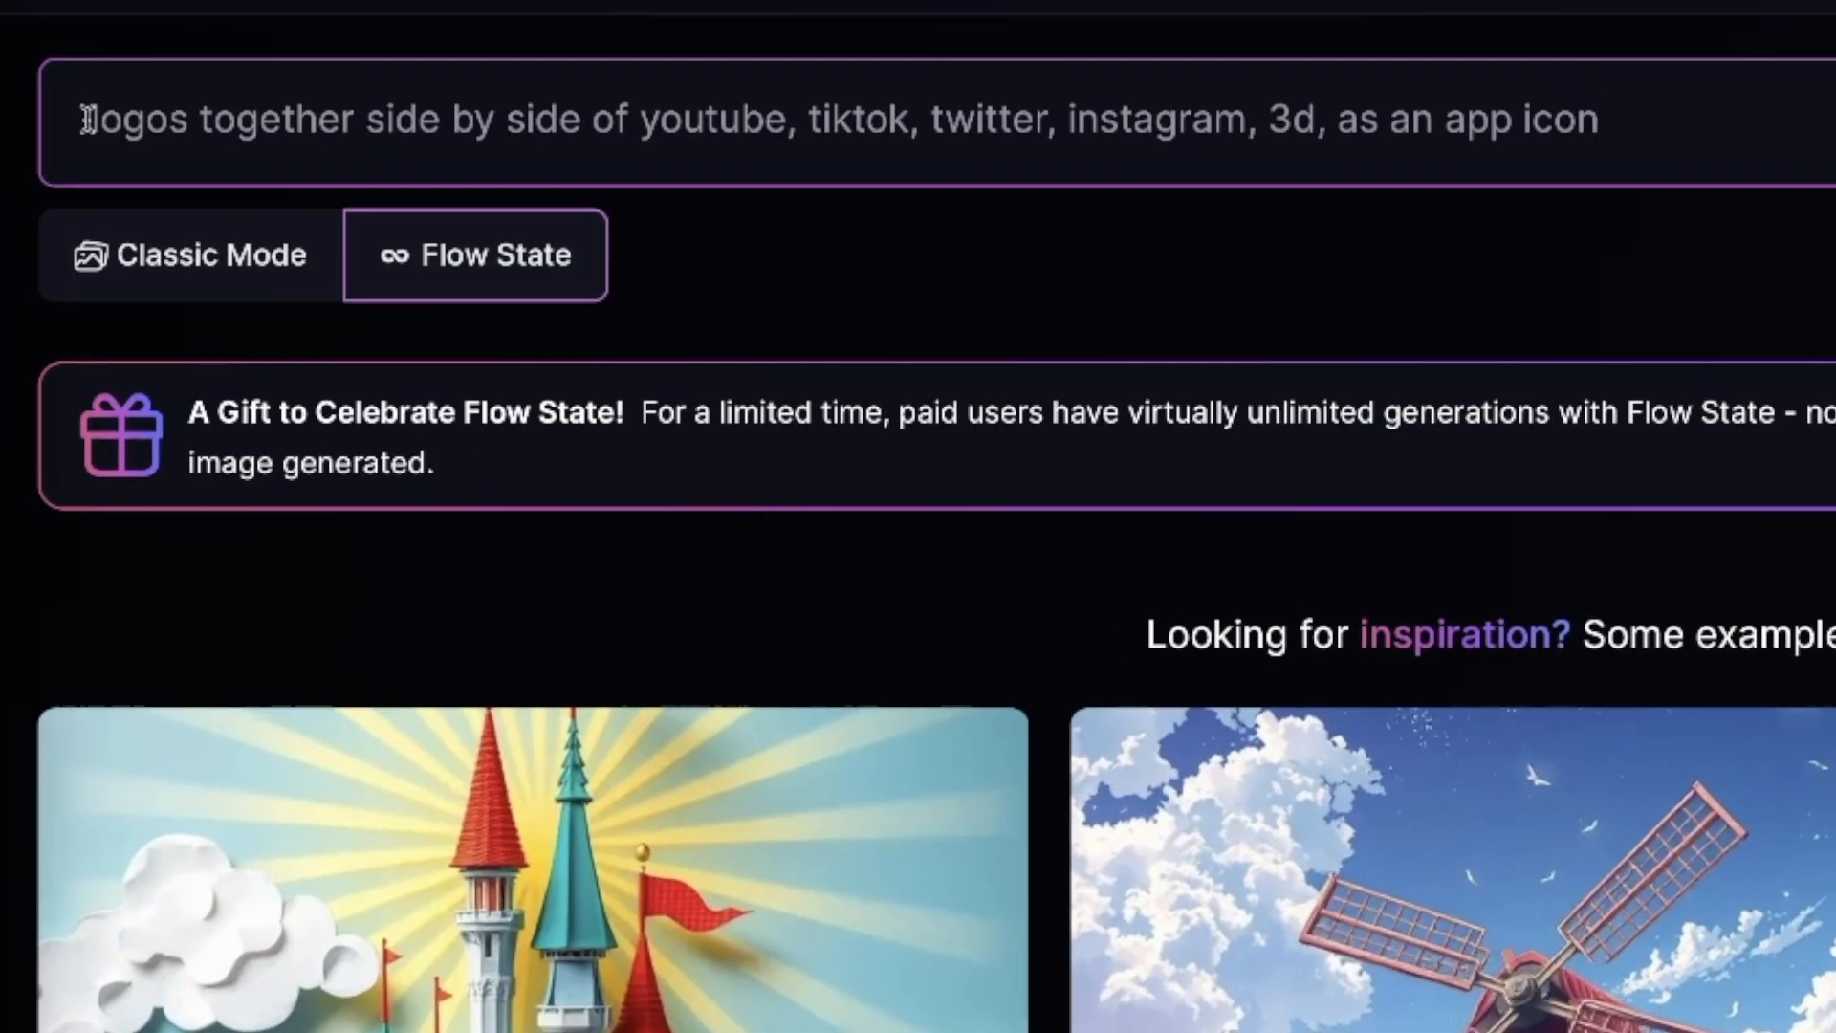
left_click_drag(644, 122, 1289, 118)
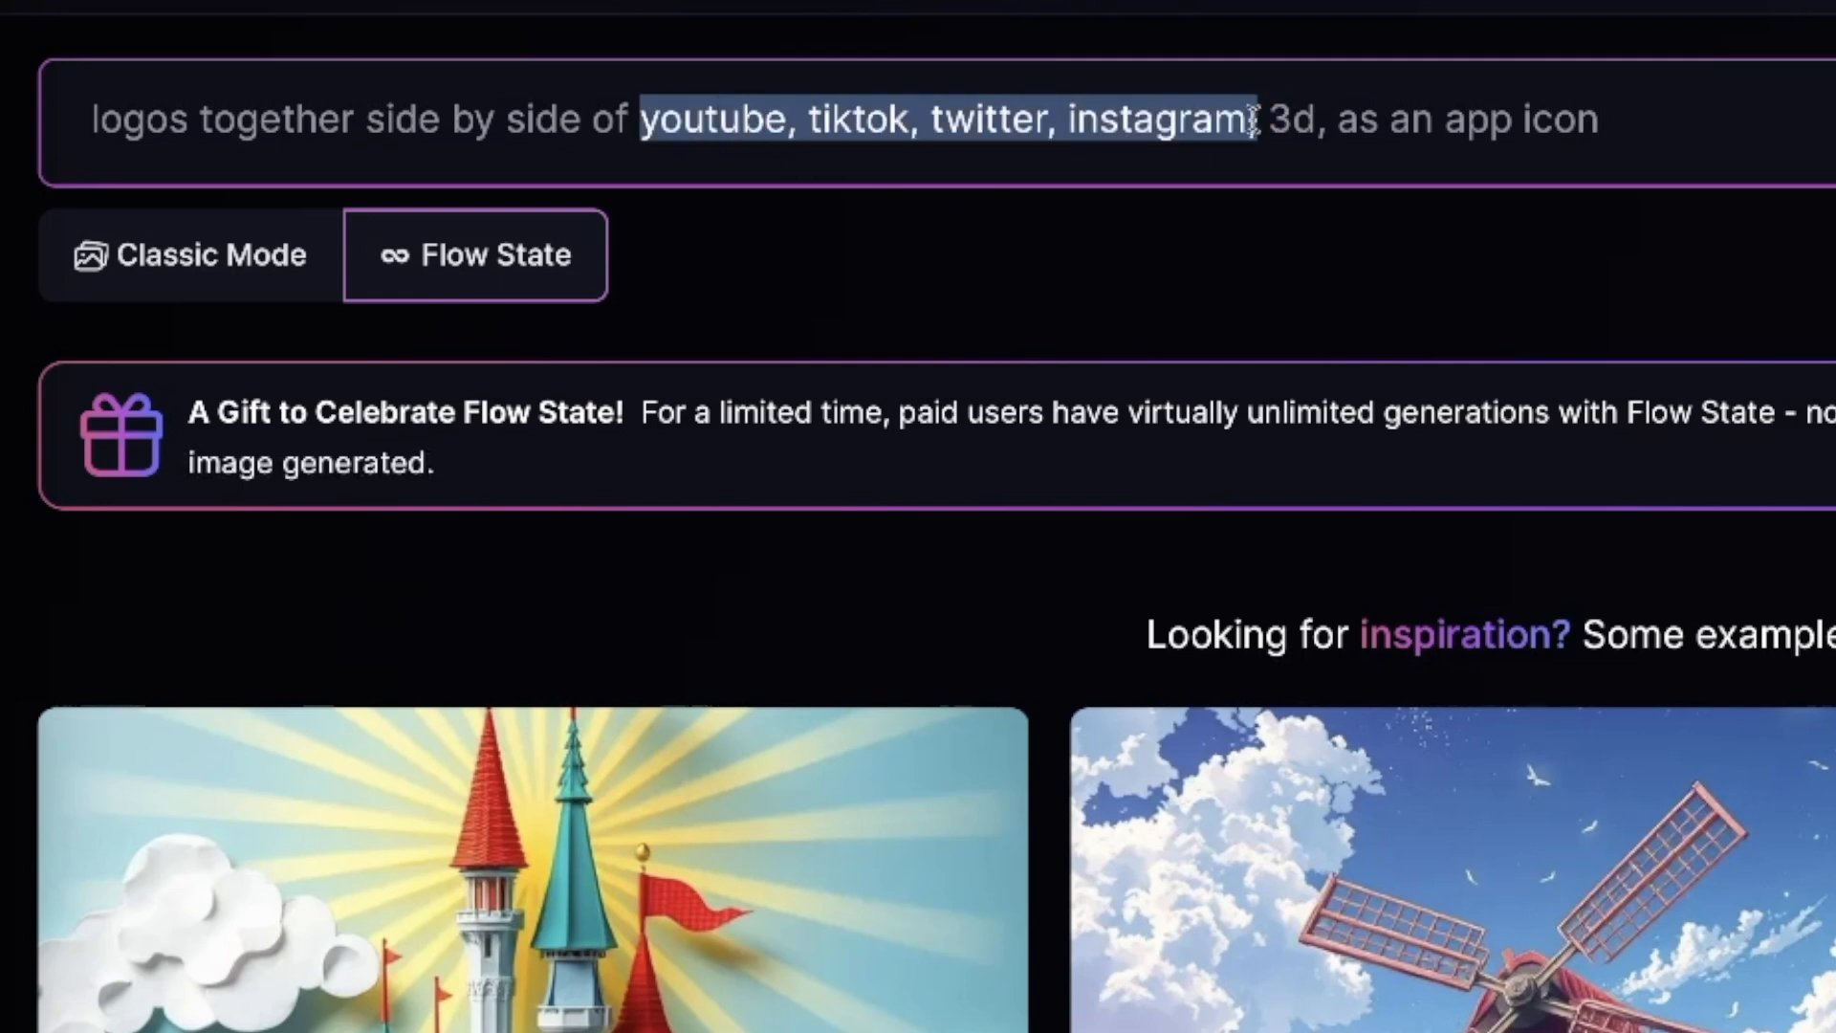
left_click(1343, 207)
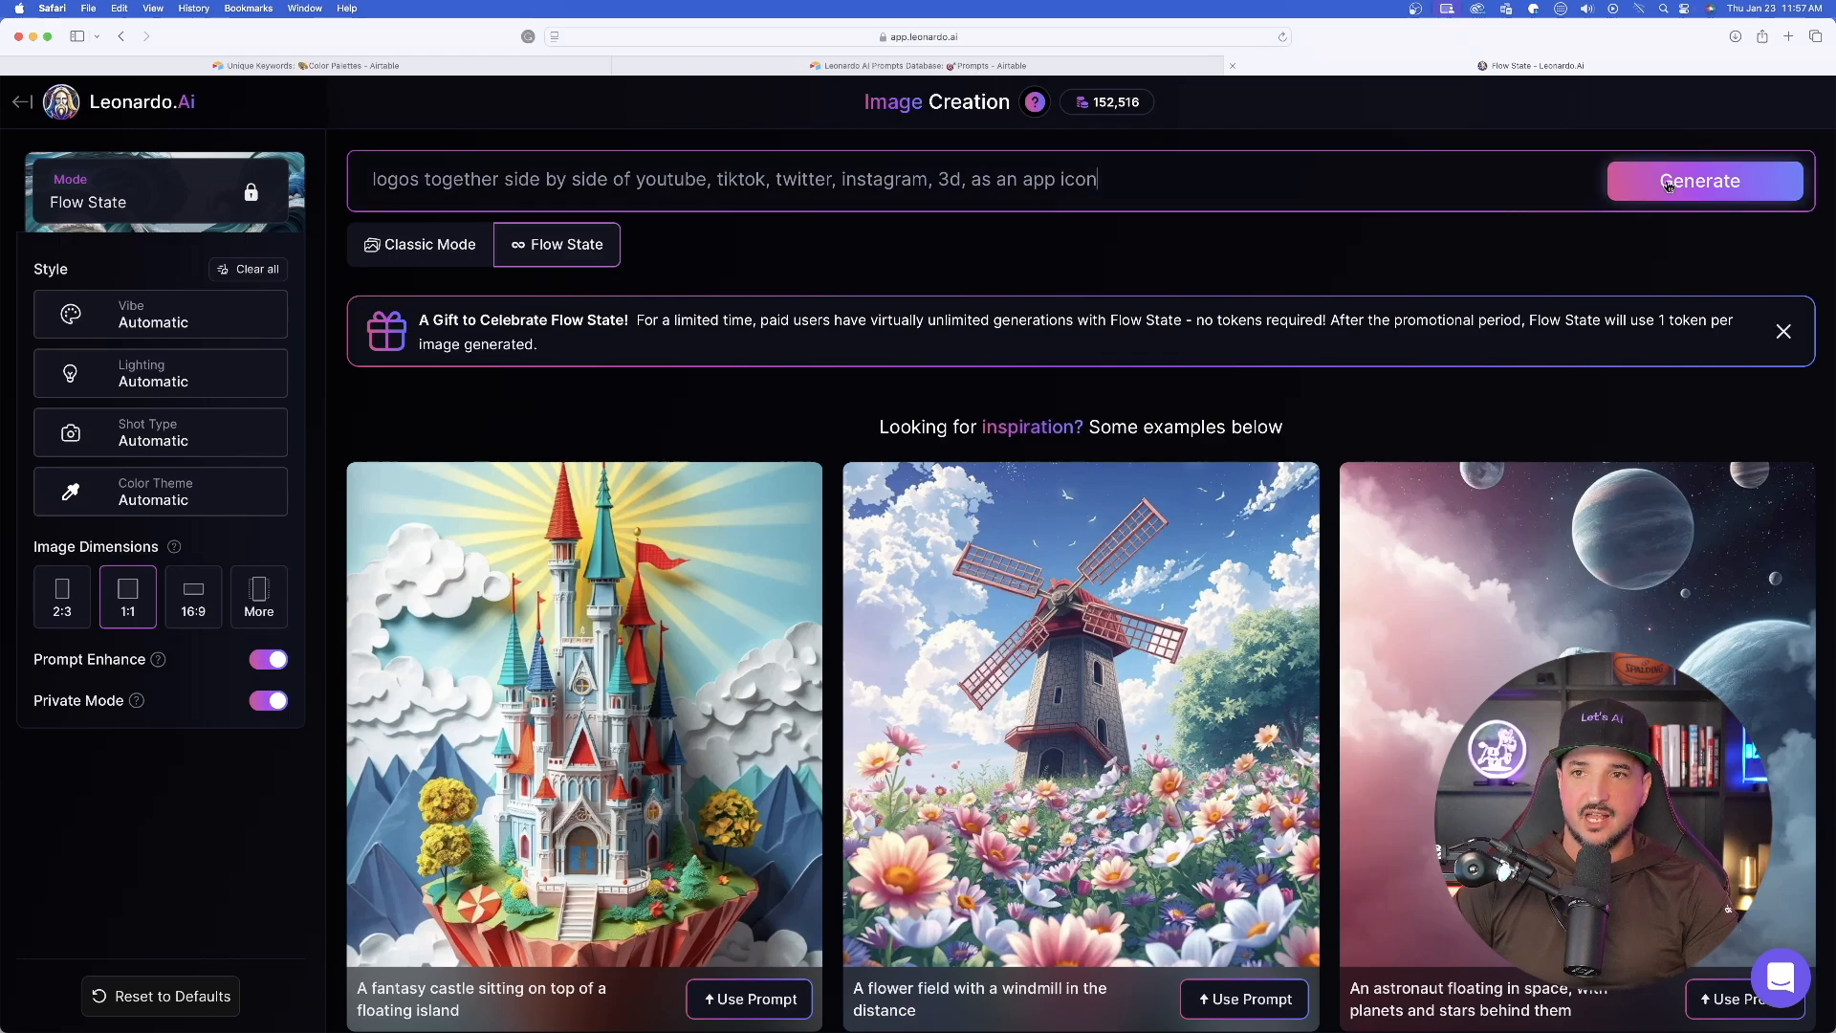
left_click(1669, 185)
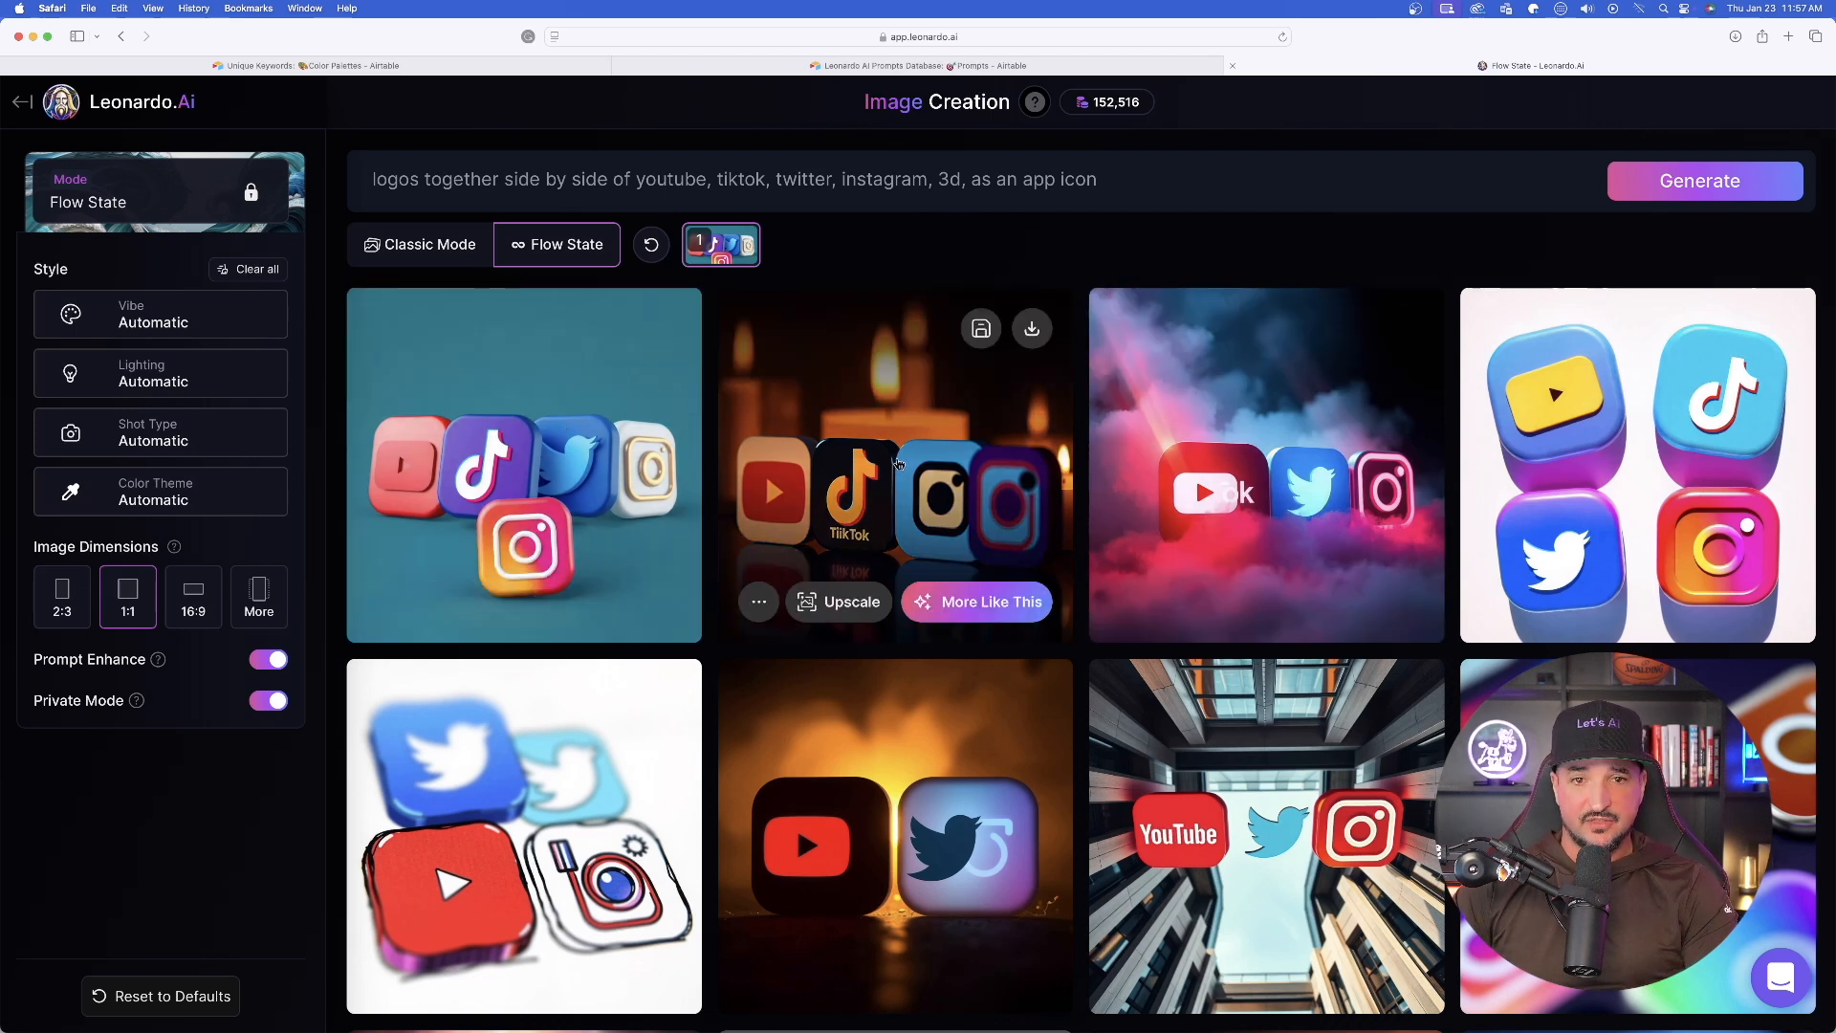
- Examine the candlelit logo image enlarged and look through the other generated logo variations
left_click(858, 535)
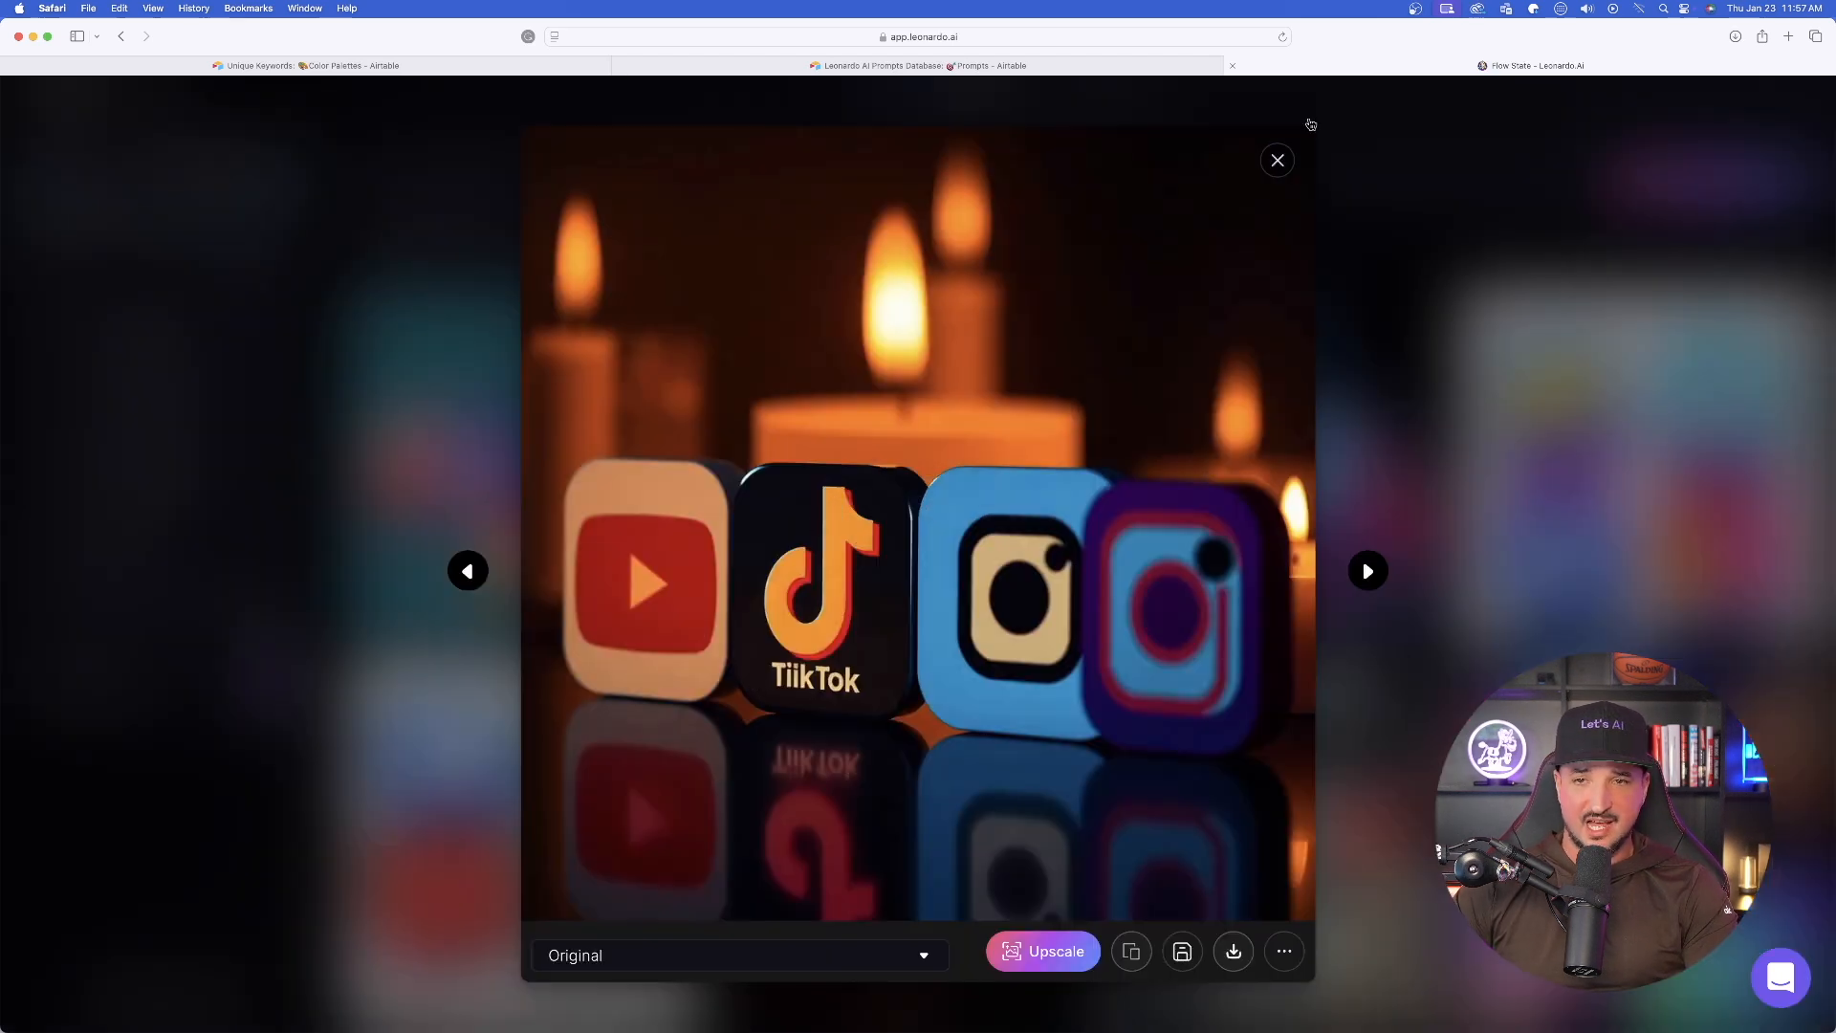
left_click(1278, 161)
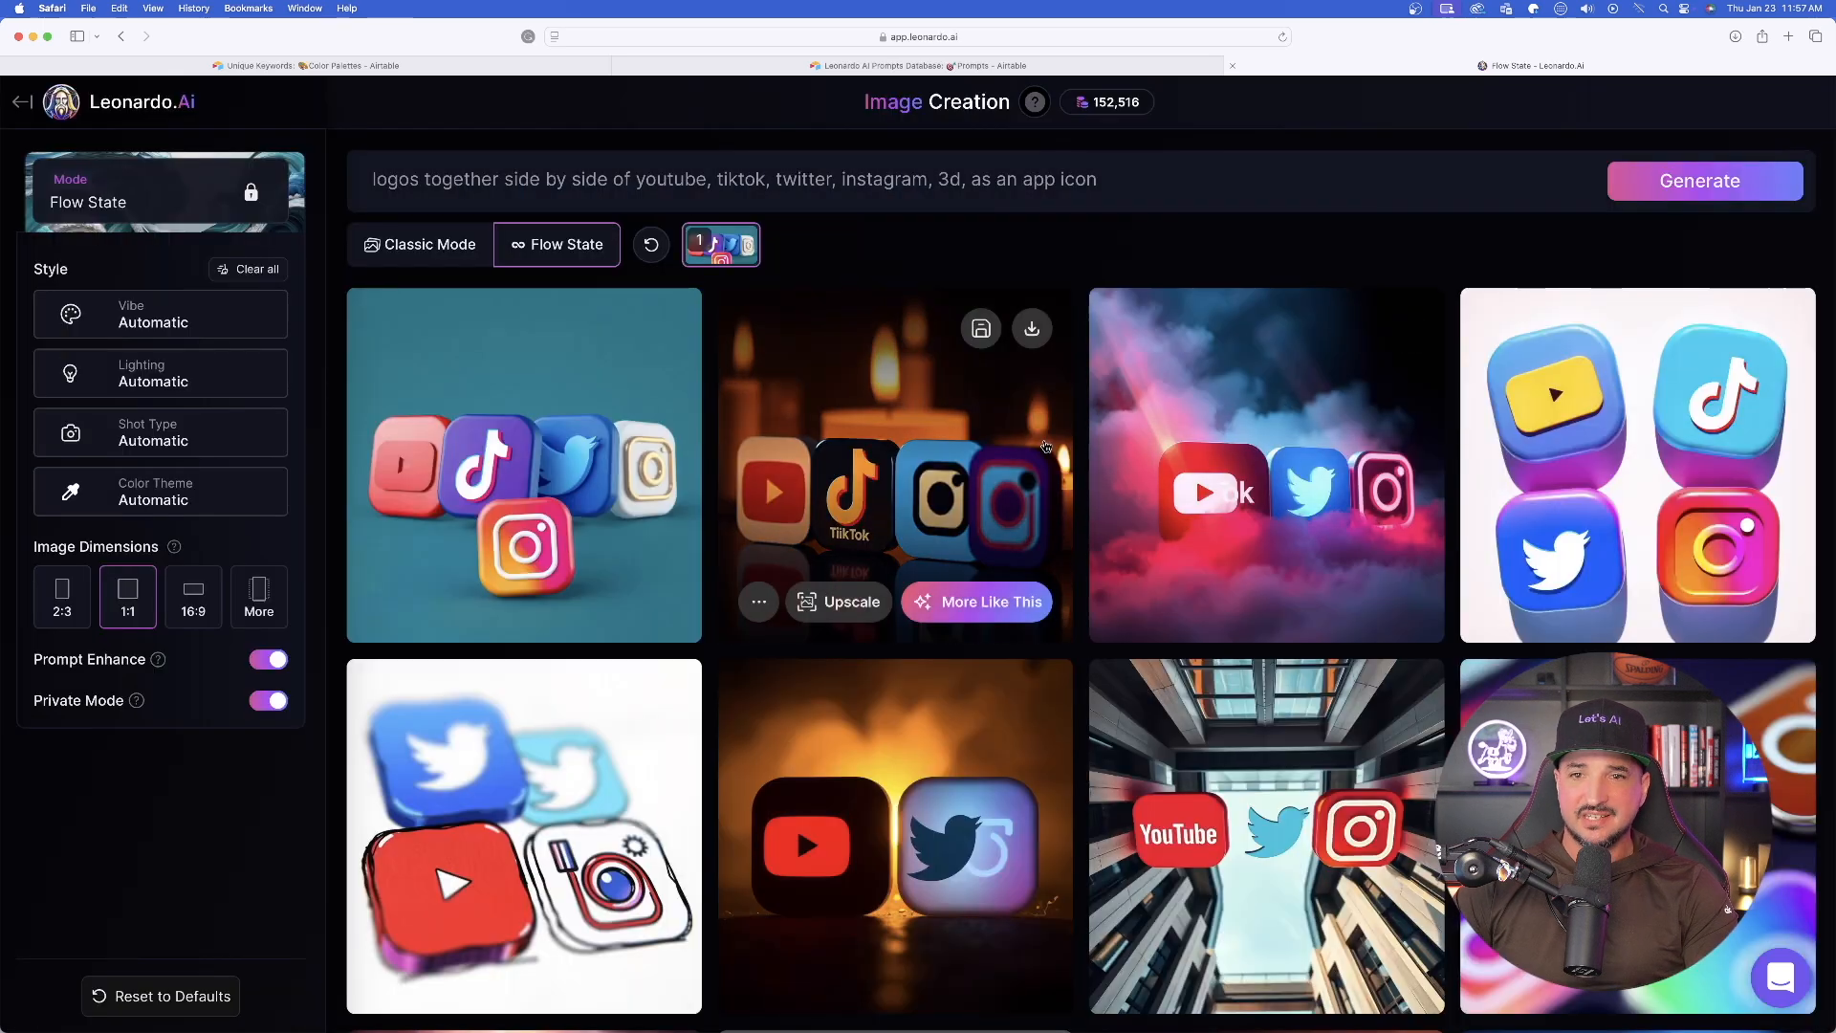
scroll(1071, 421, "down", 5)
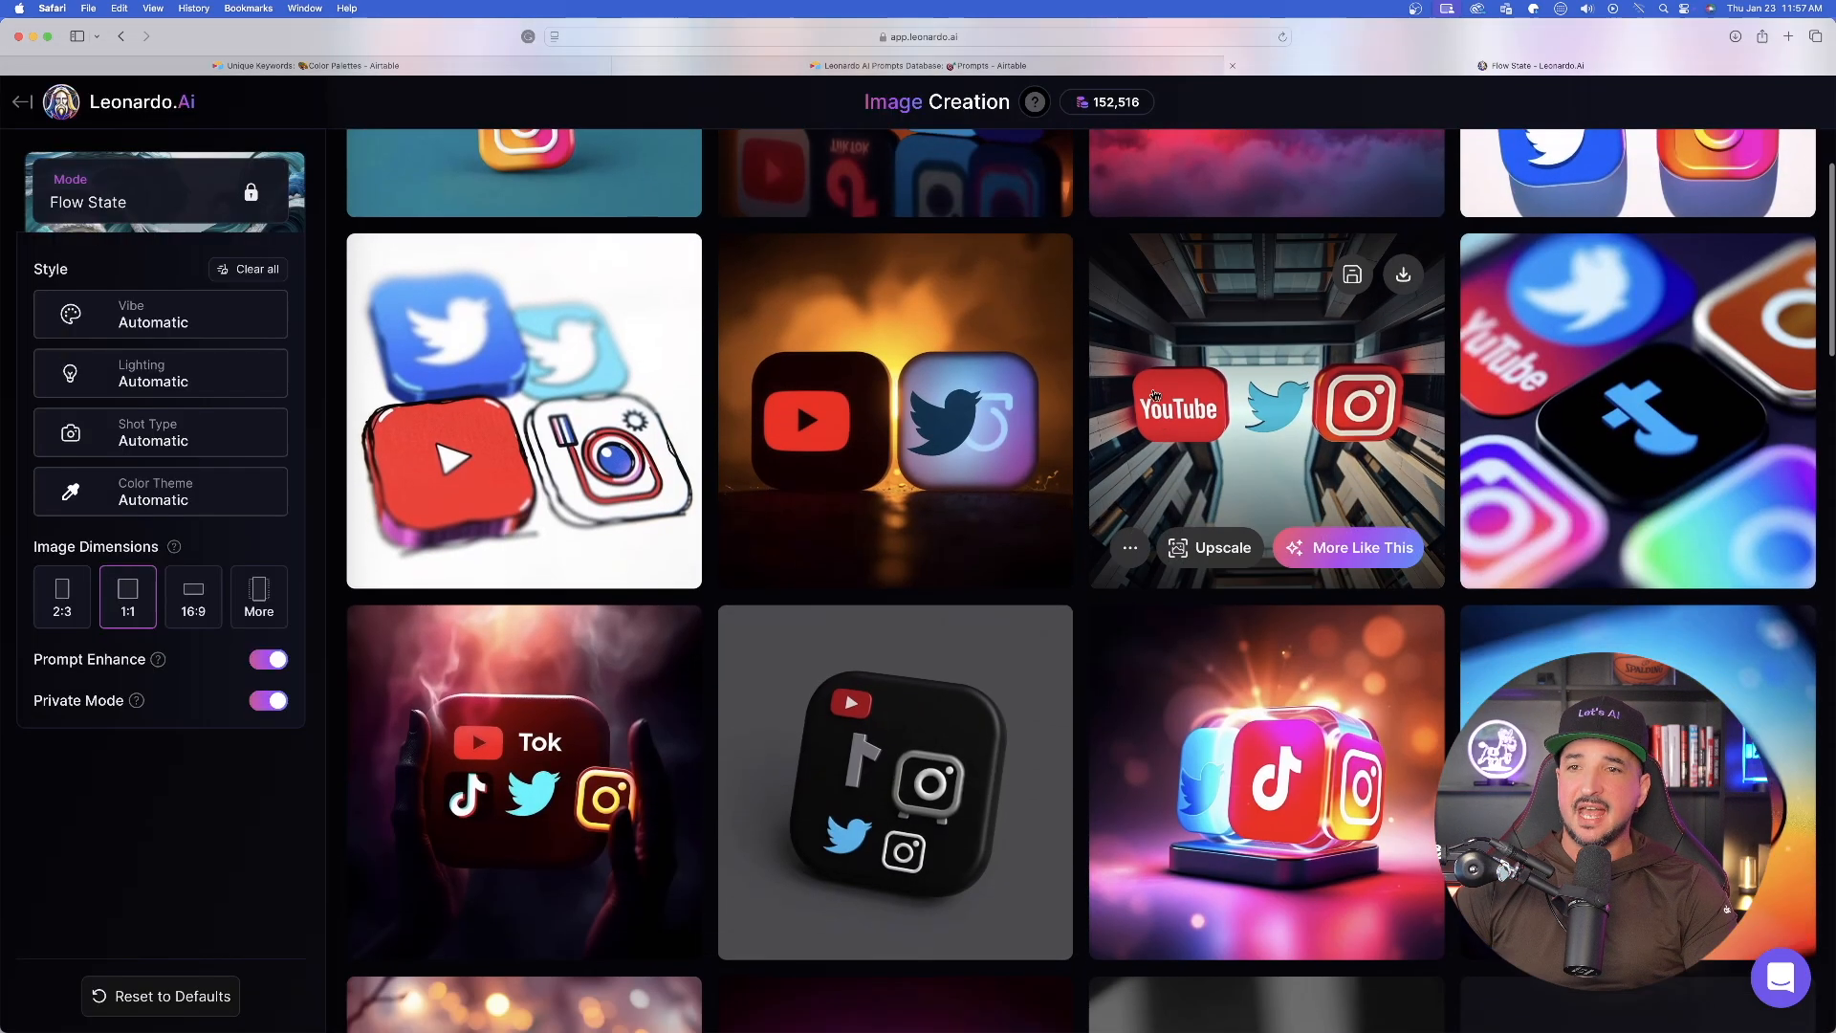
scroll(1069, 402, "down", 4)
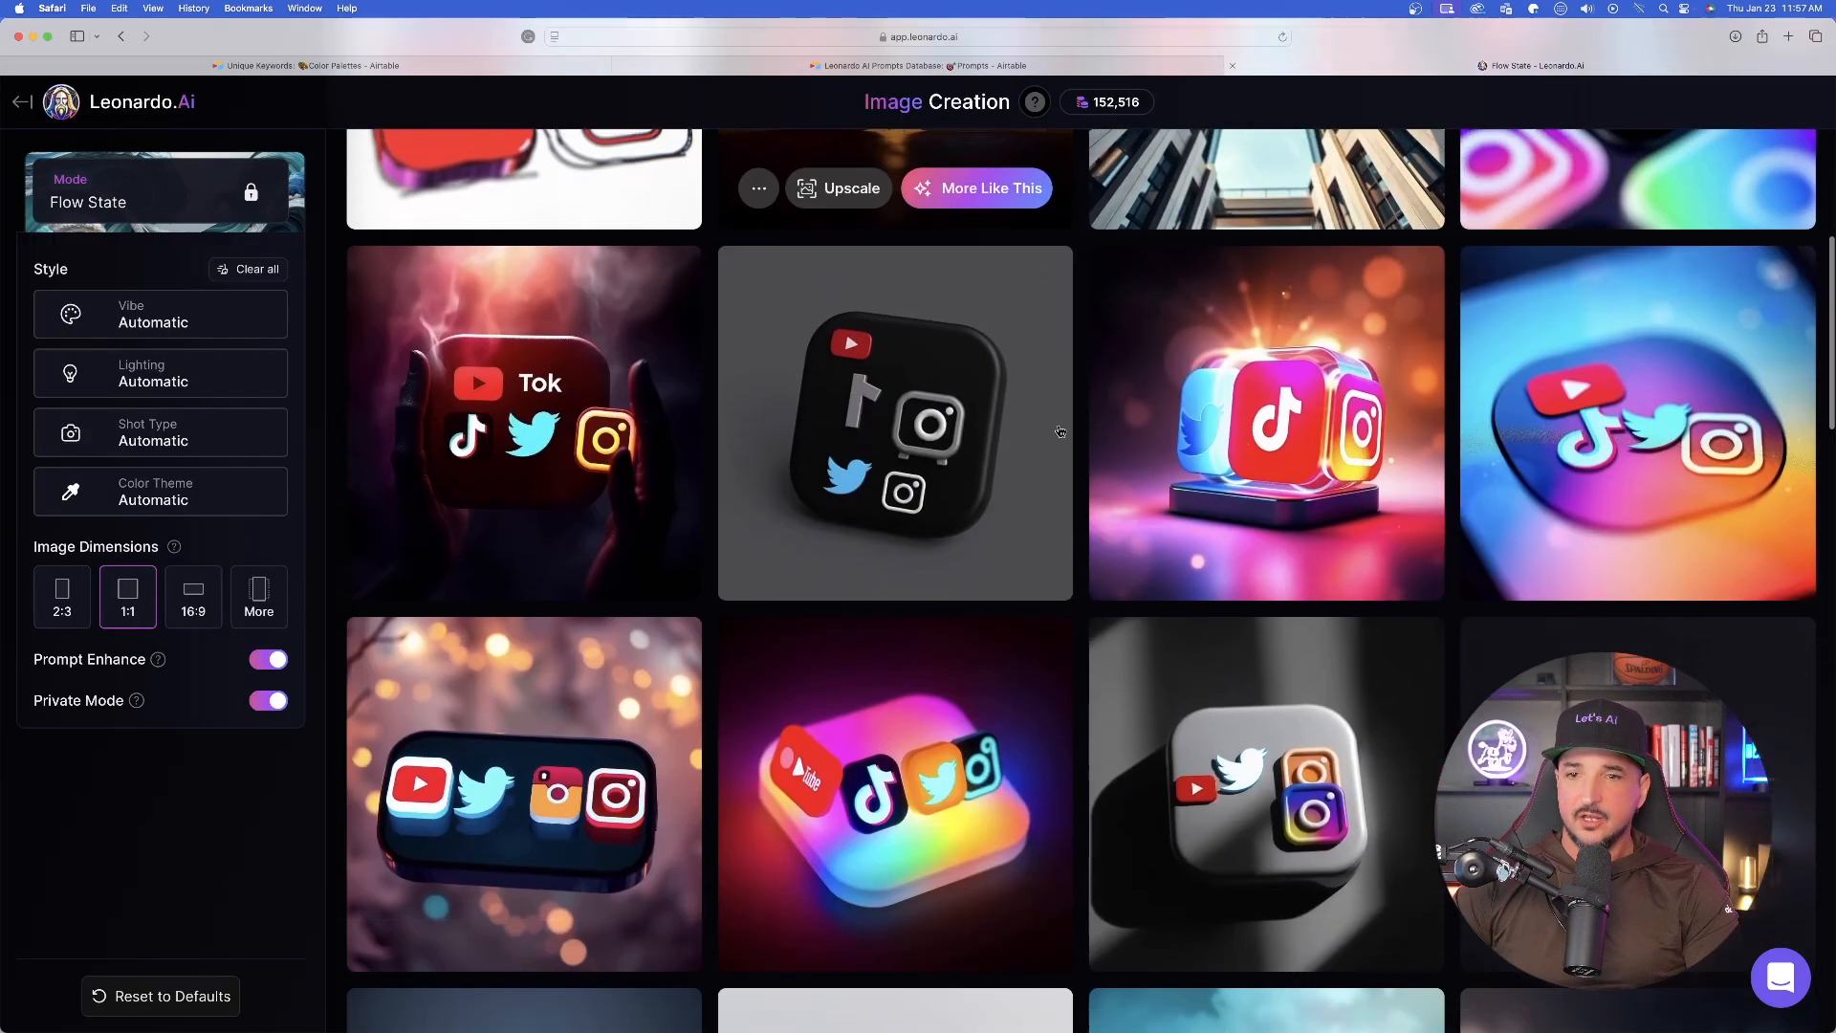
scroll(1081, 343, "down", 2)
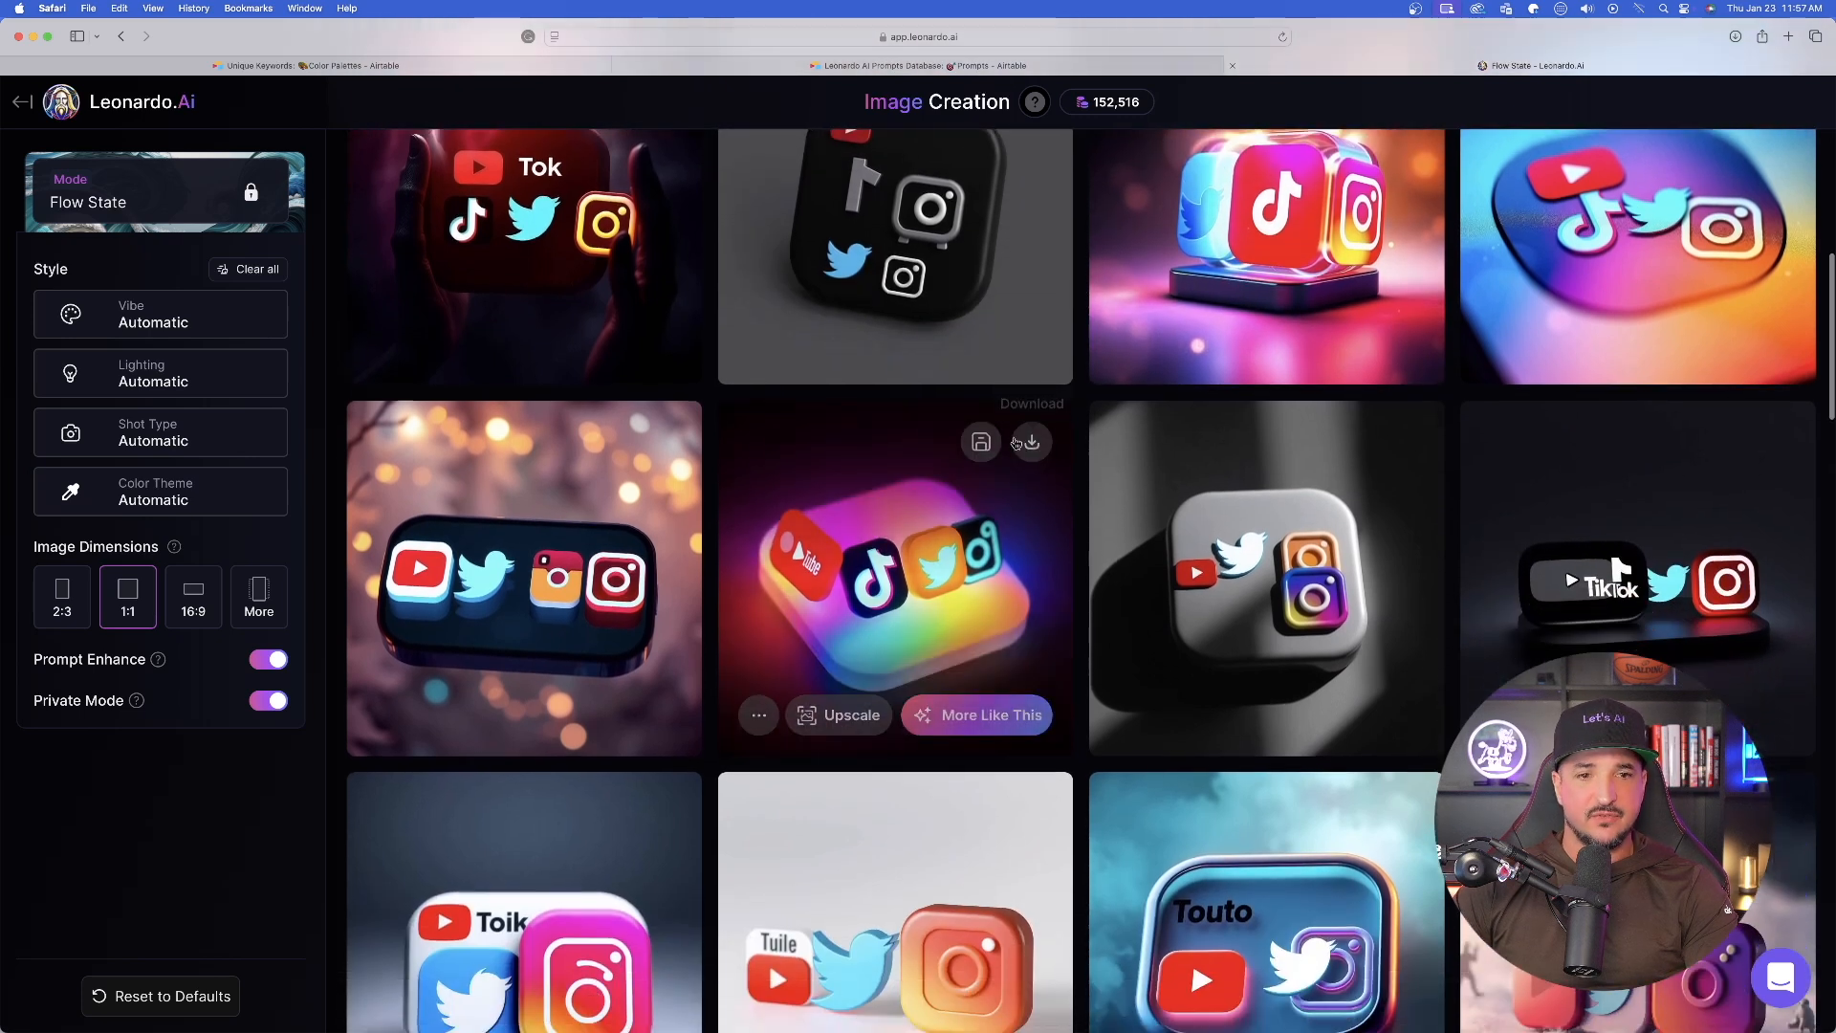
scroll(1071, 436, "down", 4)
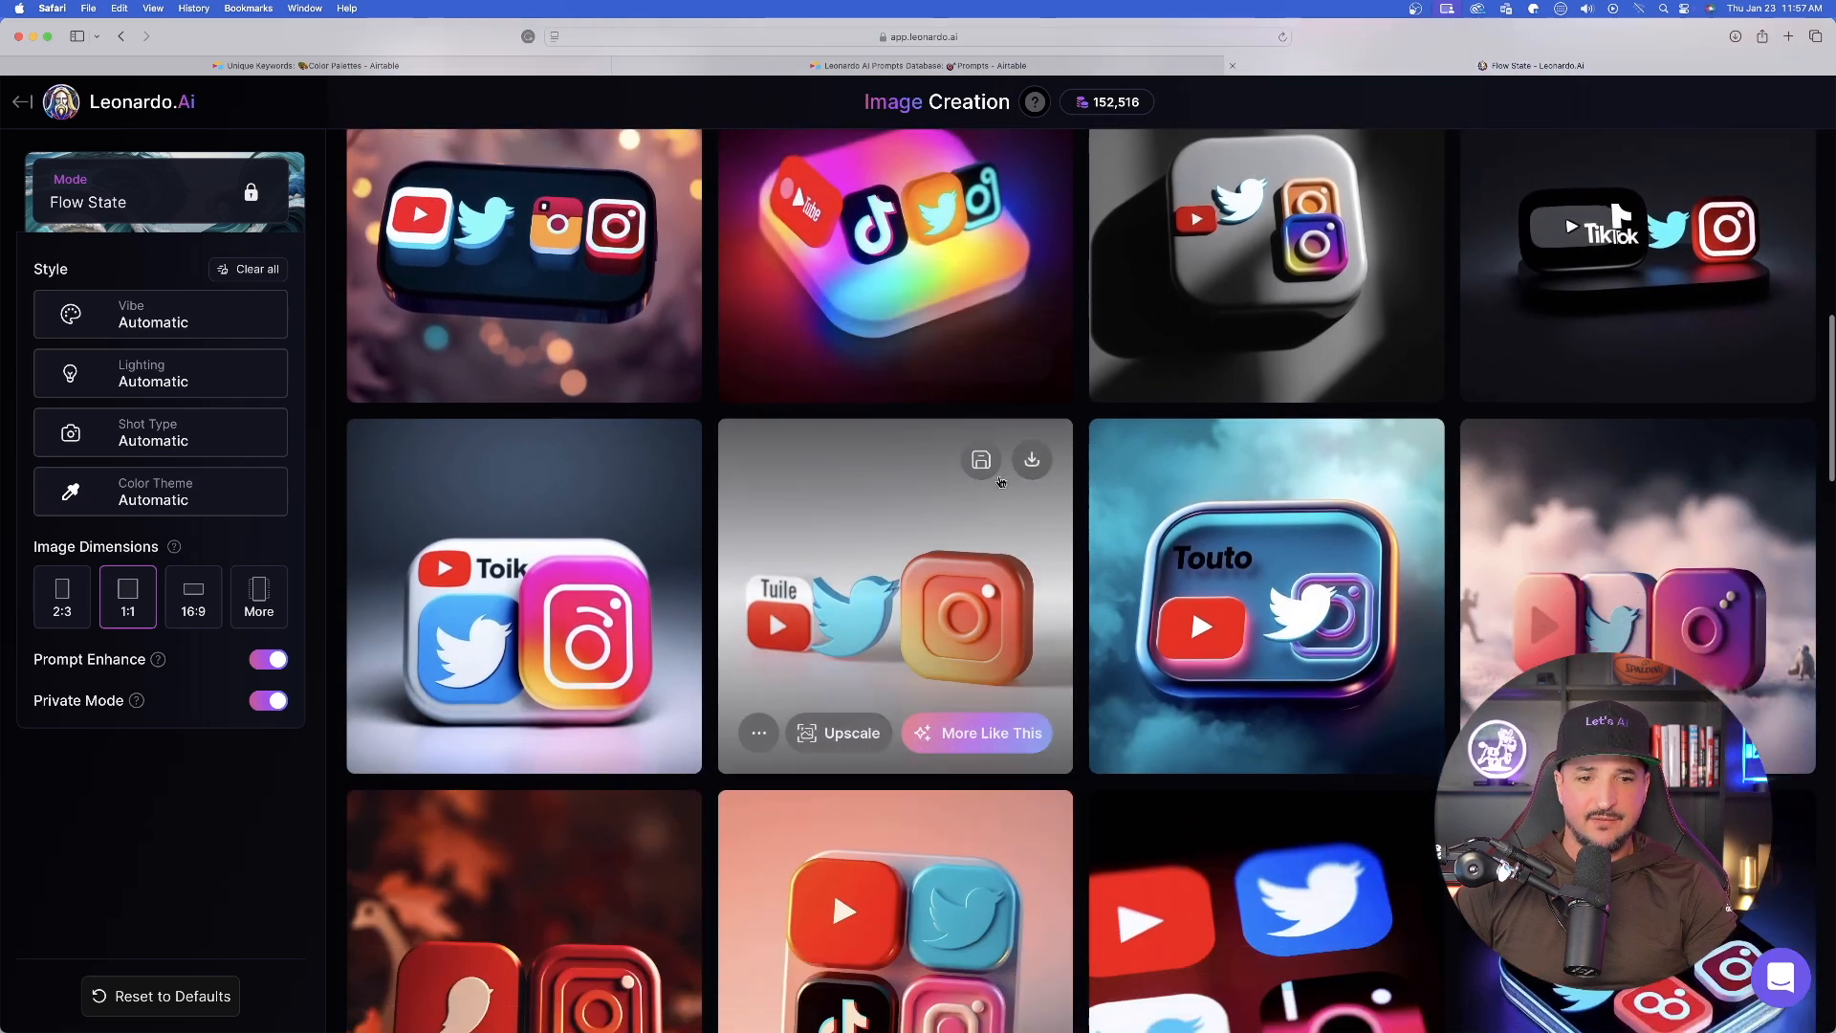
scroll(1129, 432, "down", 3)
scroll(832, 326, "down", 1)
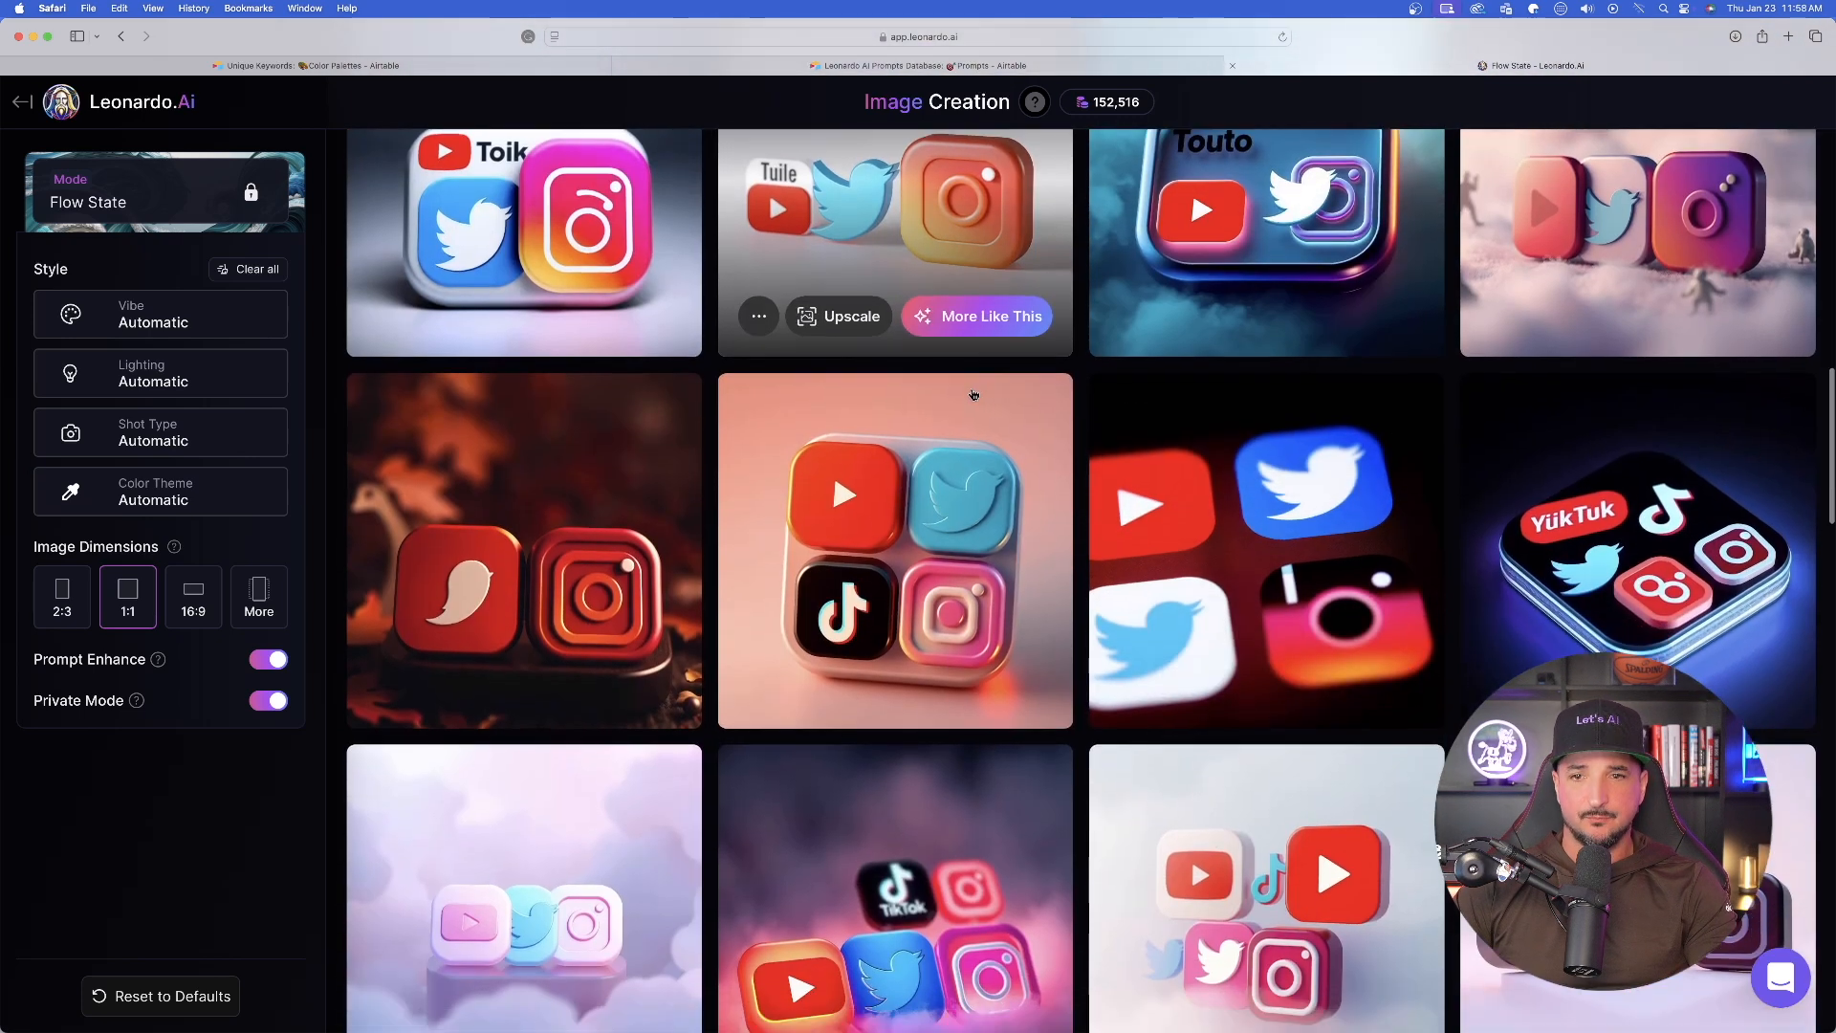
scroll(897, 416, "down", 5)
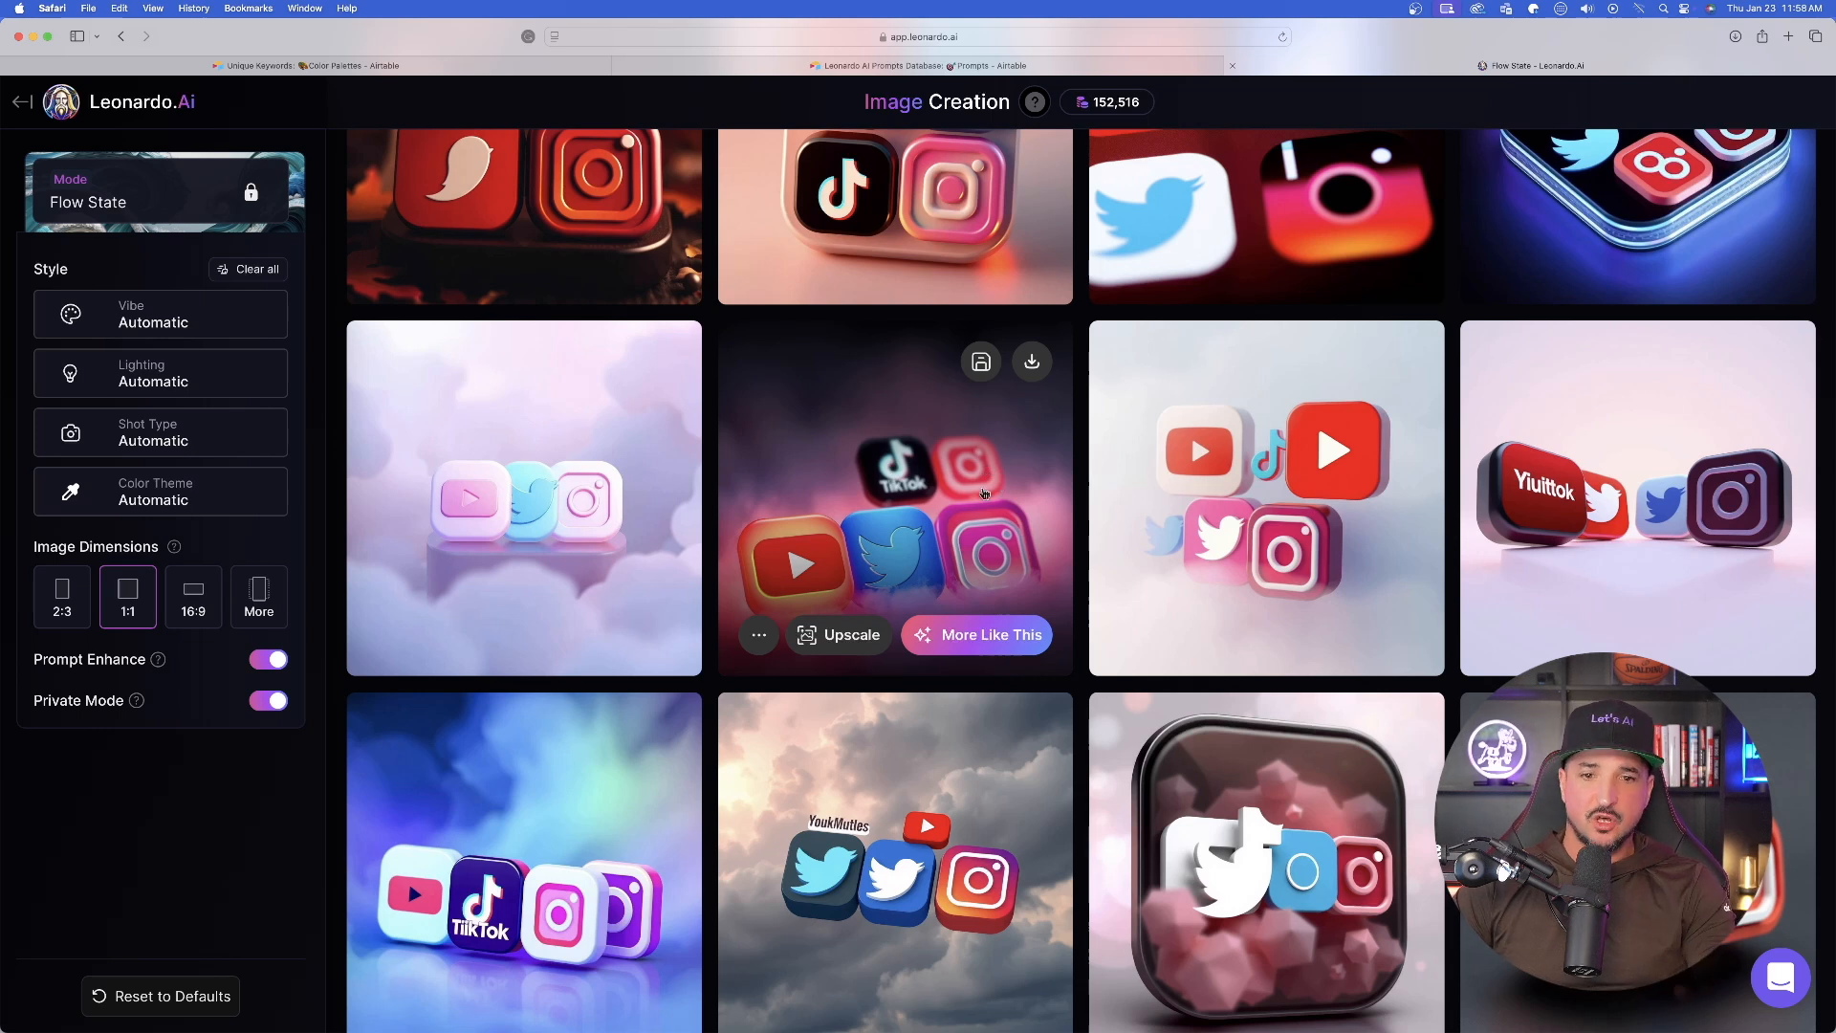
- Enlarge the image of stacked app icons in pink mist, download it and close the enlarged view
left_click(896, 496)
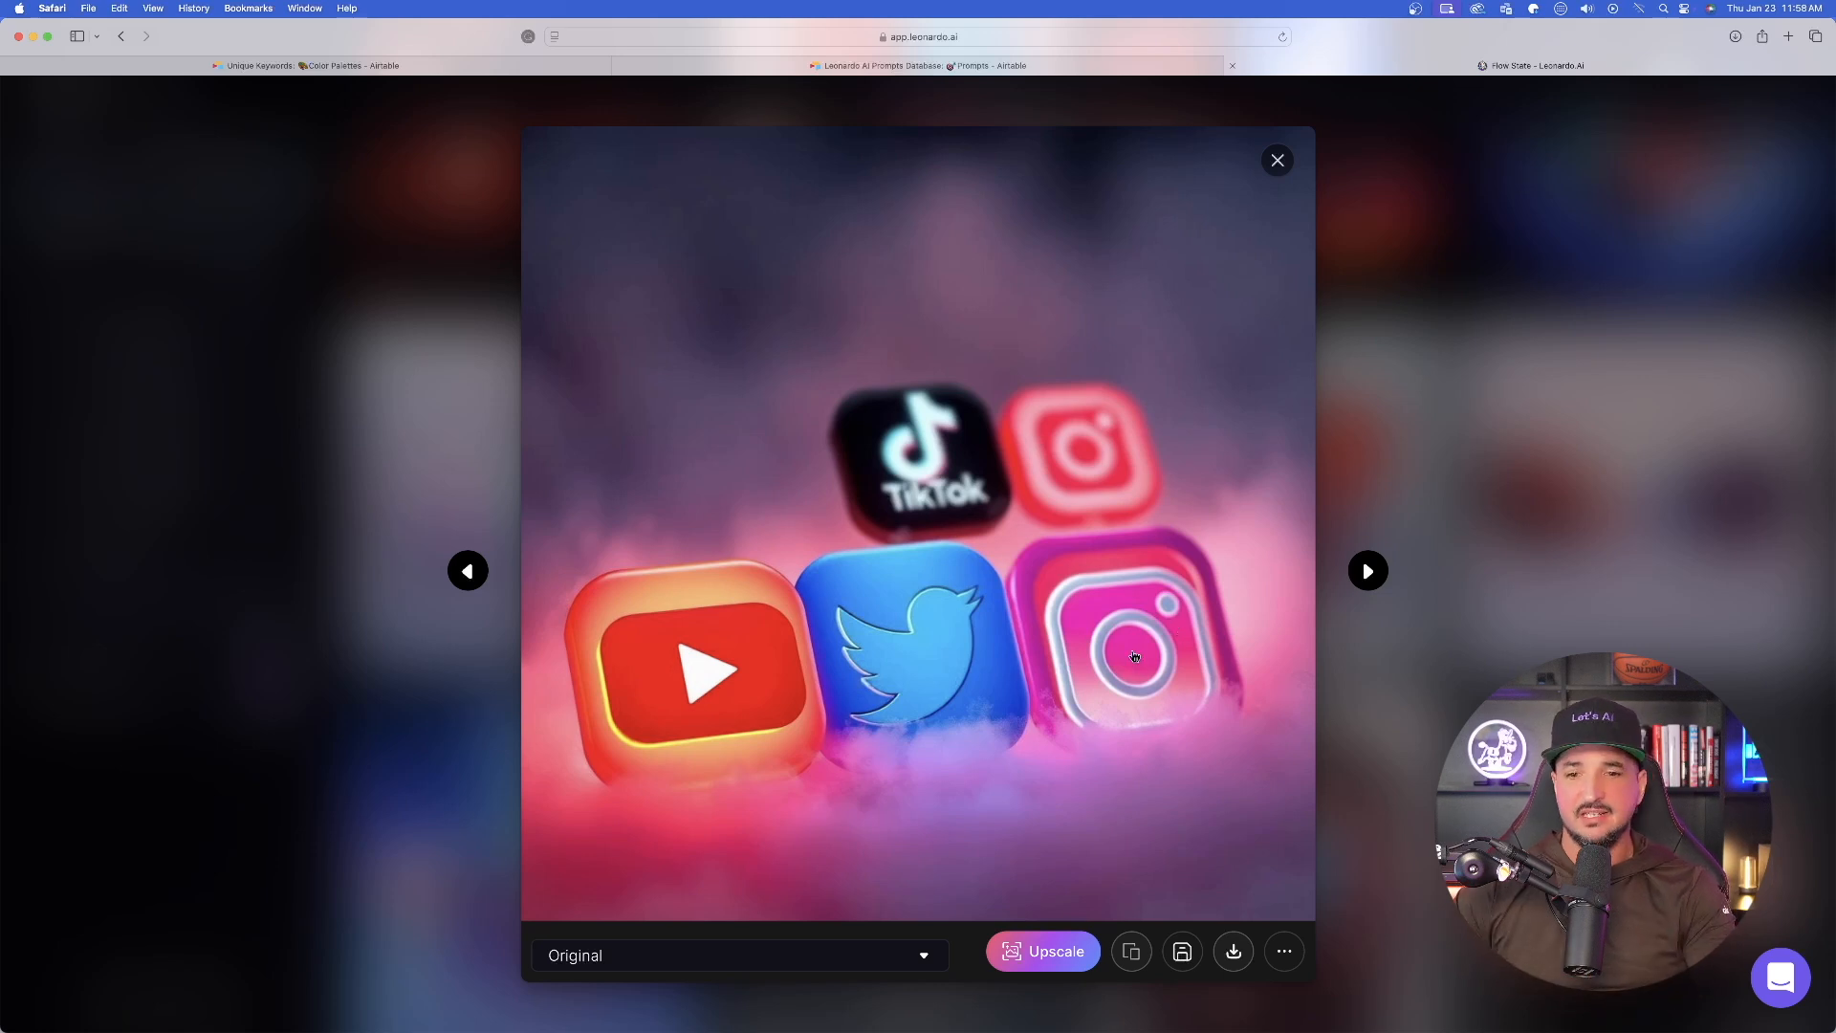
left_click(1240, 952)
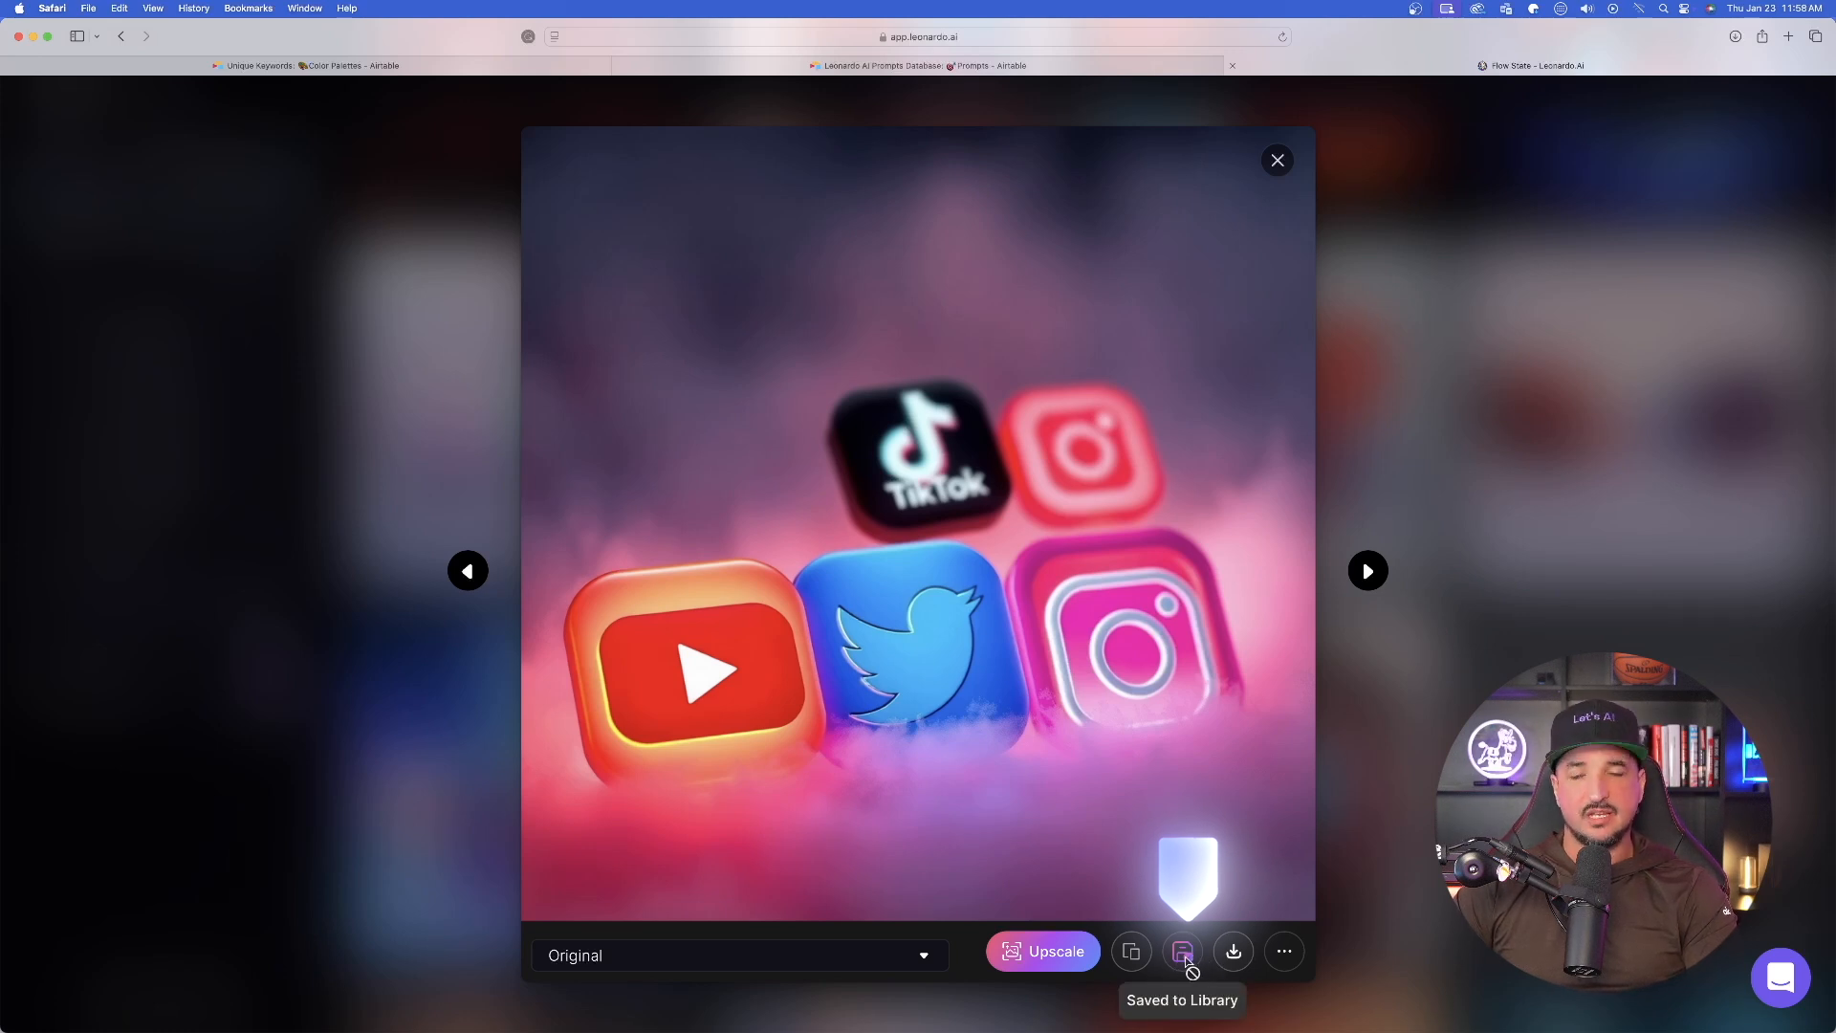
left_click(1295, 167)
- Browse the remaining generated variations of the social media app icons
scroll(938, 398, "down", 7)
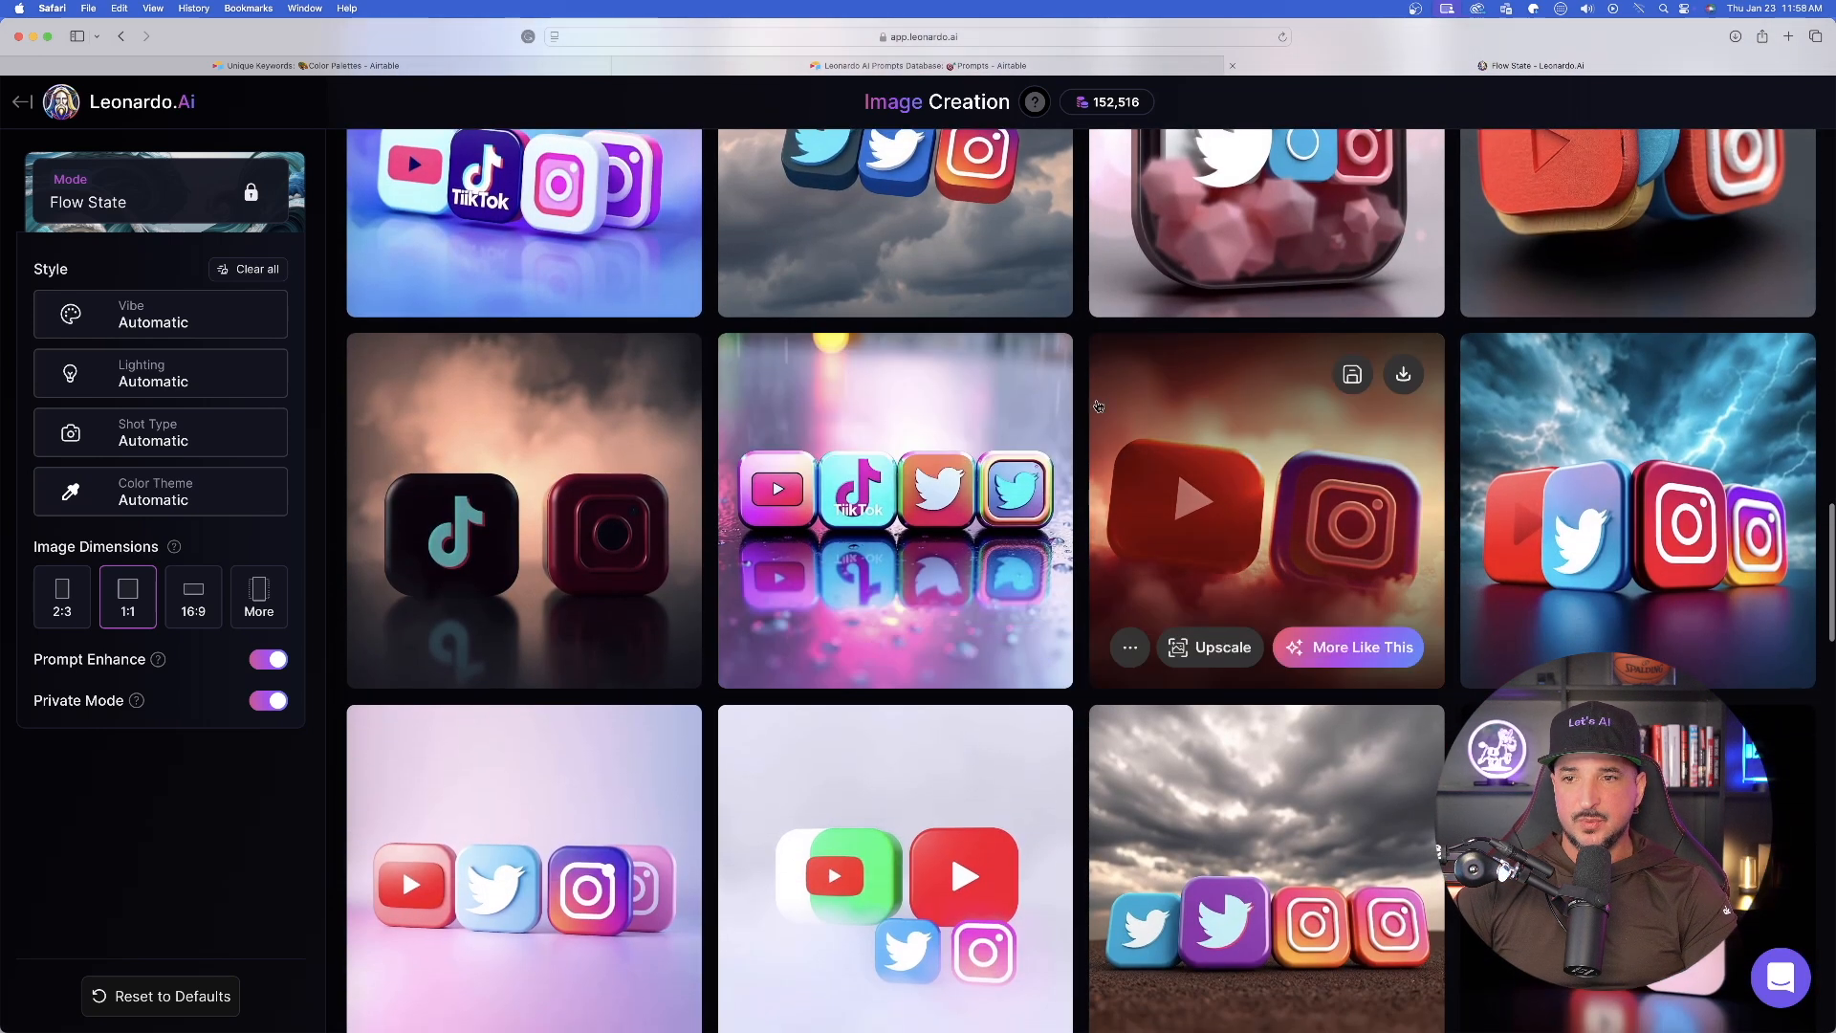
scroll(885, 410, "down", 2)
scroll(1280, 485, "down", 1)
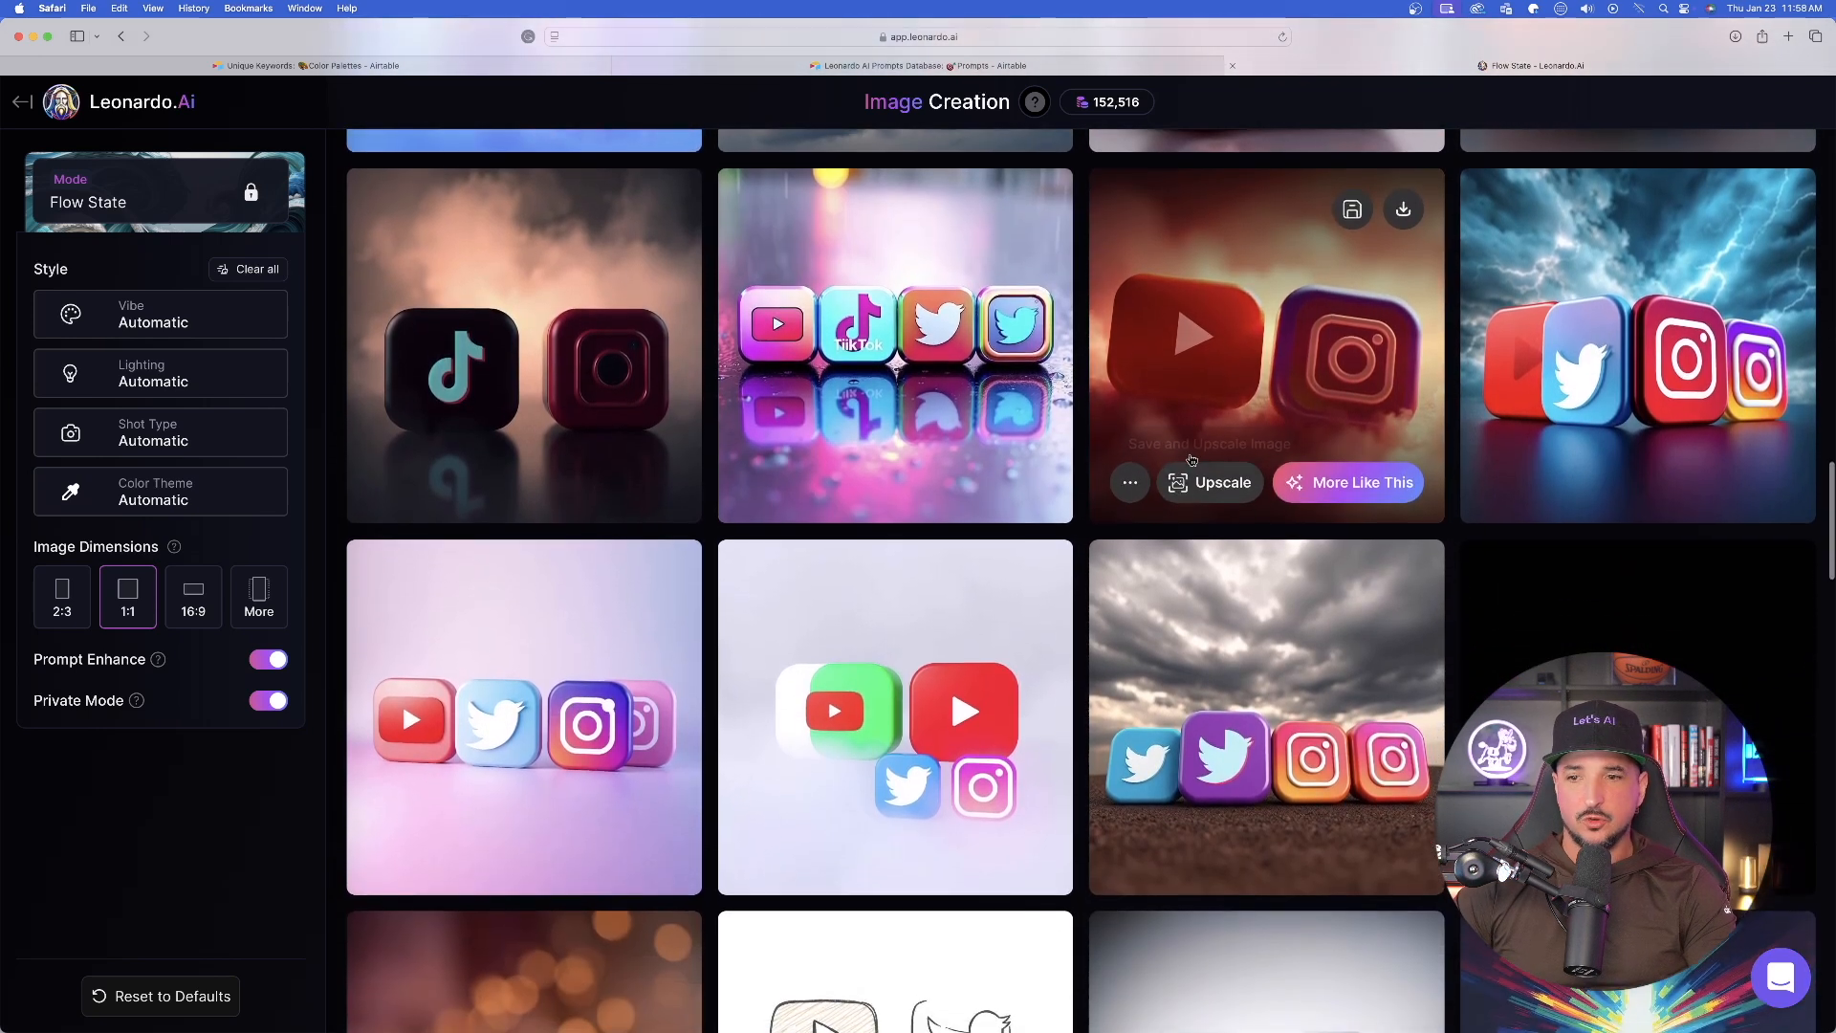
scroll(940, 348, "down", 4)
scroll(941, 349, "down", 8)
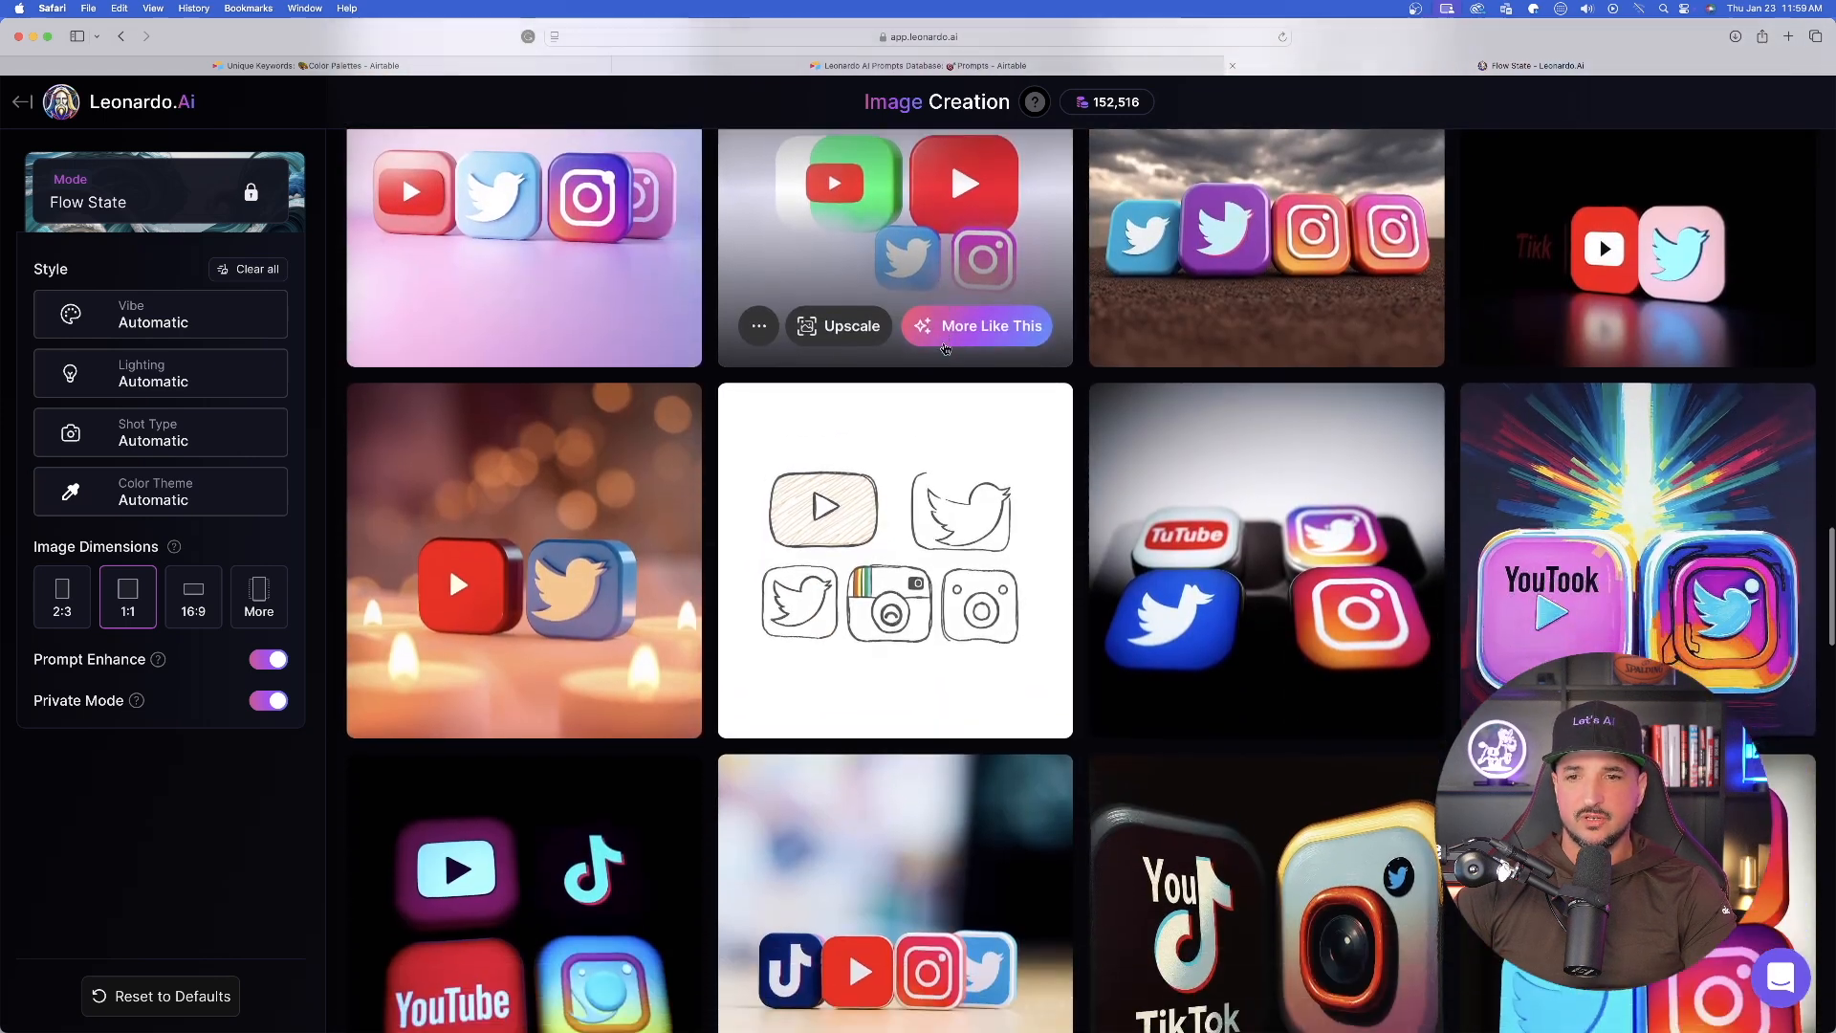
scroll(970, 395, "up", 15)
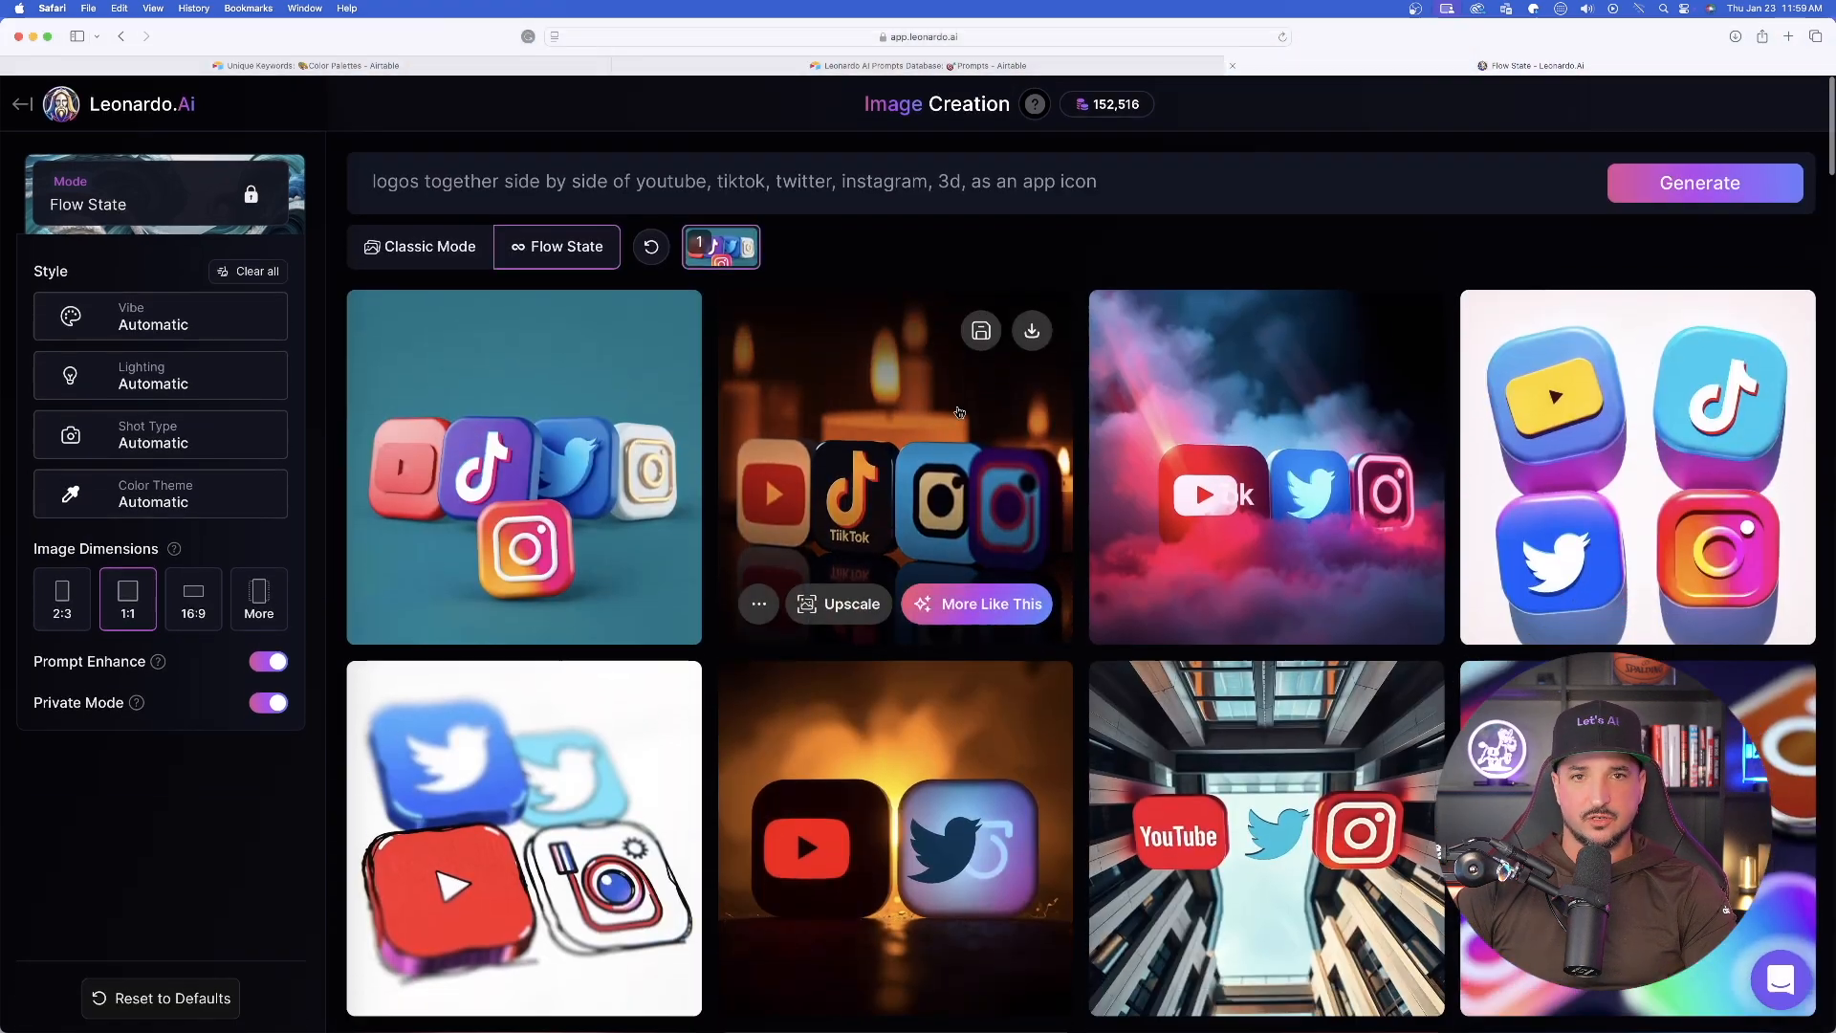
- Change the prompt to "logos, innovative, modern for a new startup AI company, 3d, as an app icon" and generate new images
left_click(866, 178)
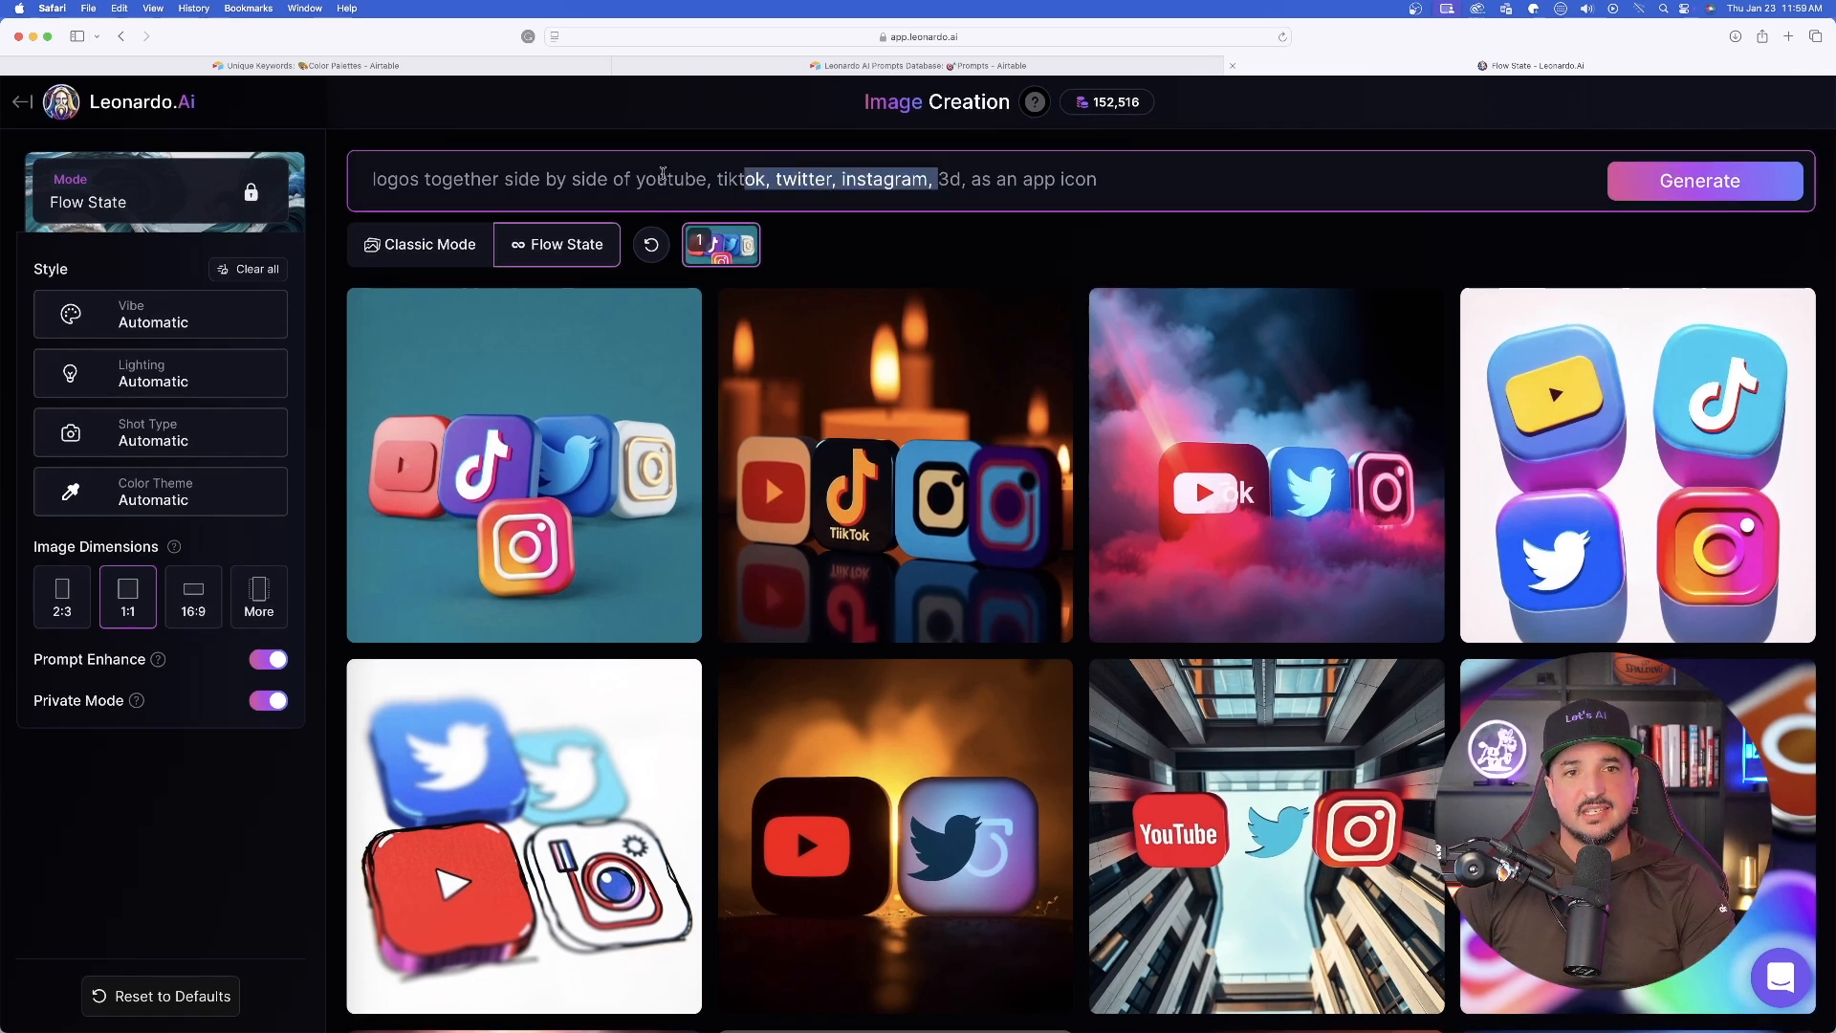
key("BackSpace")
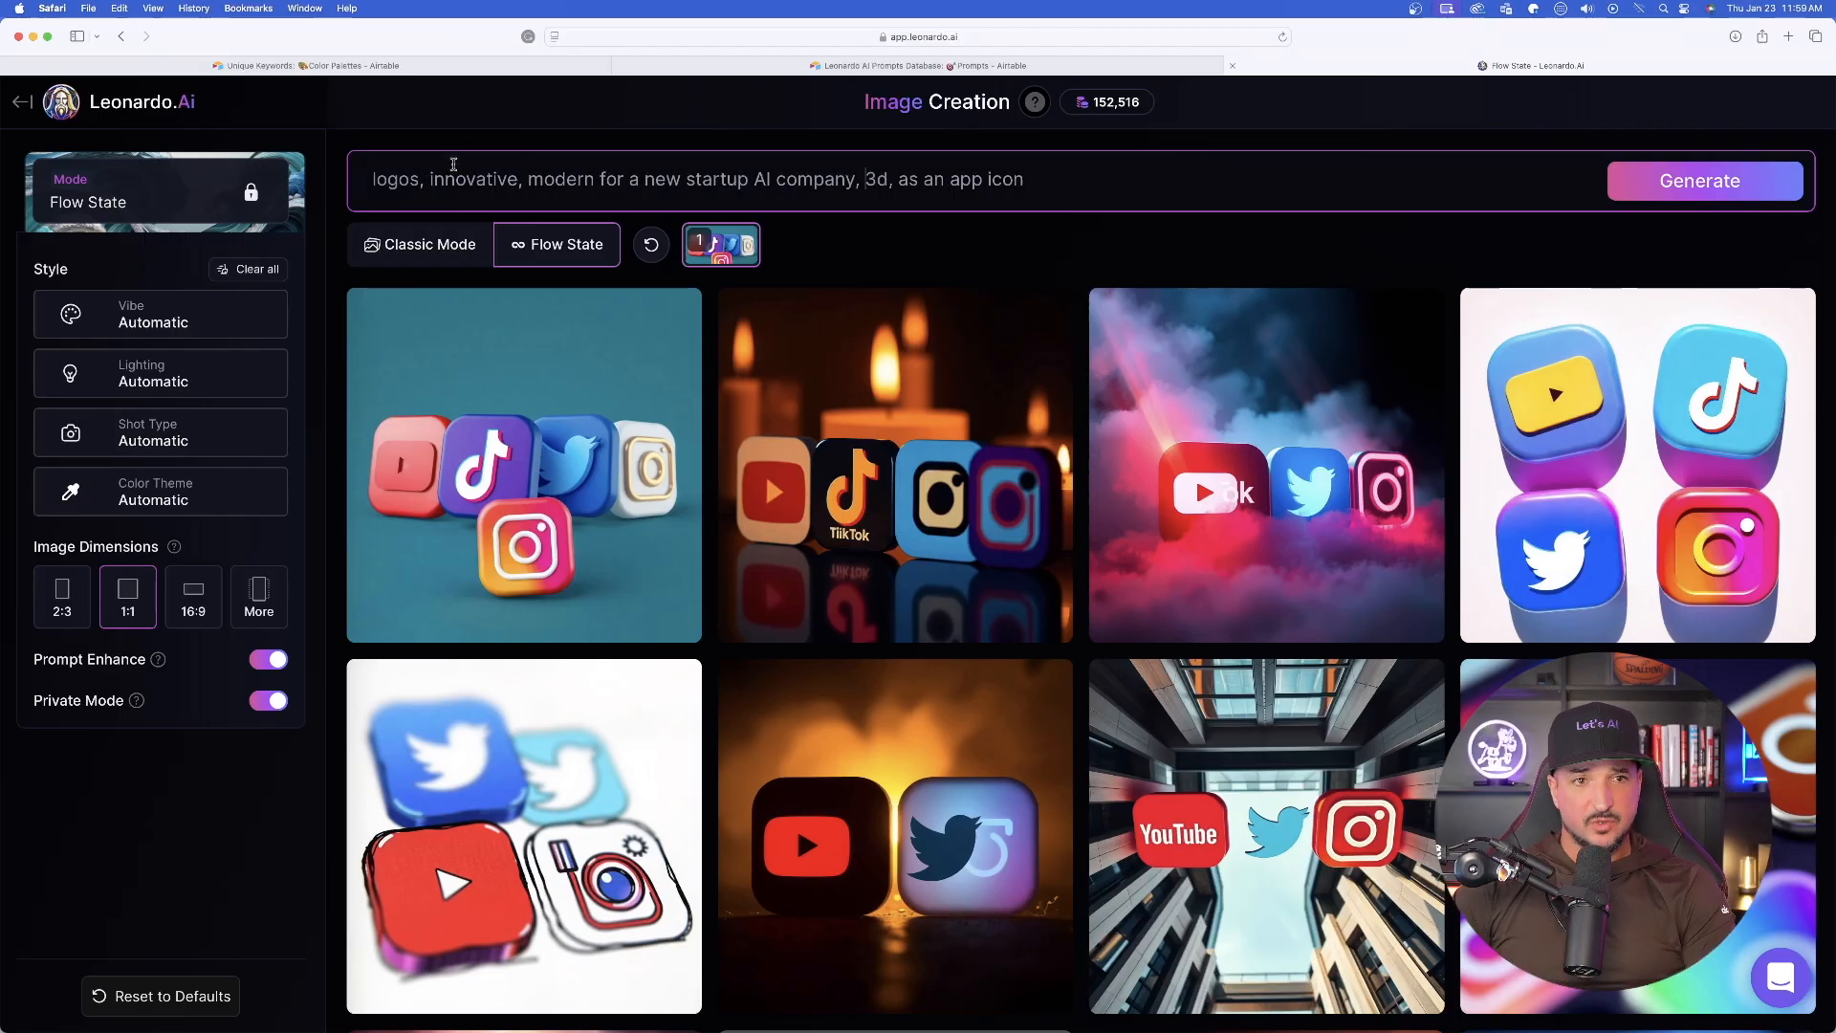
left_click_drag(424, 178, 903, 179)
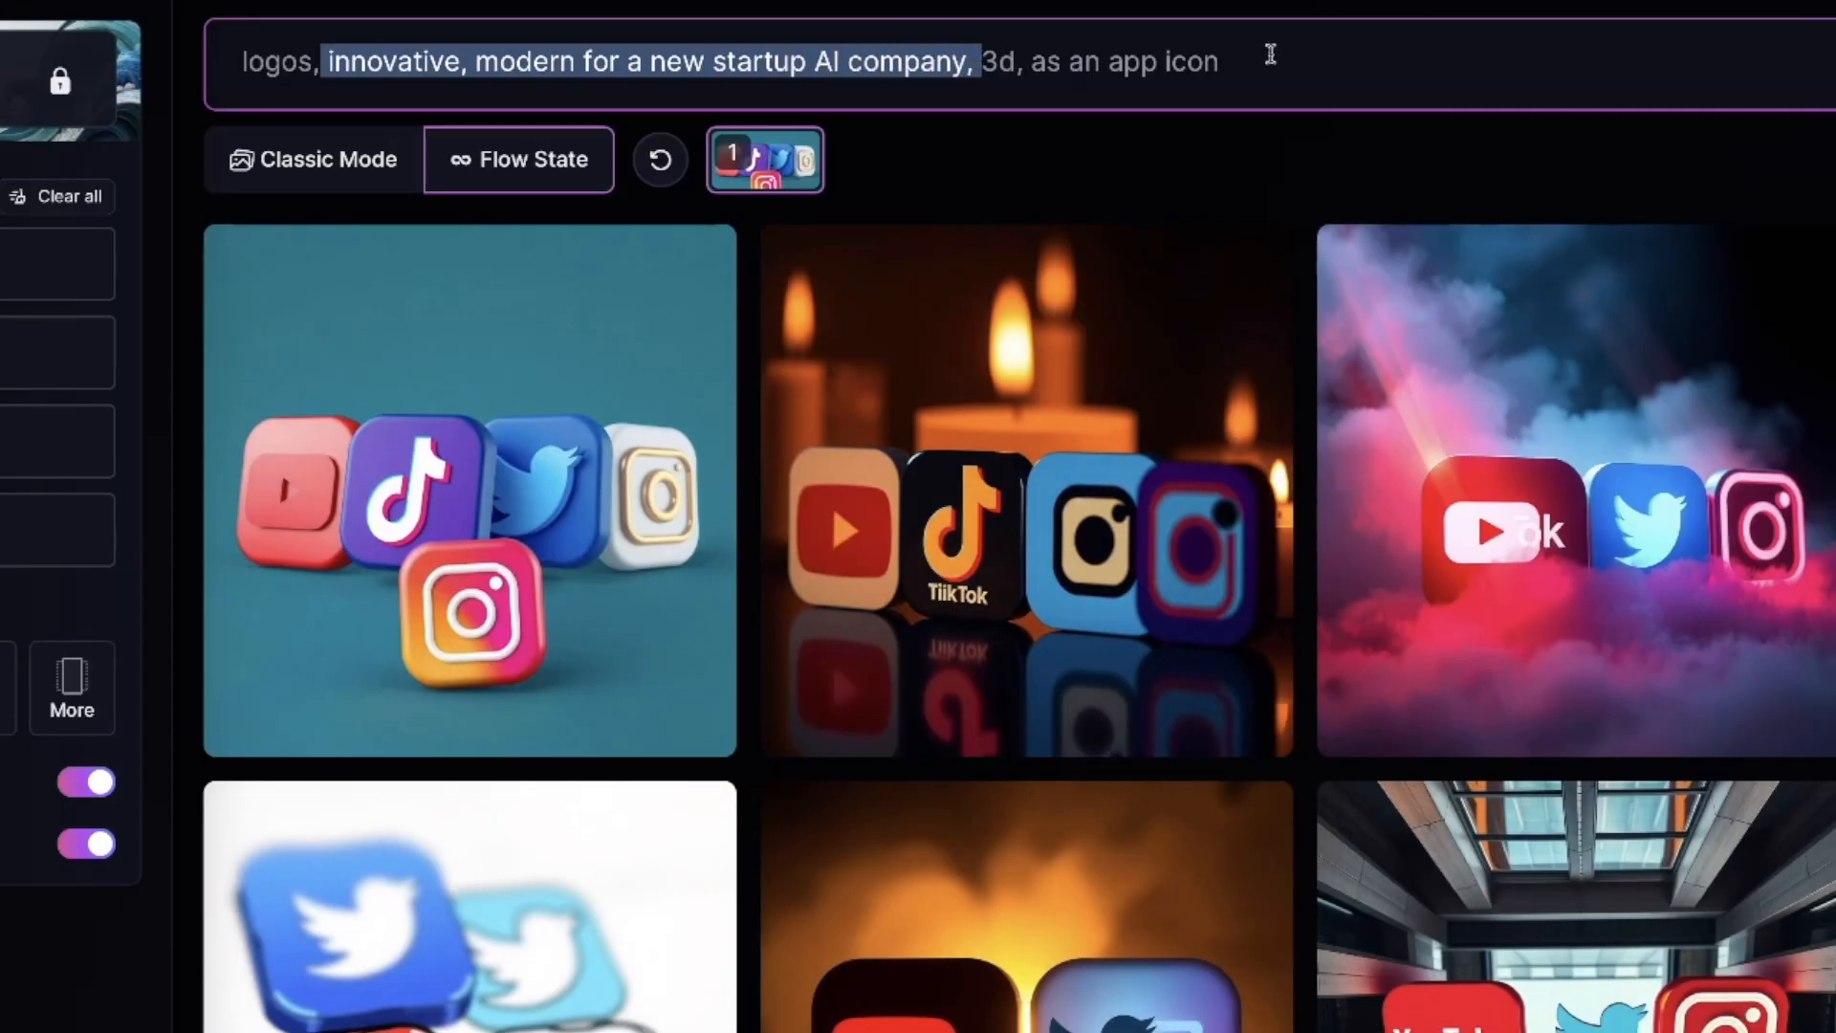
left_click(1271, 55)
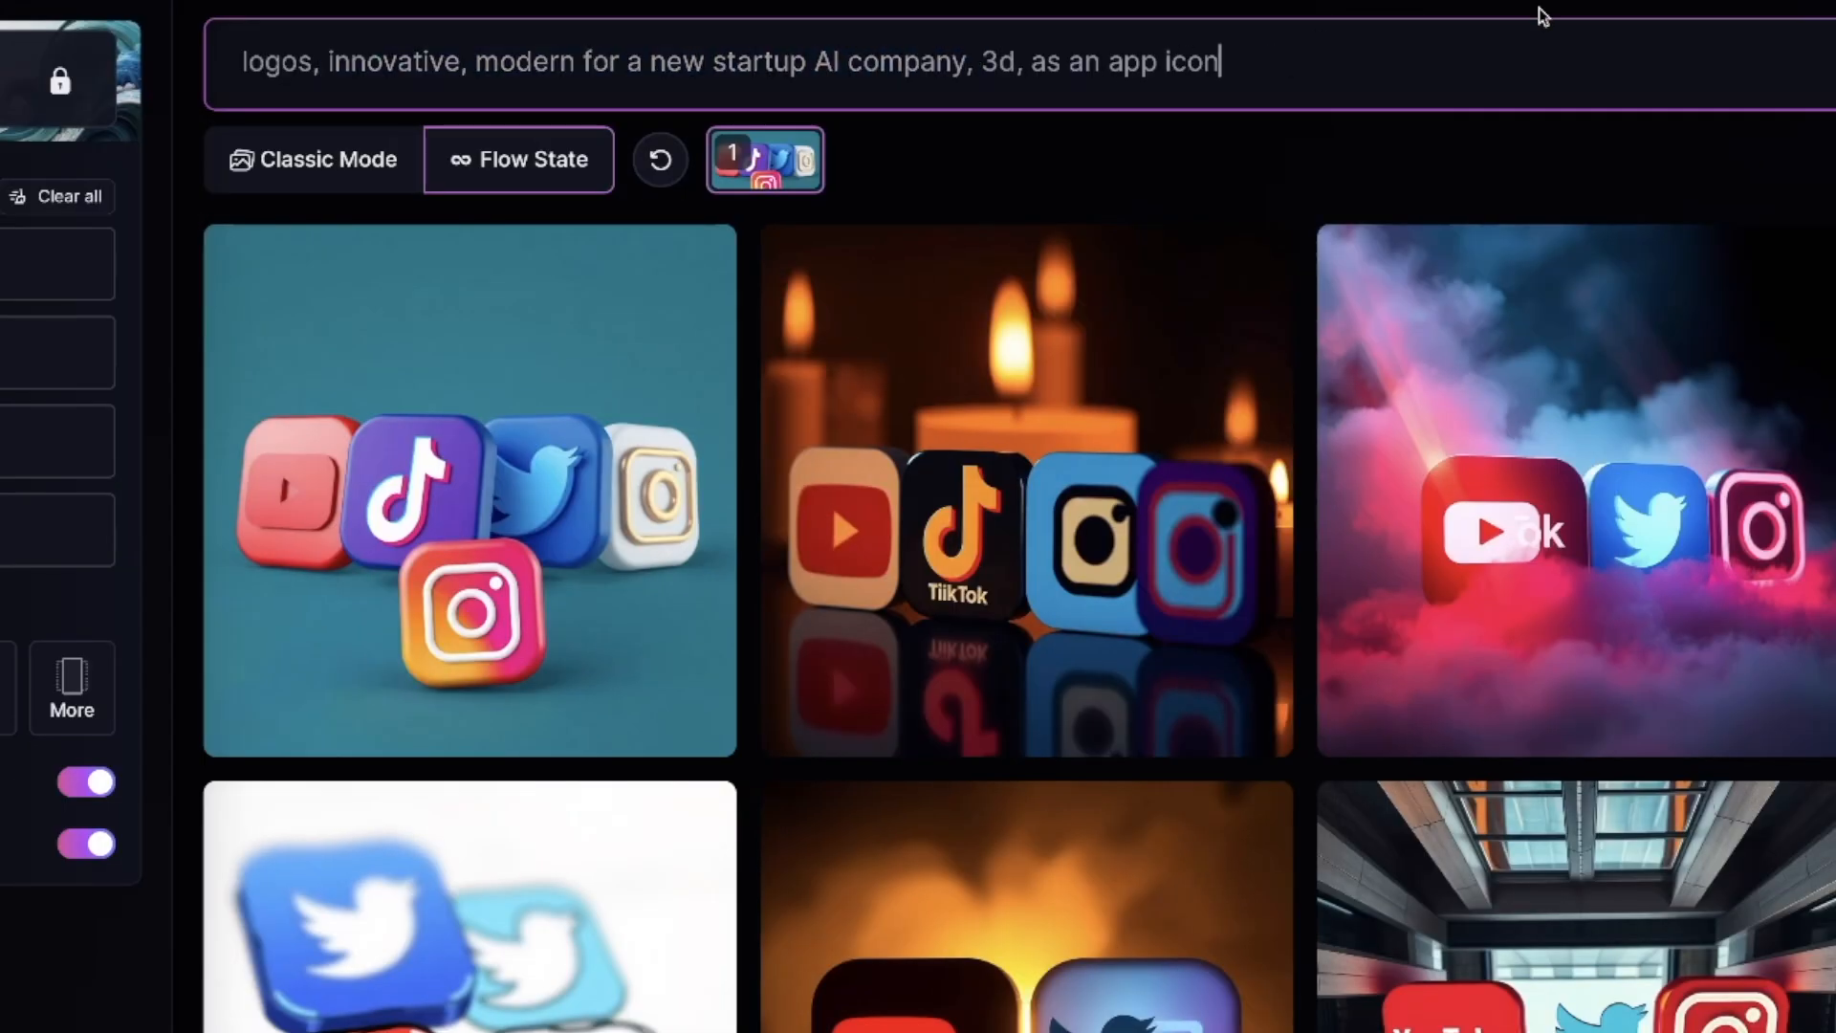
left_click(1832, 63)
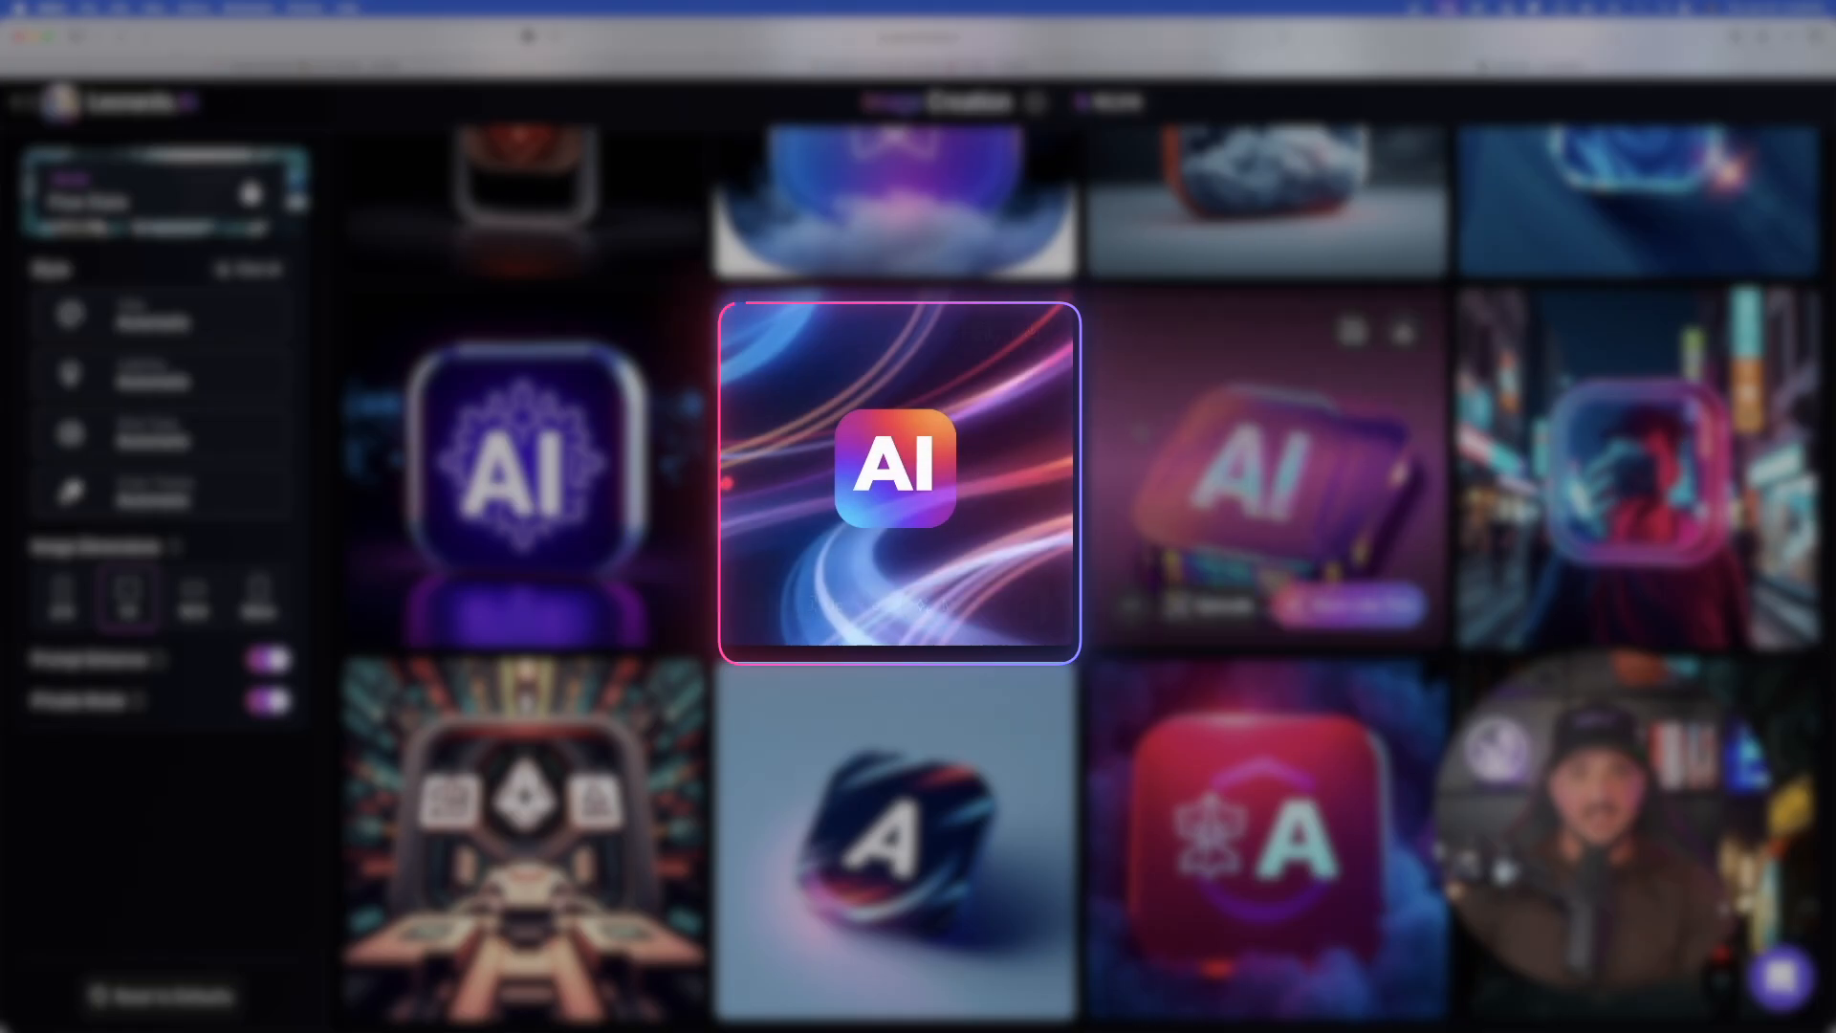
- Save the AI icon image with the flowing light streaks to the library, download it and close the enlarged view
left_click(915, 447)
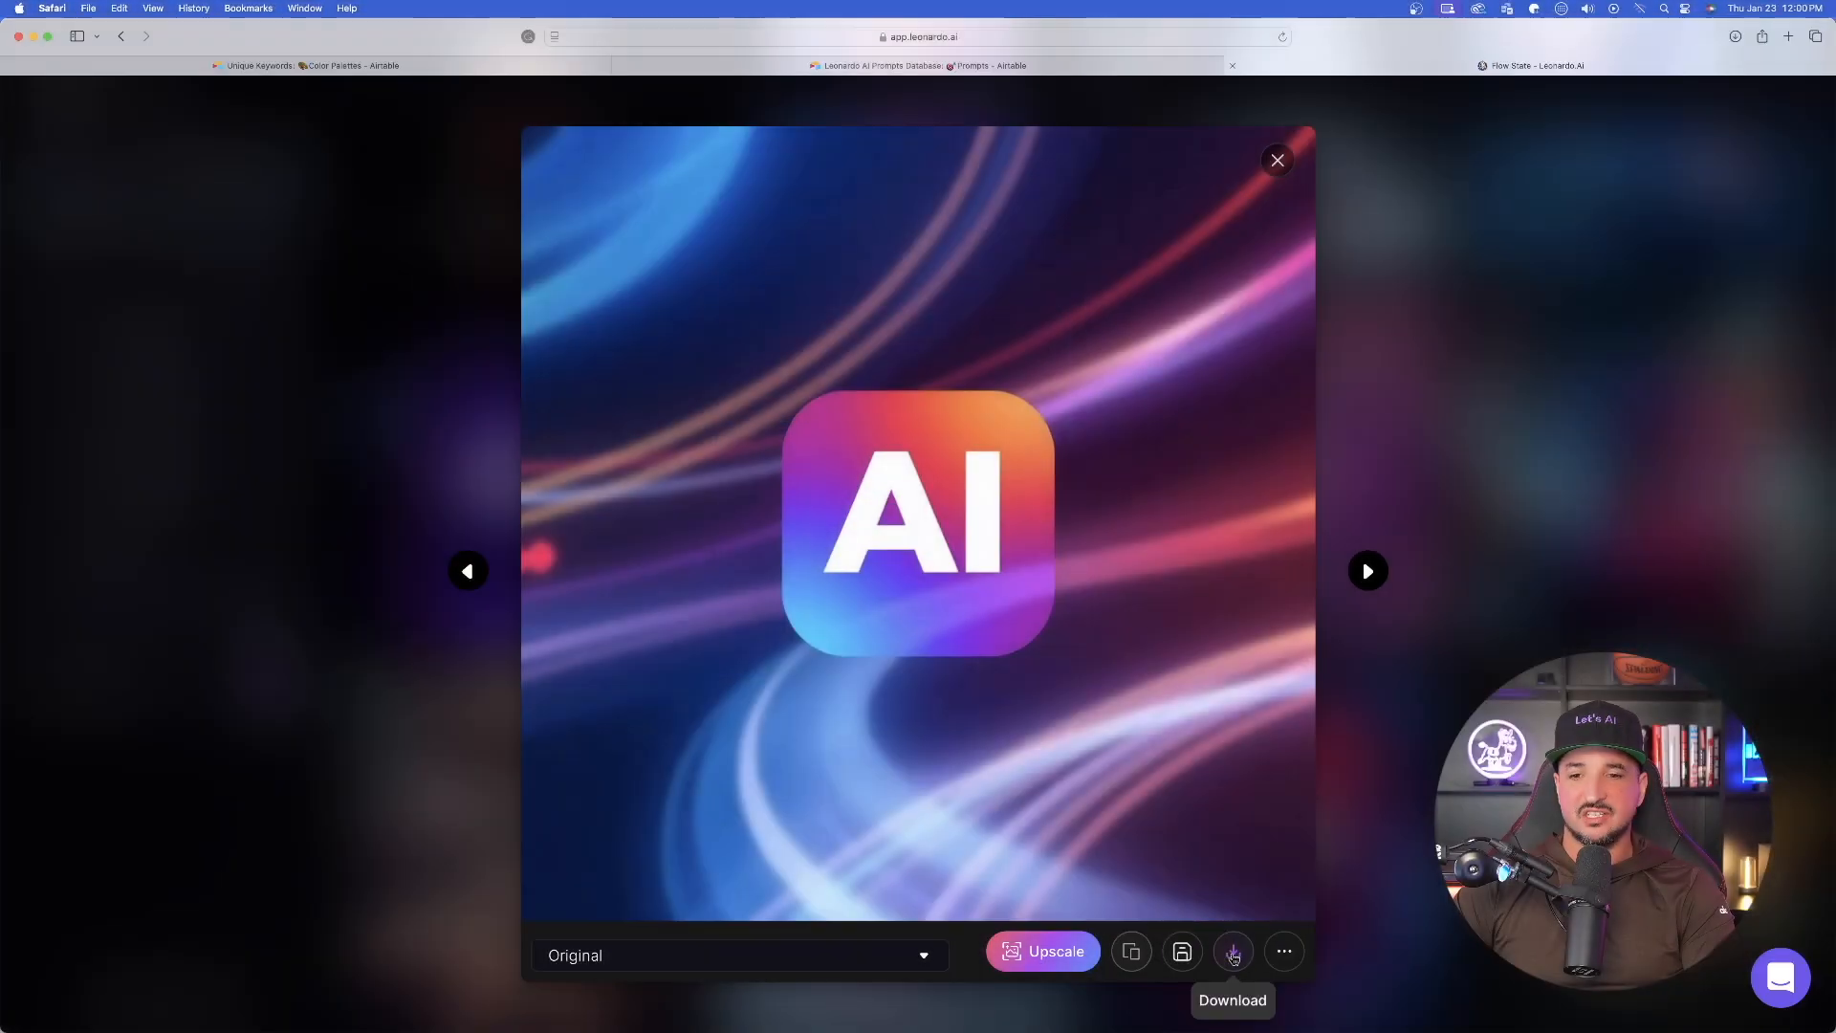
left_click(1184, 951)
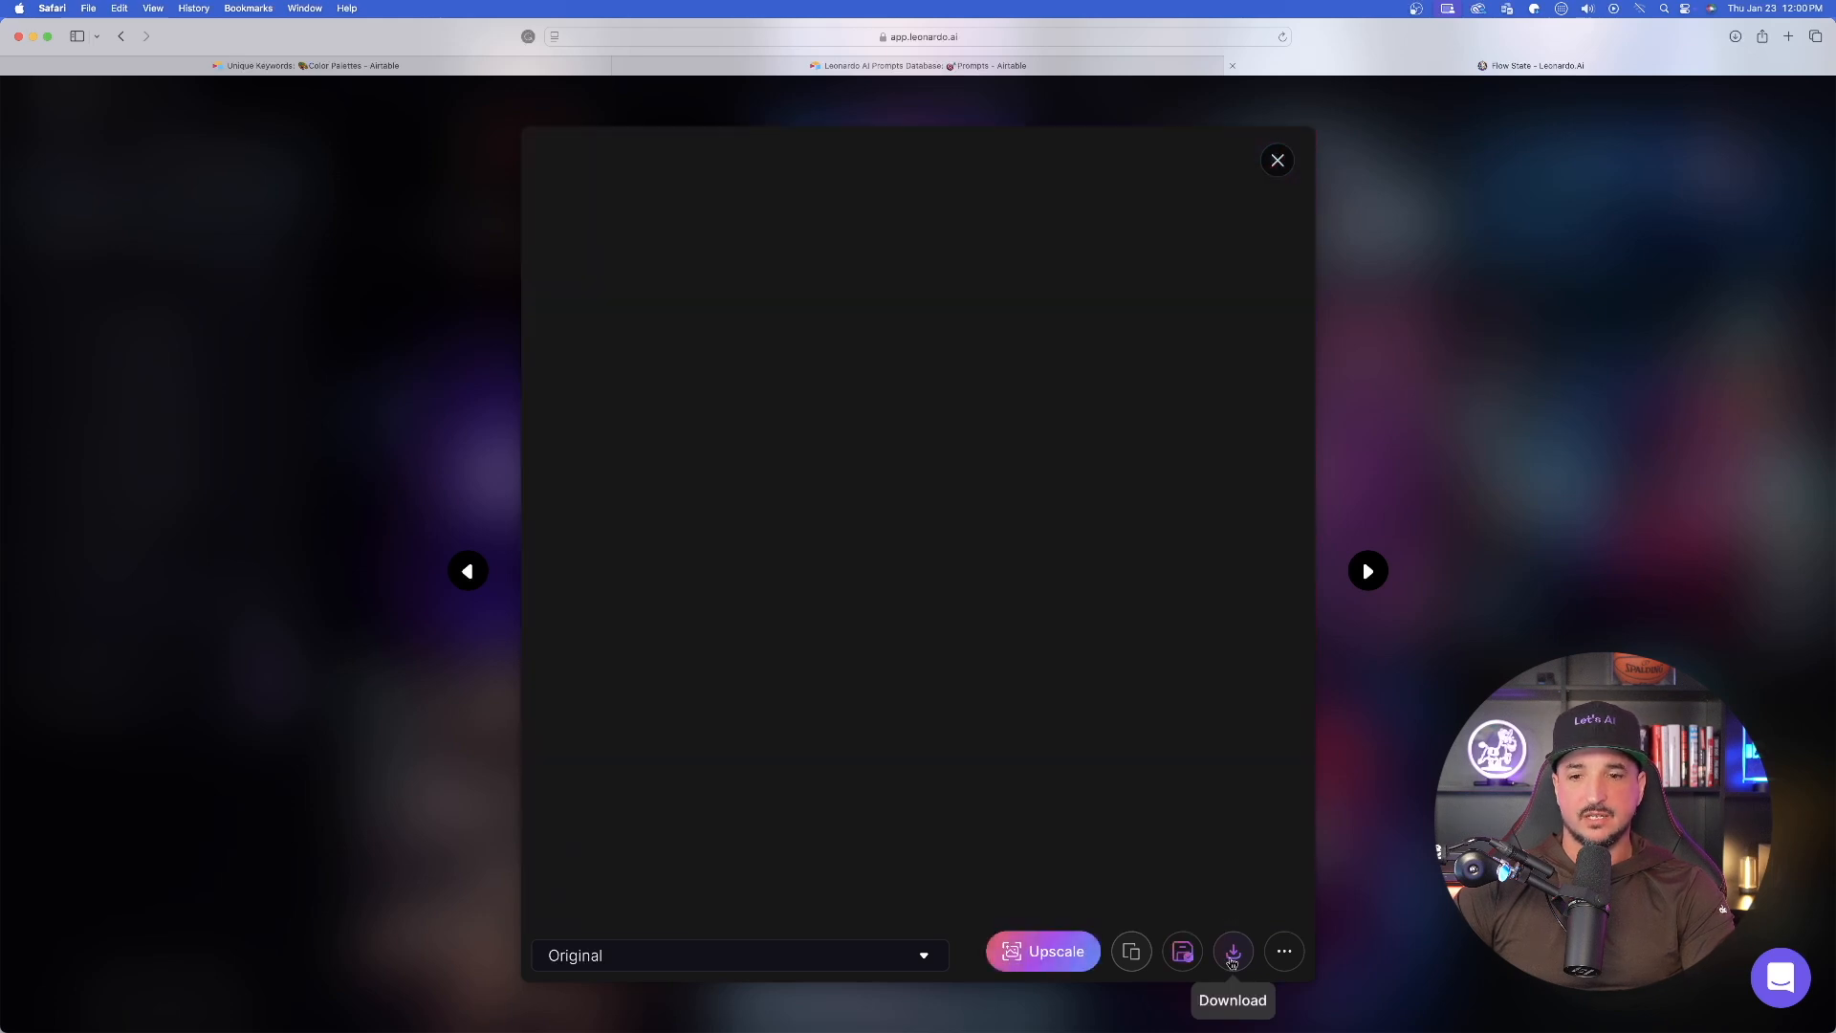
left_click(1233, 956)
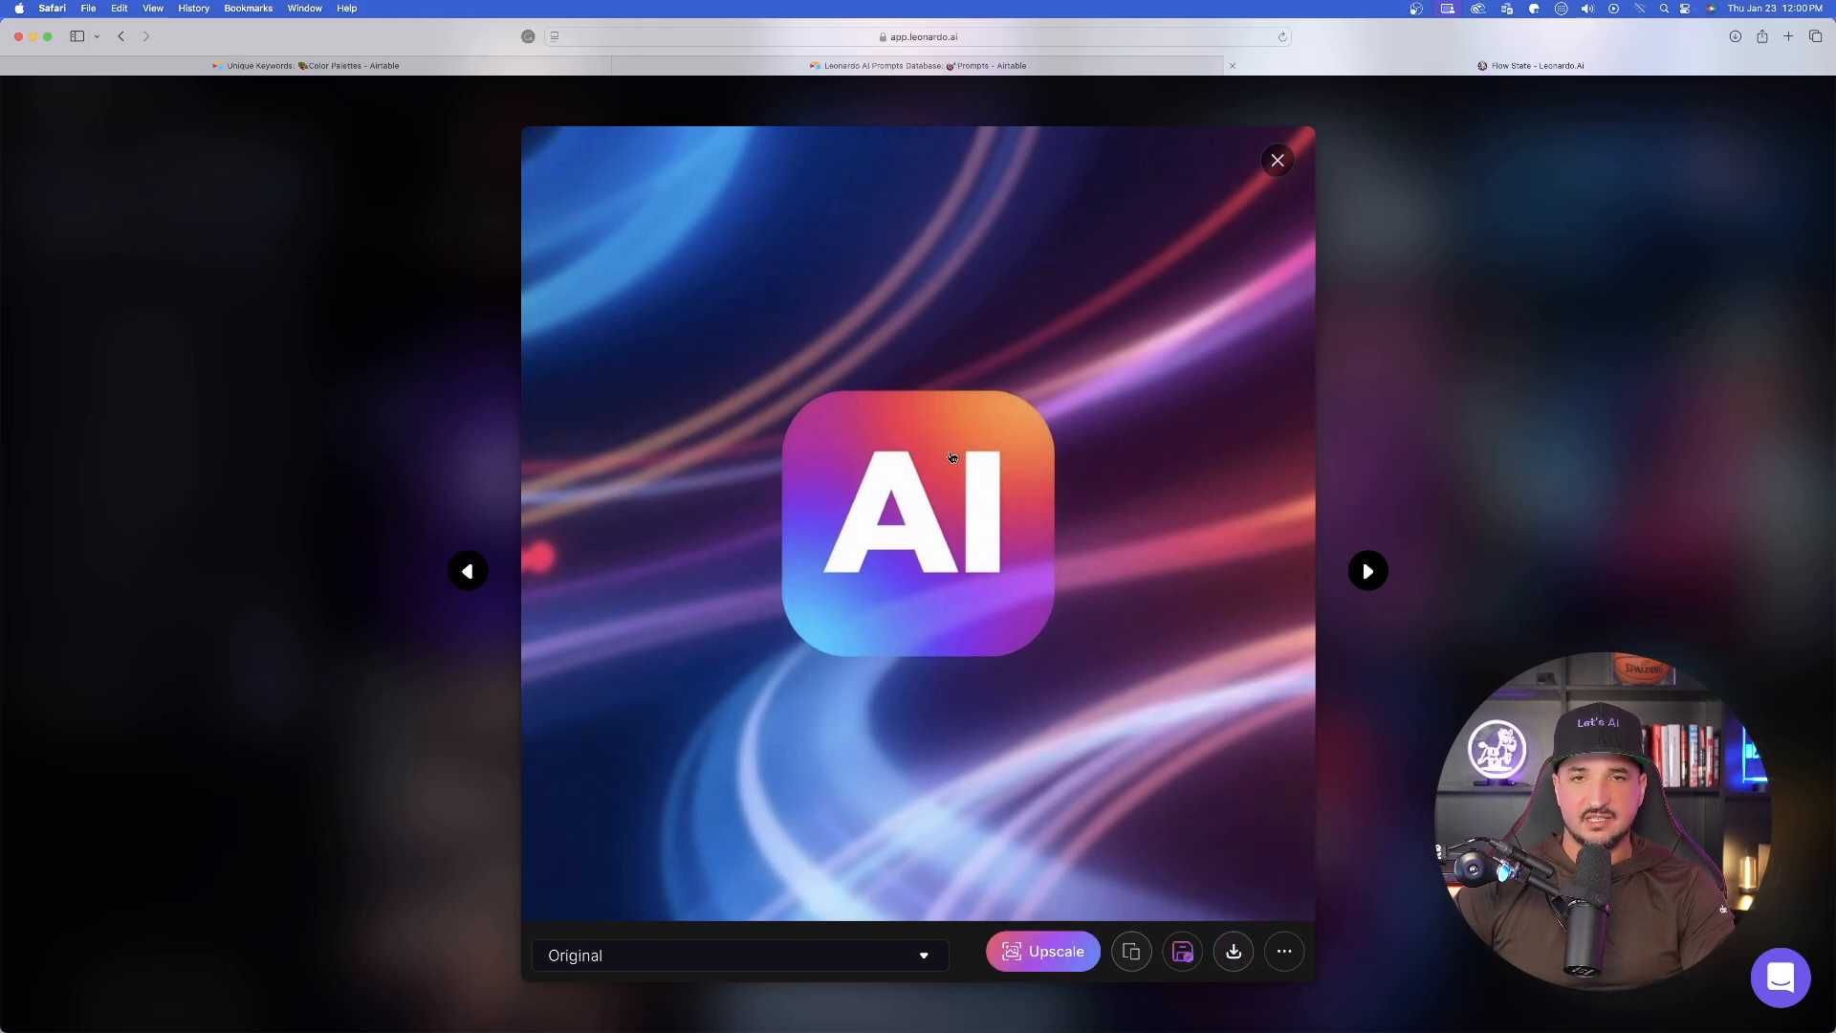
key("Escape")
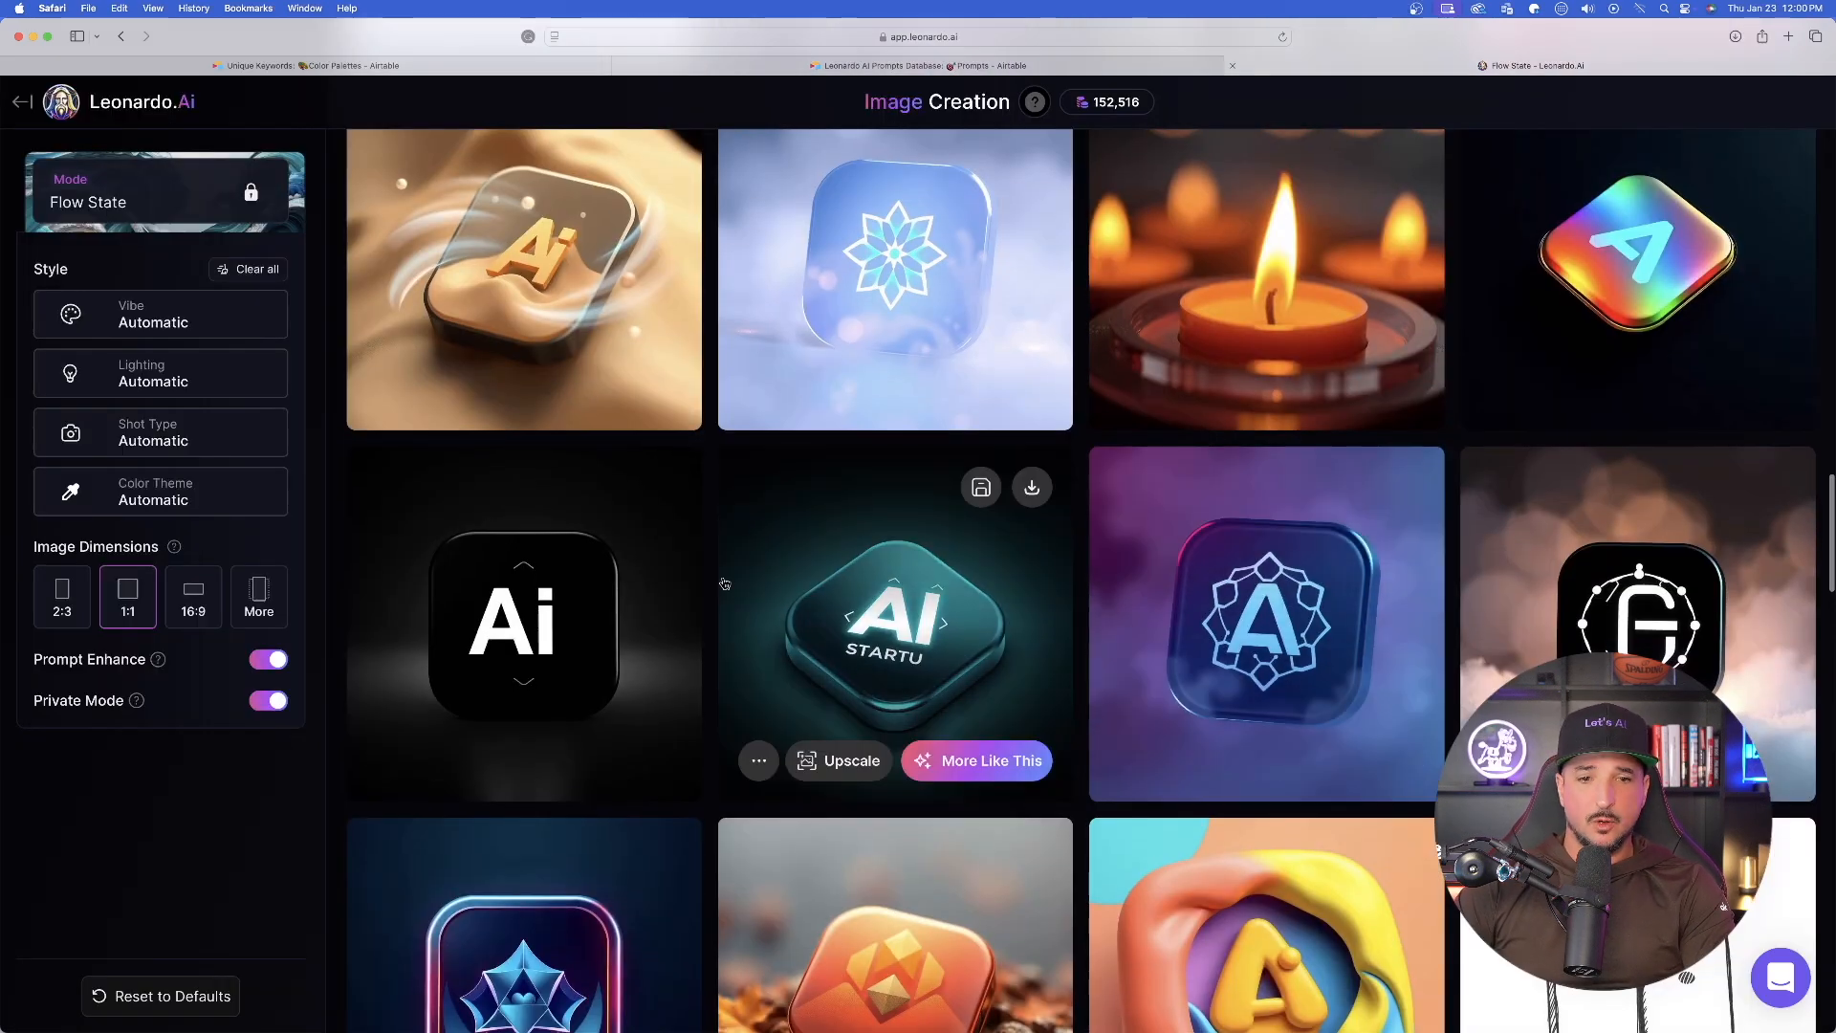
- Enlarge the image of the black app icon with white "Ai" lettering and download it
left_click(660, 612)
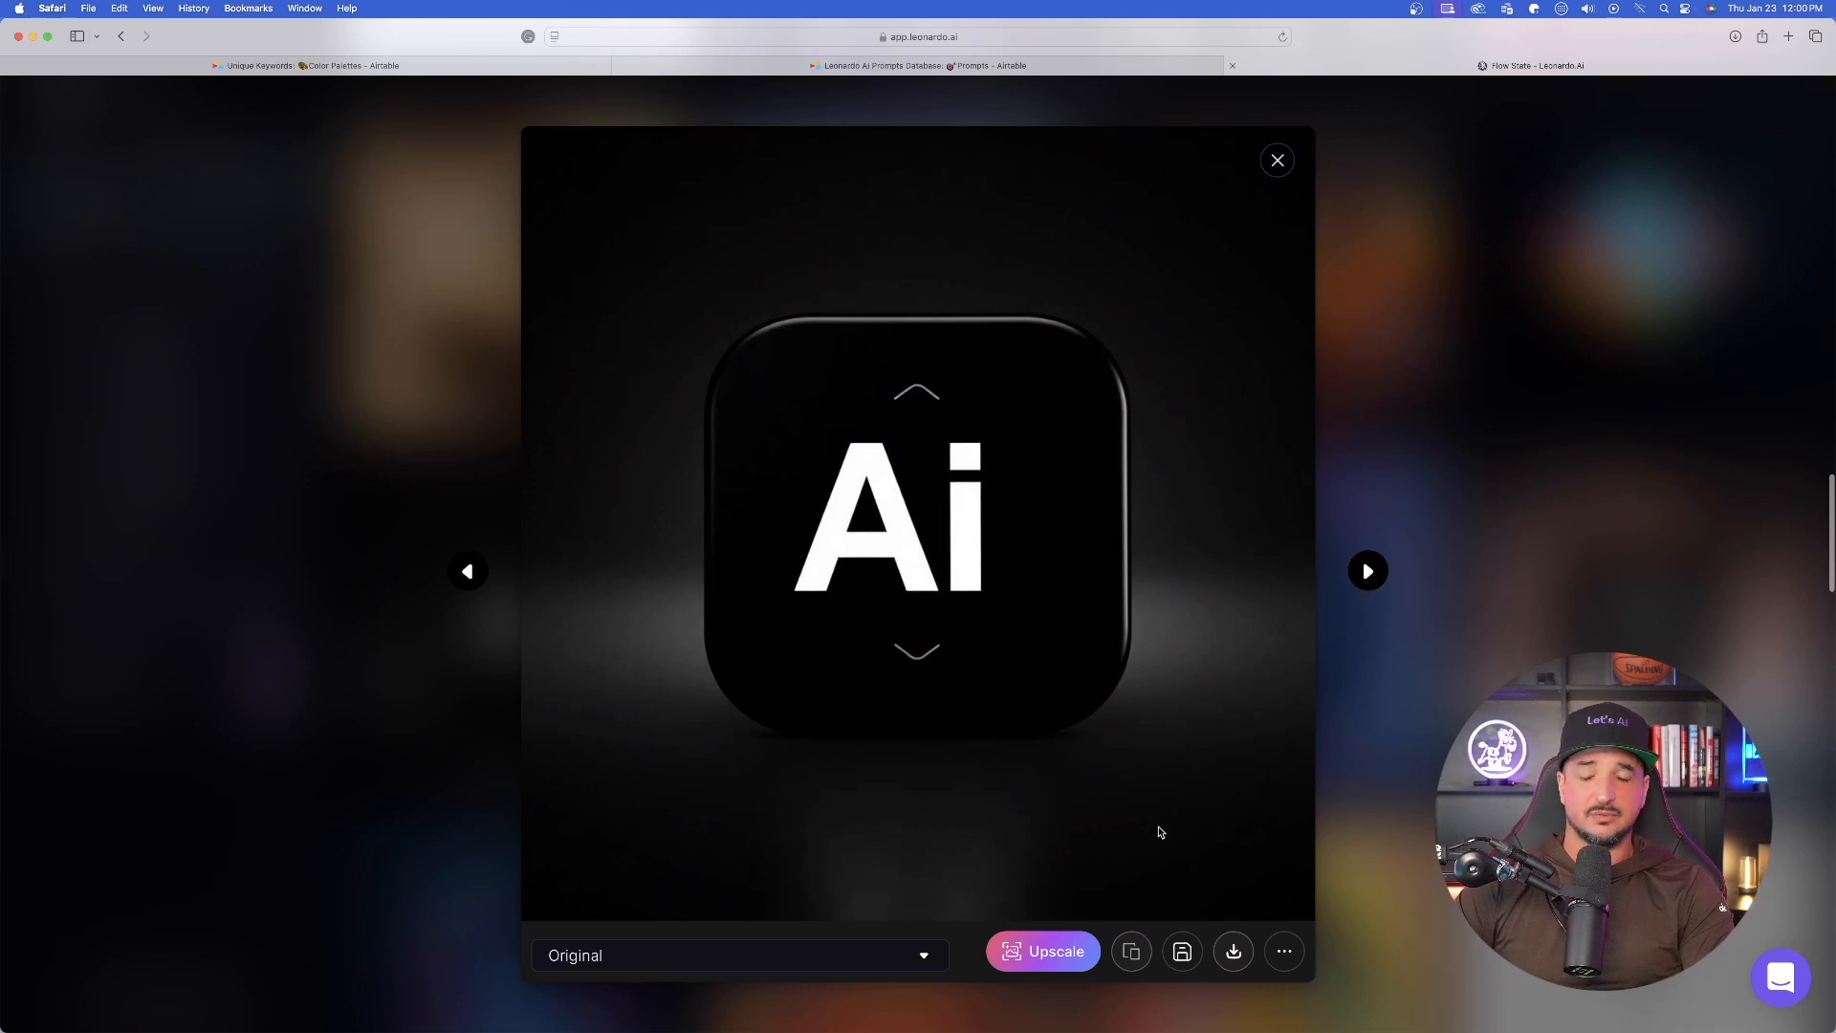
left_click(1231, 956)
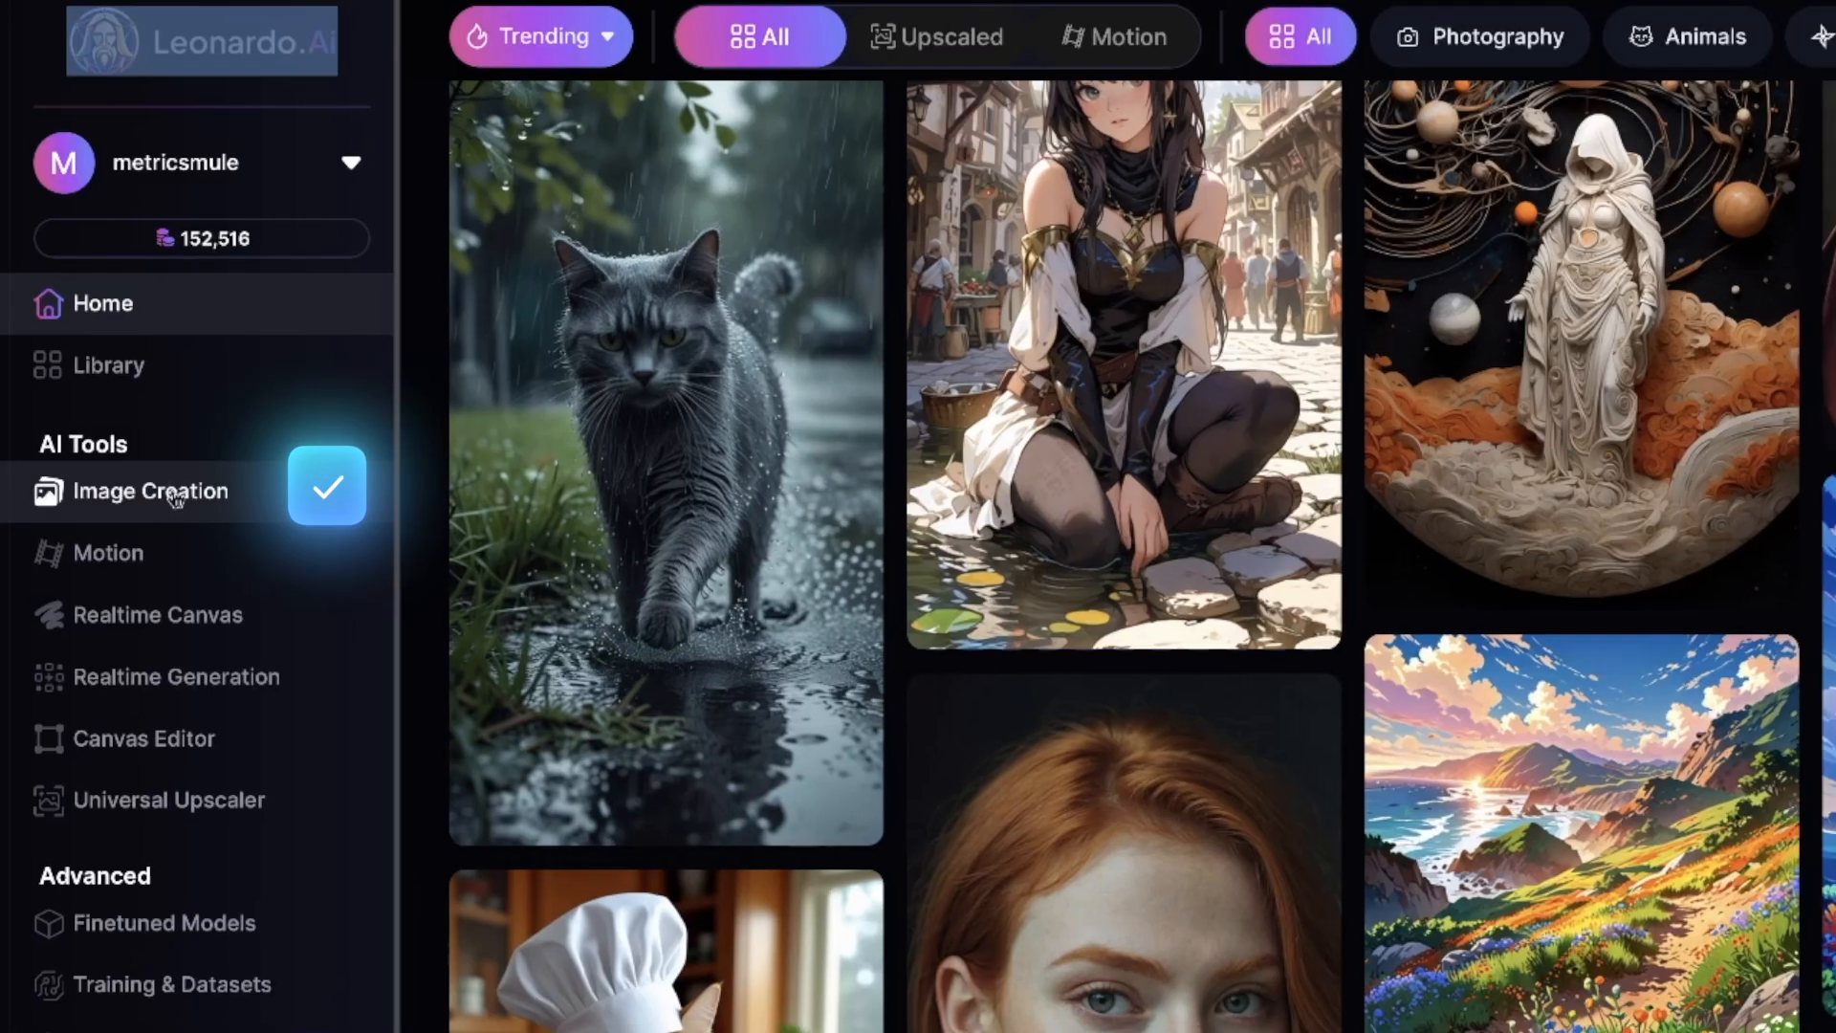
- Open Image Creation in Classic Mode and choose the Illustrative Albedo preset as the model
left_click(153, 492)
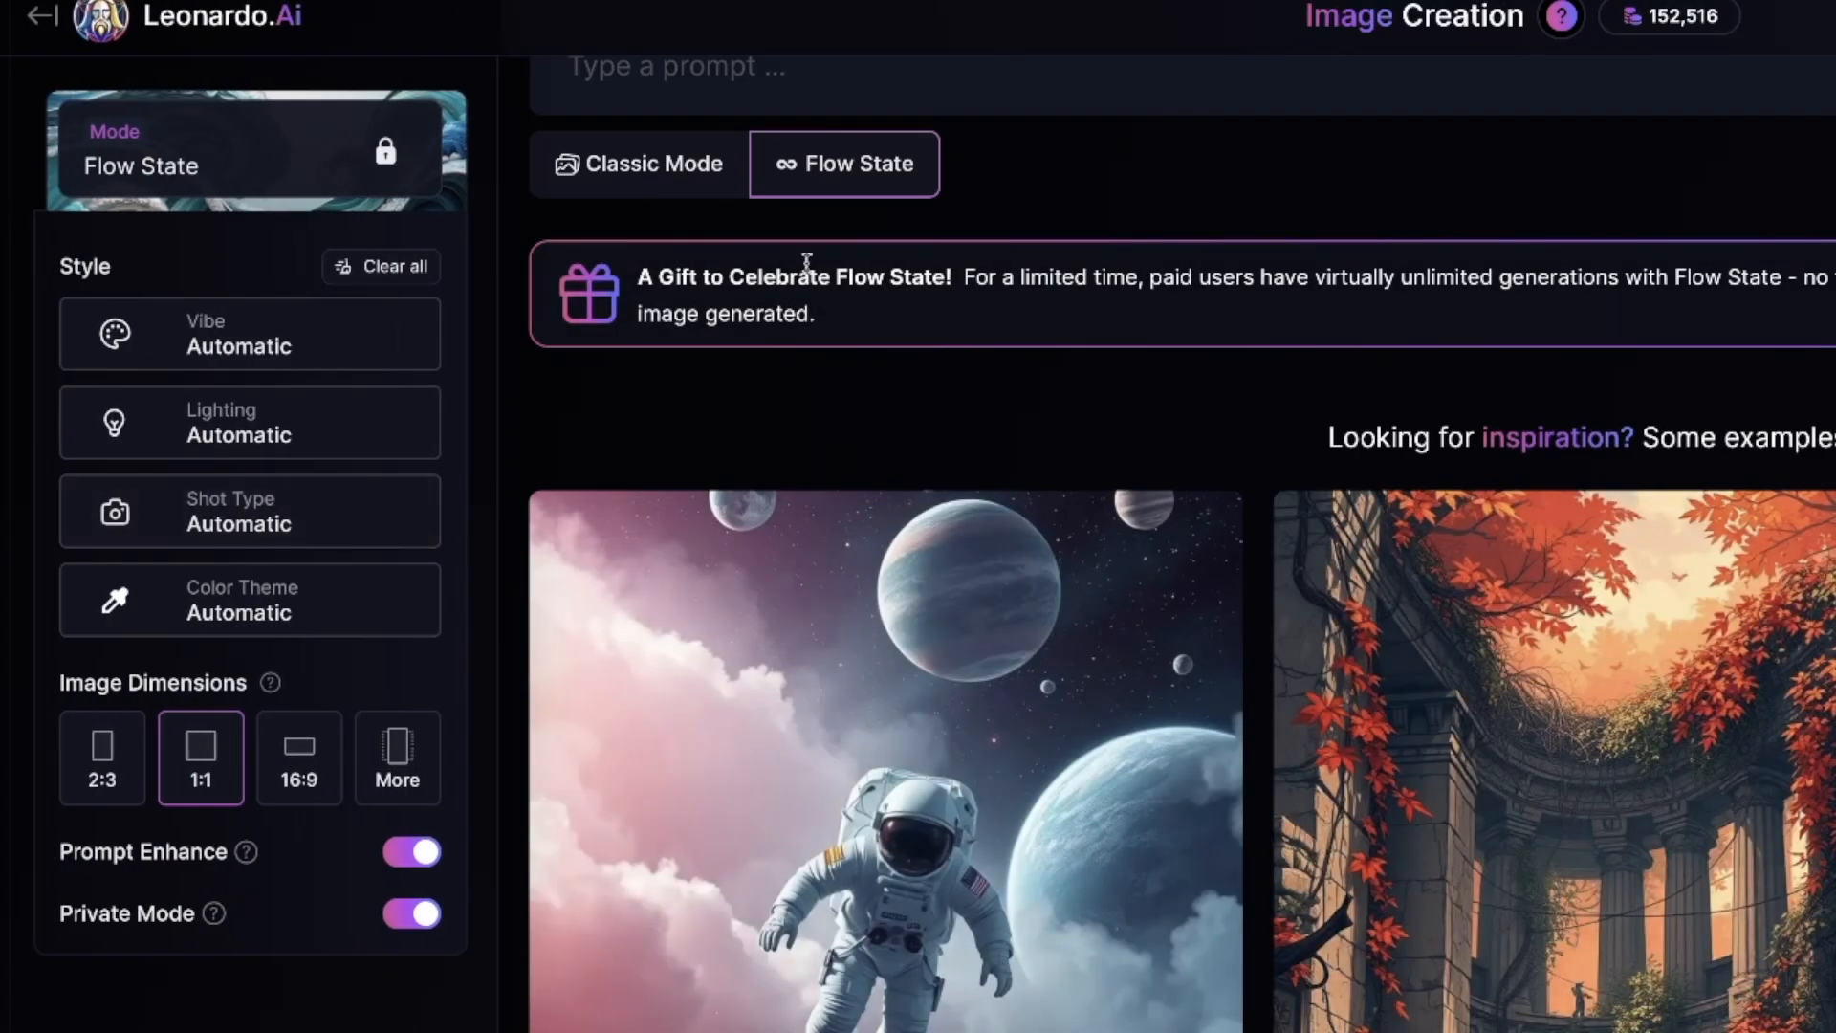
left_click(639, 164)
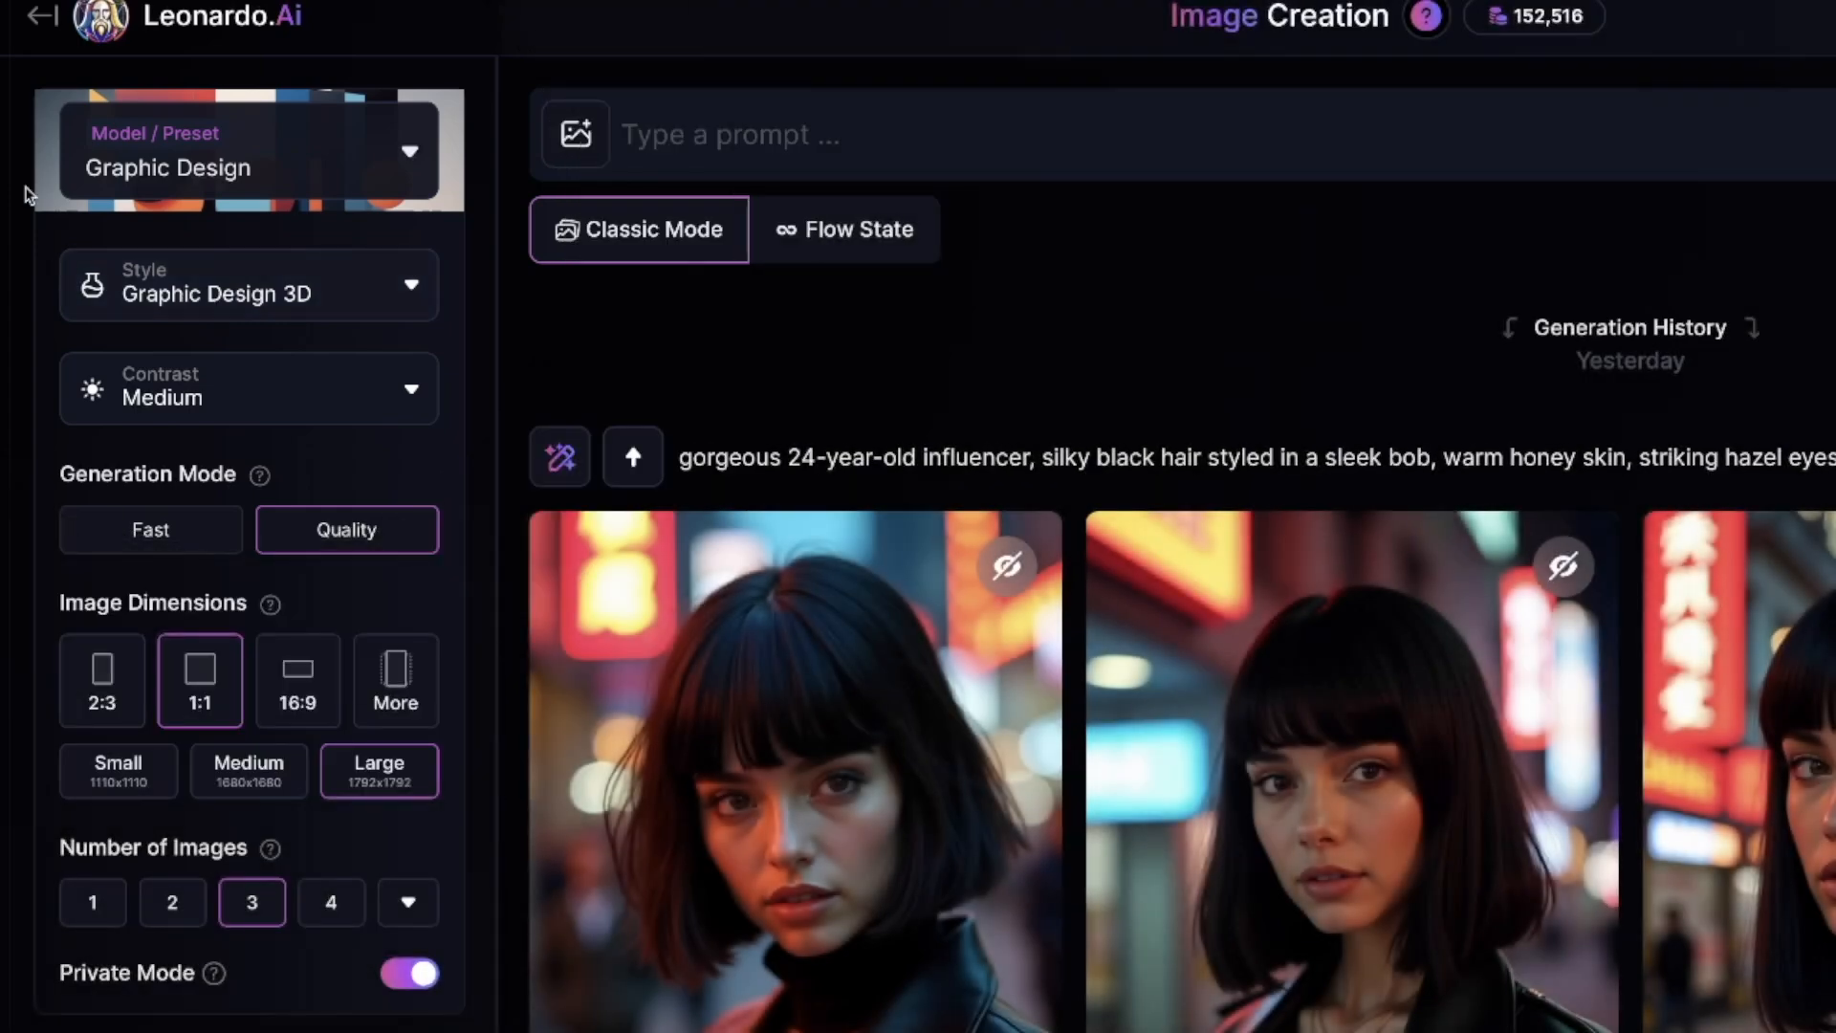
left_click(295, 170)
left_click(1664, 732)
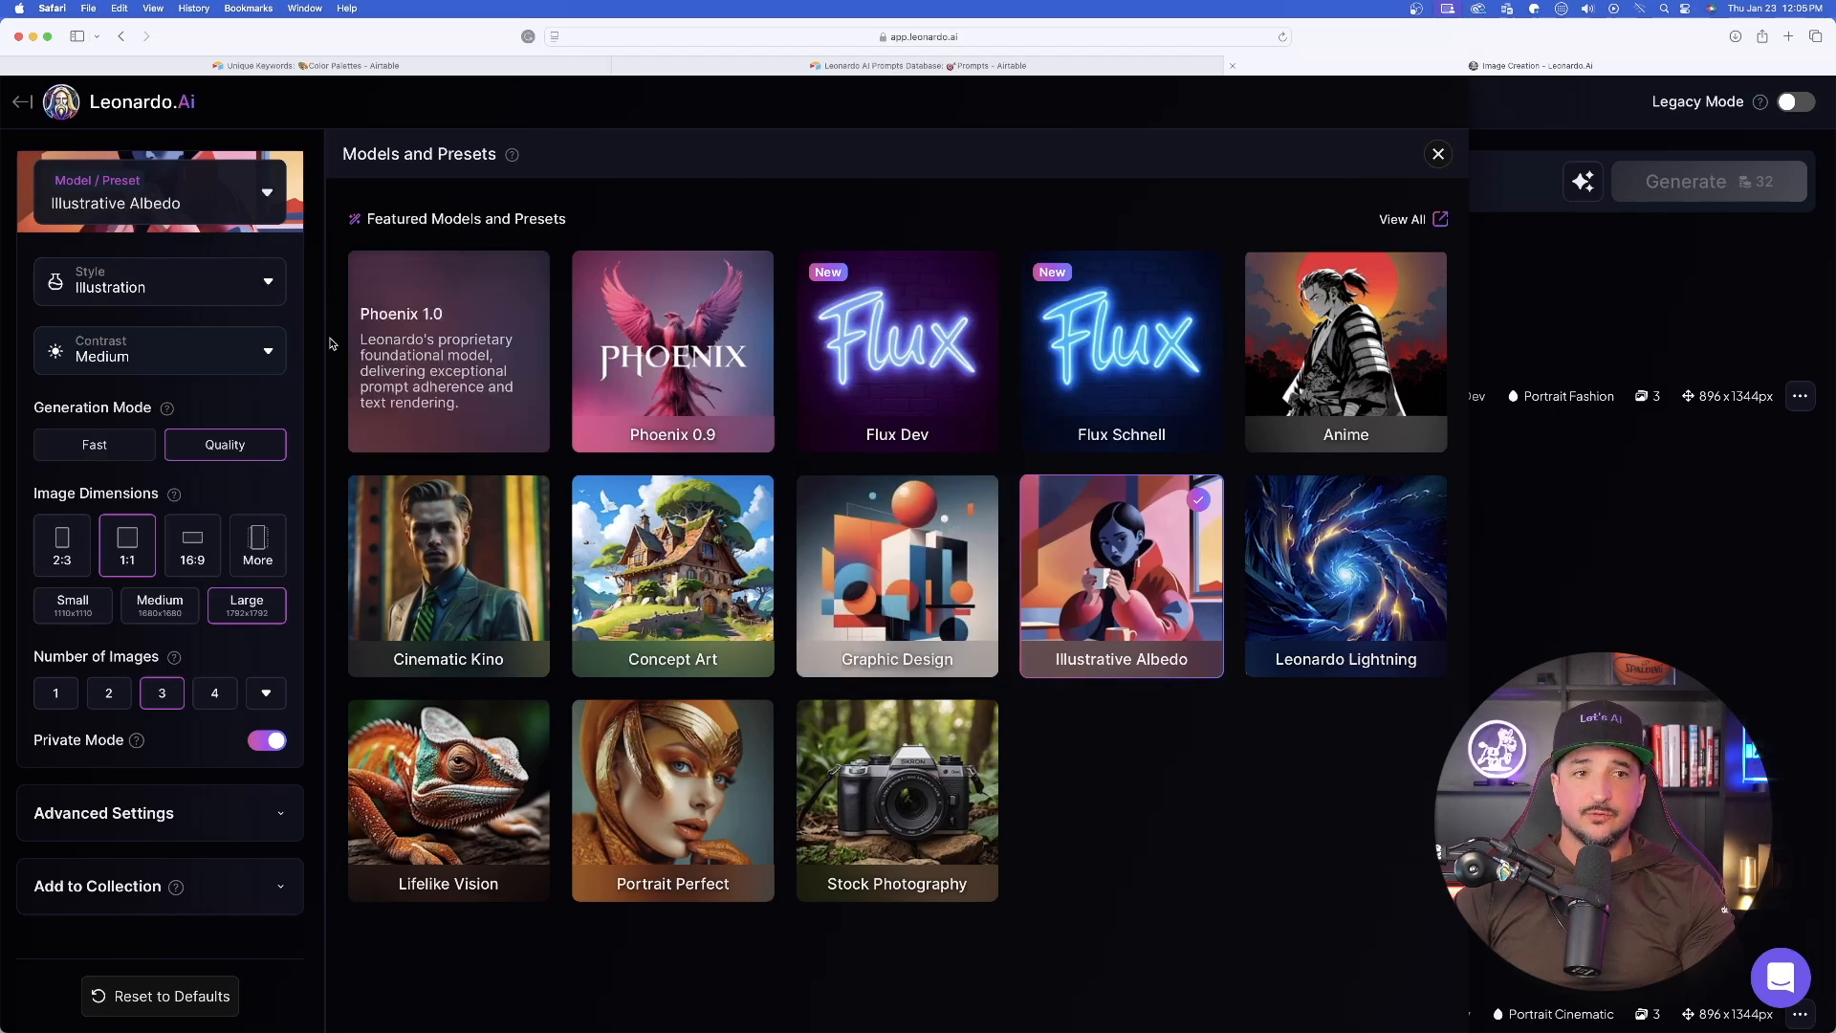
left_click(1439, 154)
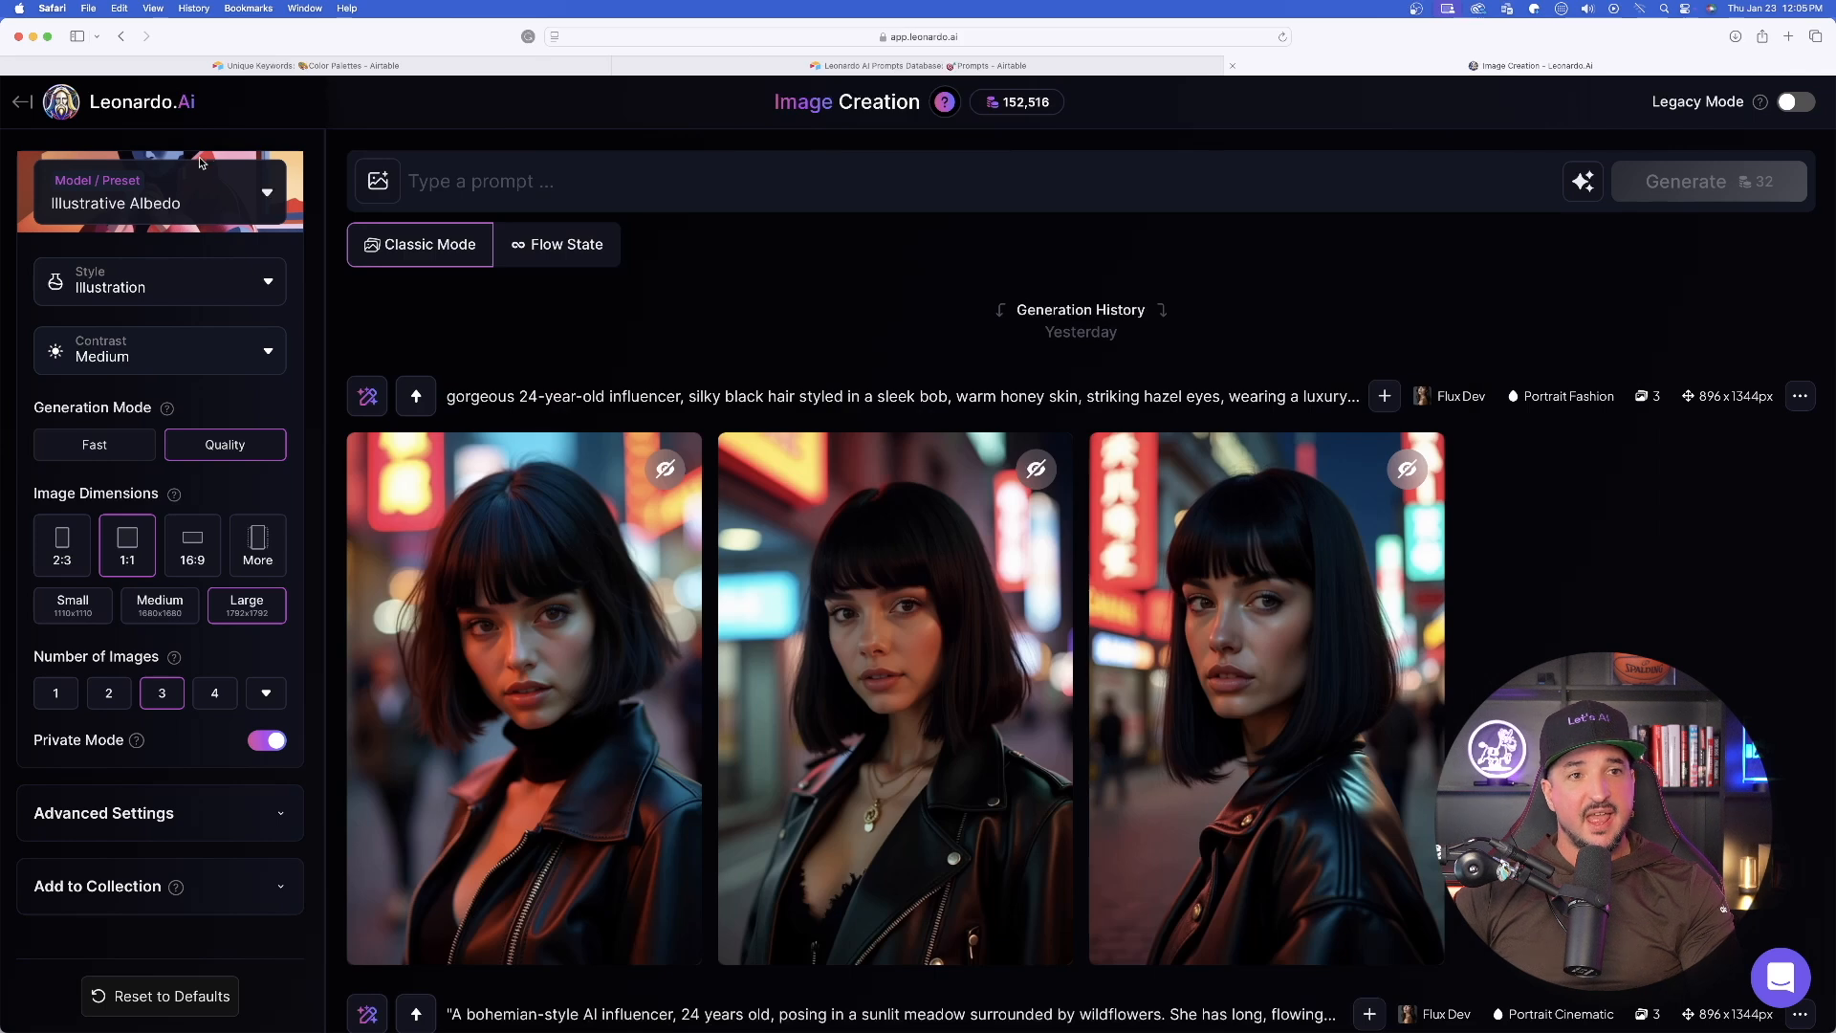
- Set the generation style to 3D Render and the number of images to 4
left_click(184, 284)
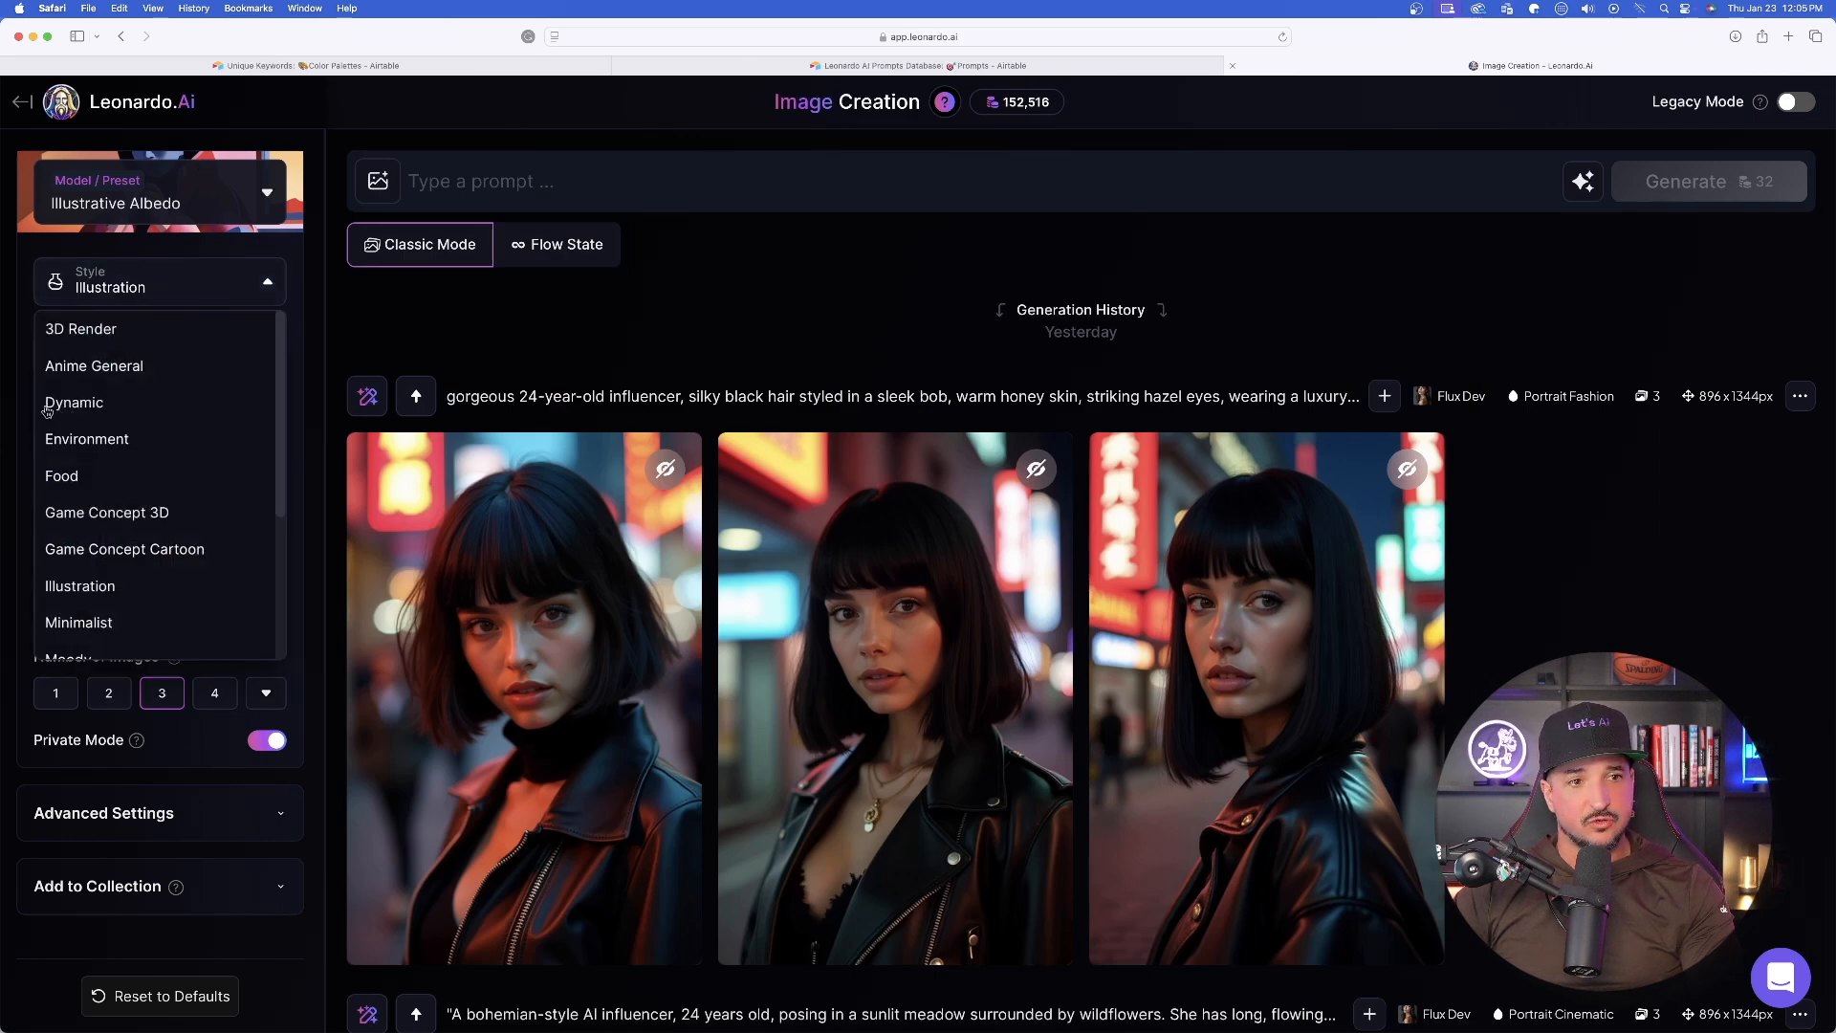
left_click(96, 331)
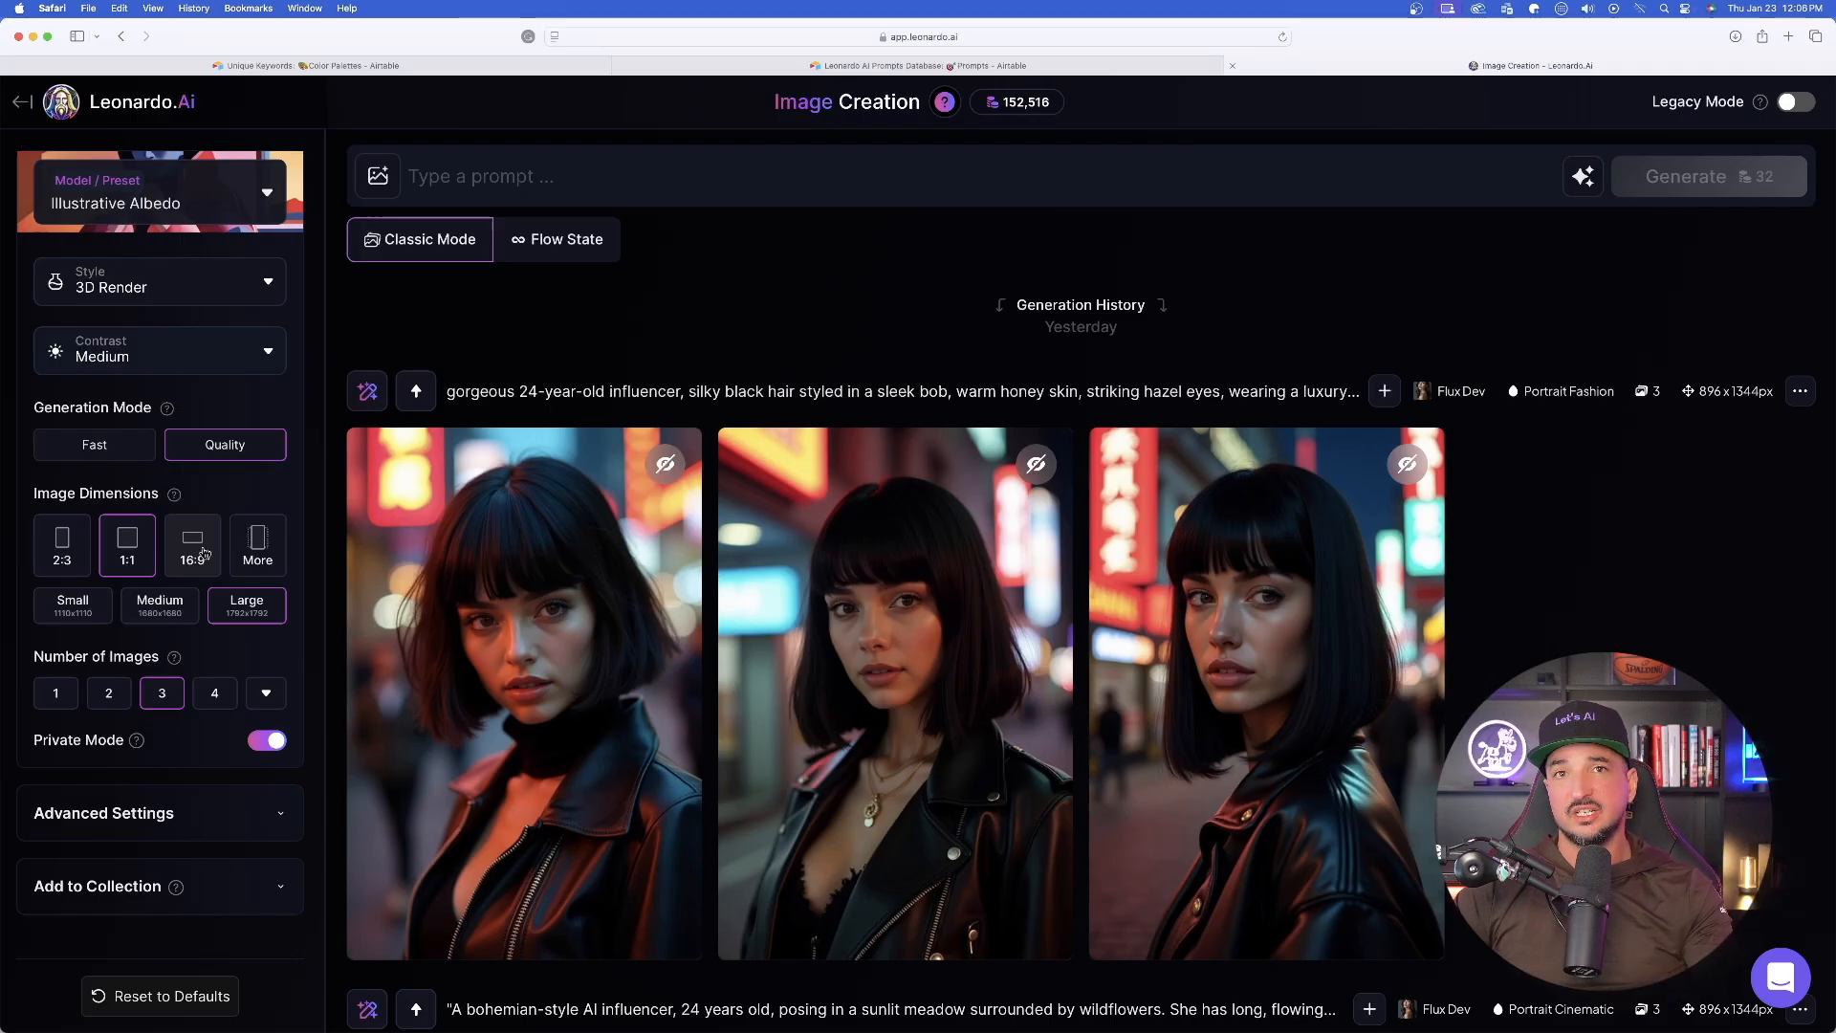
left_click(214, 692)
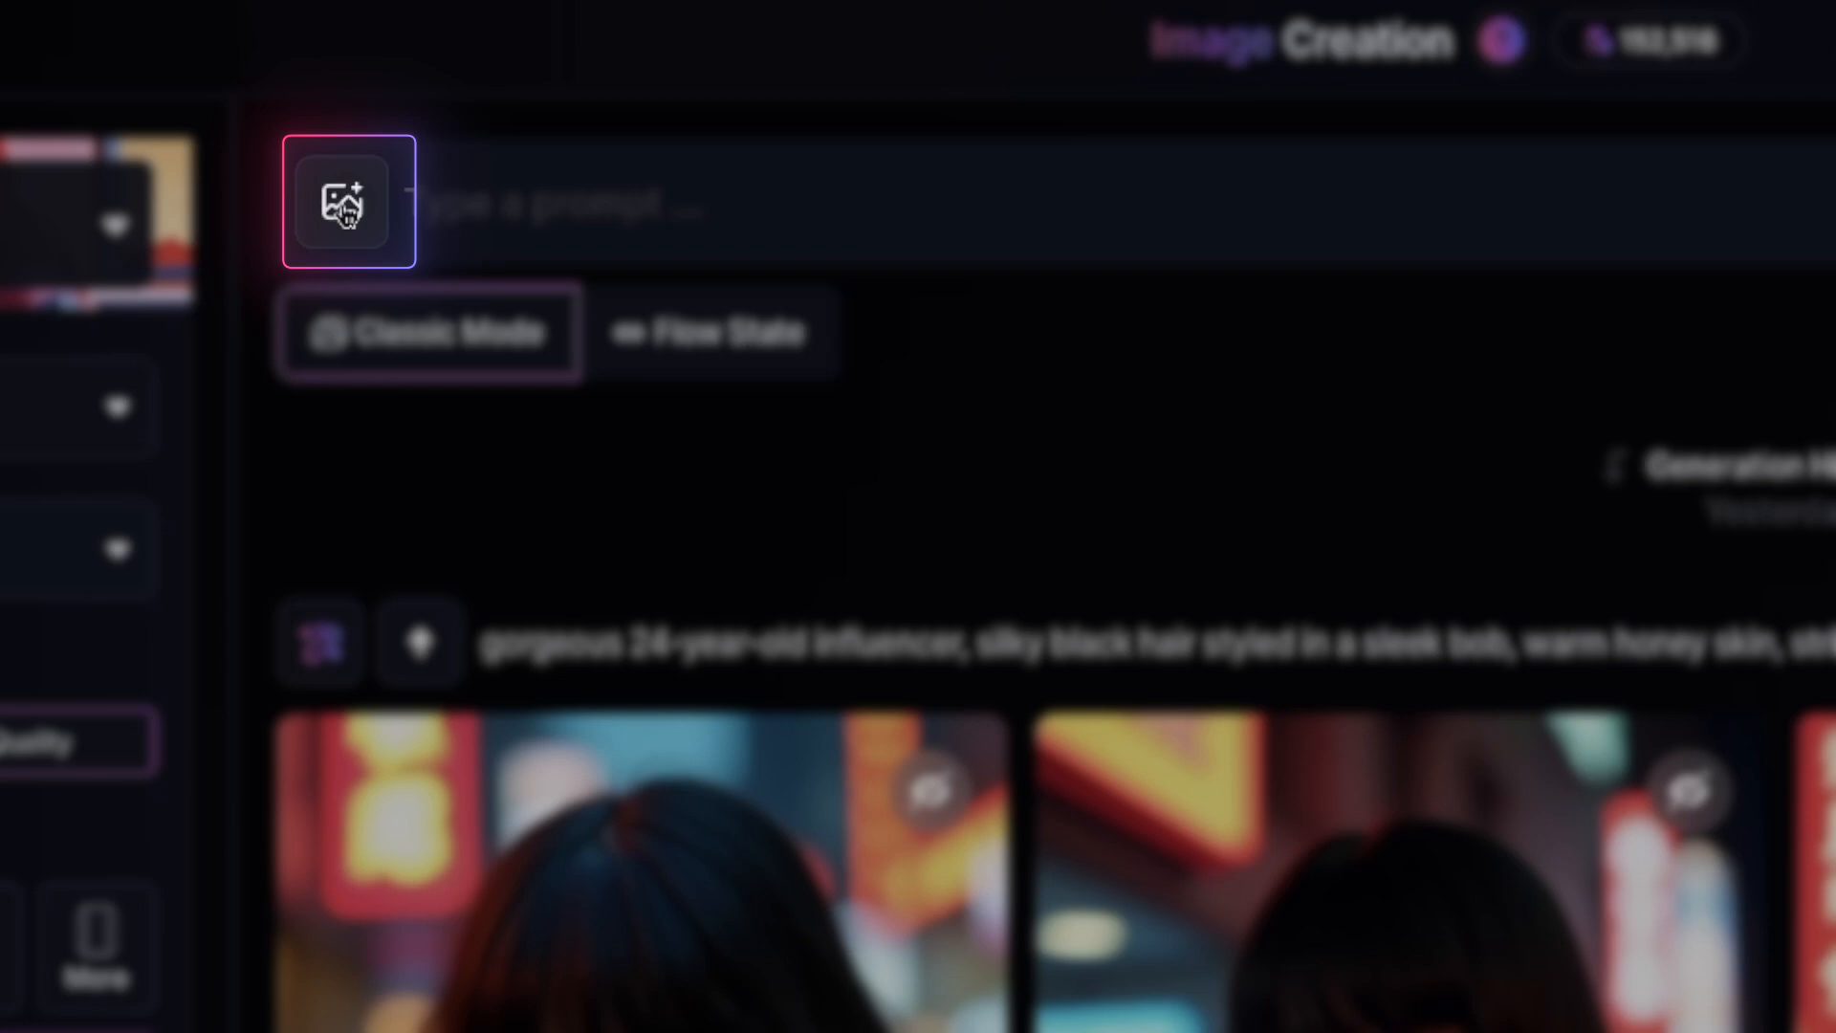
- Open the Image Guidance options for adding a reference image to the prompt
left_click(346, 212)
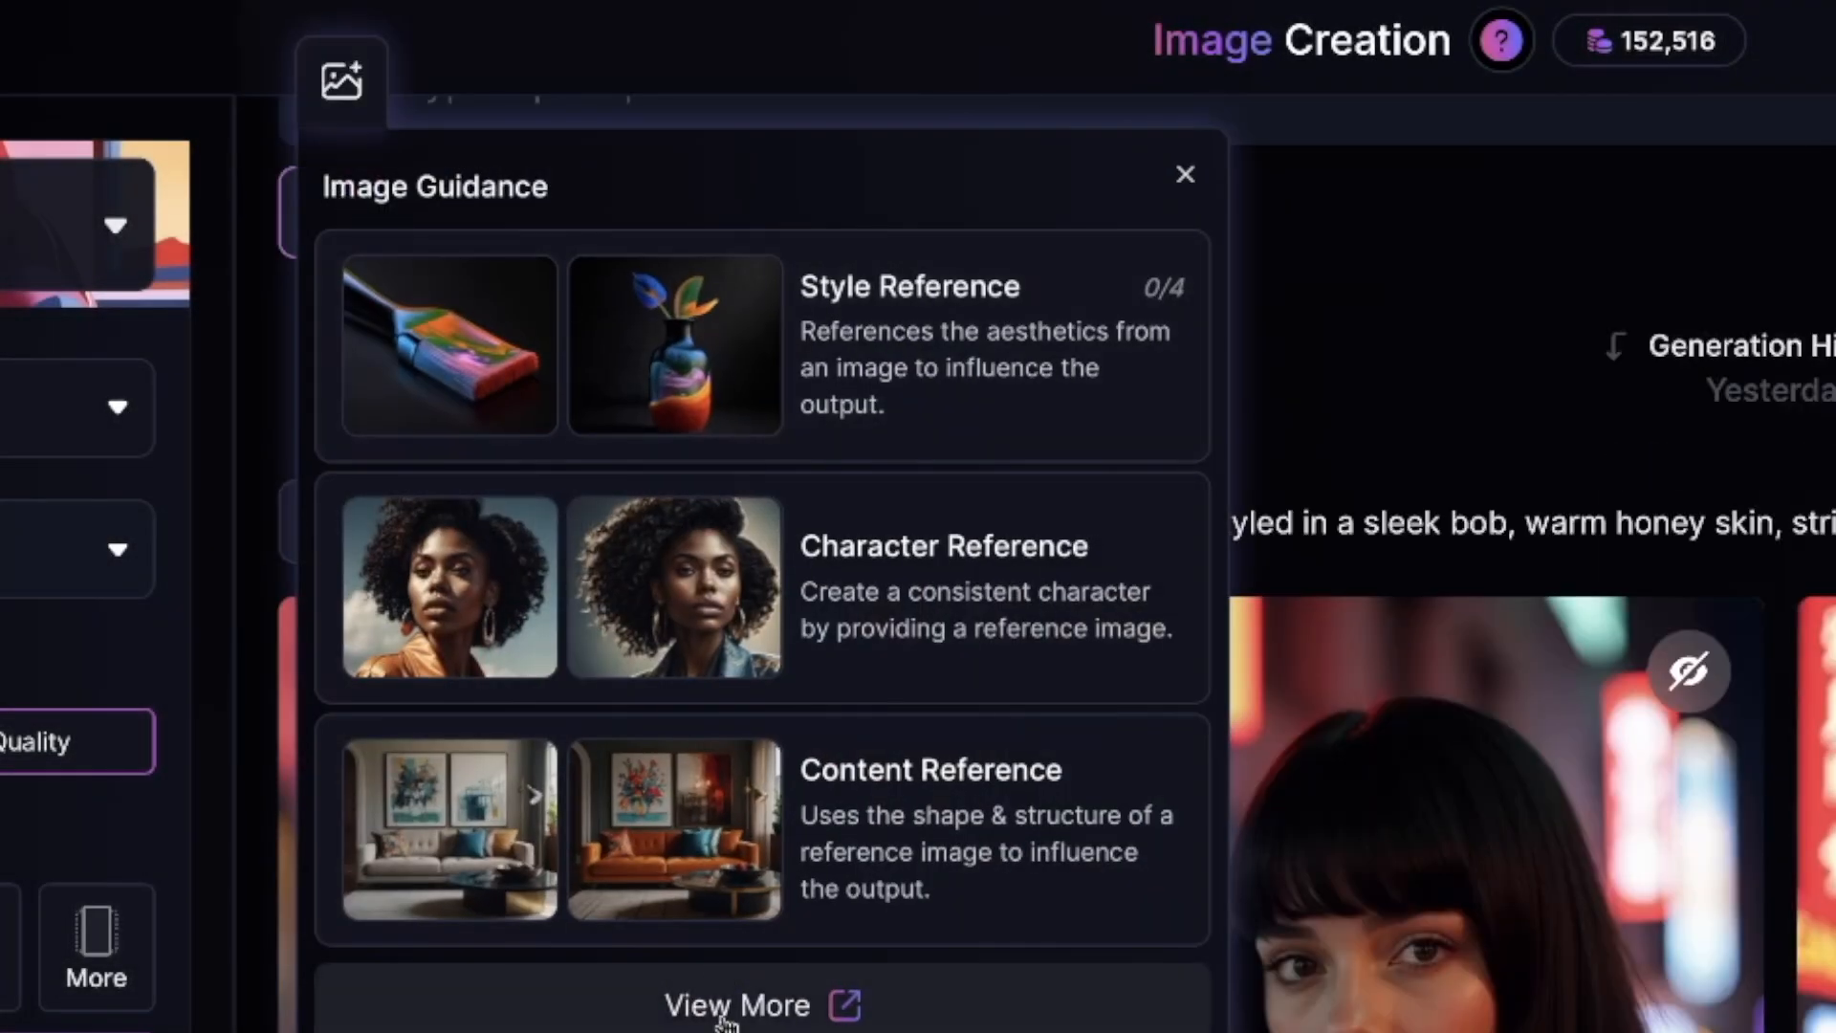
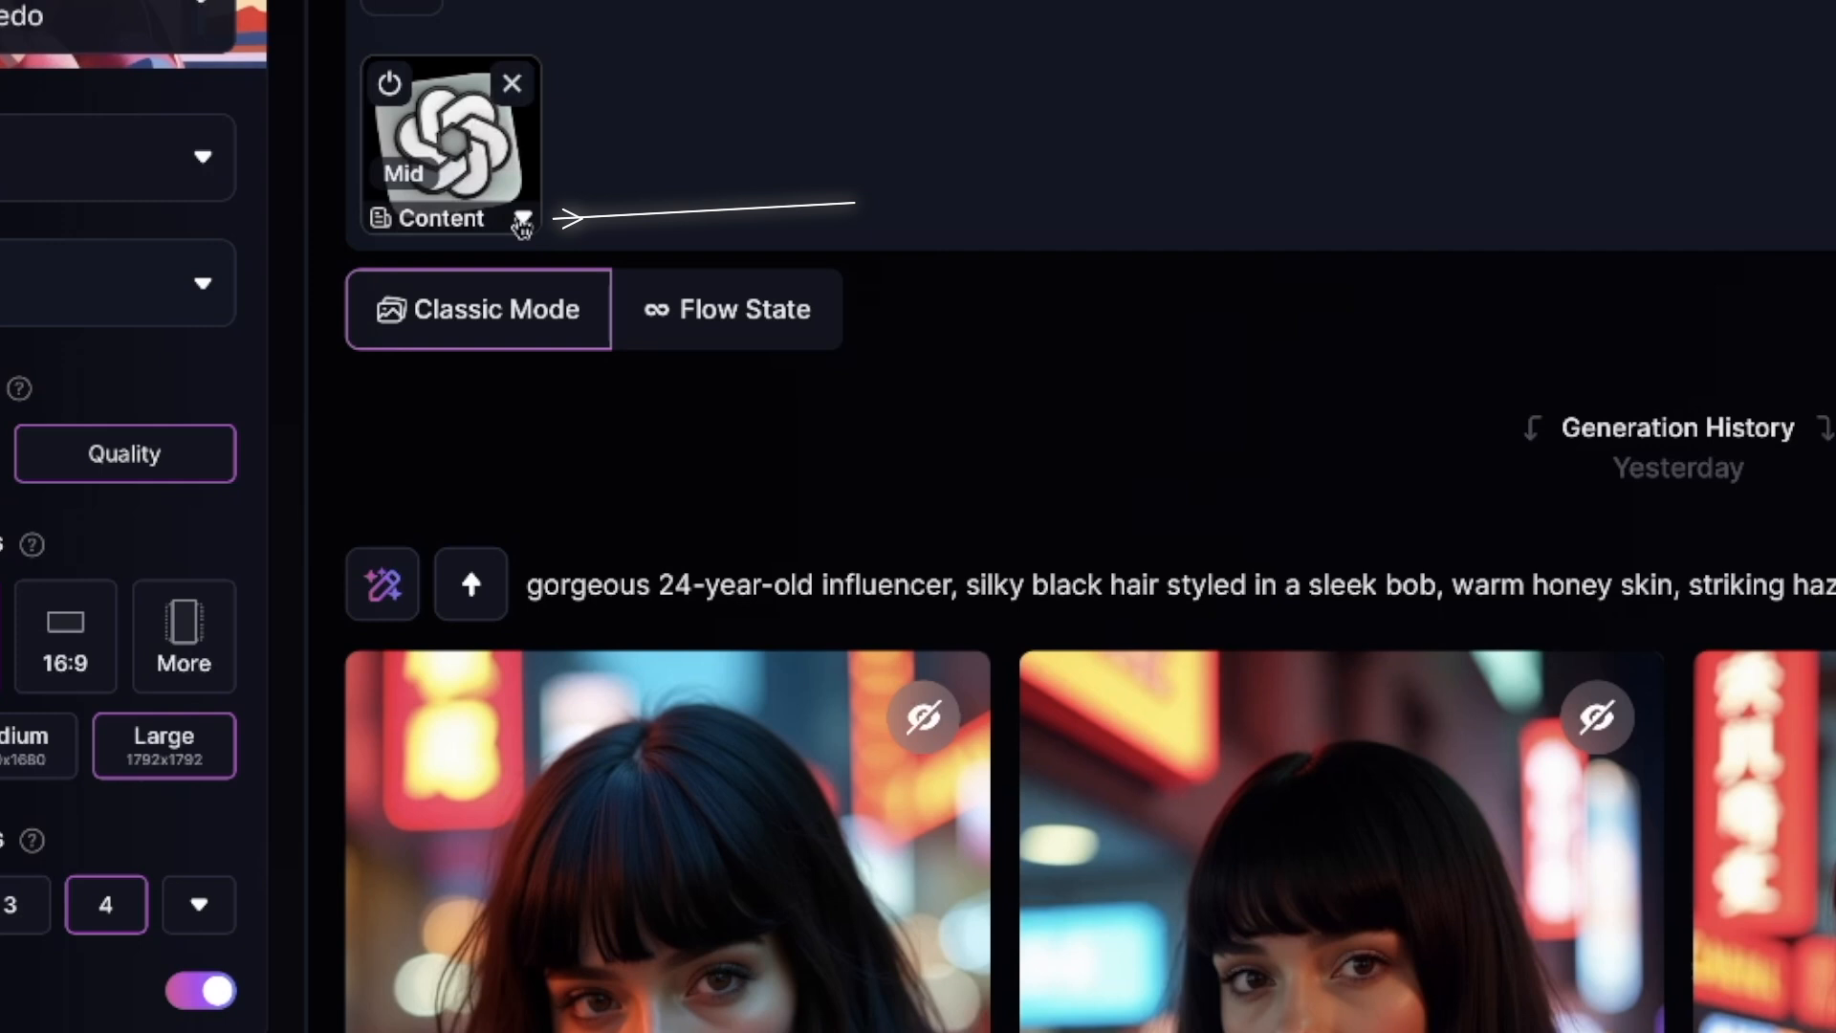
- Set the Content Reference strength to High and start adding a Style Reference image
left_click(446, 317)
left_click(857, 419)
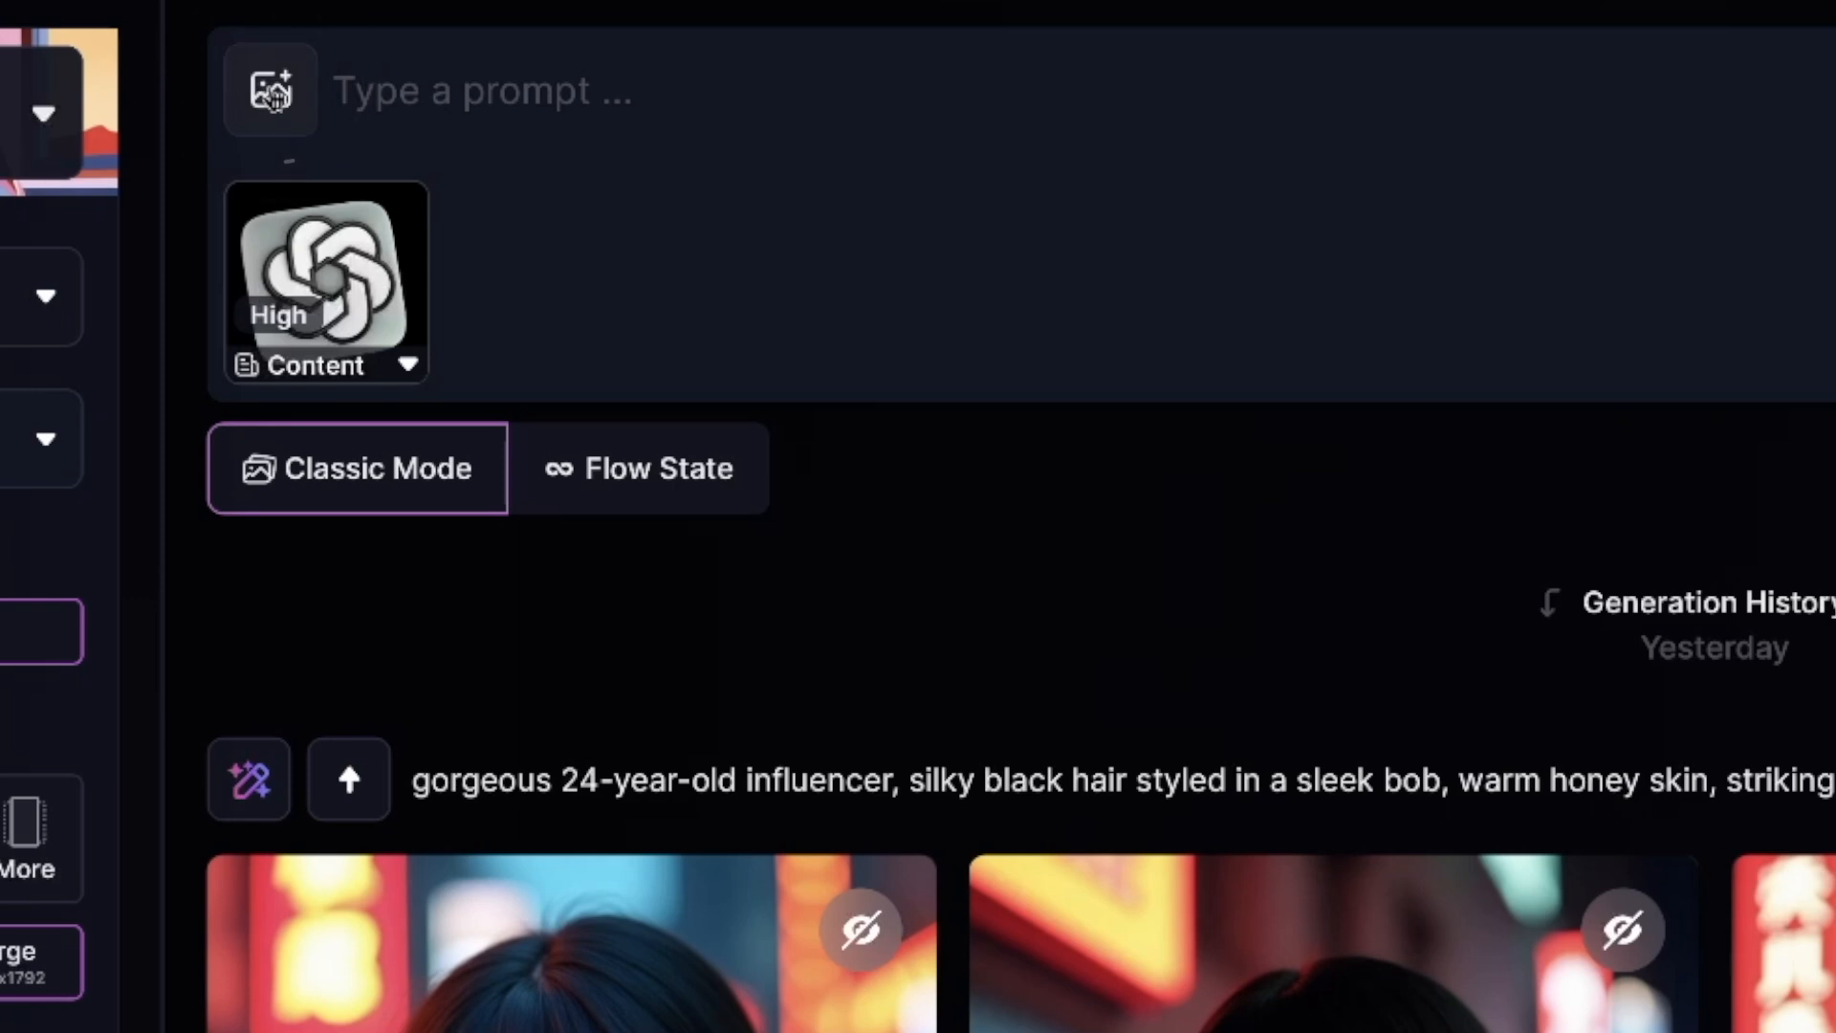
left_click(270, 91)
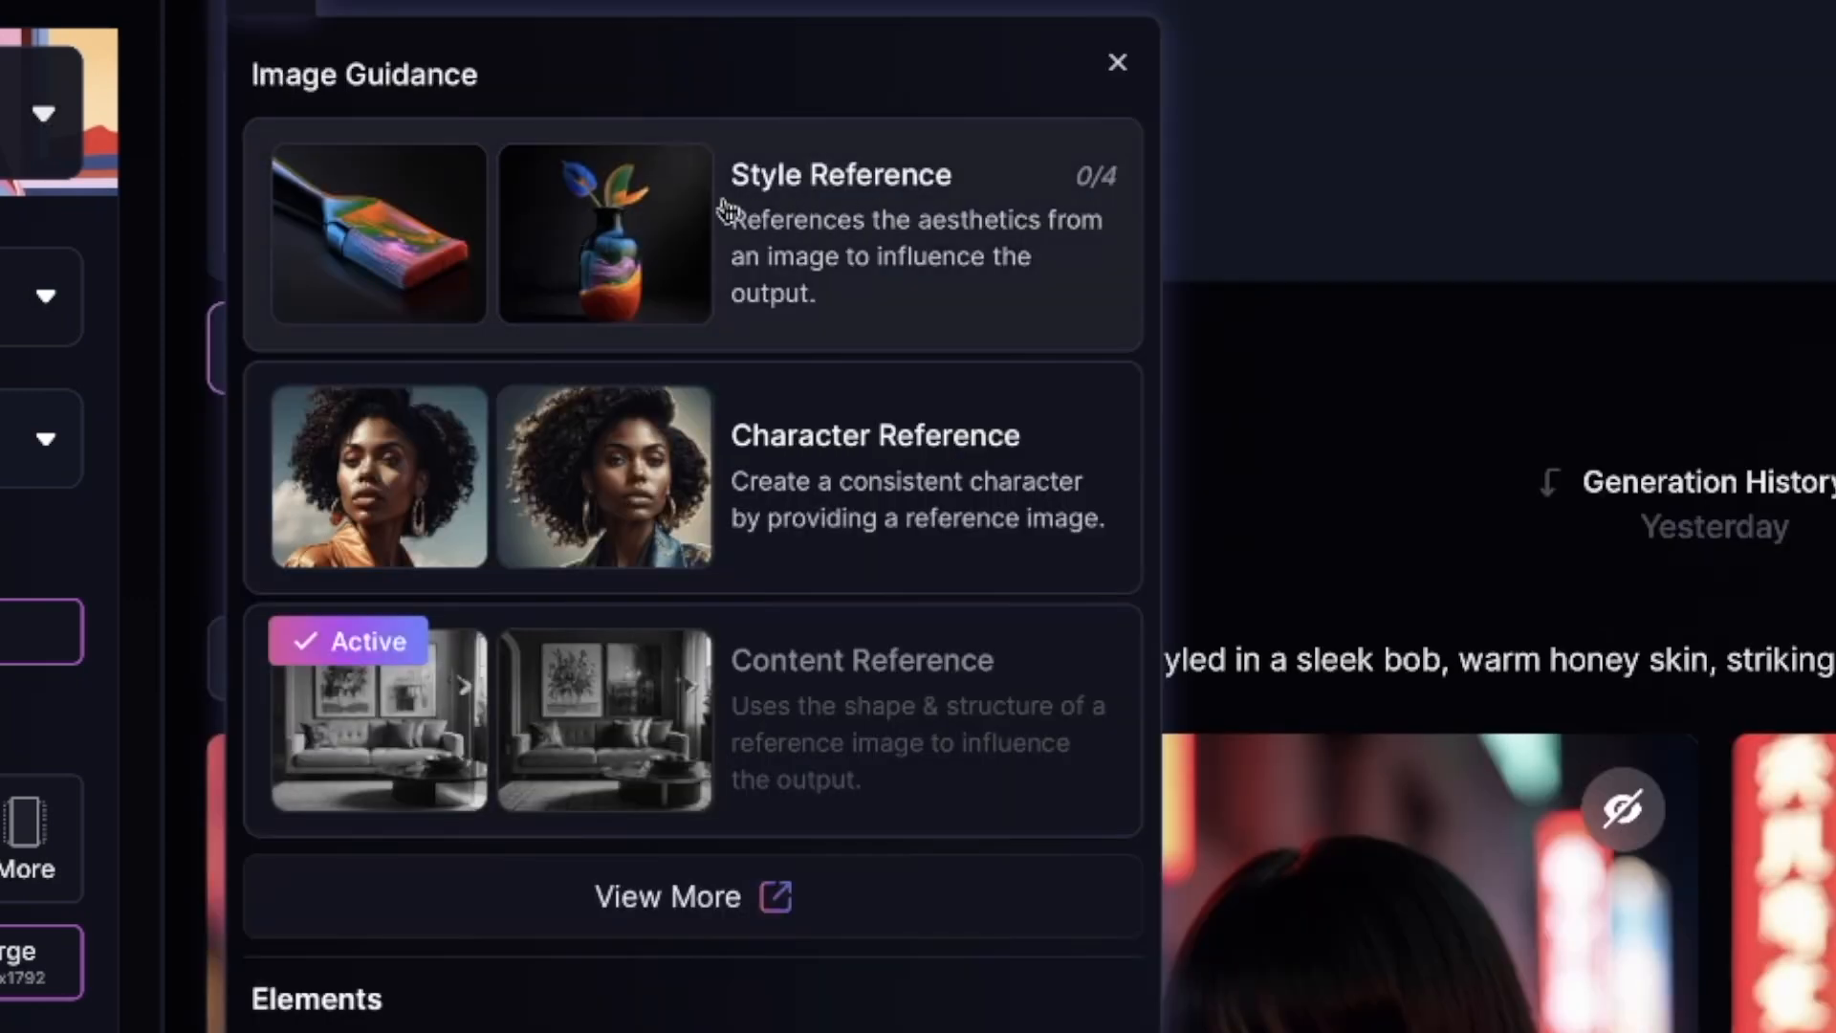
left_click(856, 239)
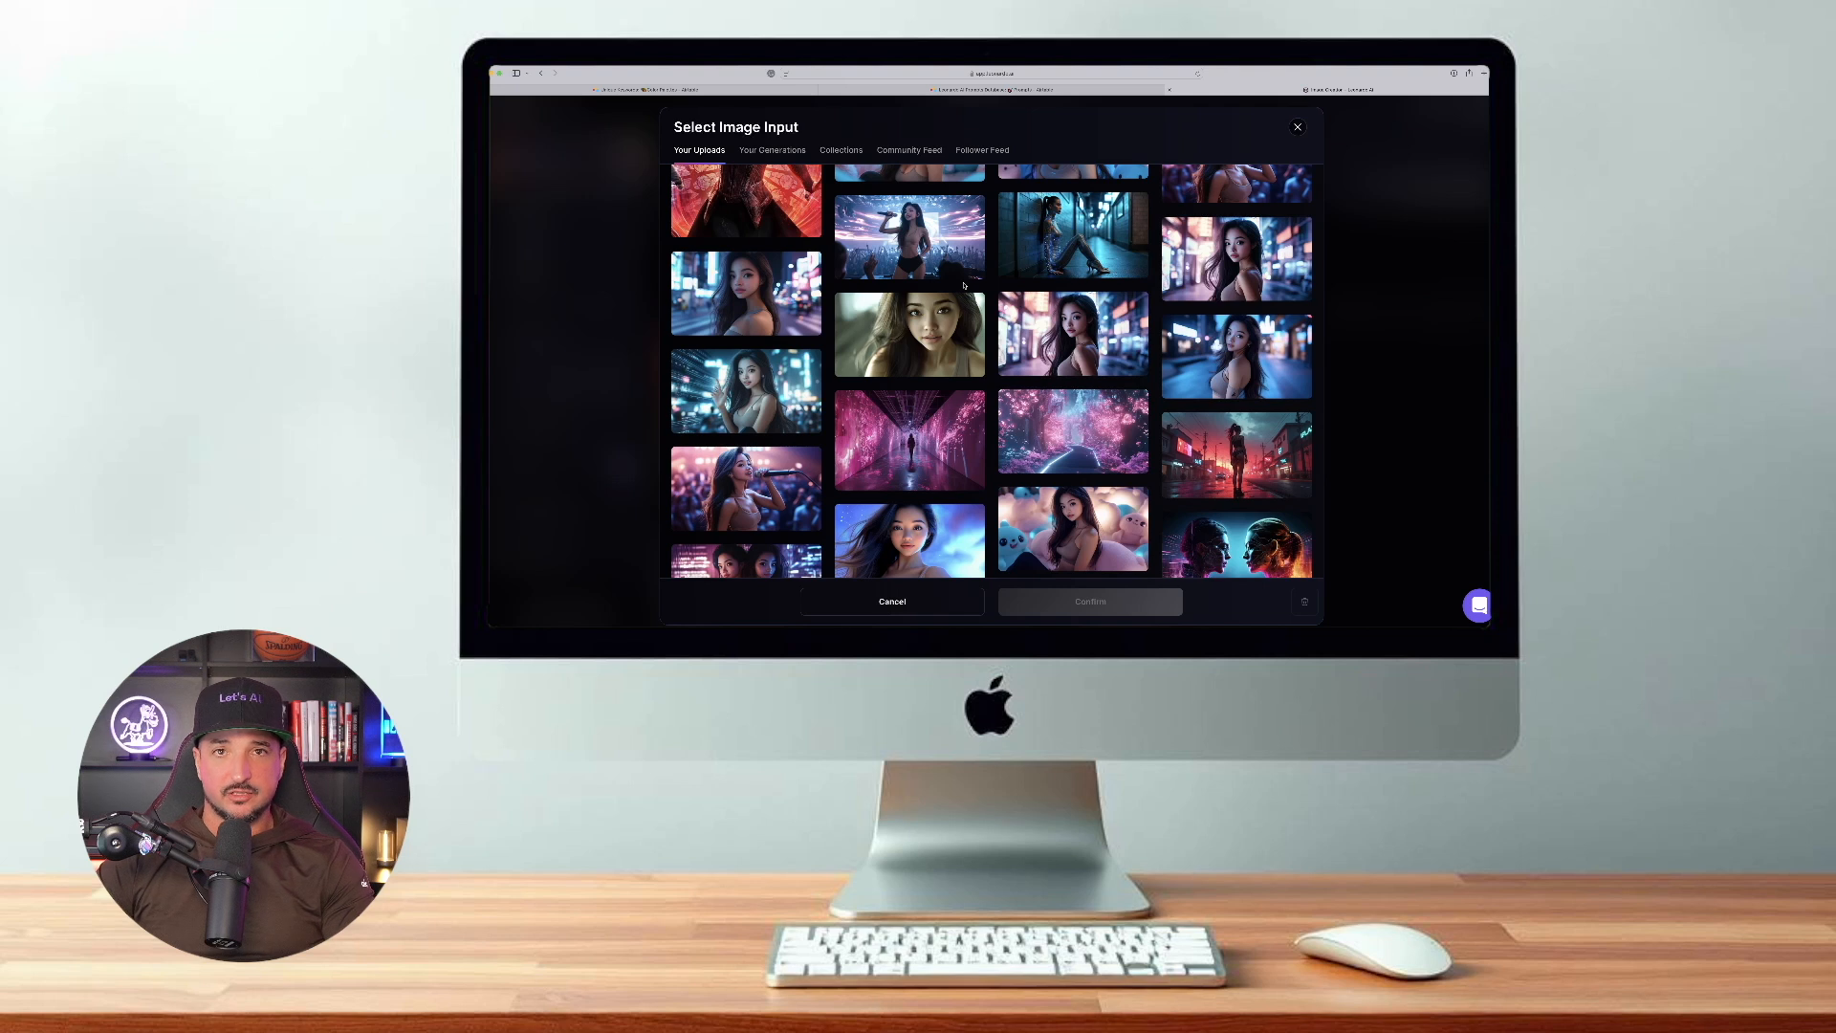
- Choose the gradient "AI" icon with swirling light trails from past generations as the Style Reference, at Ultra strength
scroll(964, 285, "up", 3)
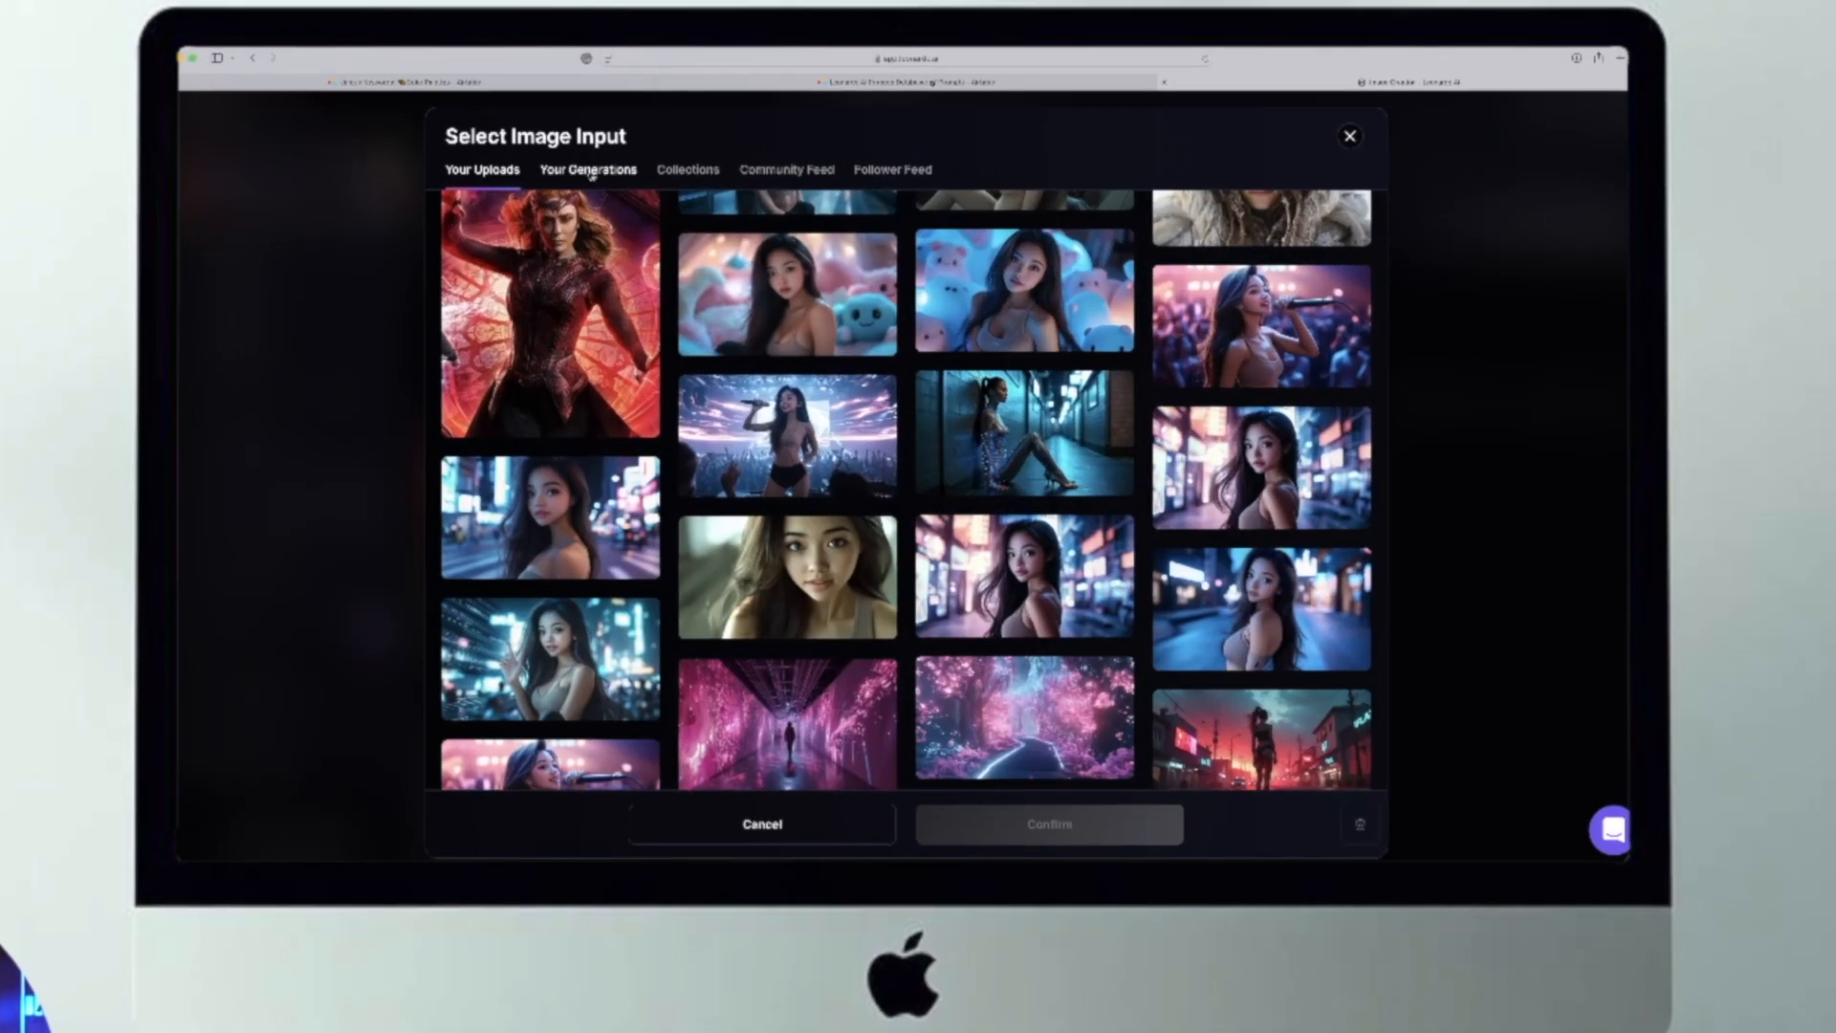
left_click(589, 170)
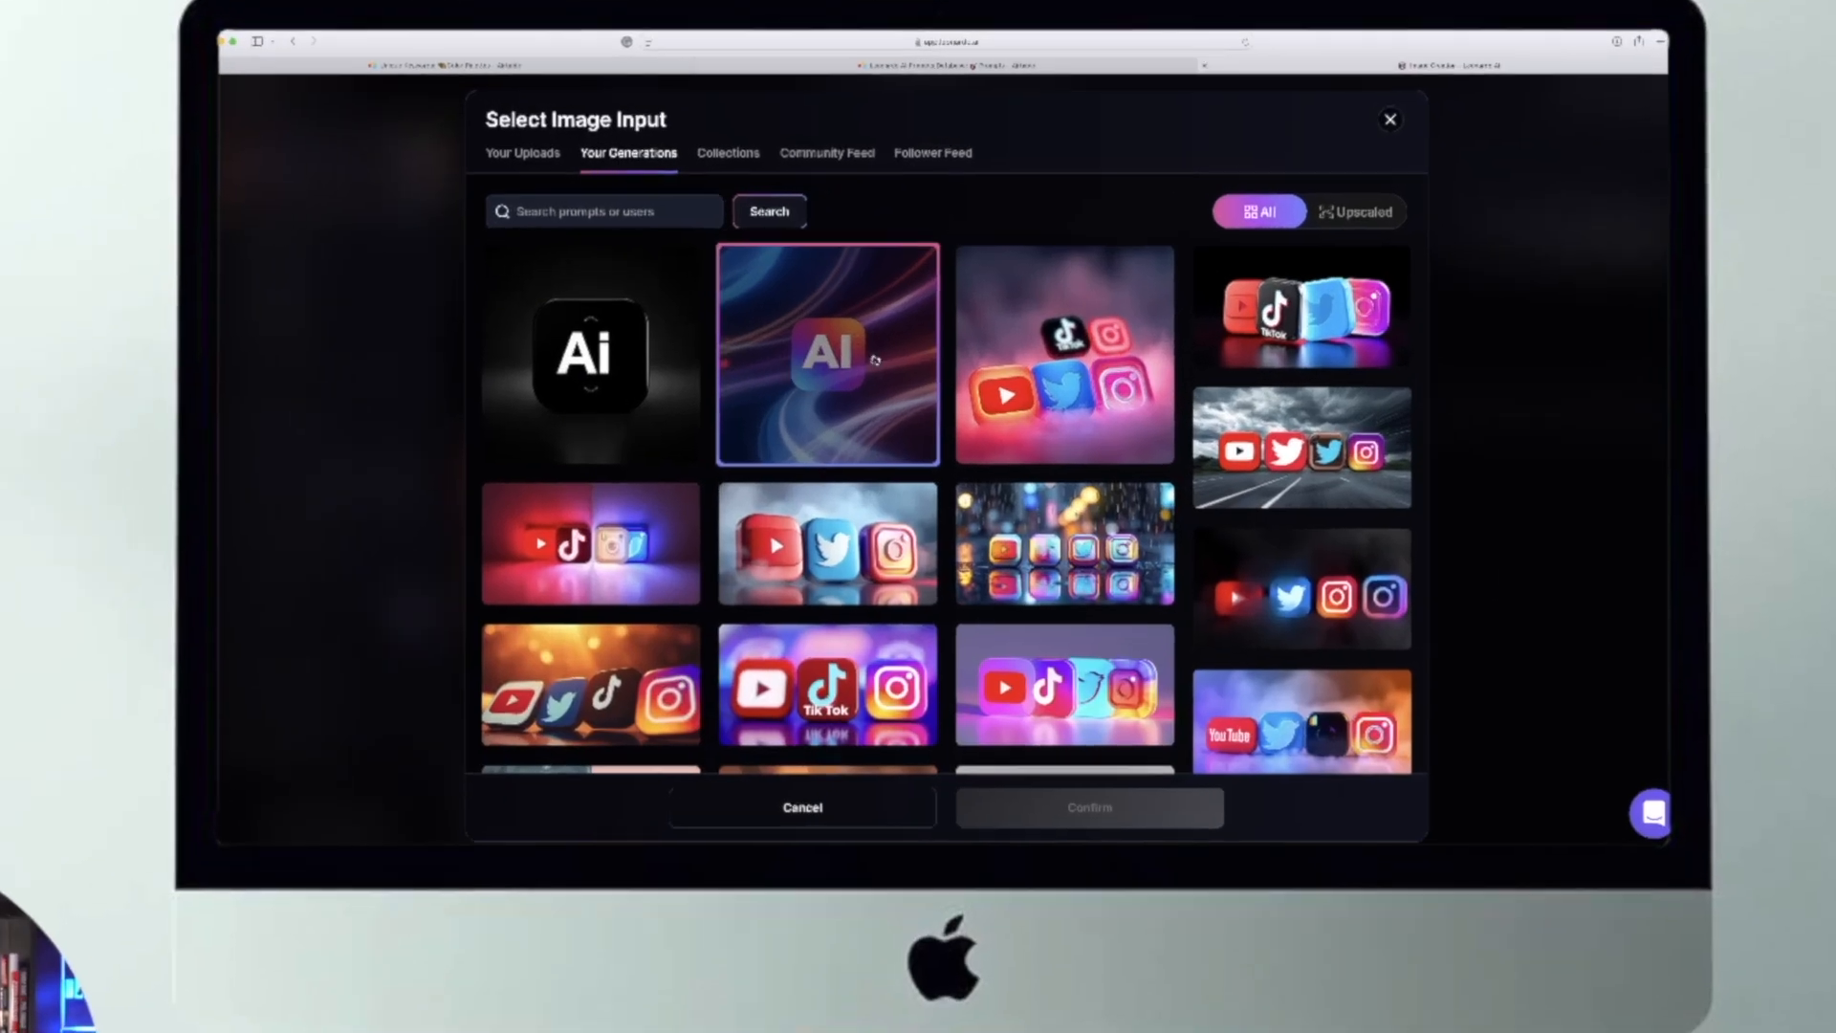
left_click(826, 351)
left_click(1106, 802)
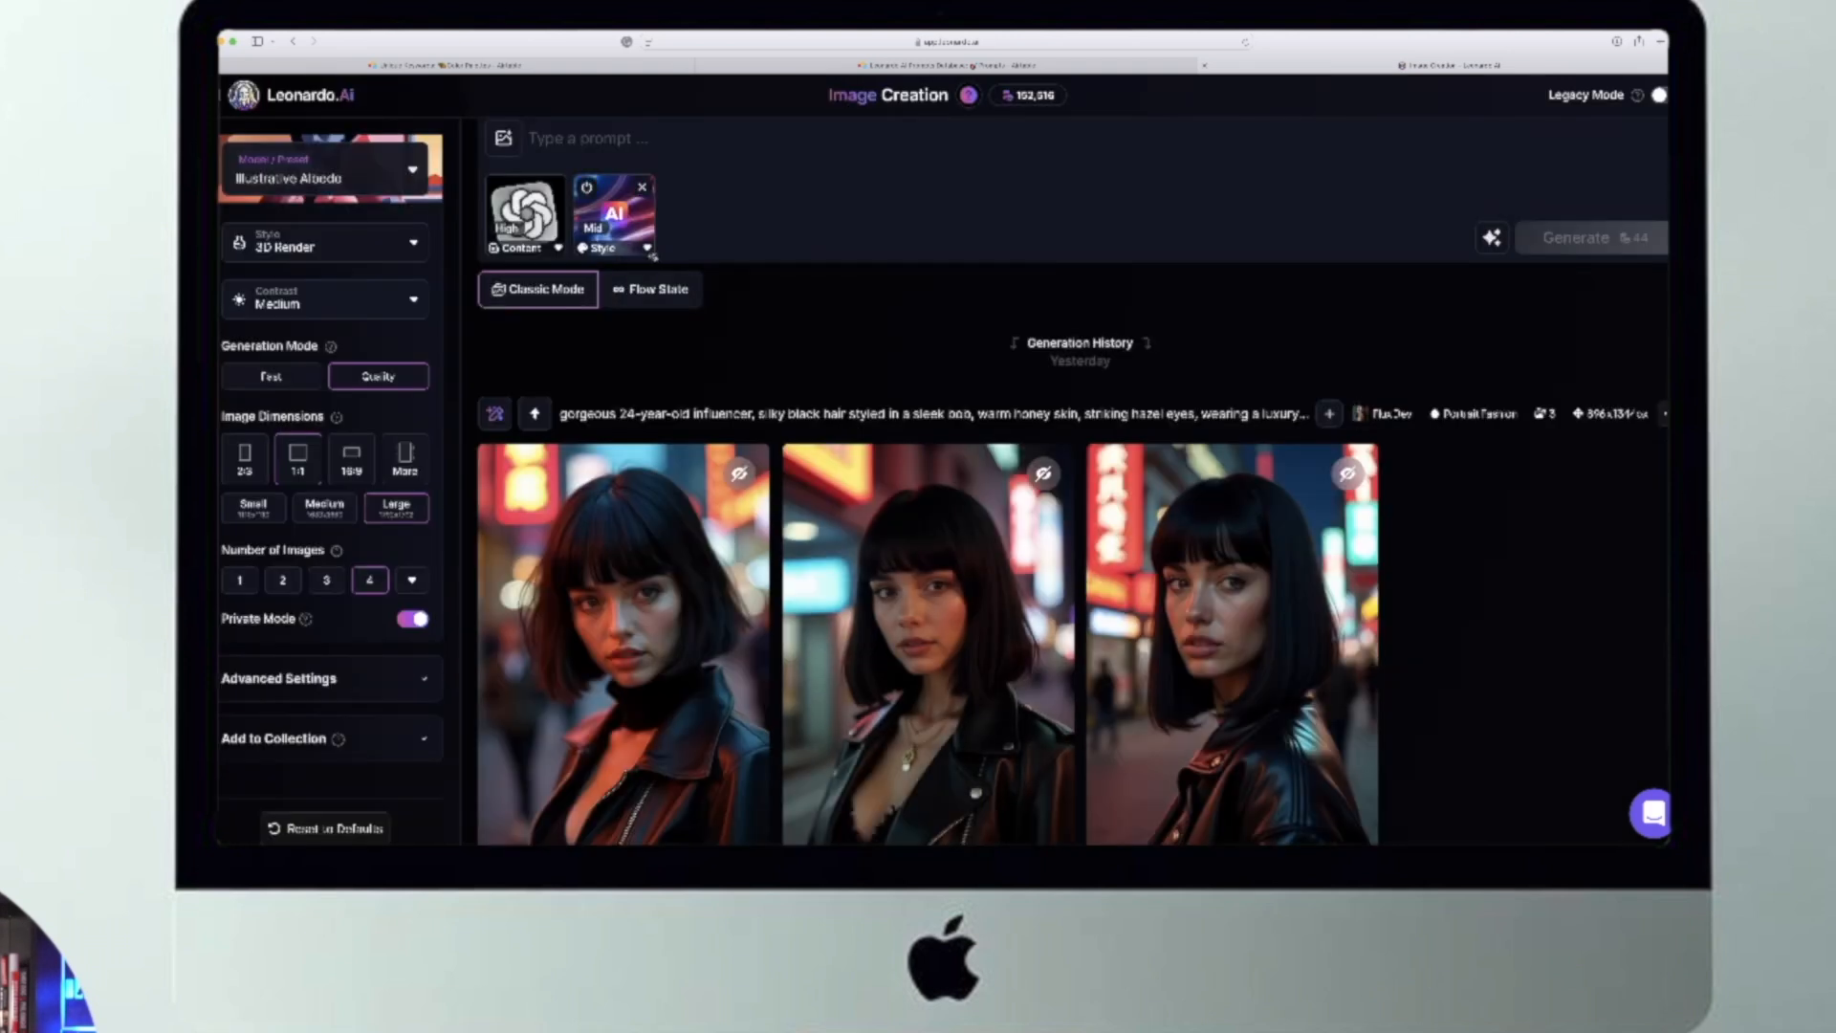
left_click(650, 251)
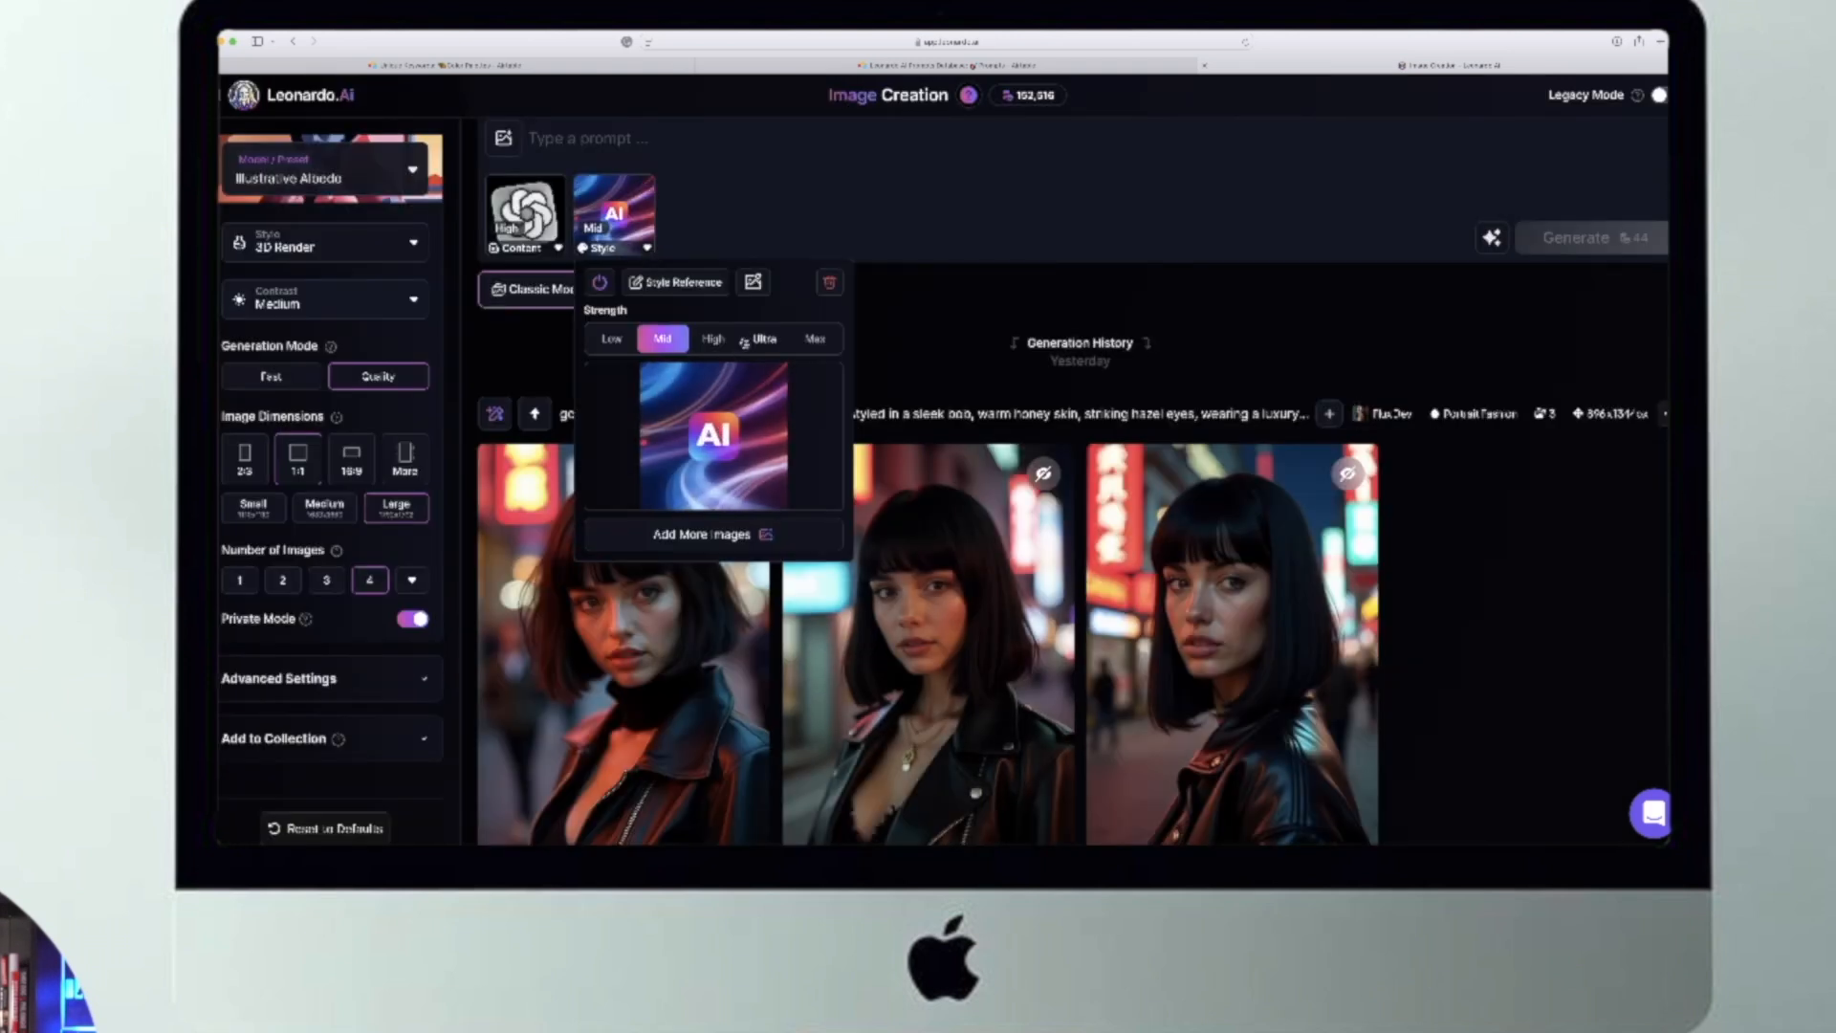
left_click(745, 237)
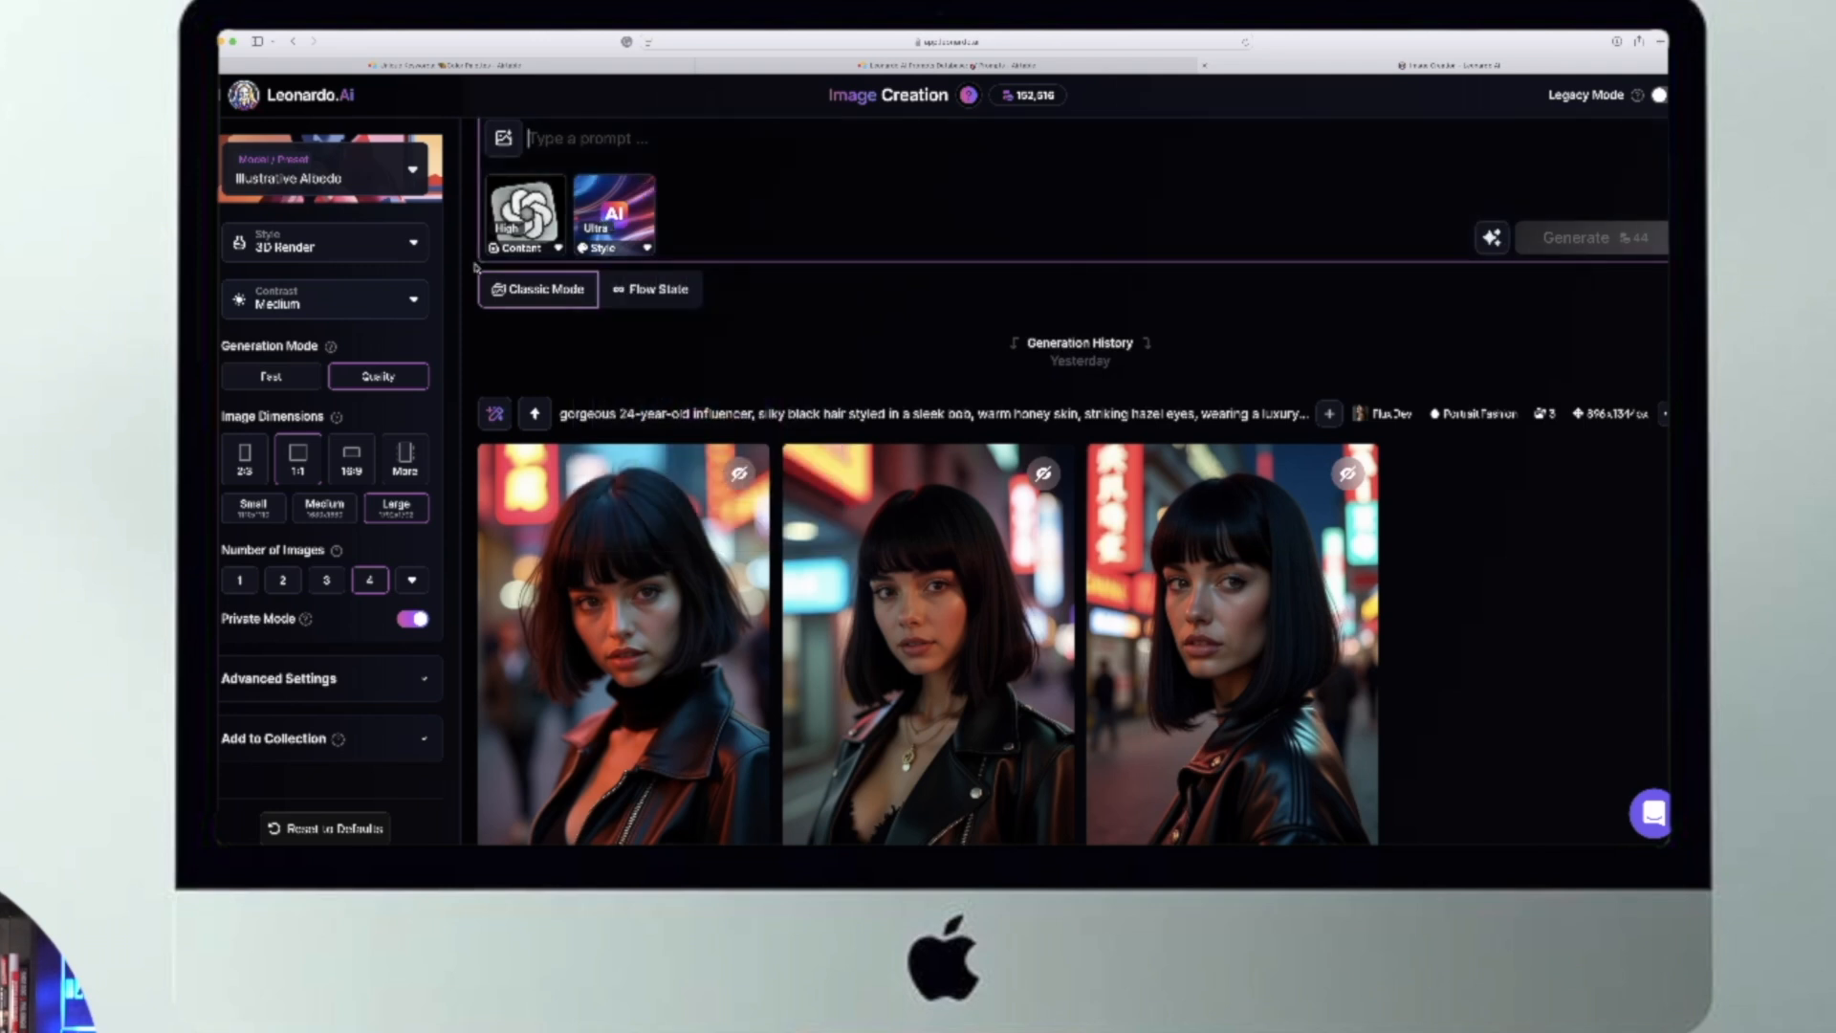
- Check both references' strengths and generate images from the prompt "logo, icon, vibrant, innovative"
left_click(560, 250)
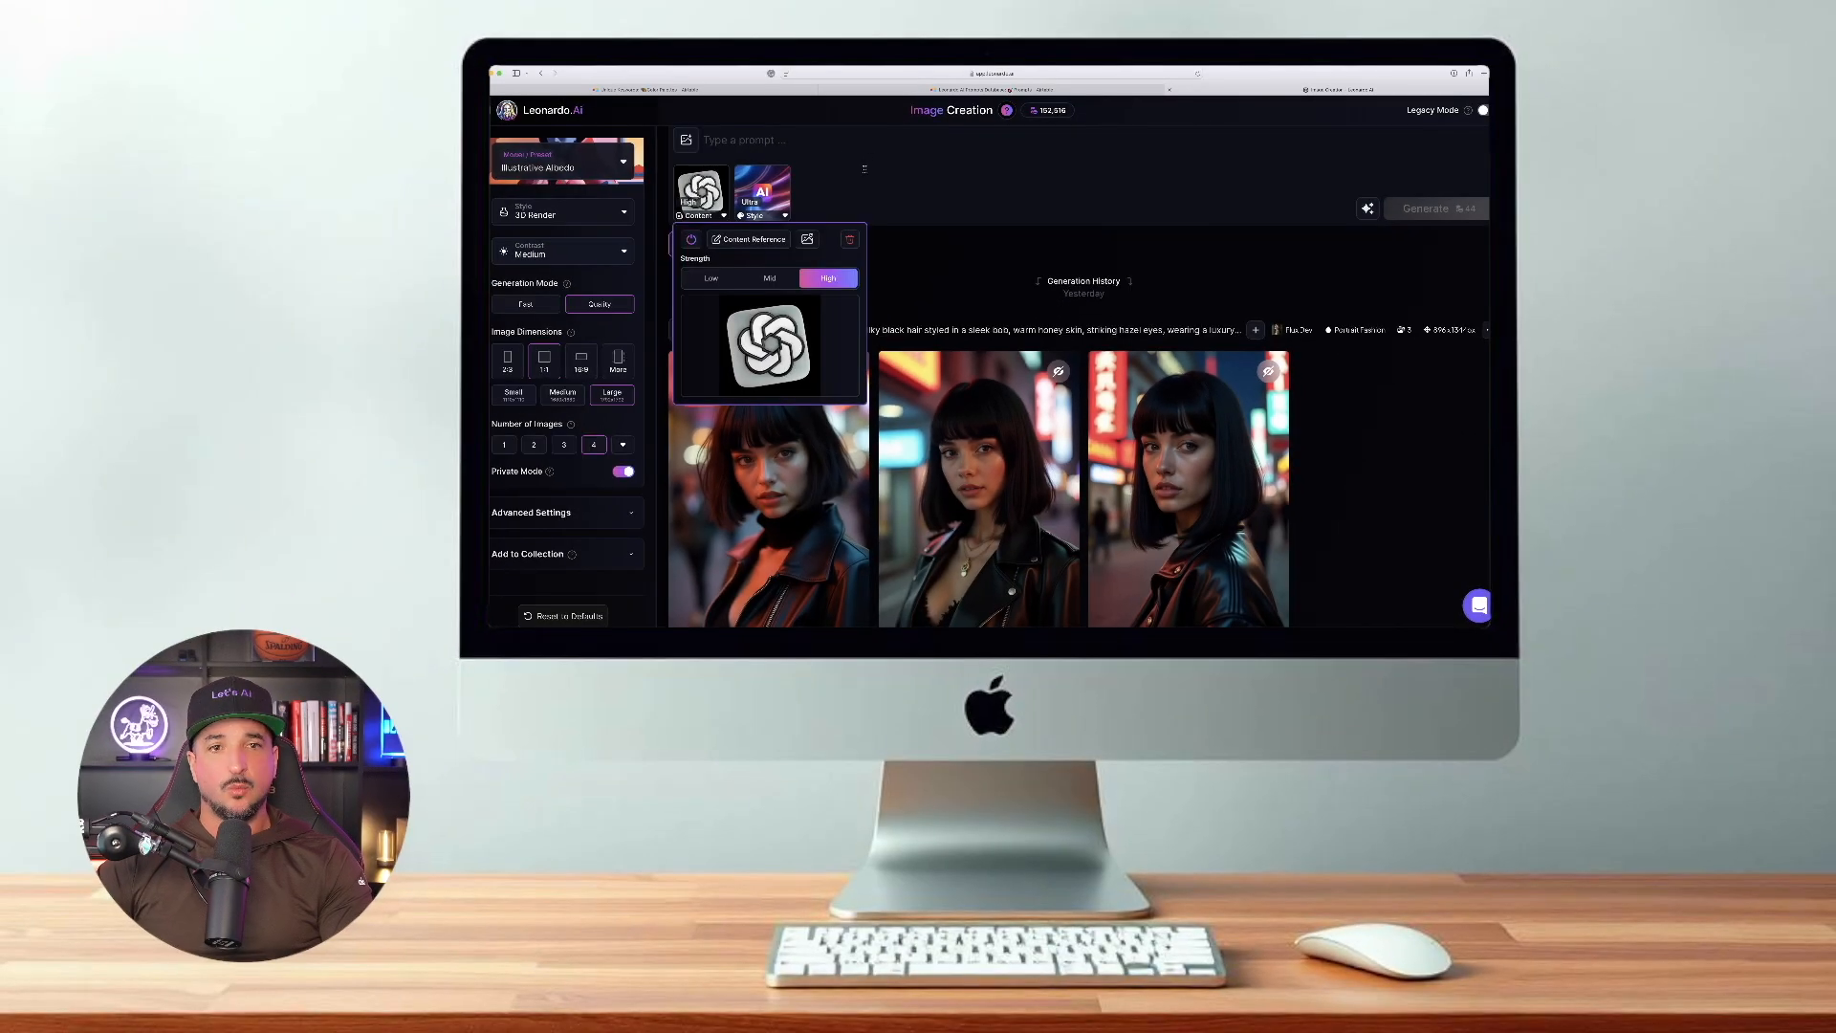
left_click(865, 168)
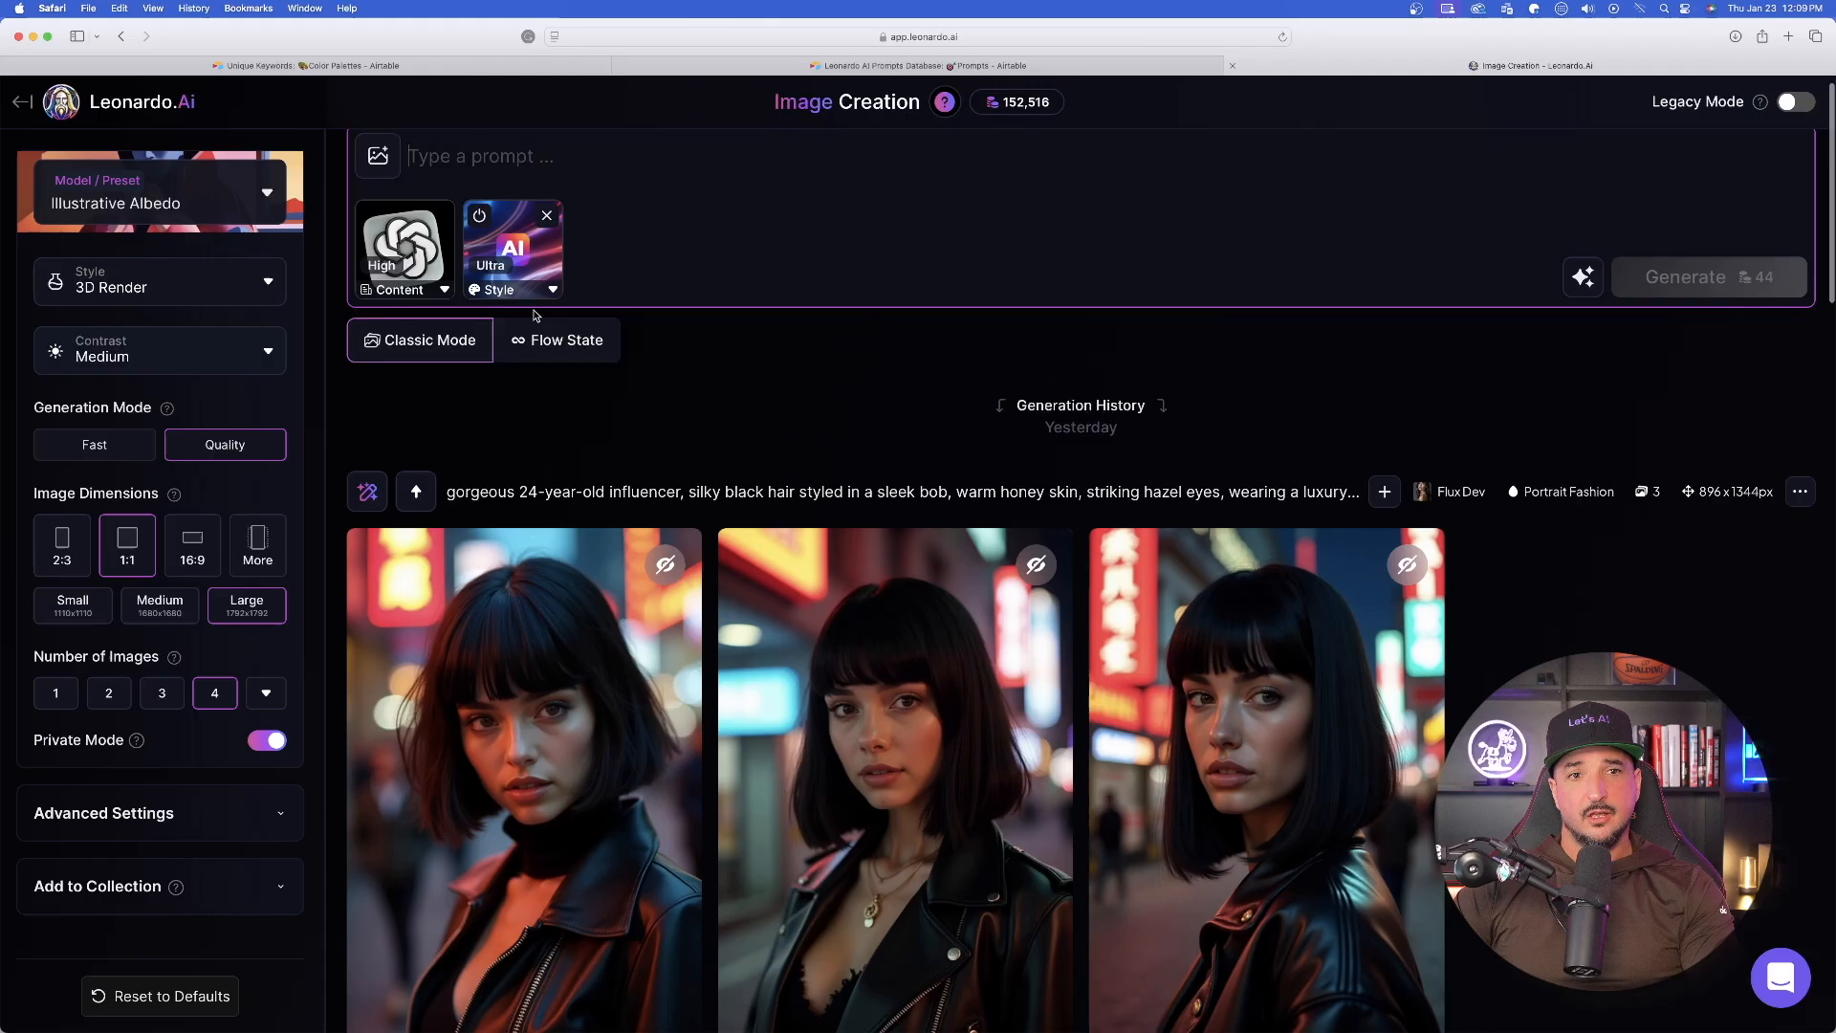
left_click(786, 216)
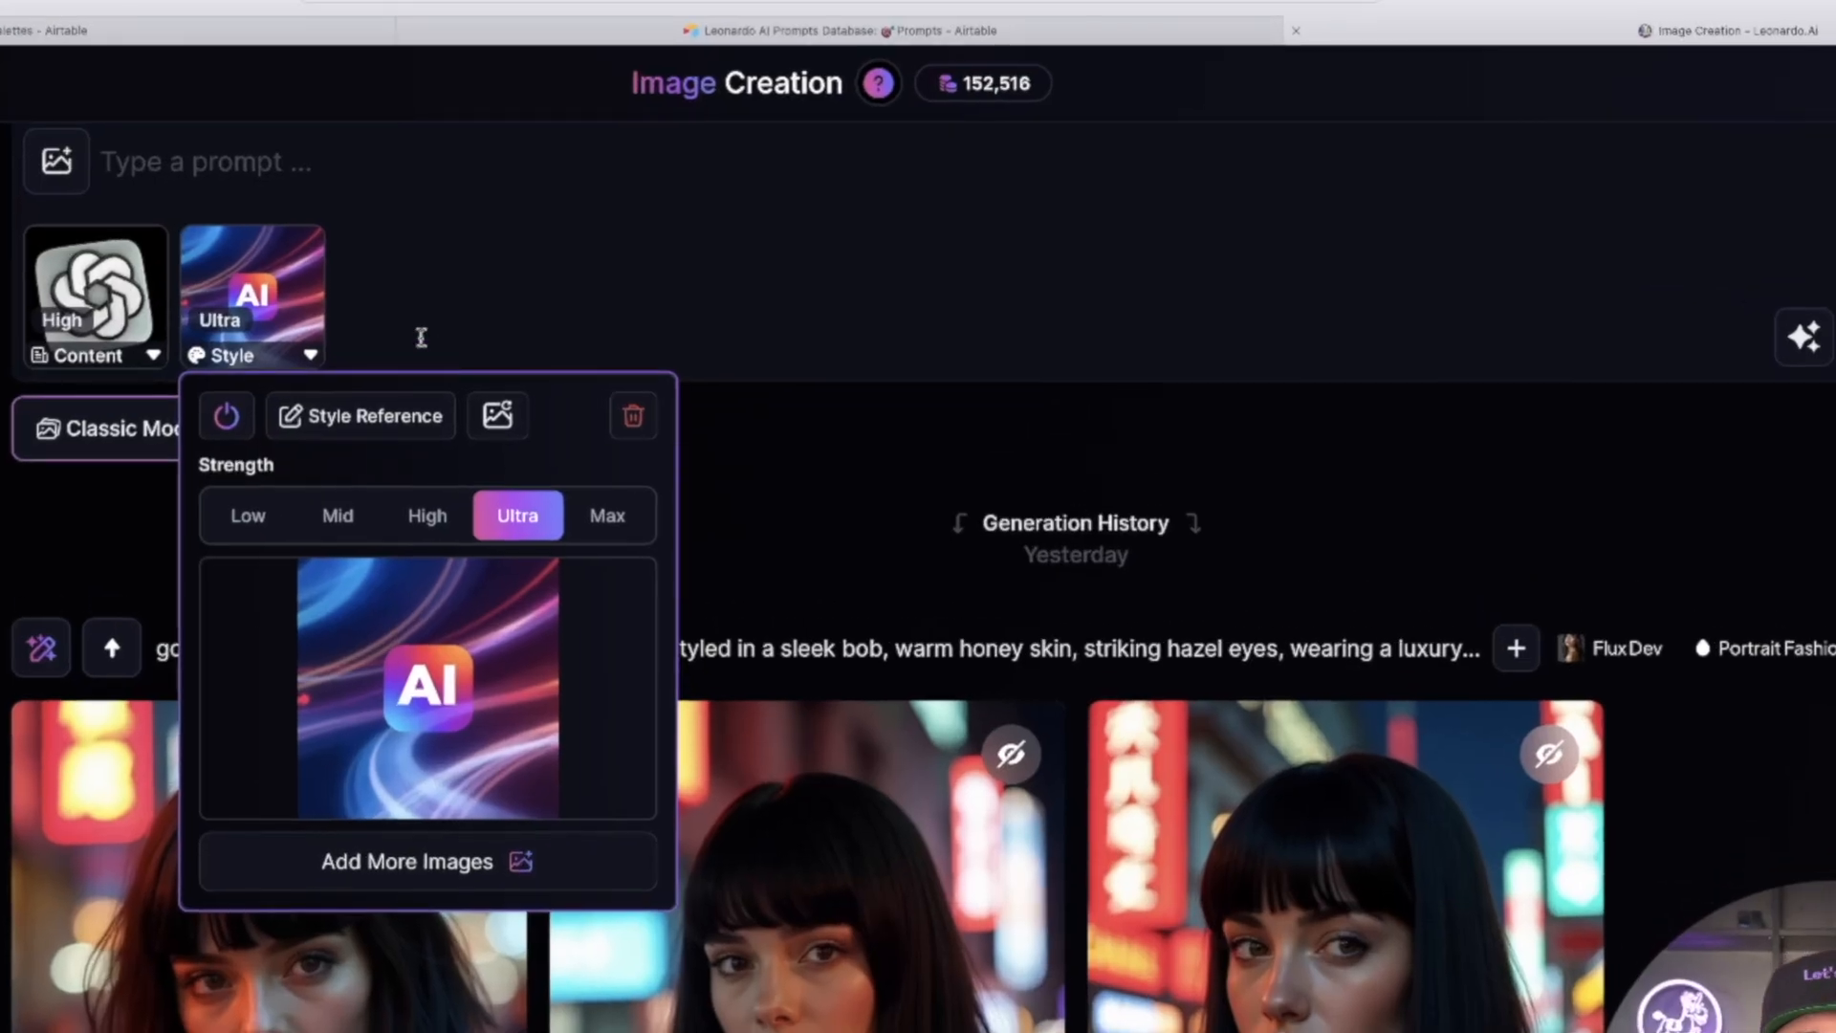
left_click(423, 332)
left_click(194, 160)
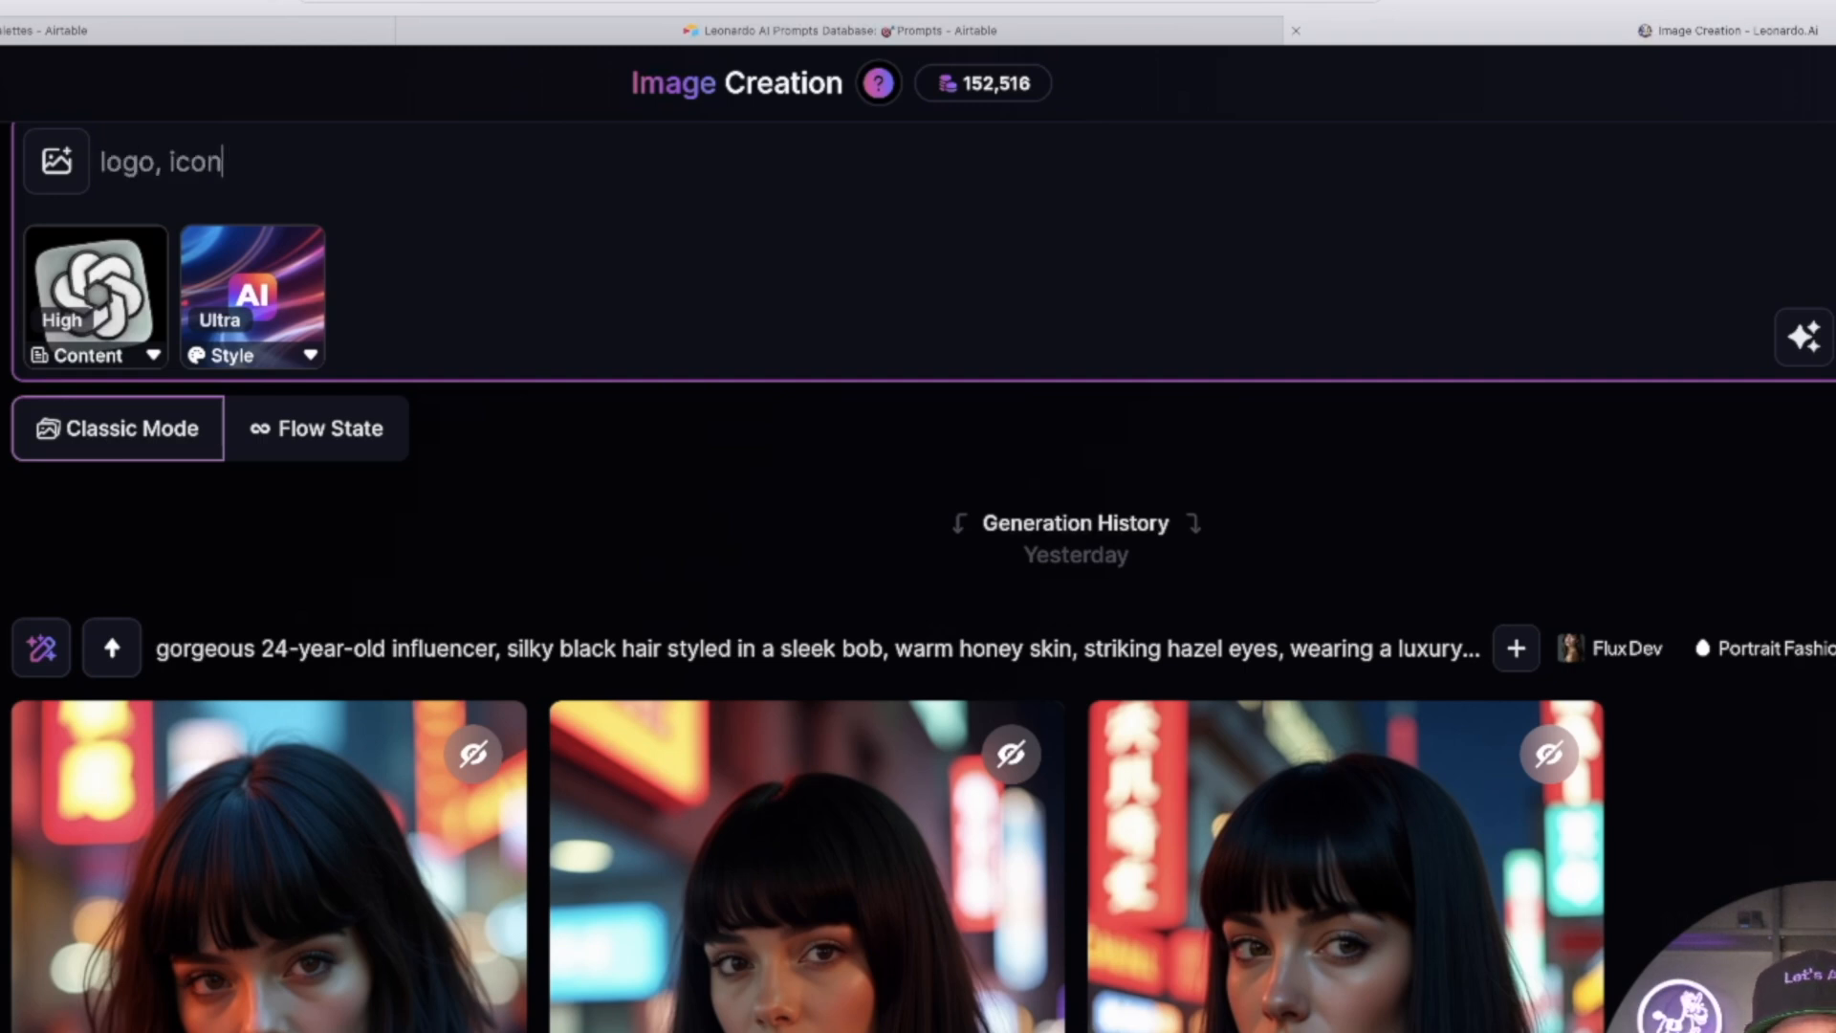
type("logo, icon, vibrant, innovative")
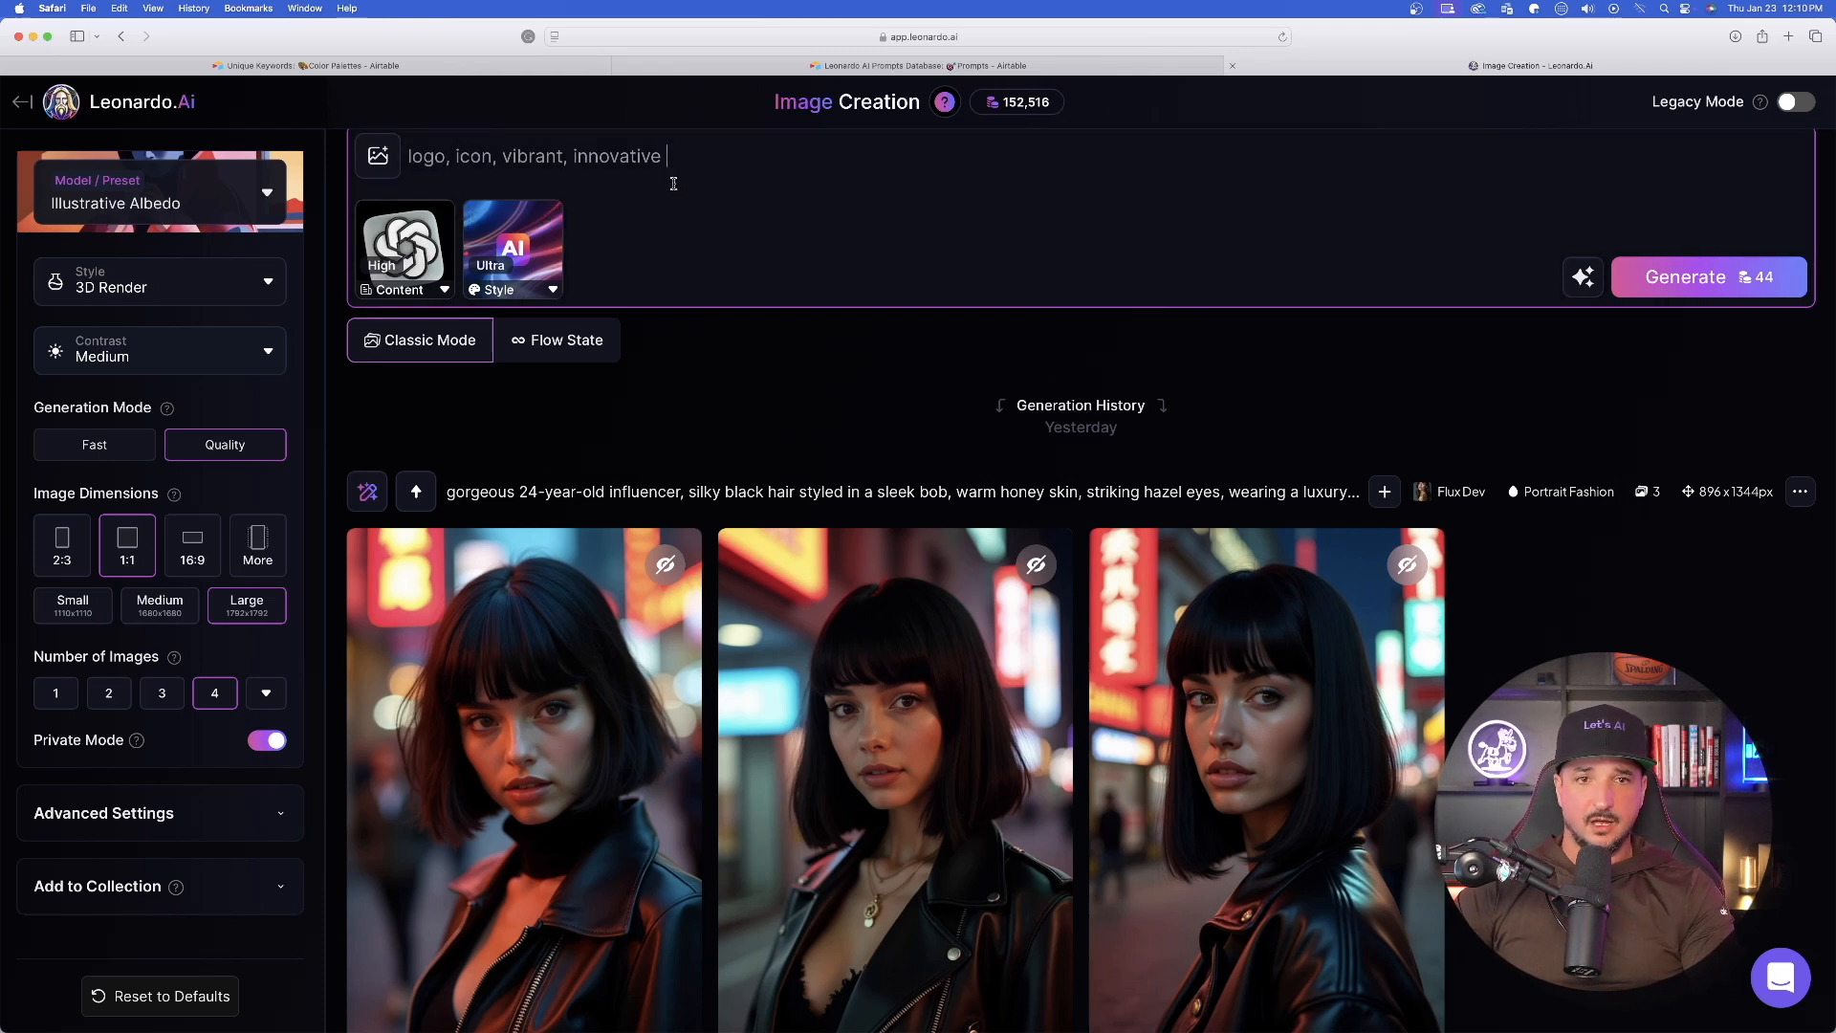
left_click(1622, 265)
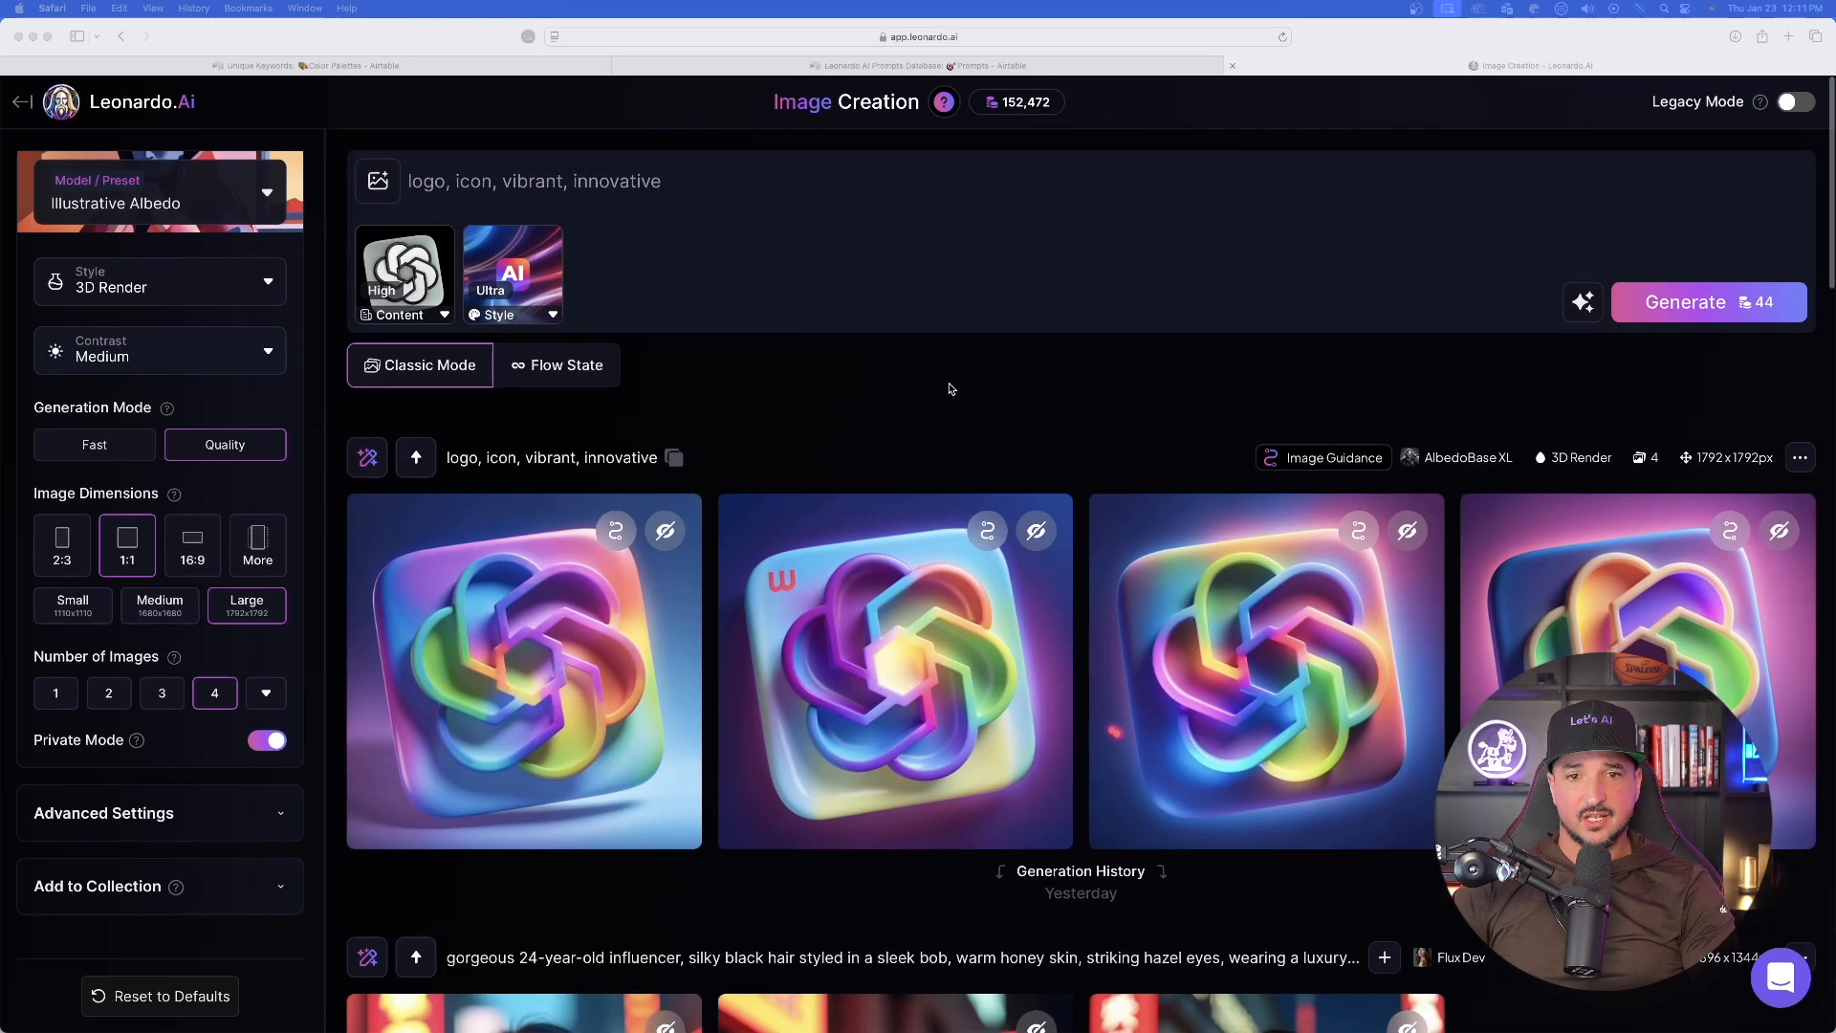
- Examine the four generated icons, enlarging the third image and moving on to the following one
scroll(910, 405, "down", 5)
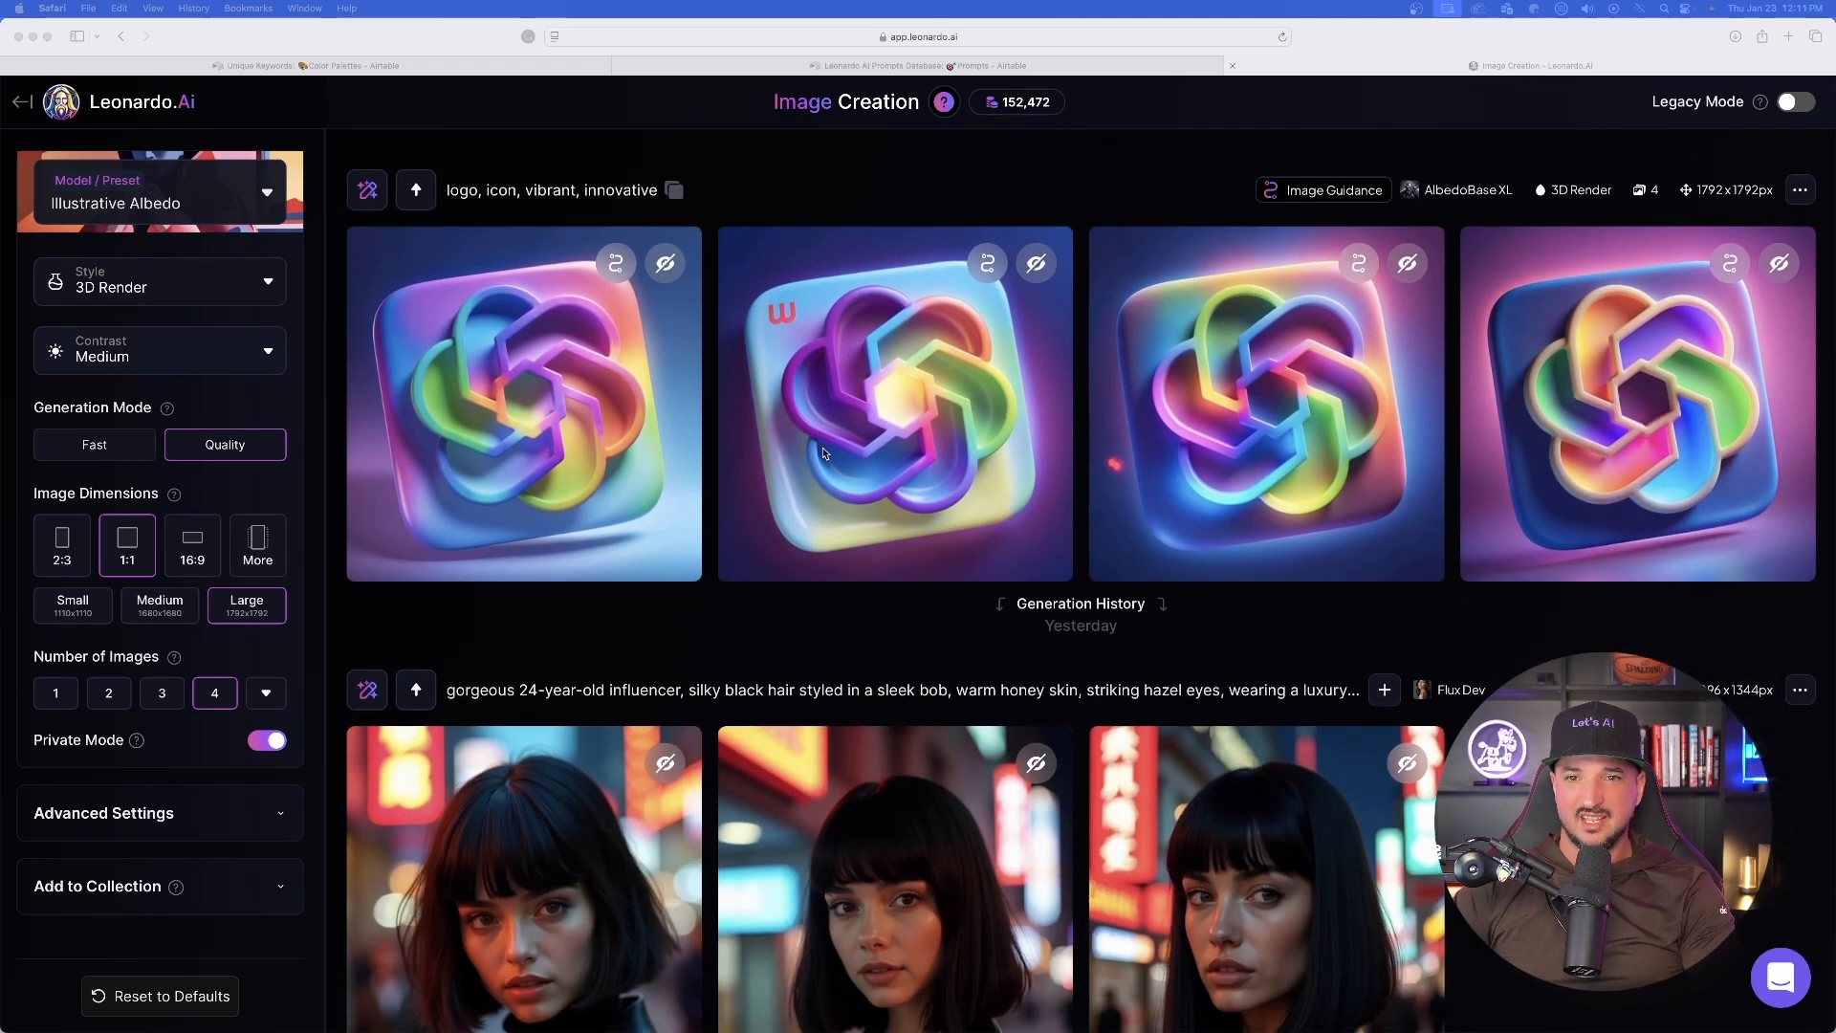
scroll(913, 445, "up", 2)
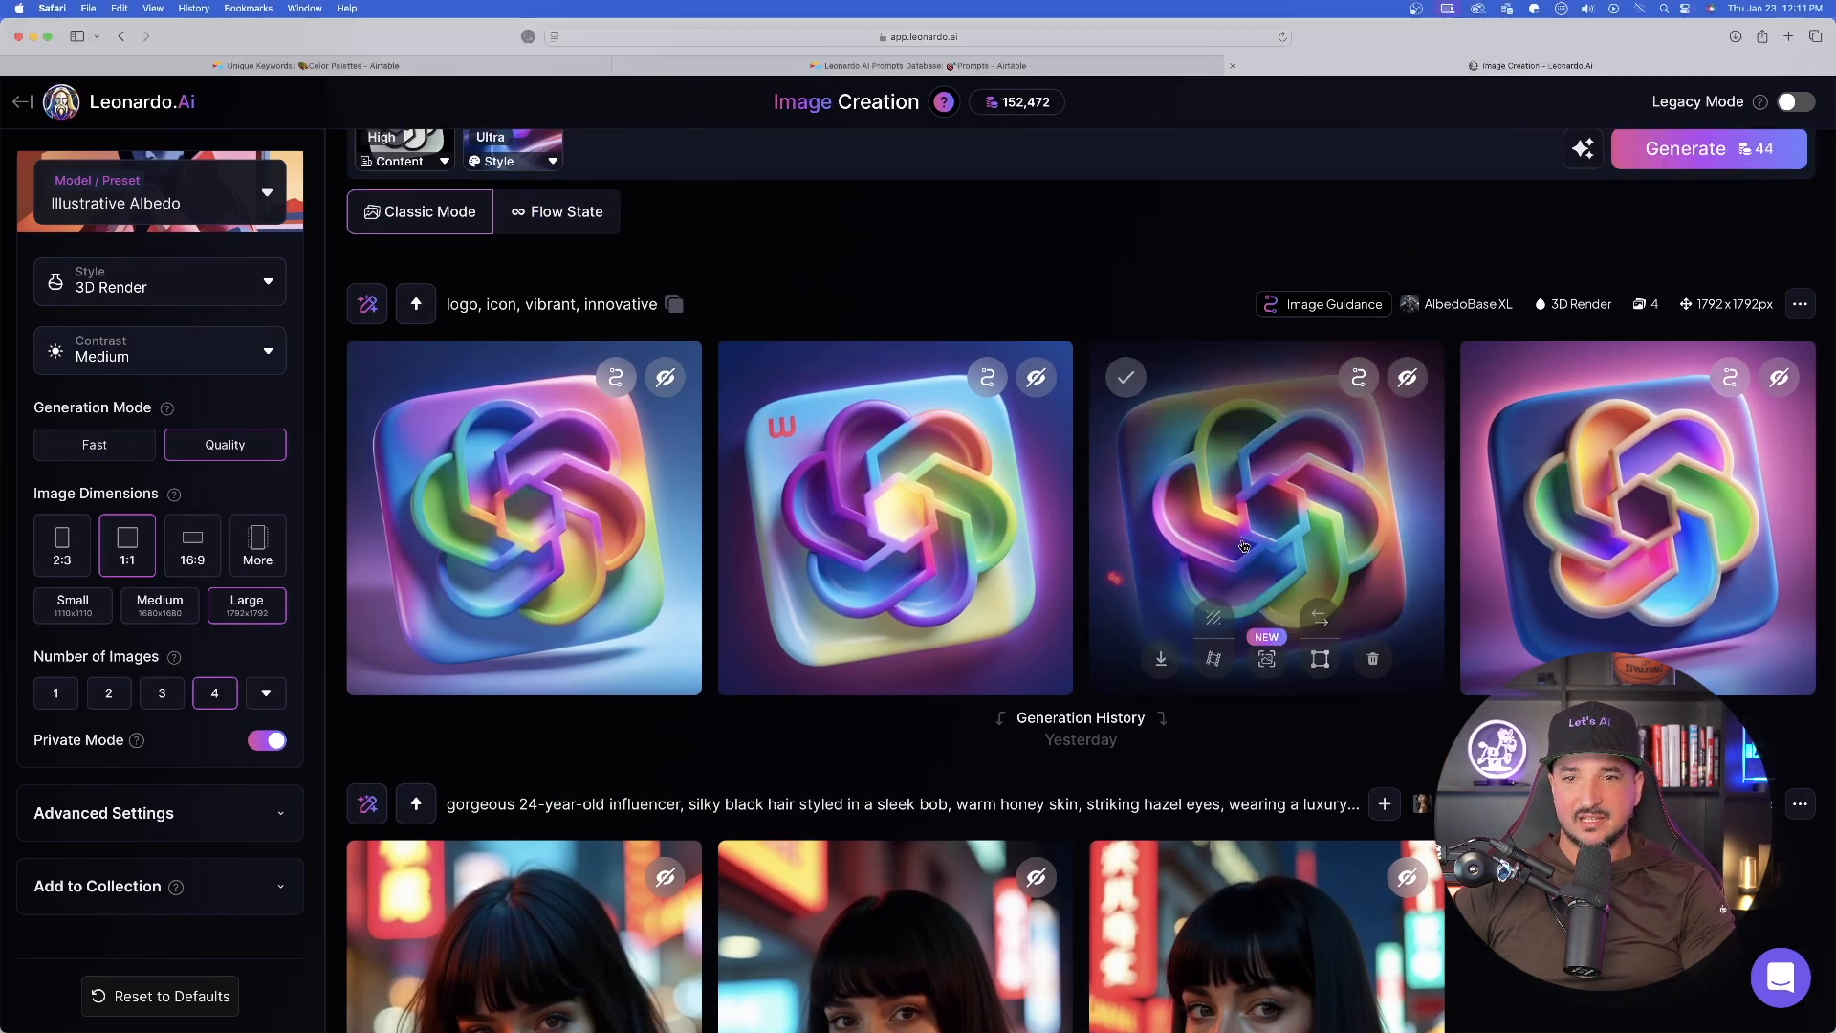
left_click(1234, 545)
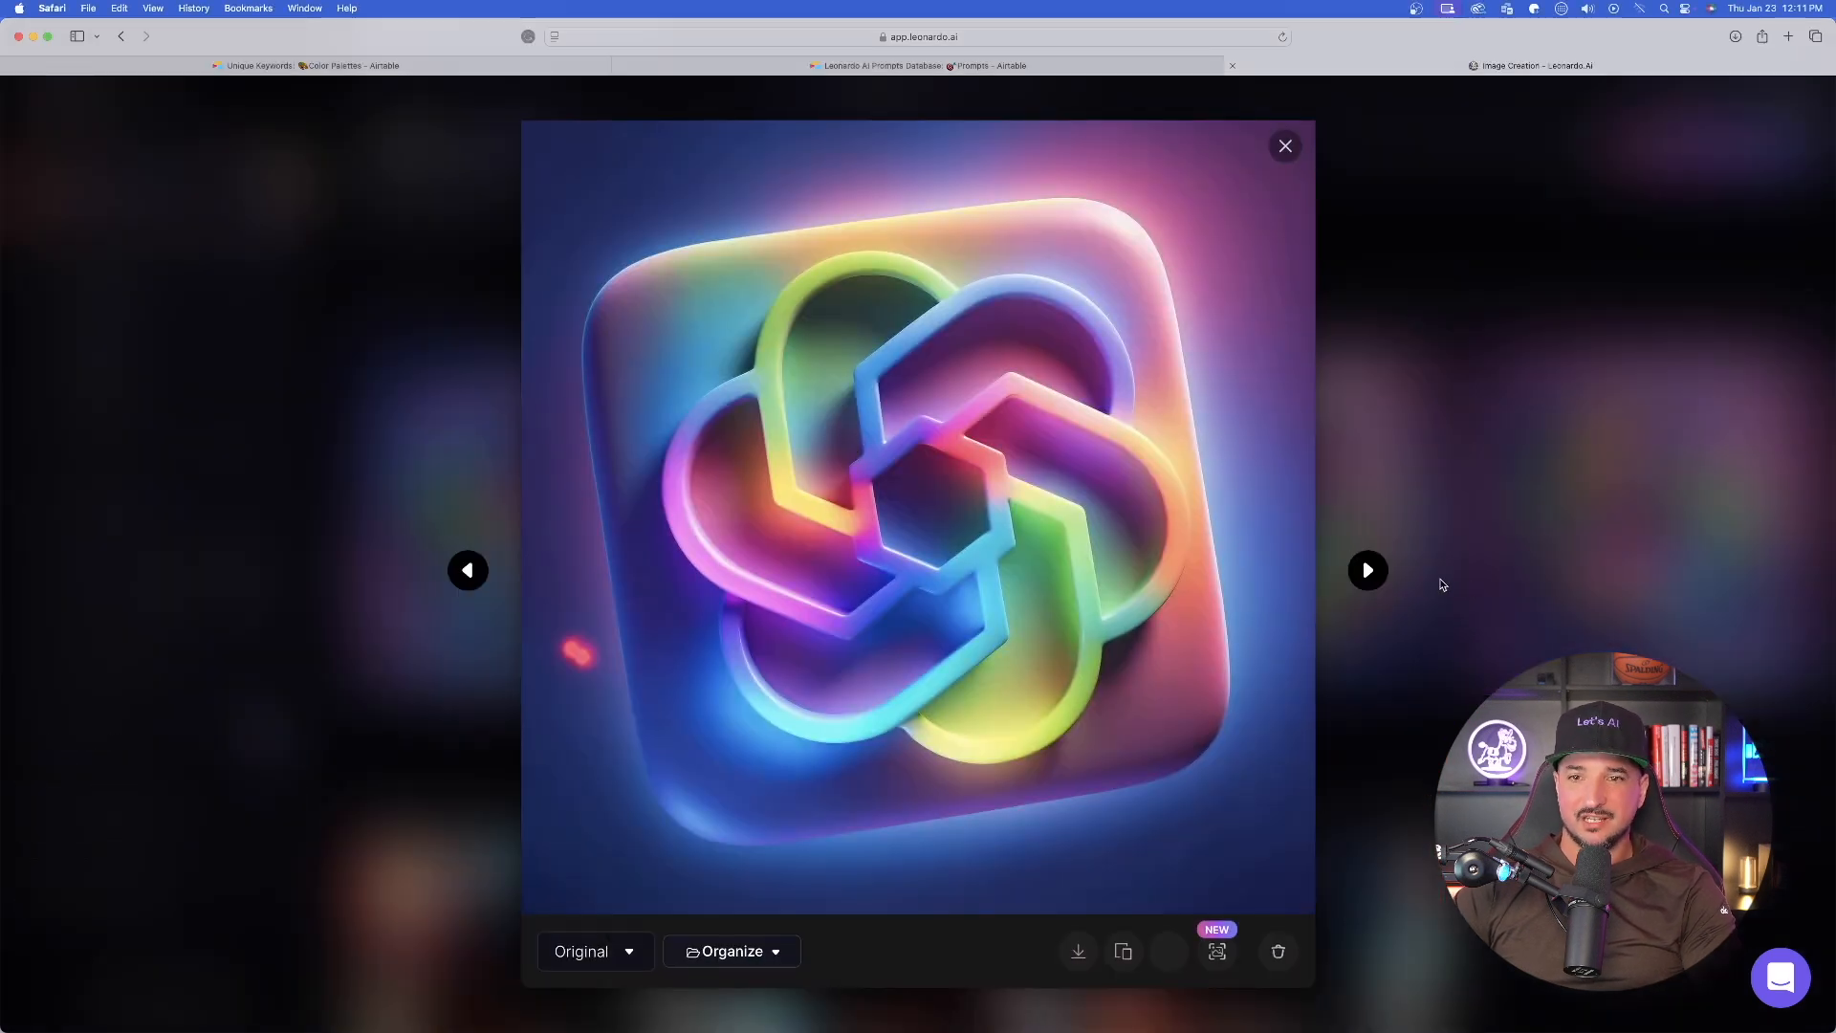
left_click(1369, 571)
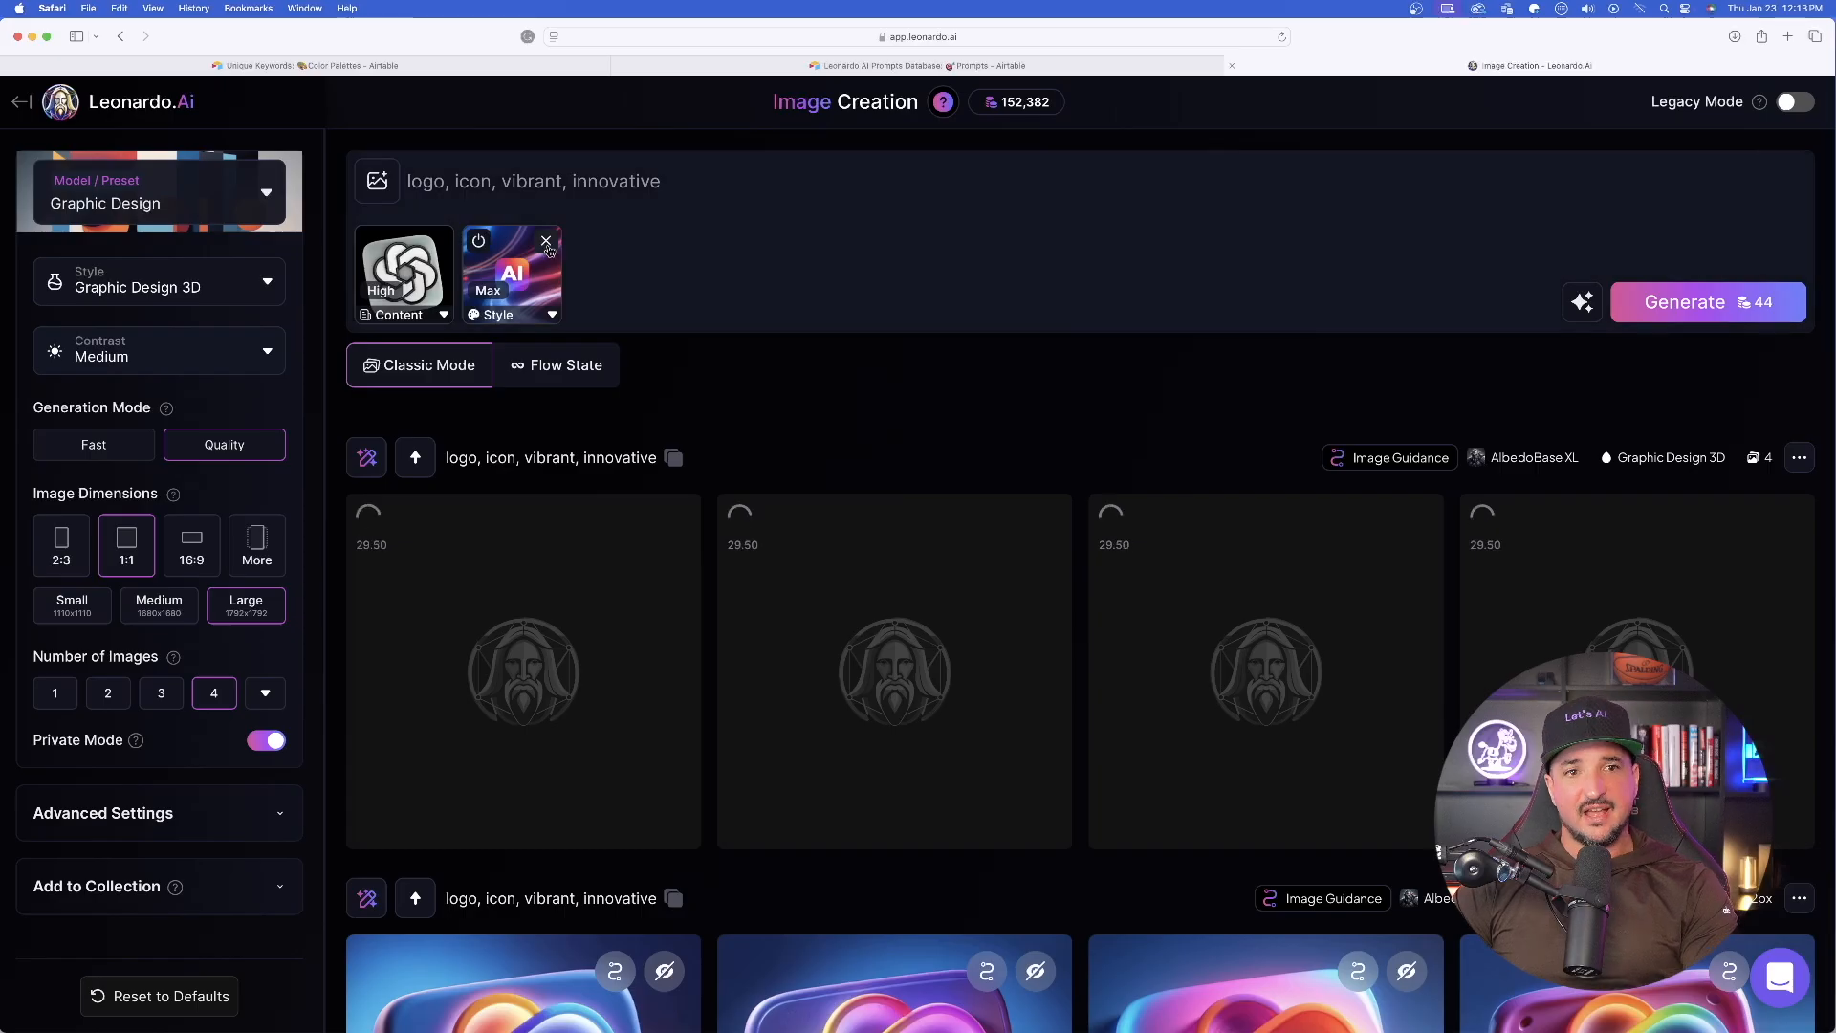
- Replace the Style Reference with the black app icon with white "Ai" lettering from past generations
left_click(546, 242)
left_click(377, 180)
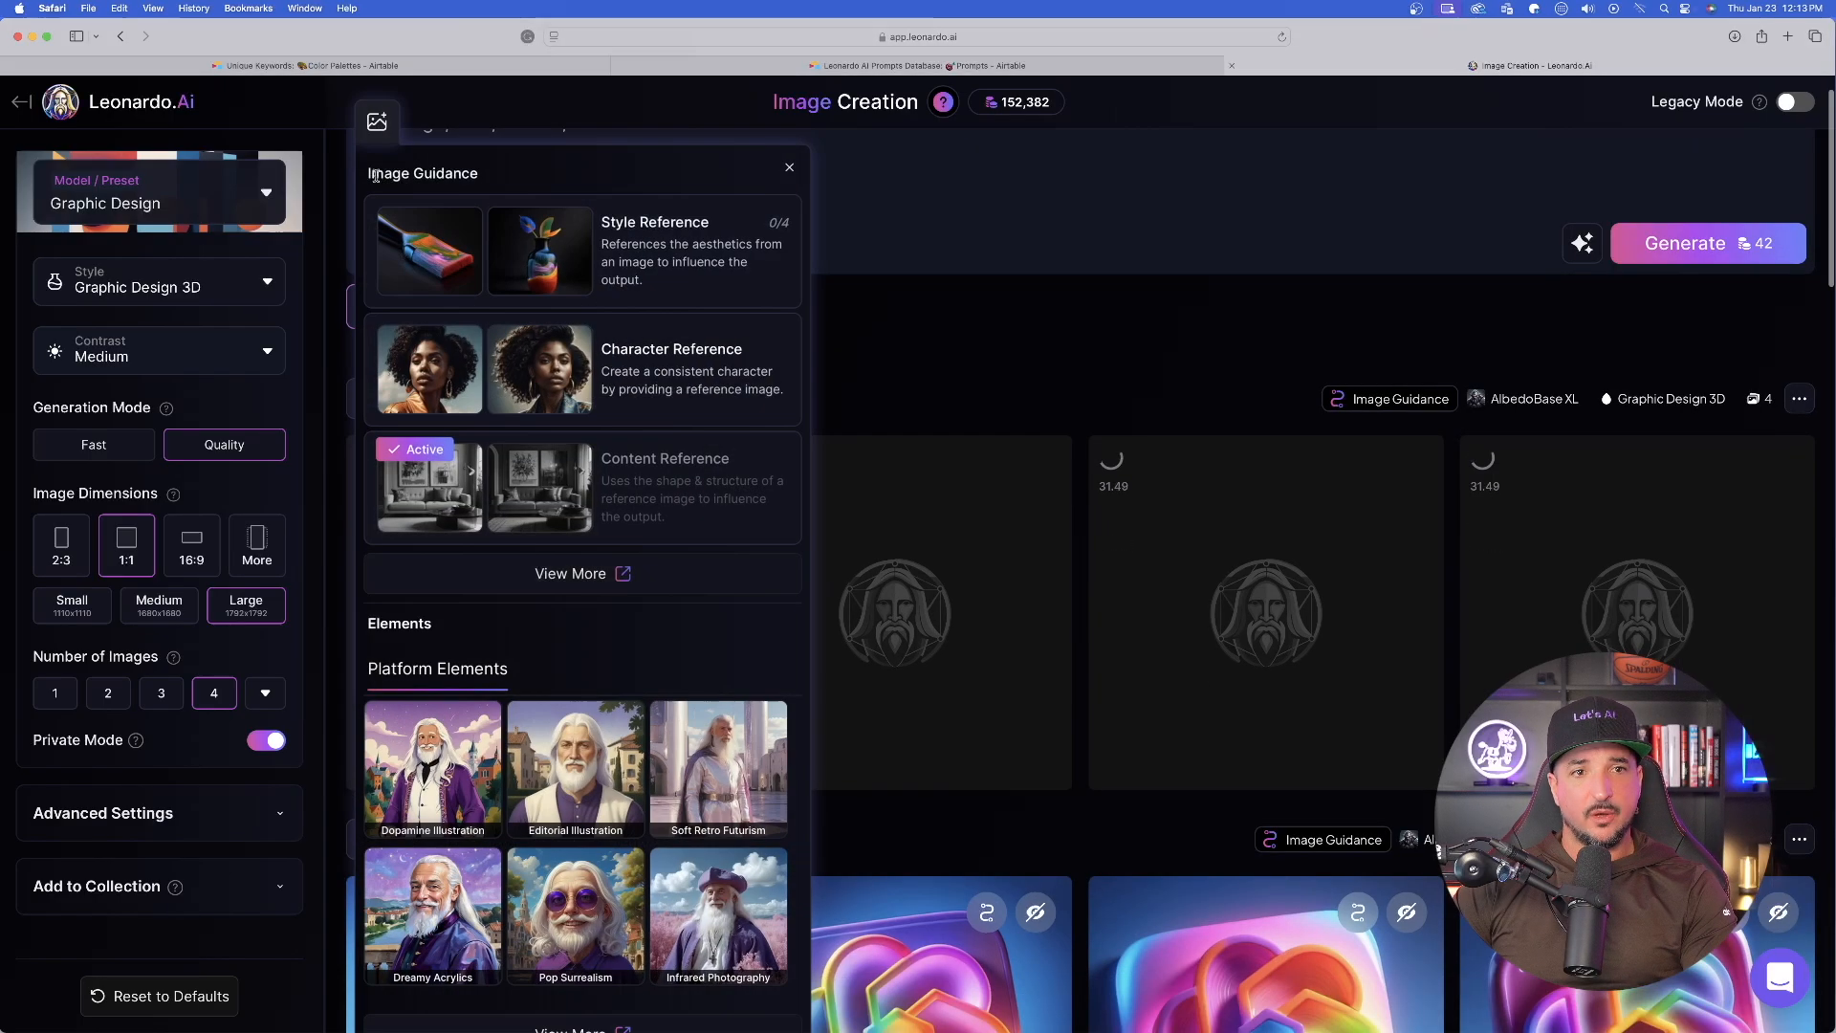
left_click(574, 251)
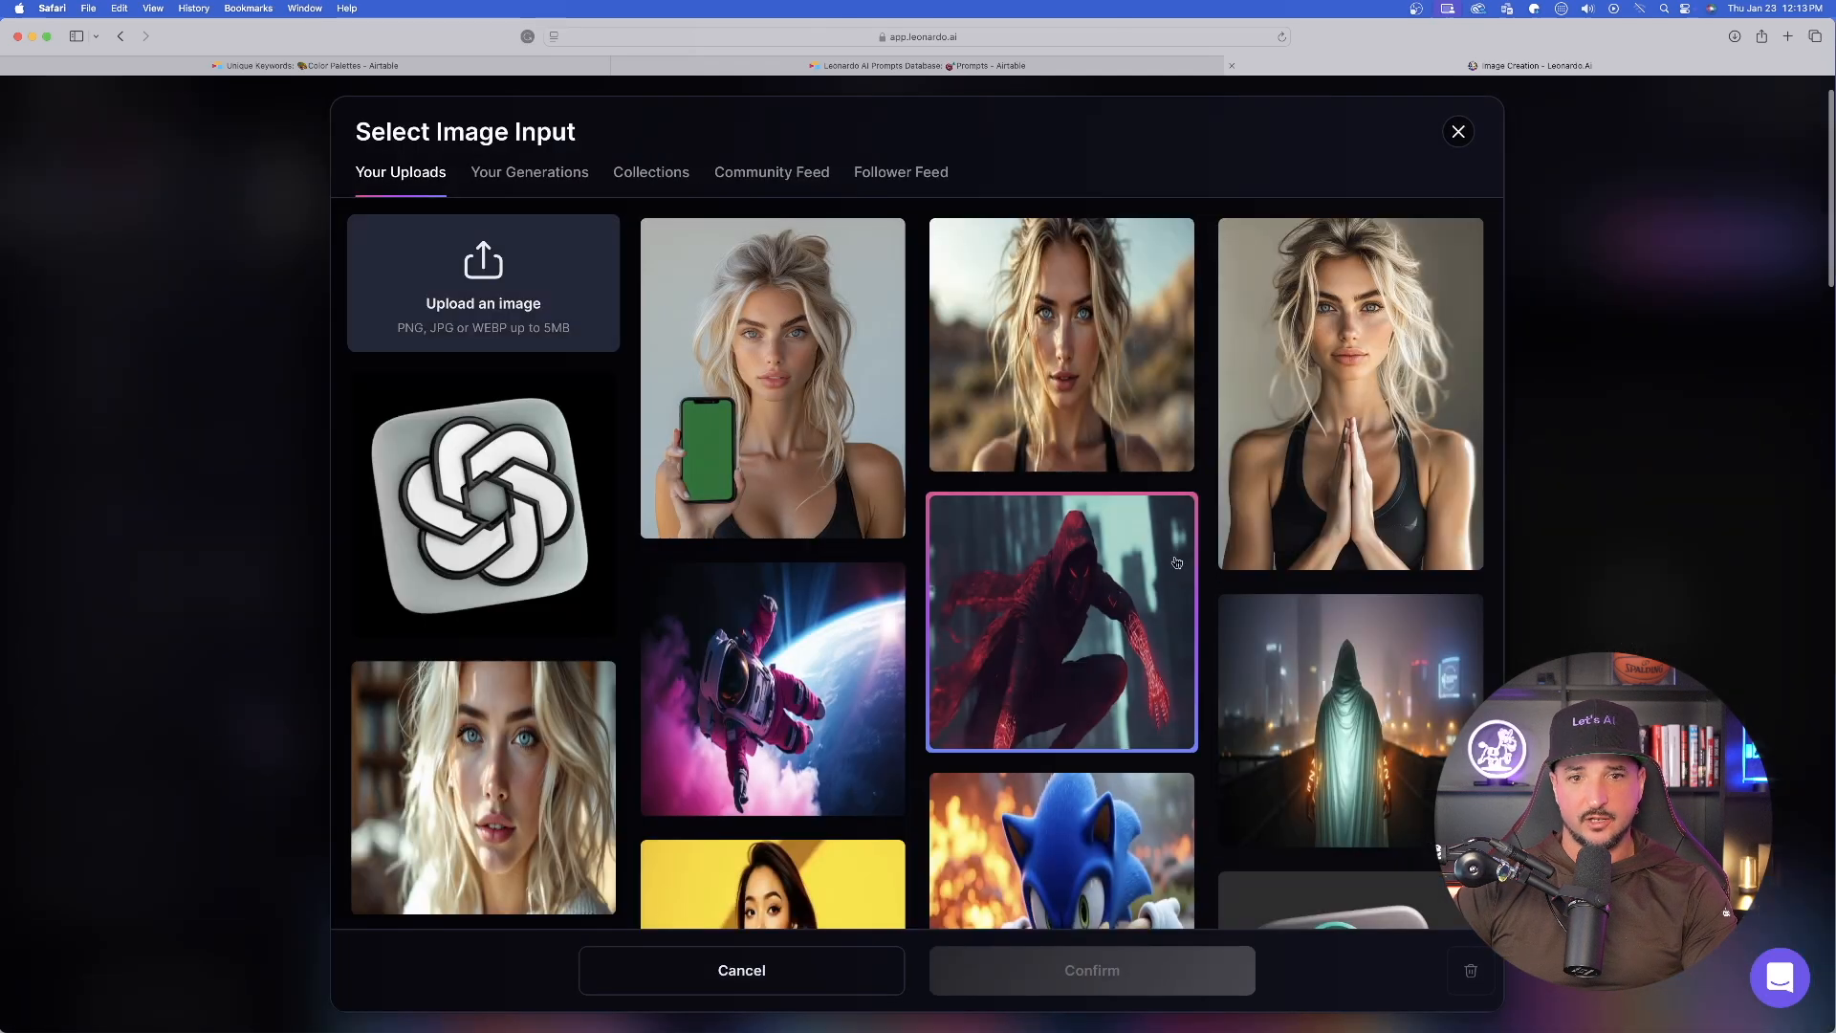
left_click(510, 175)
scroll(1033, 593, "up", 20)
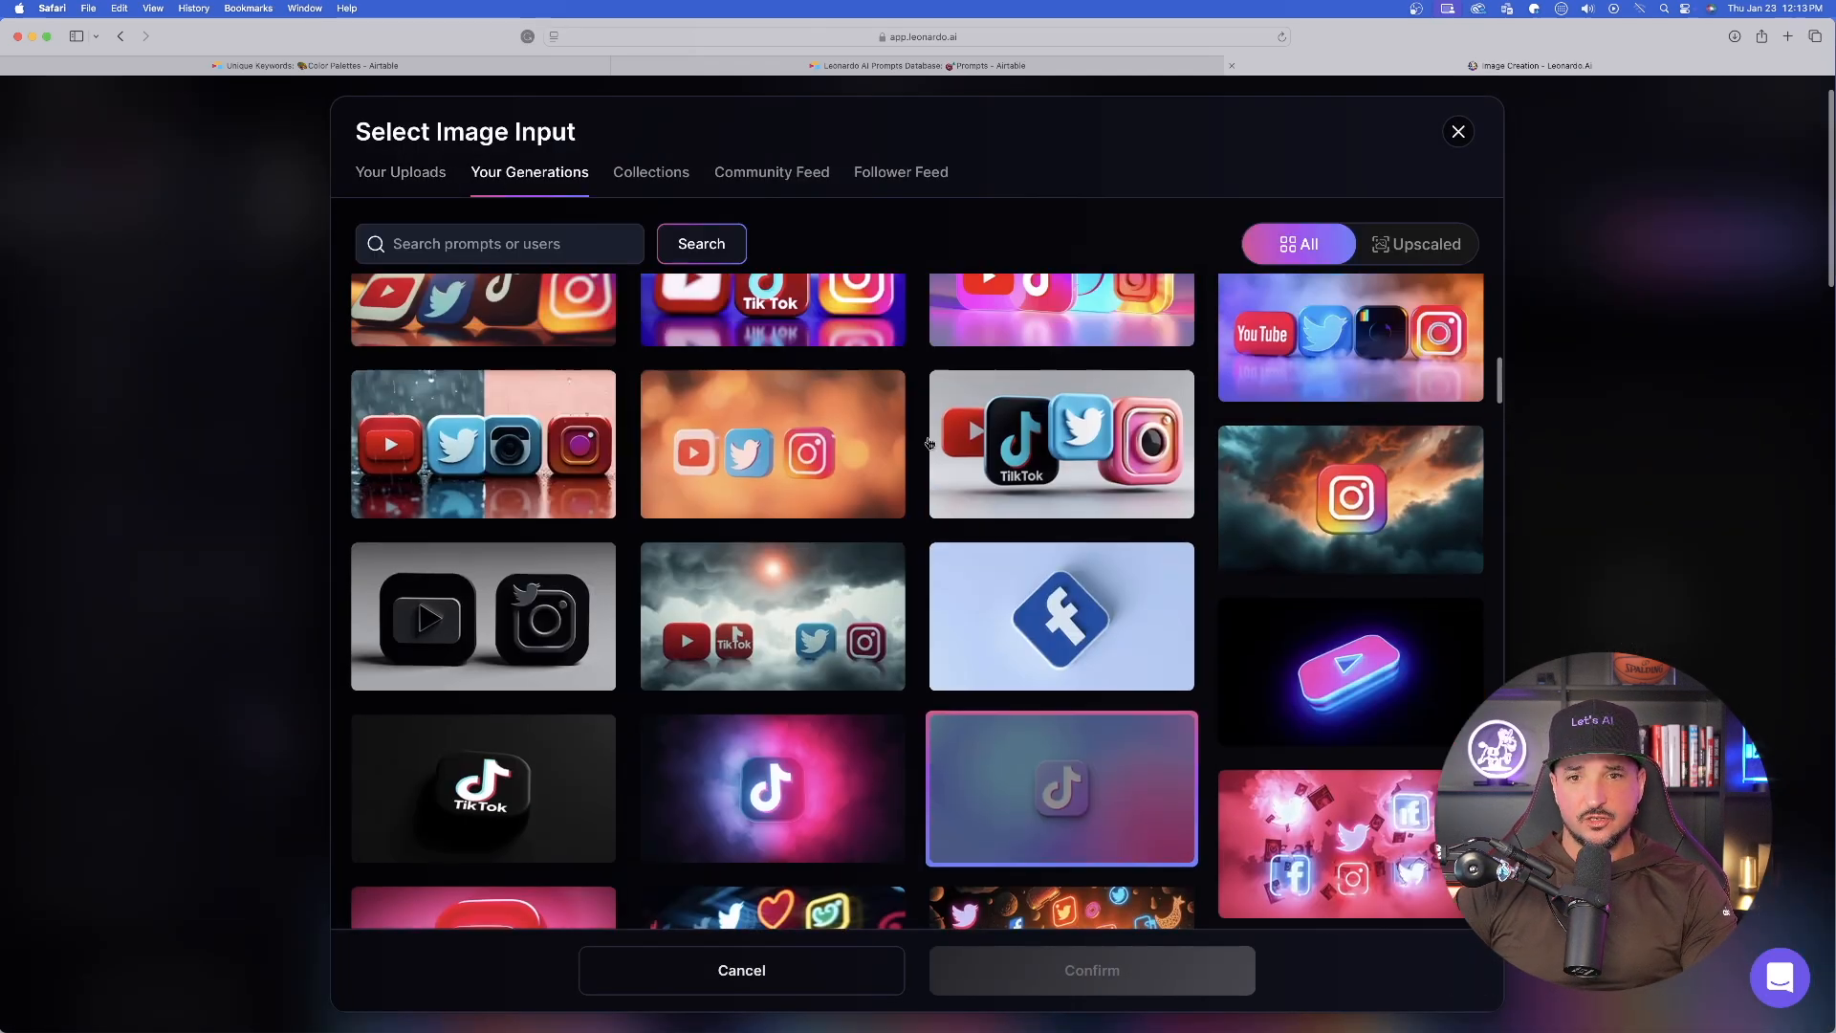
scroll(862, 600, "down", 5)
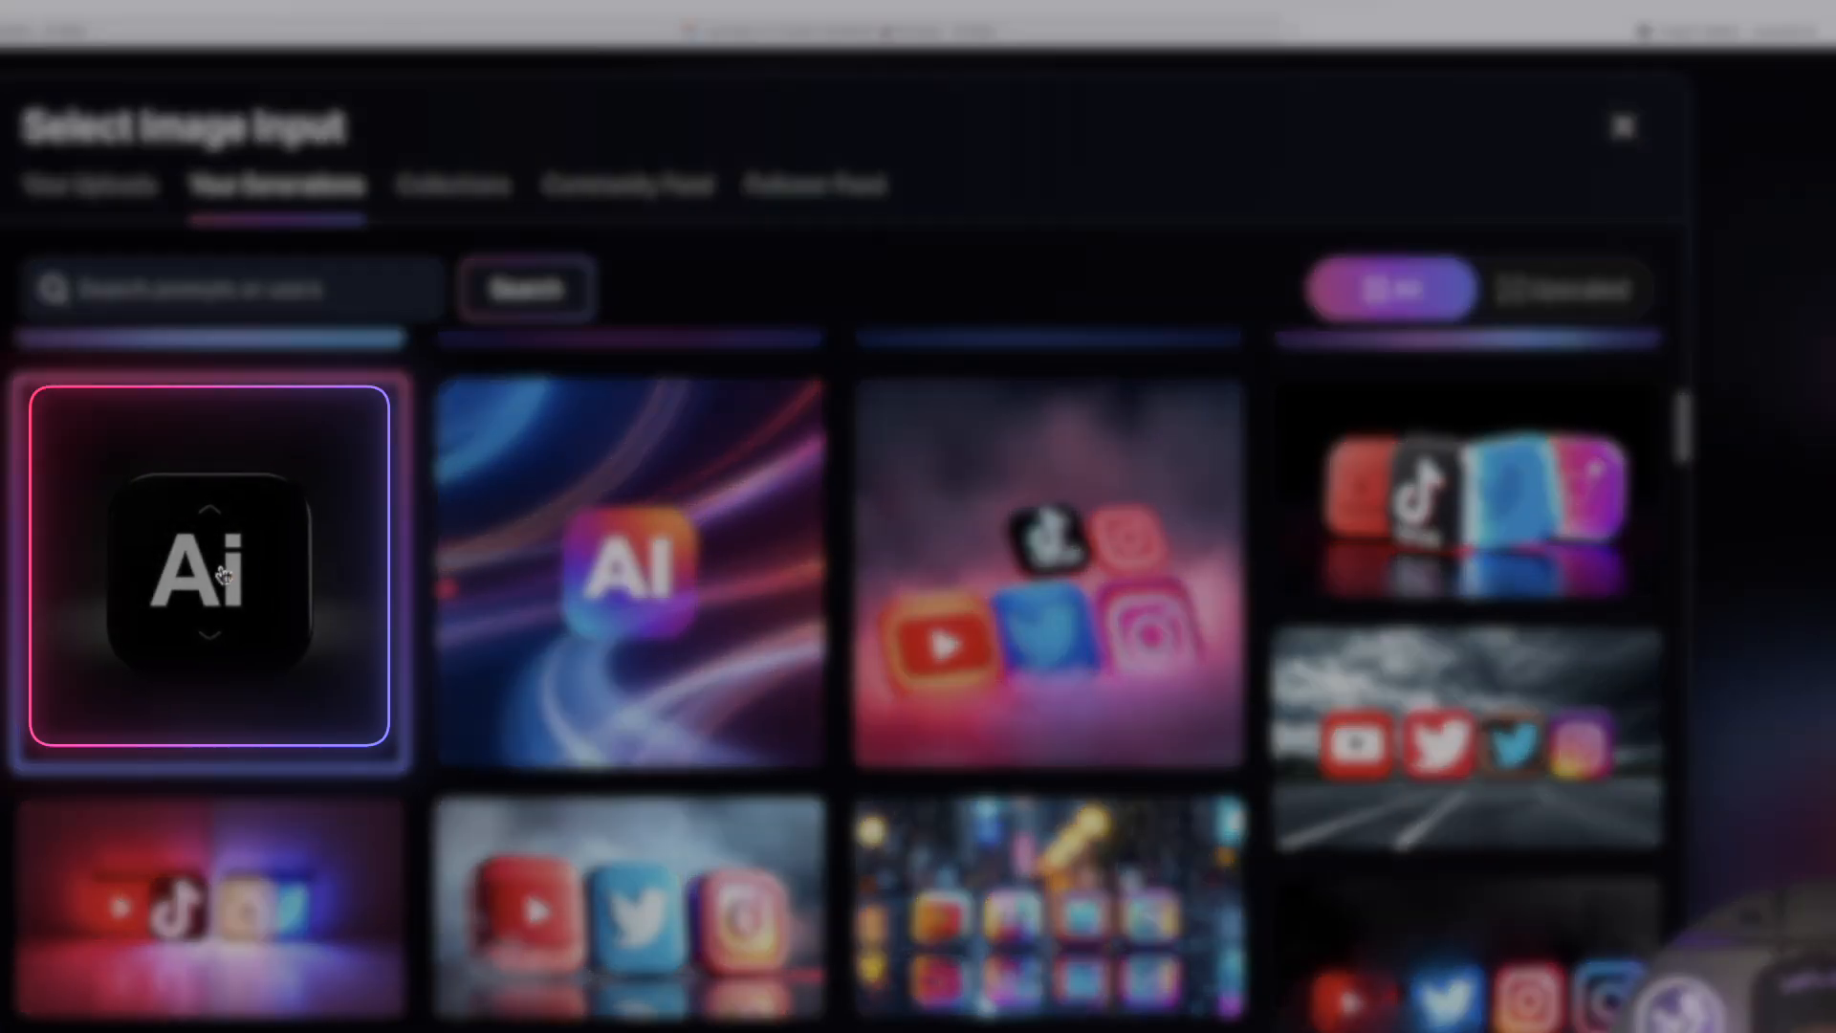
left_click(483, 440)
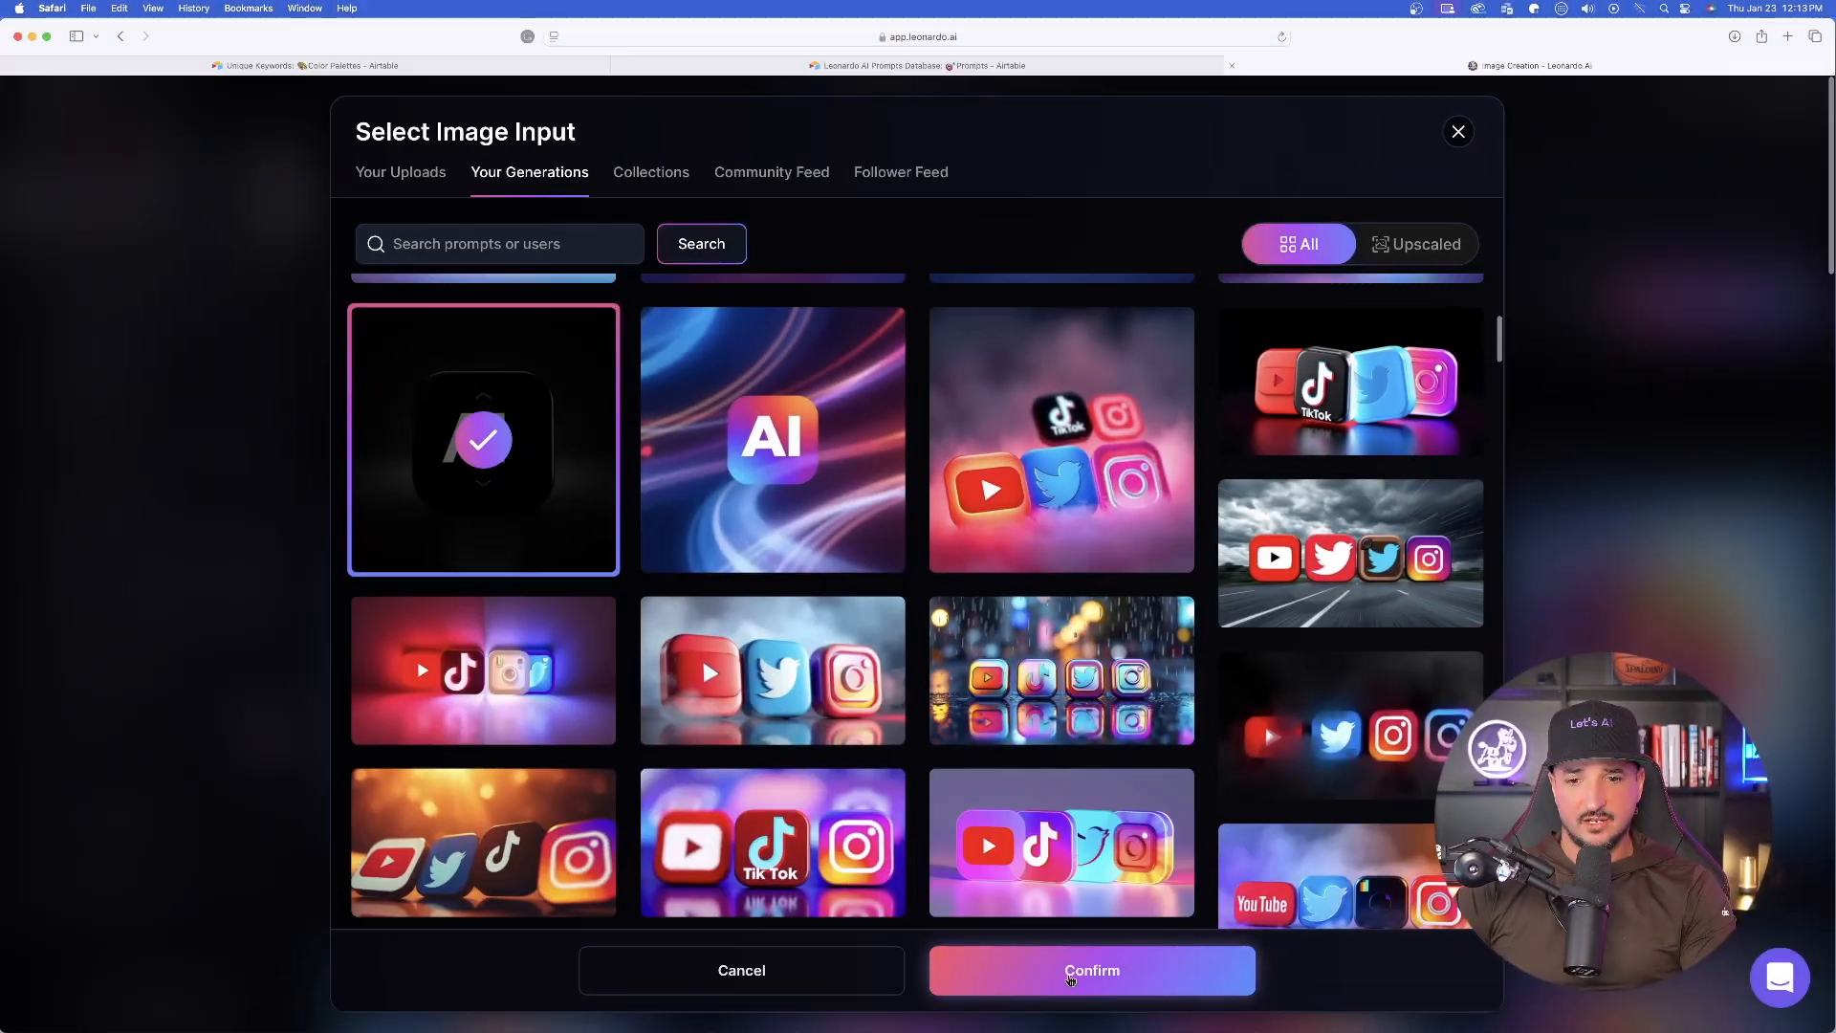
left_click(1070, 973)
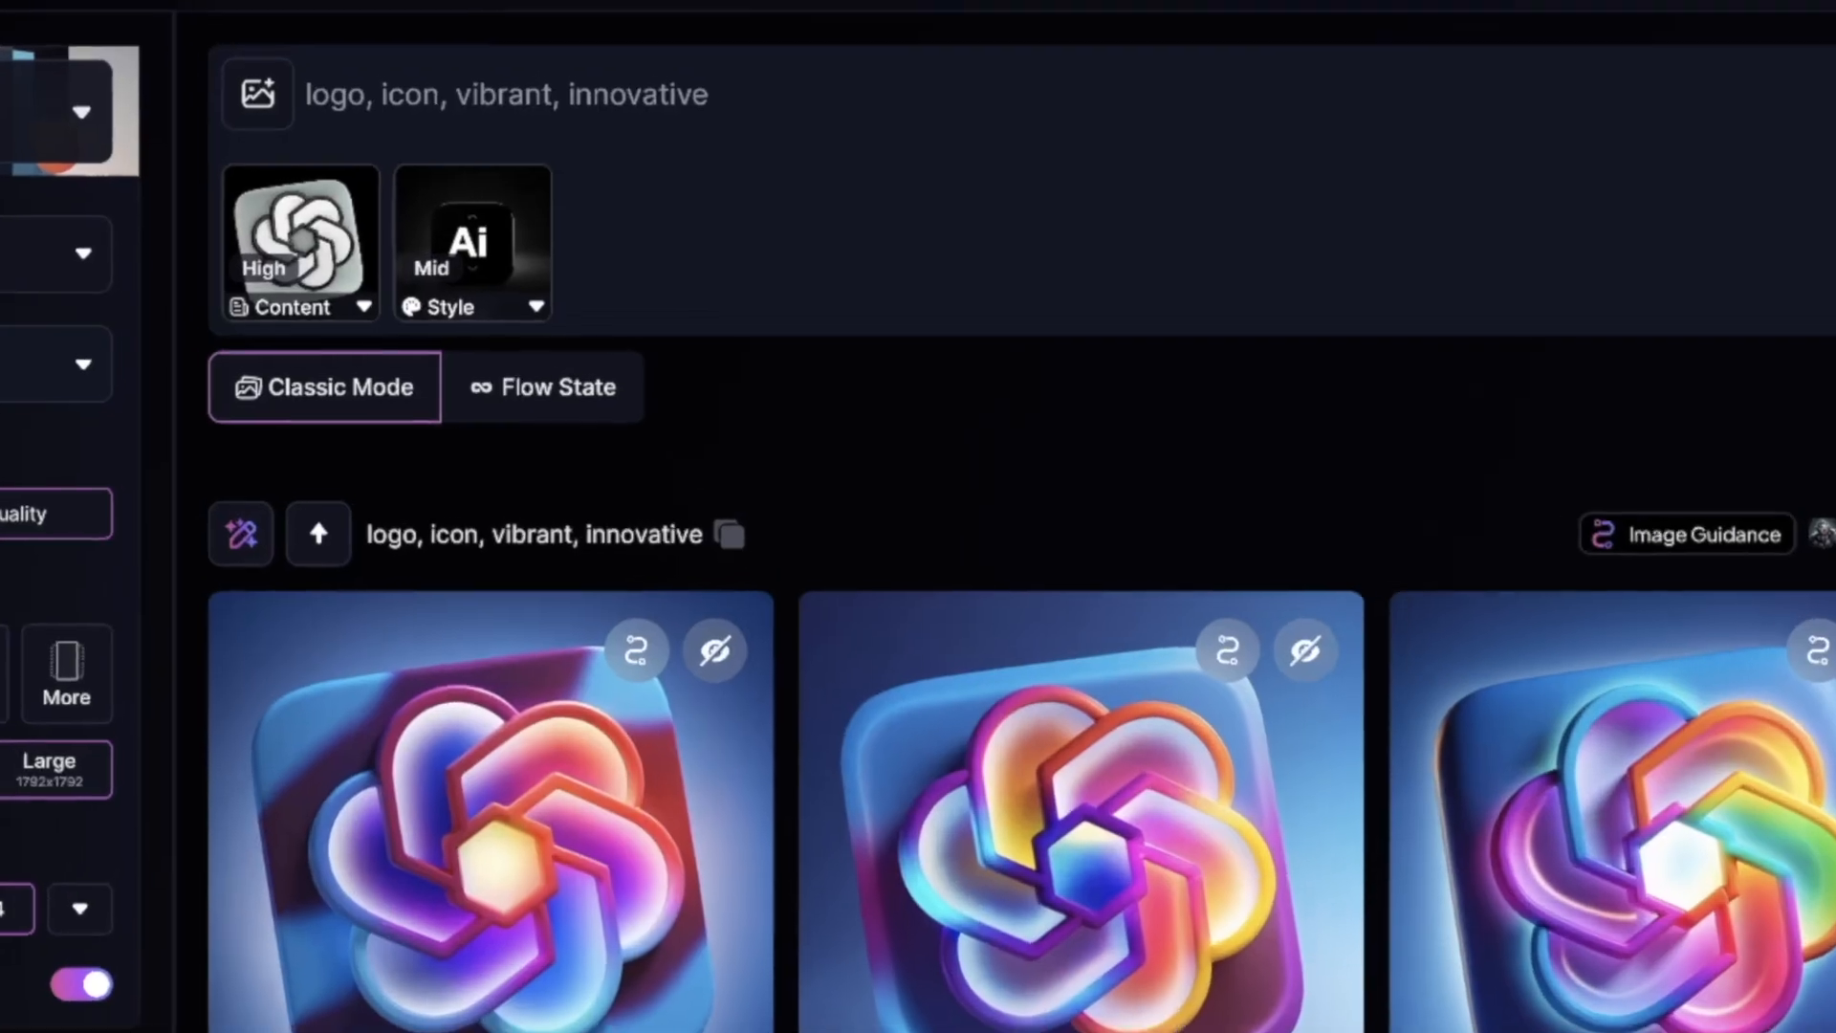
- Set the black icon's style strength to Max and generate a new batch with the same prompt
left_click(535, 308)
left_click(884, 507)
left_click(770, 163)
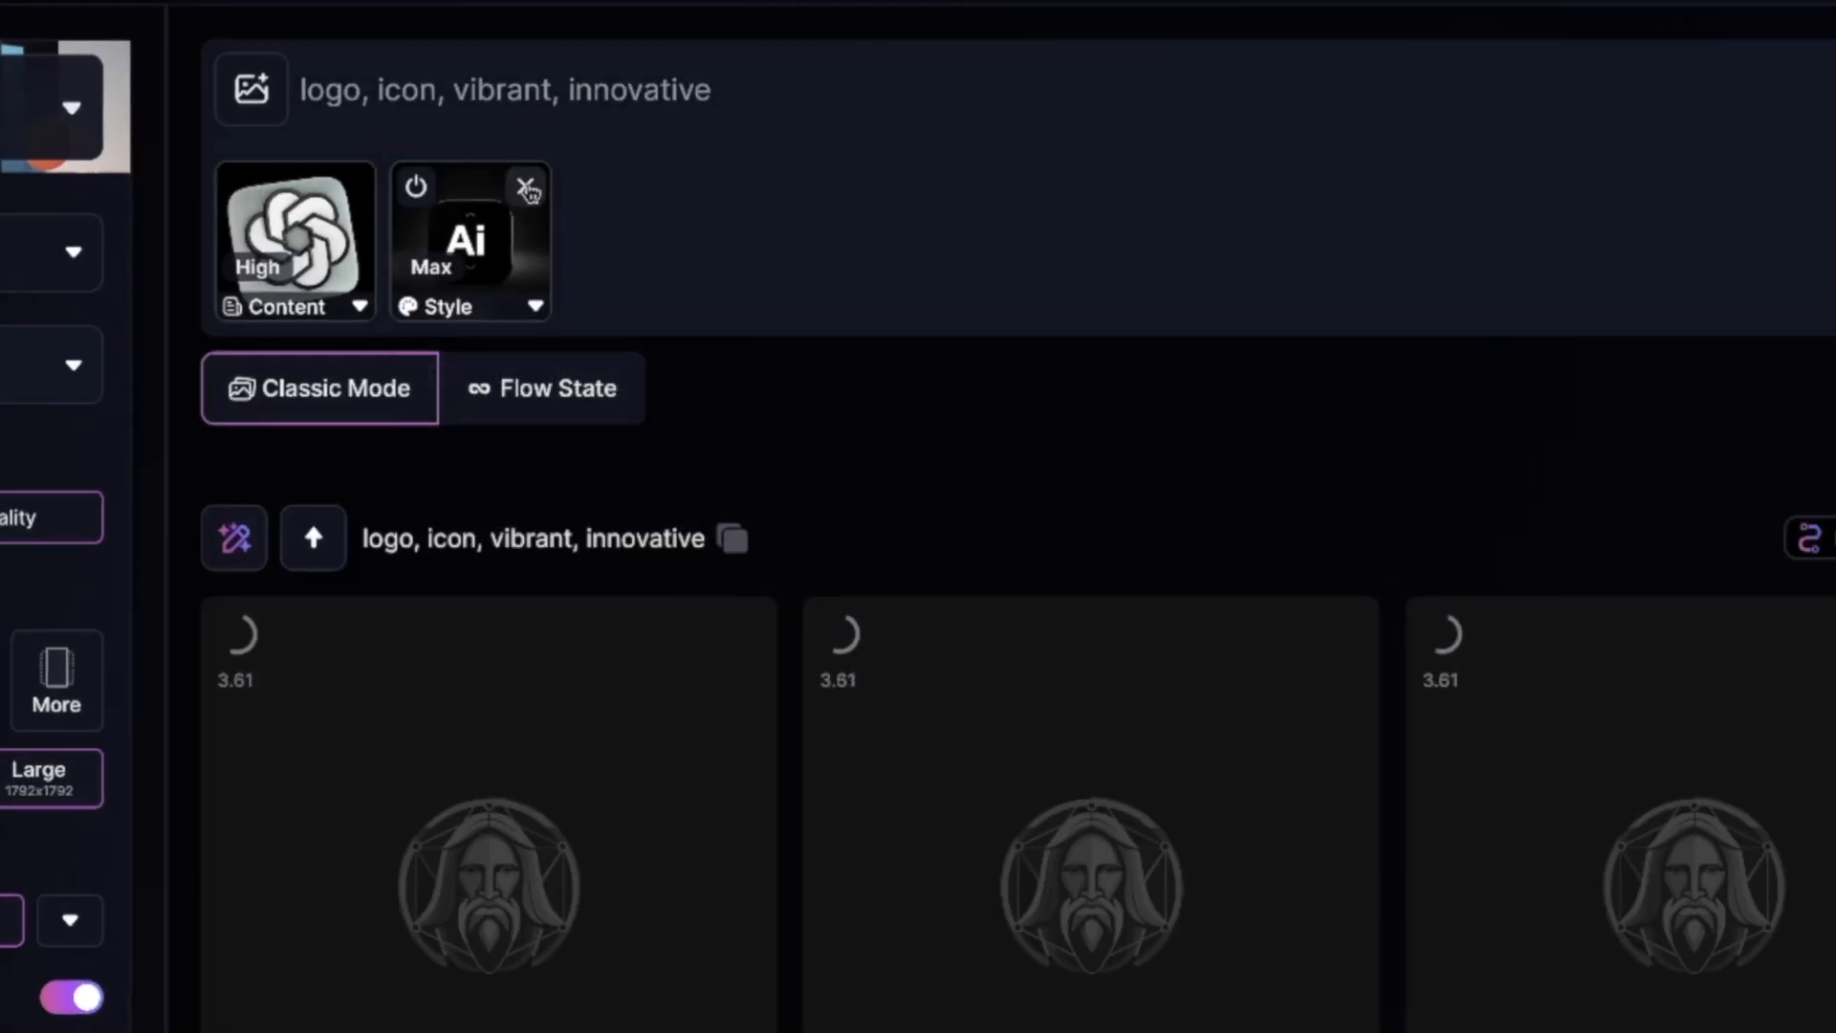
- Replace the Style Reference with the past generation showing a row of social media icons on a black background
left_click(524, 191)
left_click(253, 89)
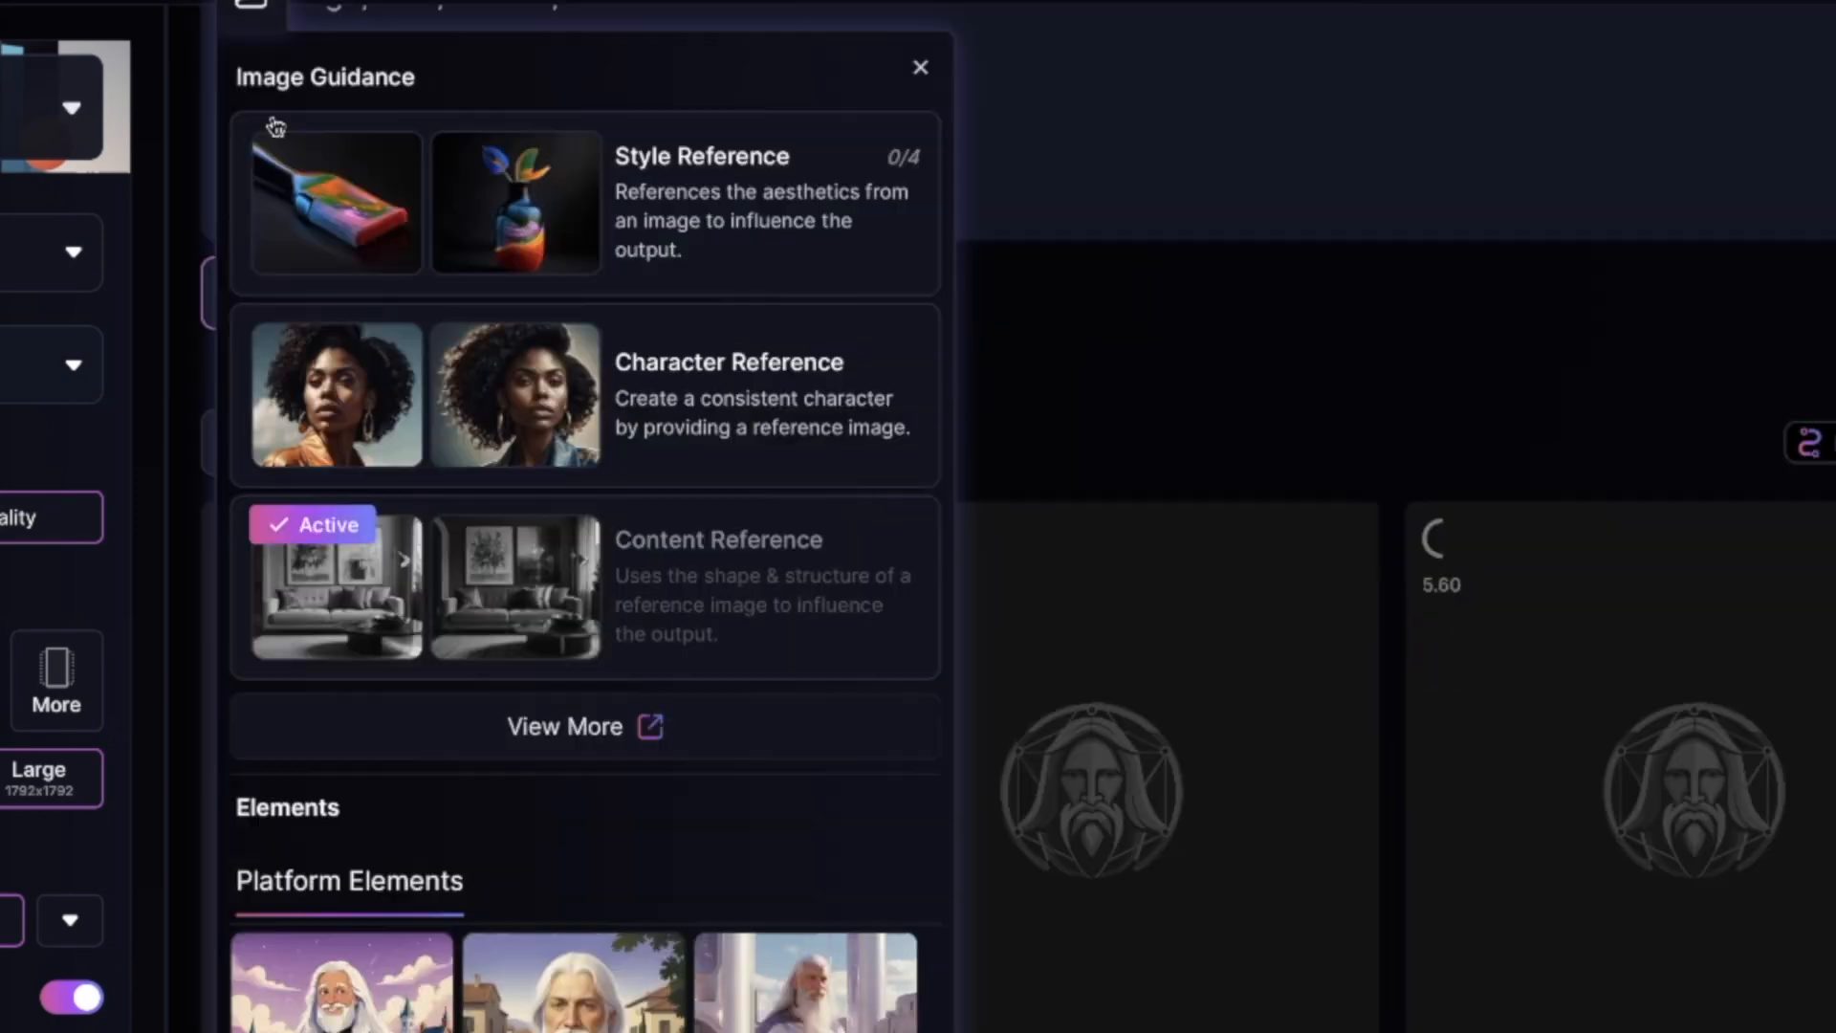
left_click(758, 225)
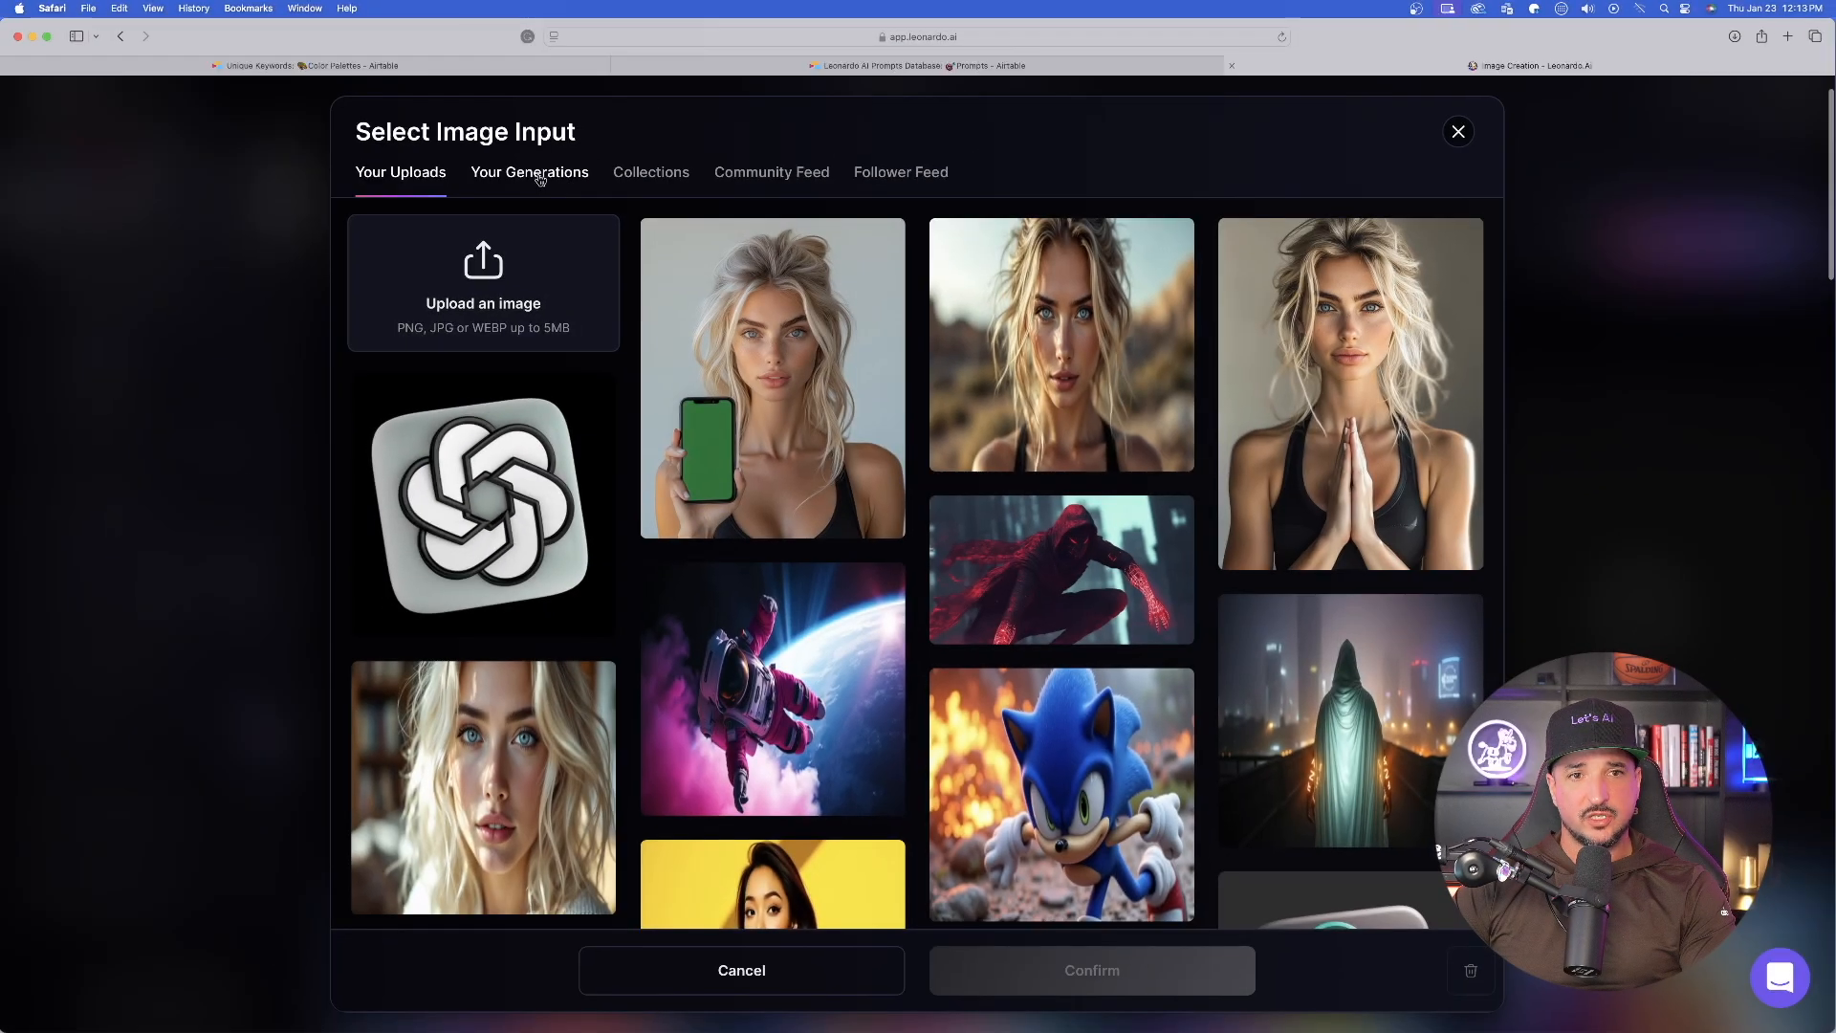
left_click(531, 174)
scroll(1057, 531, "down", 10)
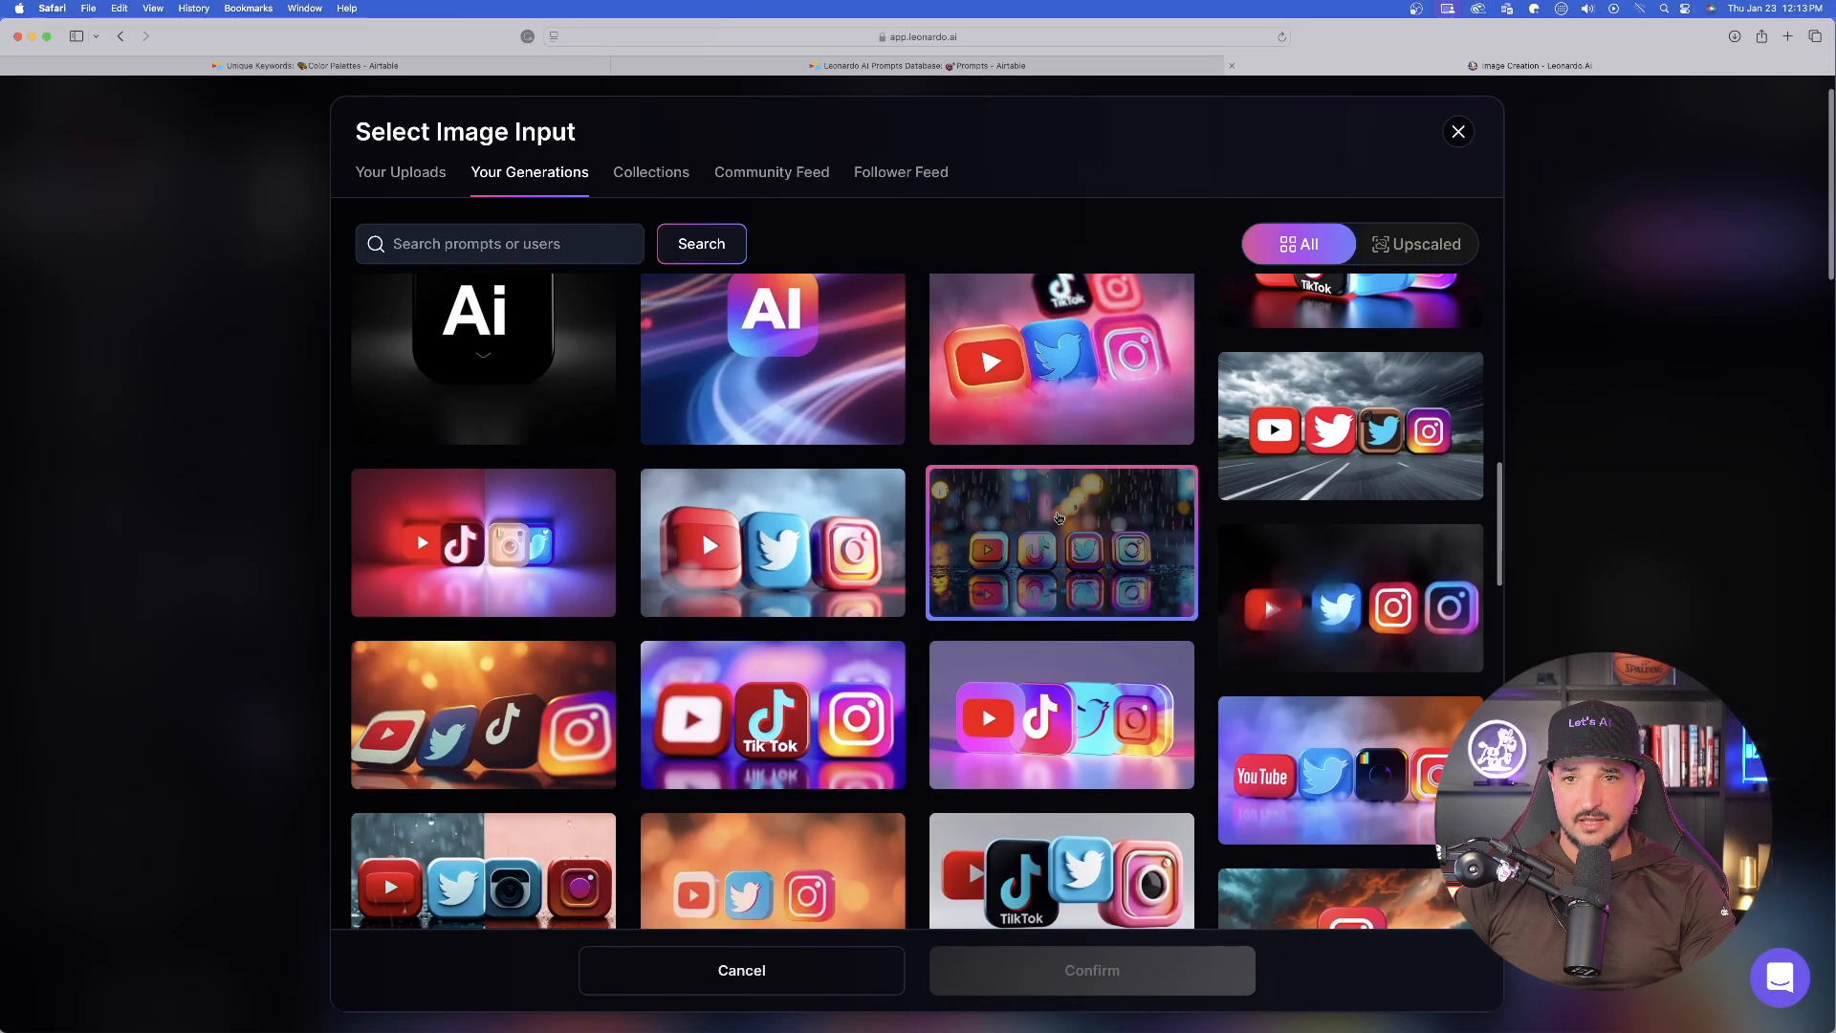
scroll(1208, 603, "up", 2)
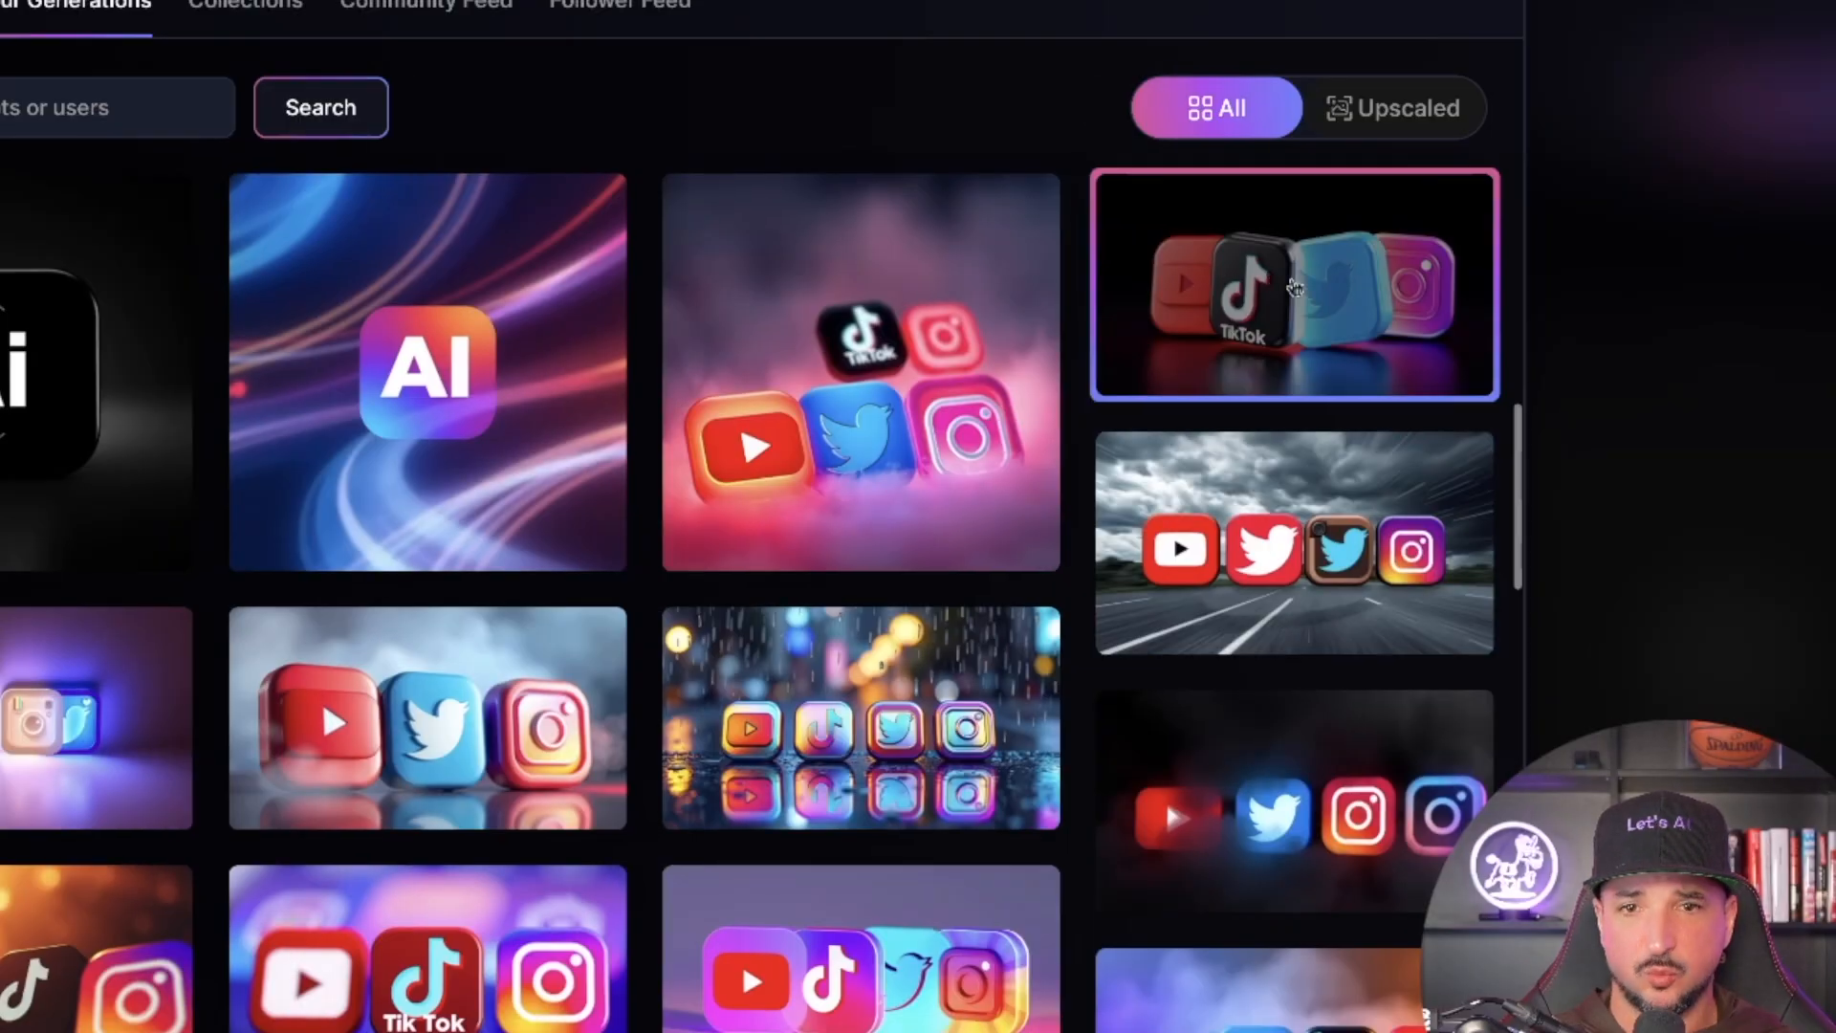
left_click(1292, 287)
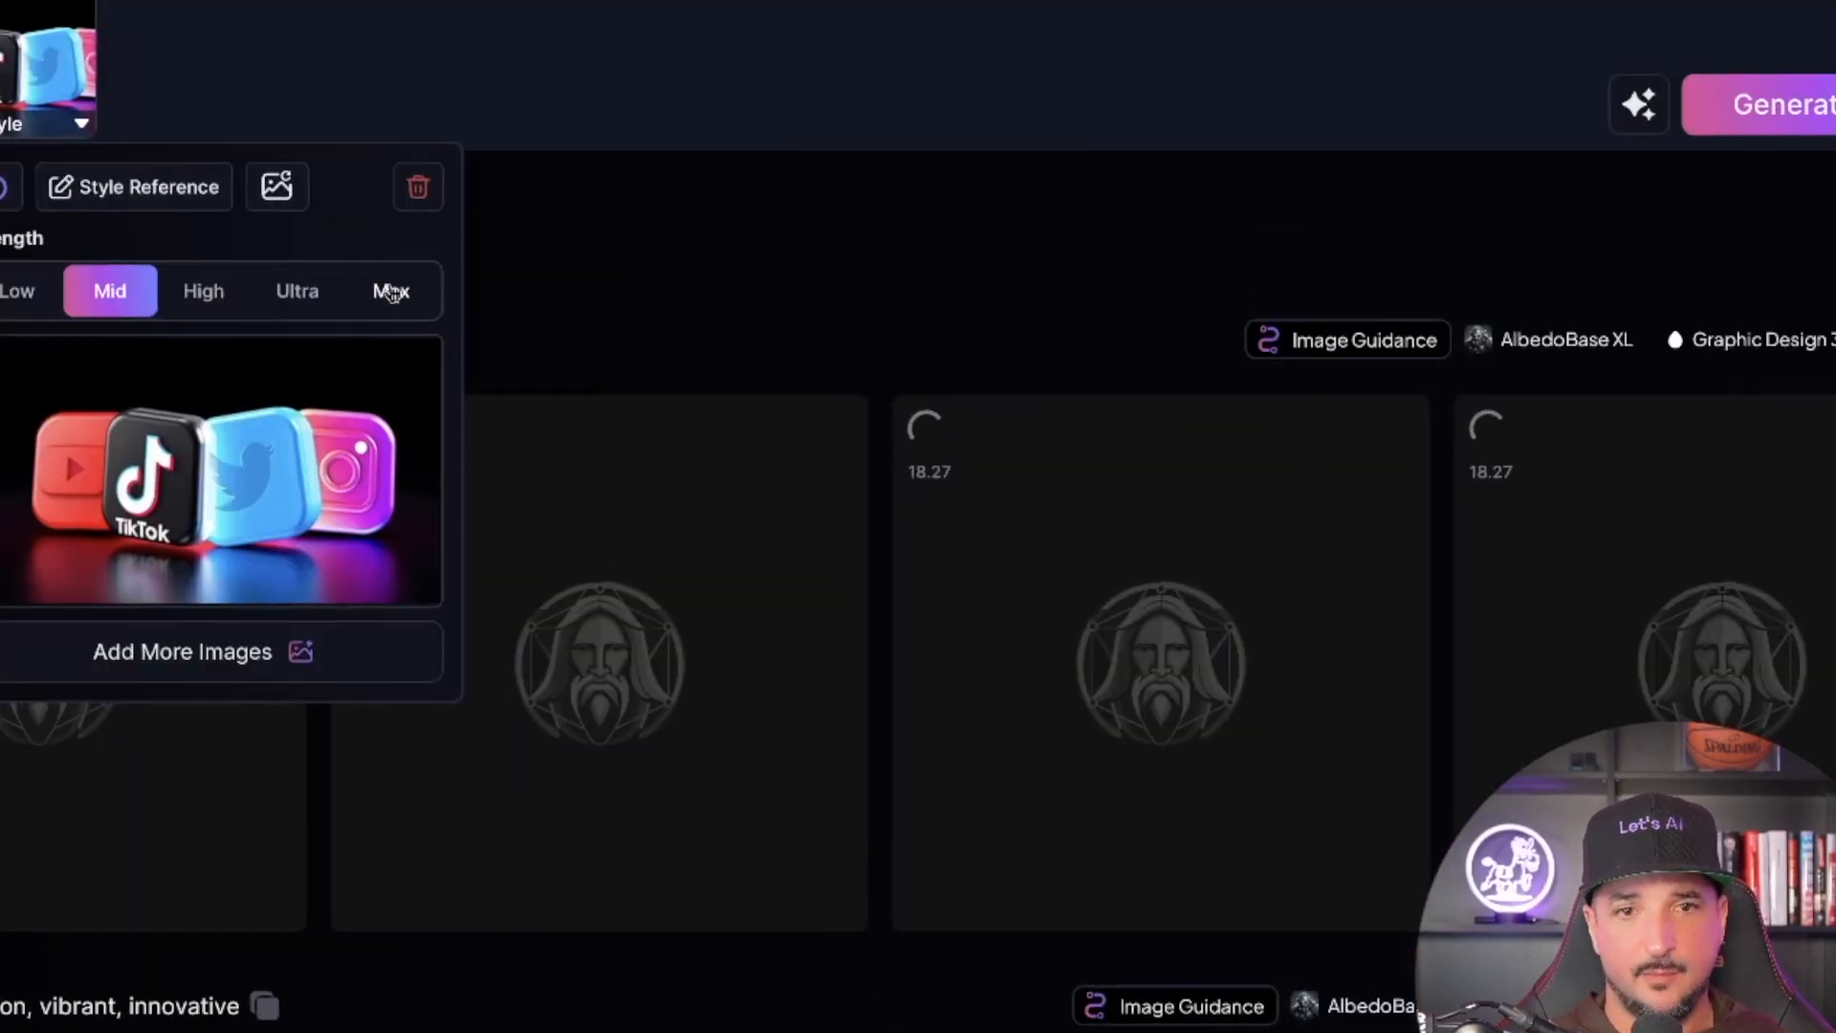
- Set the social media icons' style strength to Max and generate another batch of images
left_click(757, 367)
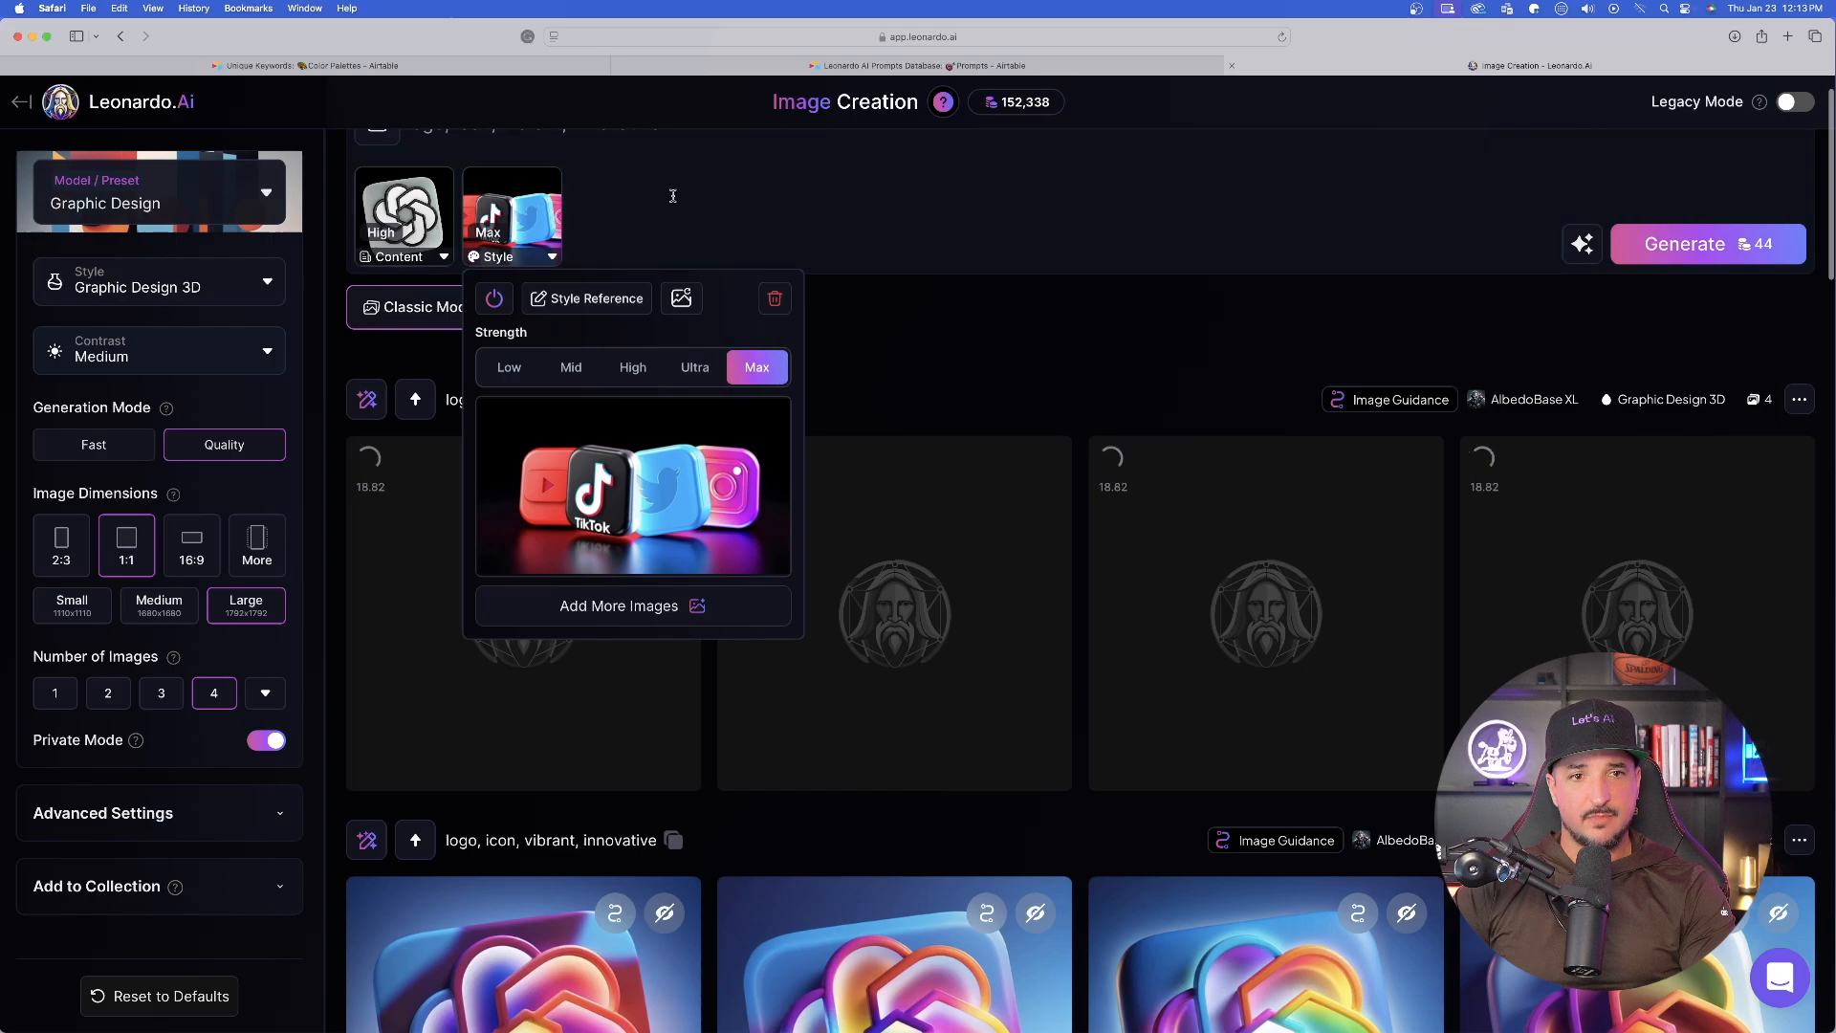
left_click(673, 196)
key("Return")
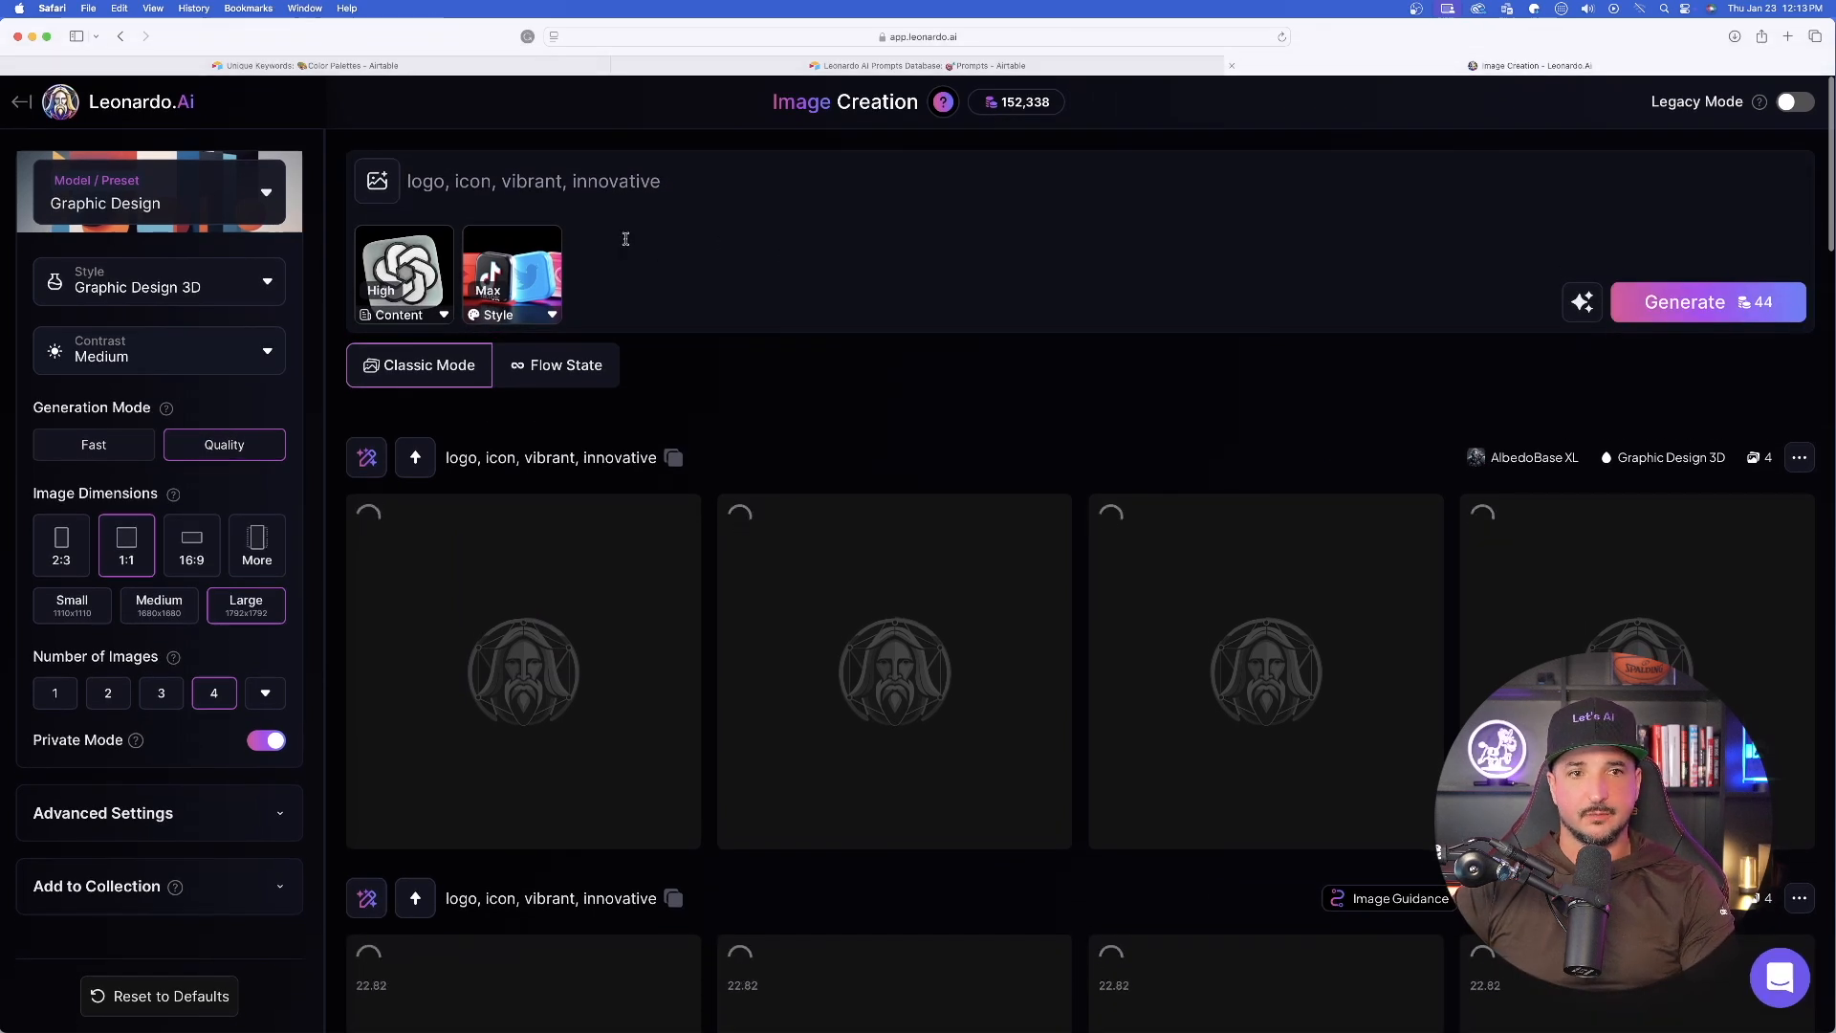
- Remove both reference images and upload 512x512.png as the new Content Reference
mouse_move(496, 243)
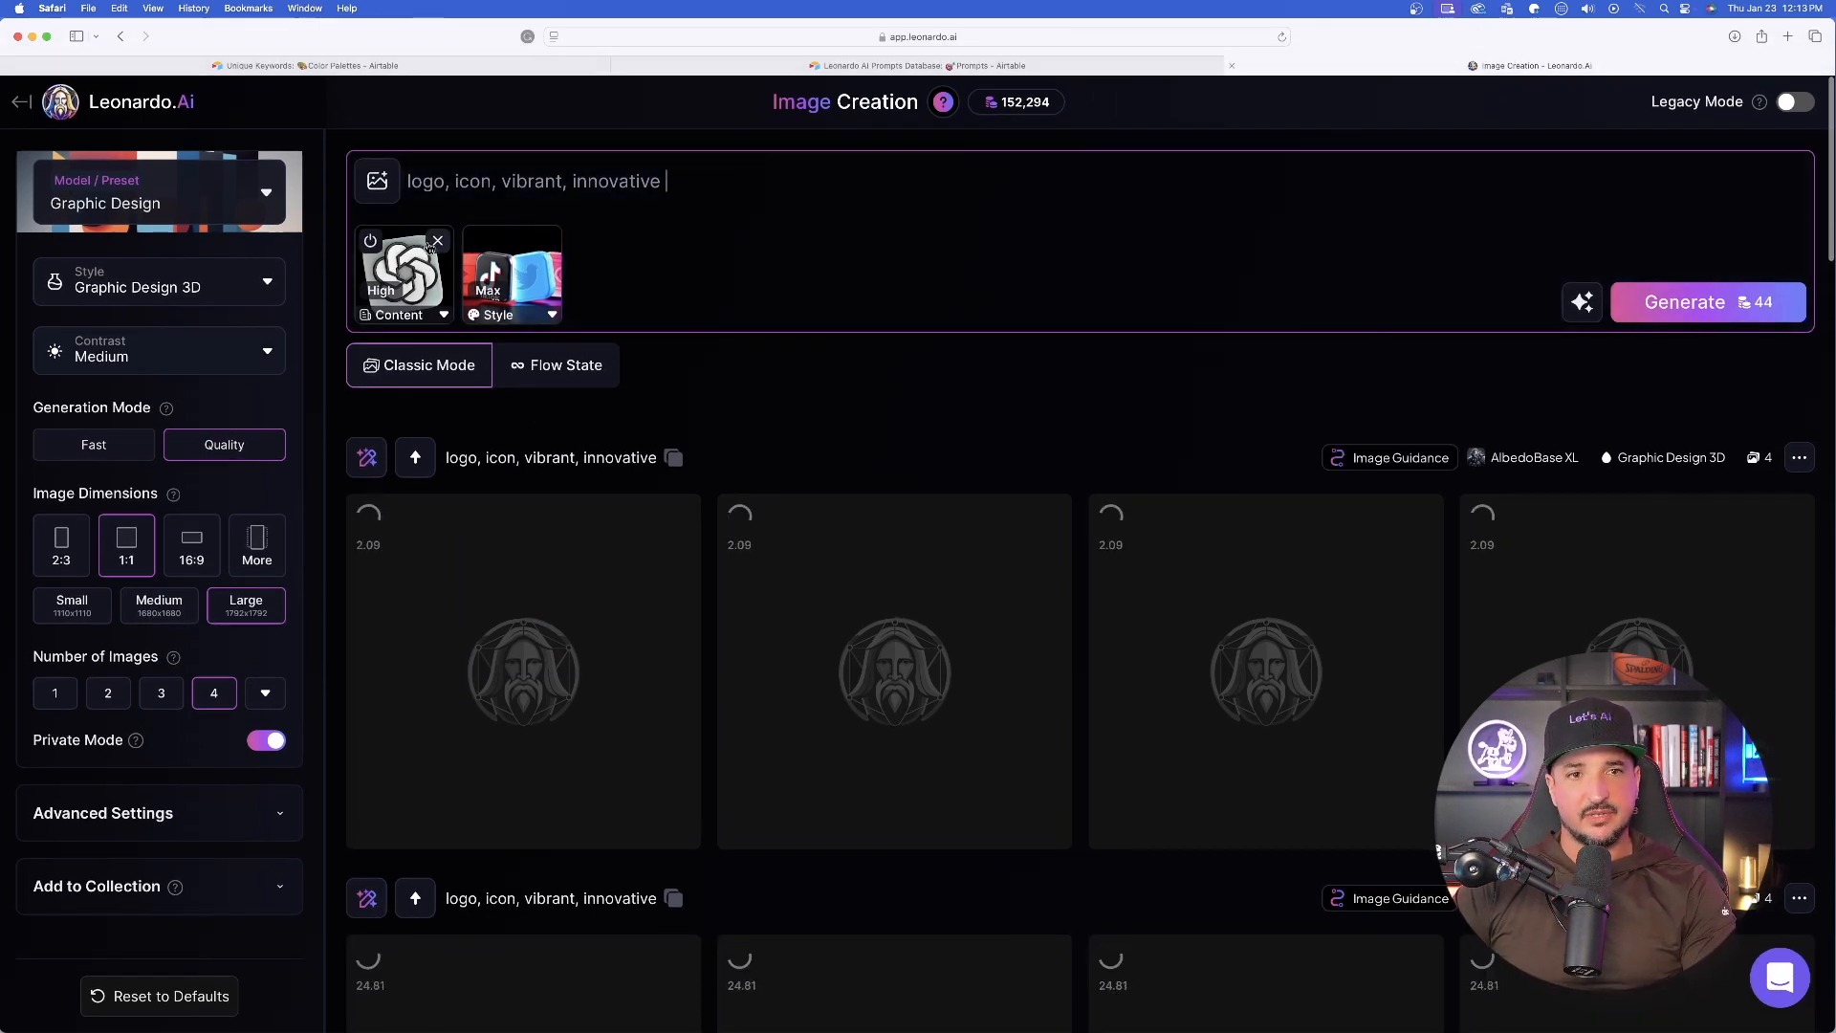
left_click(439, 242)
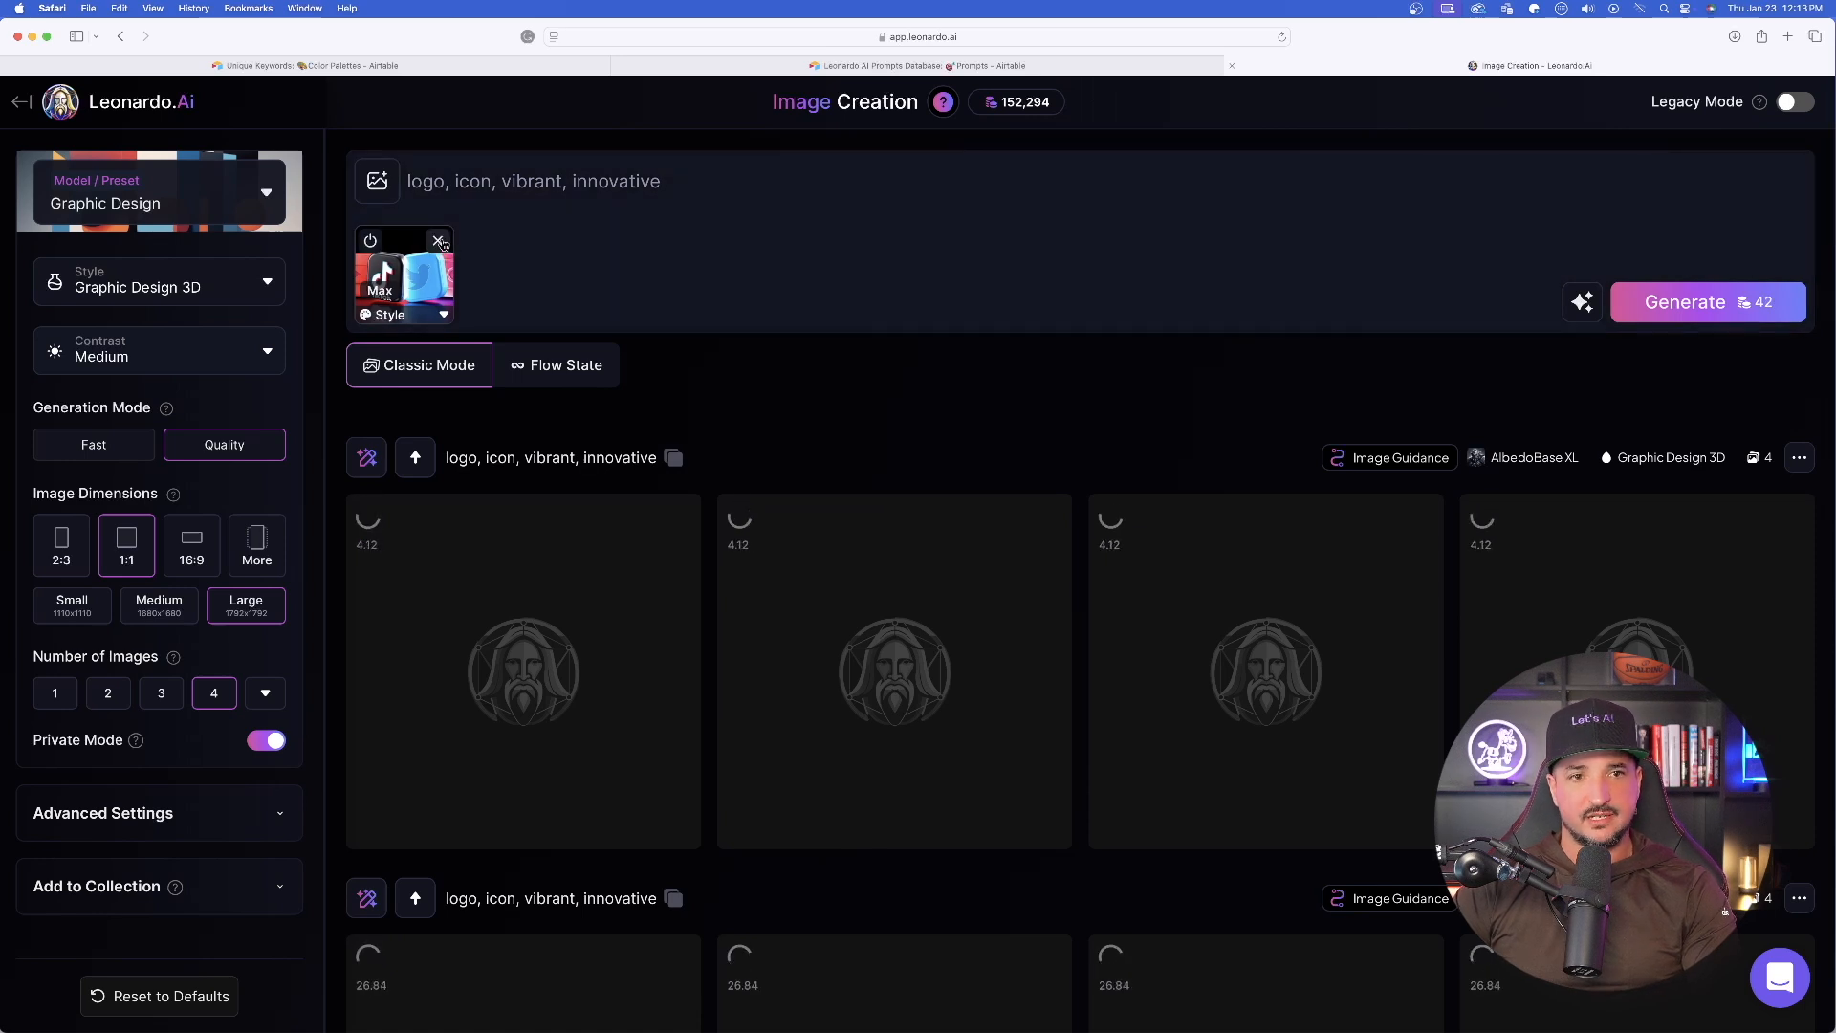
left_click(439, 241)
left_click_drag(1497, 288, 503, 274)
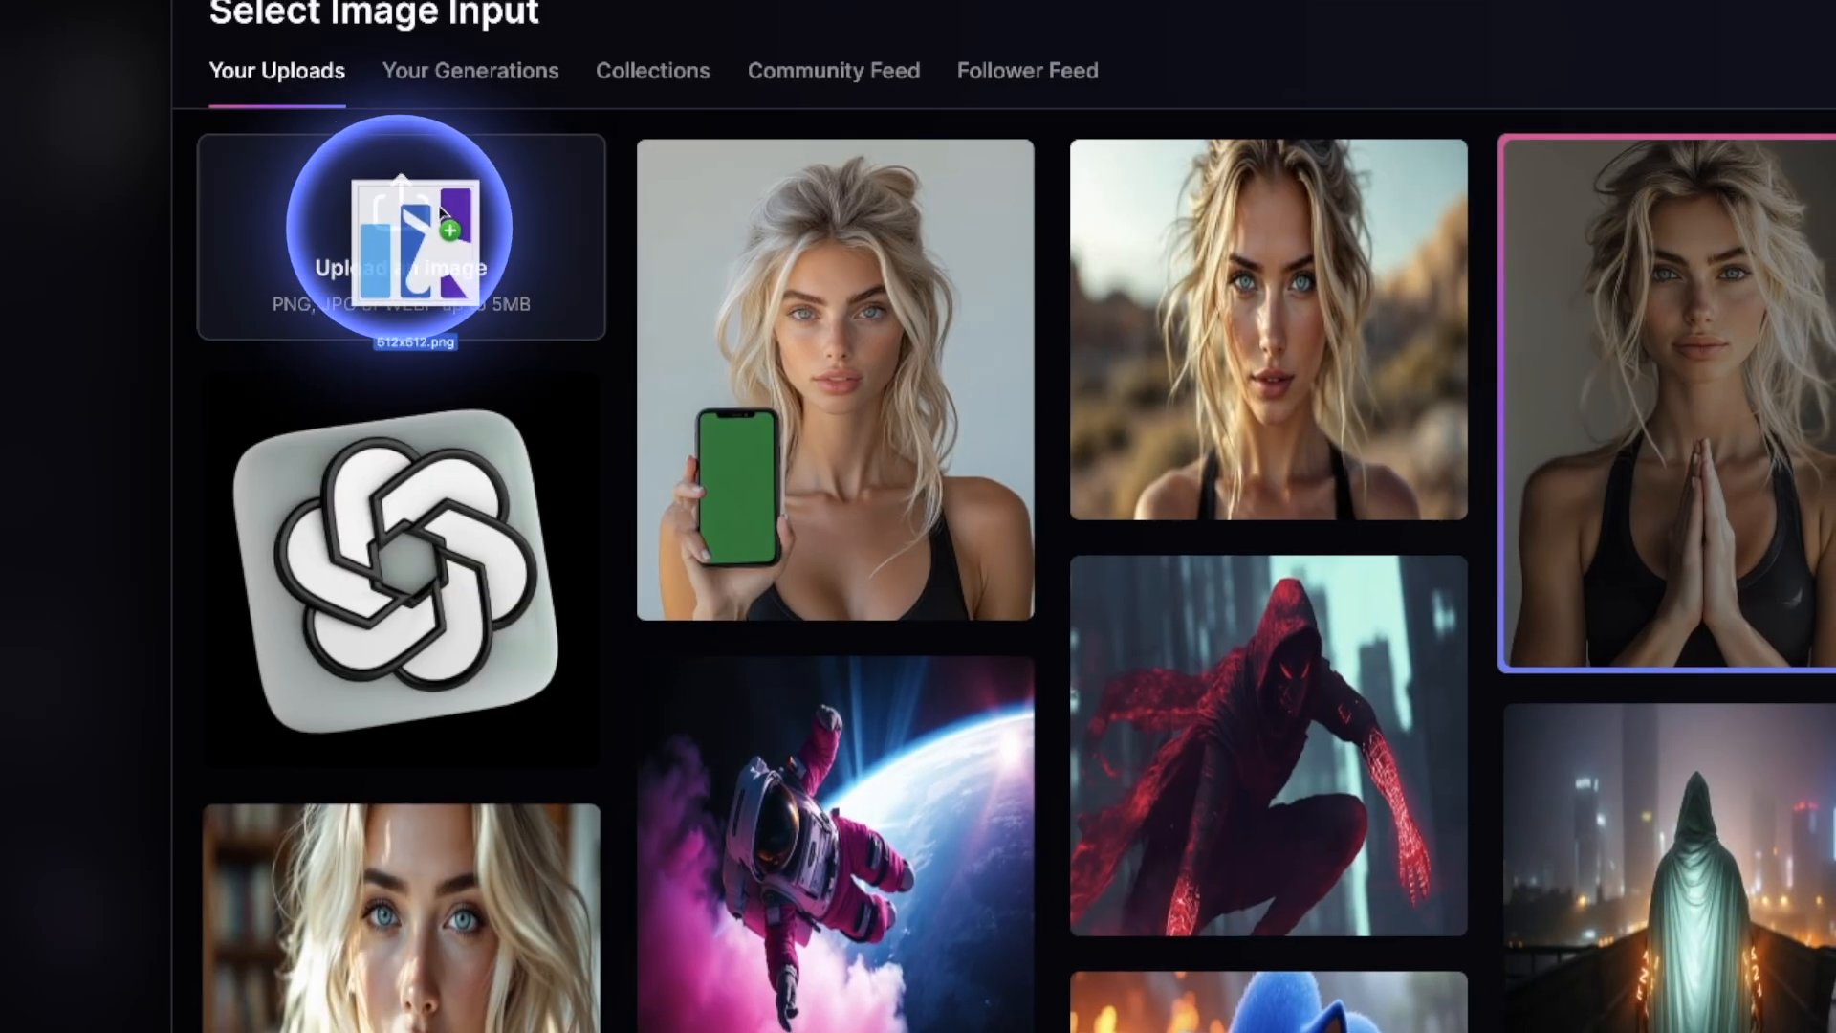
left_click_drag(430, 218, 426, 226)
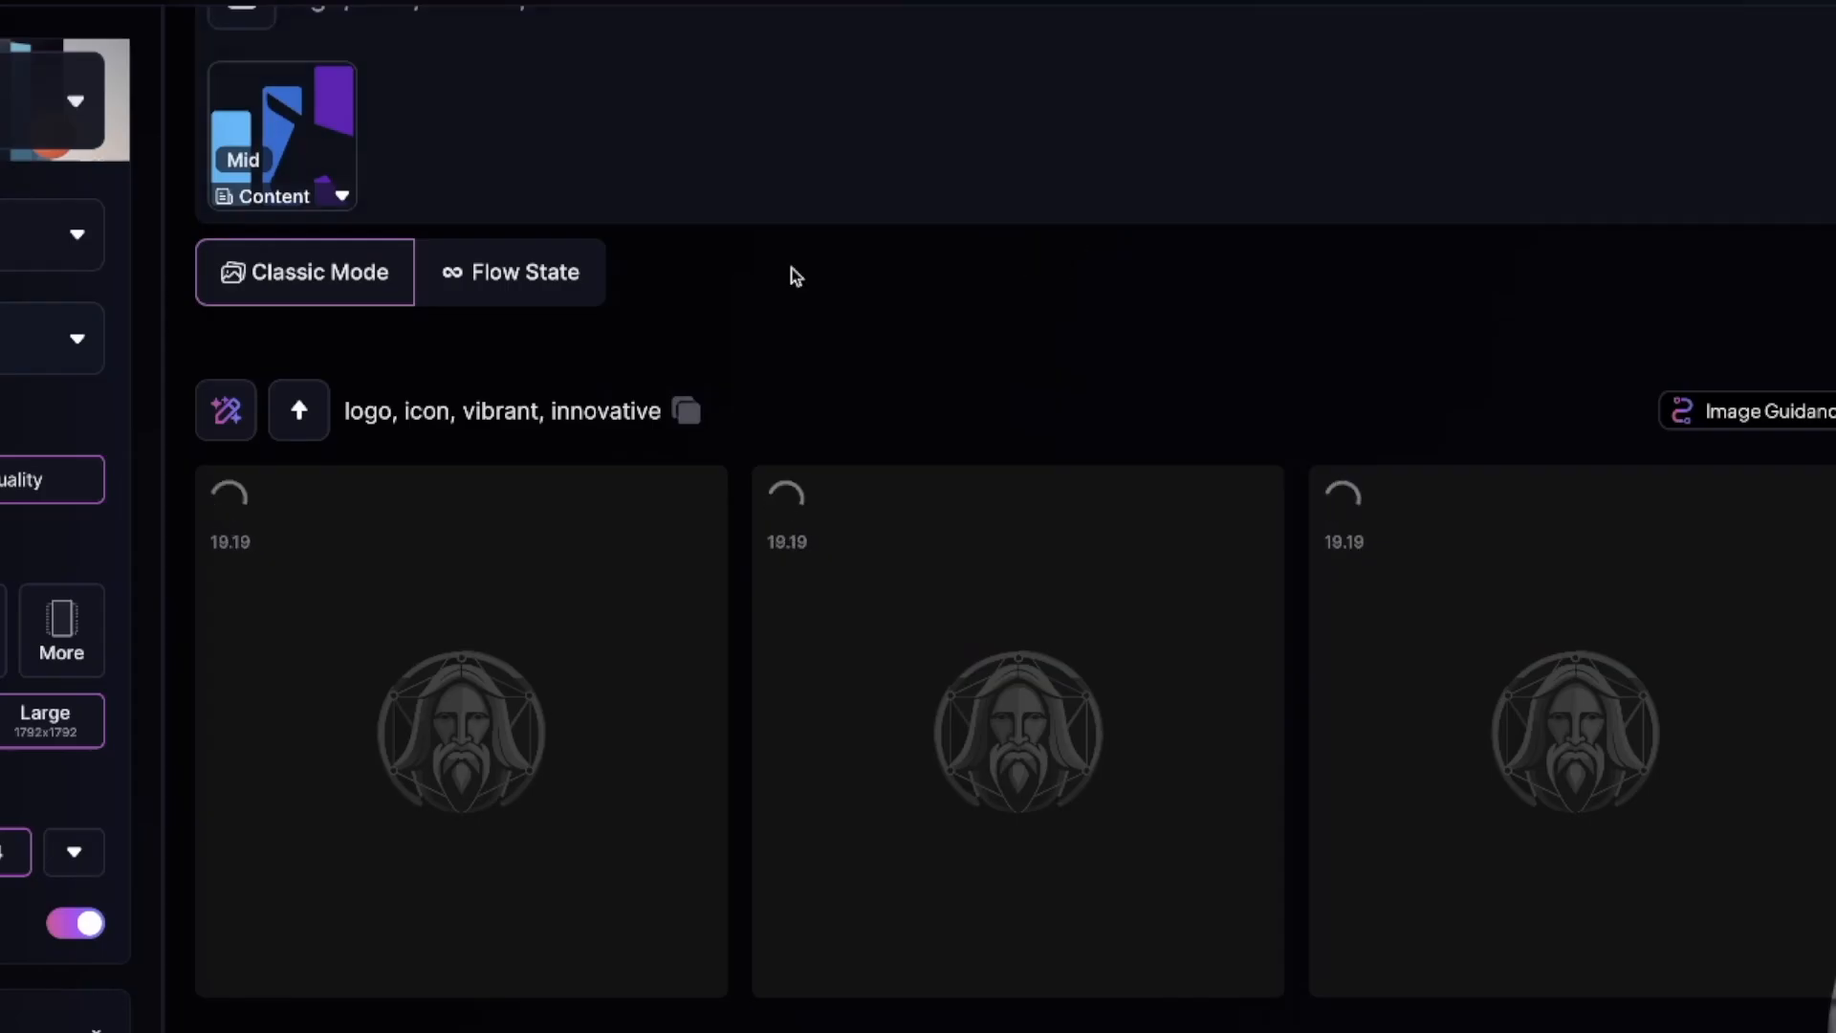
scroll(797, 277, "up", 2)
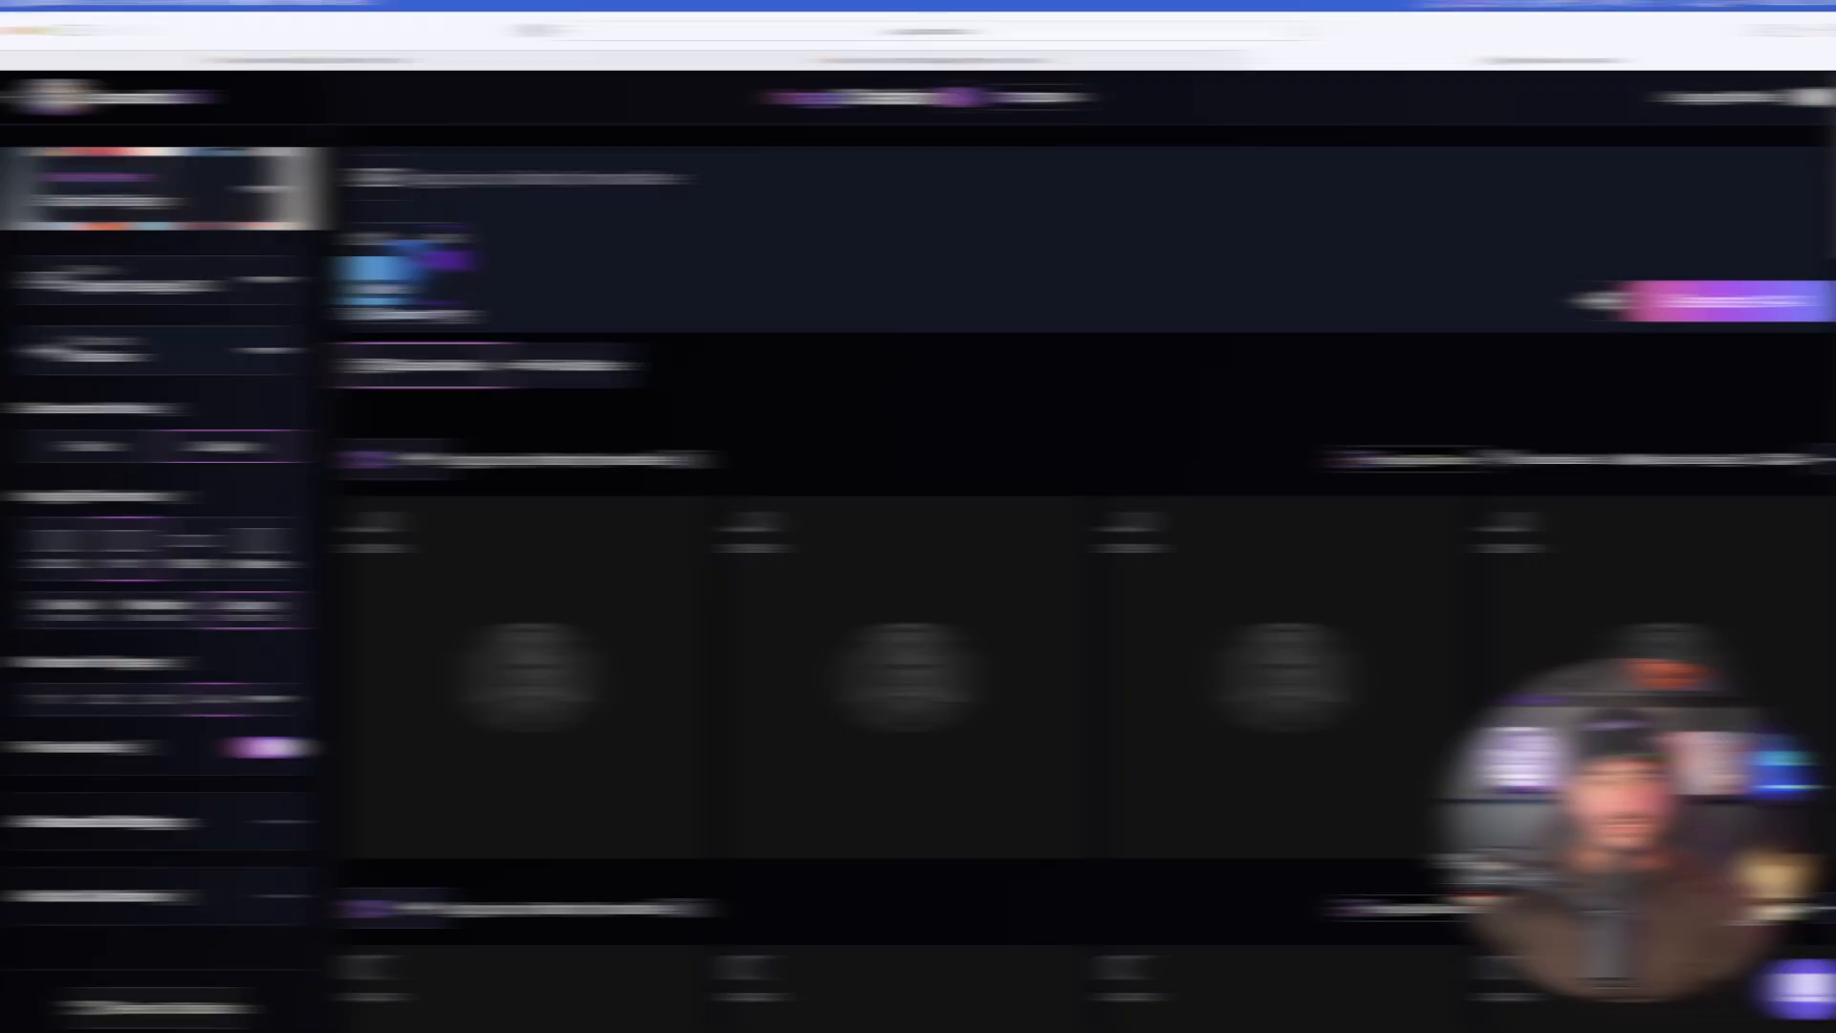
- Set the content reference's strength to High and add the past generation of a black TikTok icon as Style Reference
left_click(320, 196)
left_click(628, 424)
left_click(379, 183)
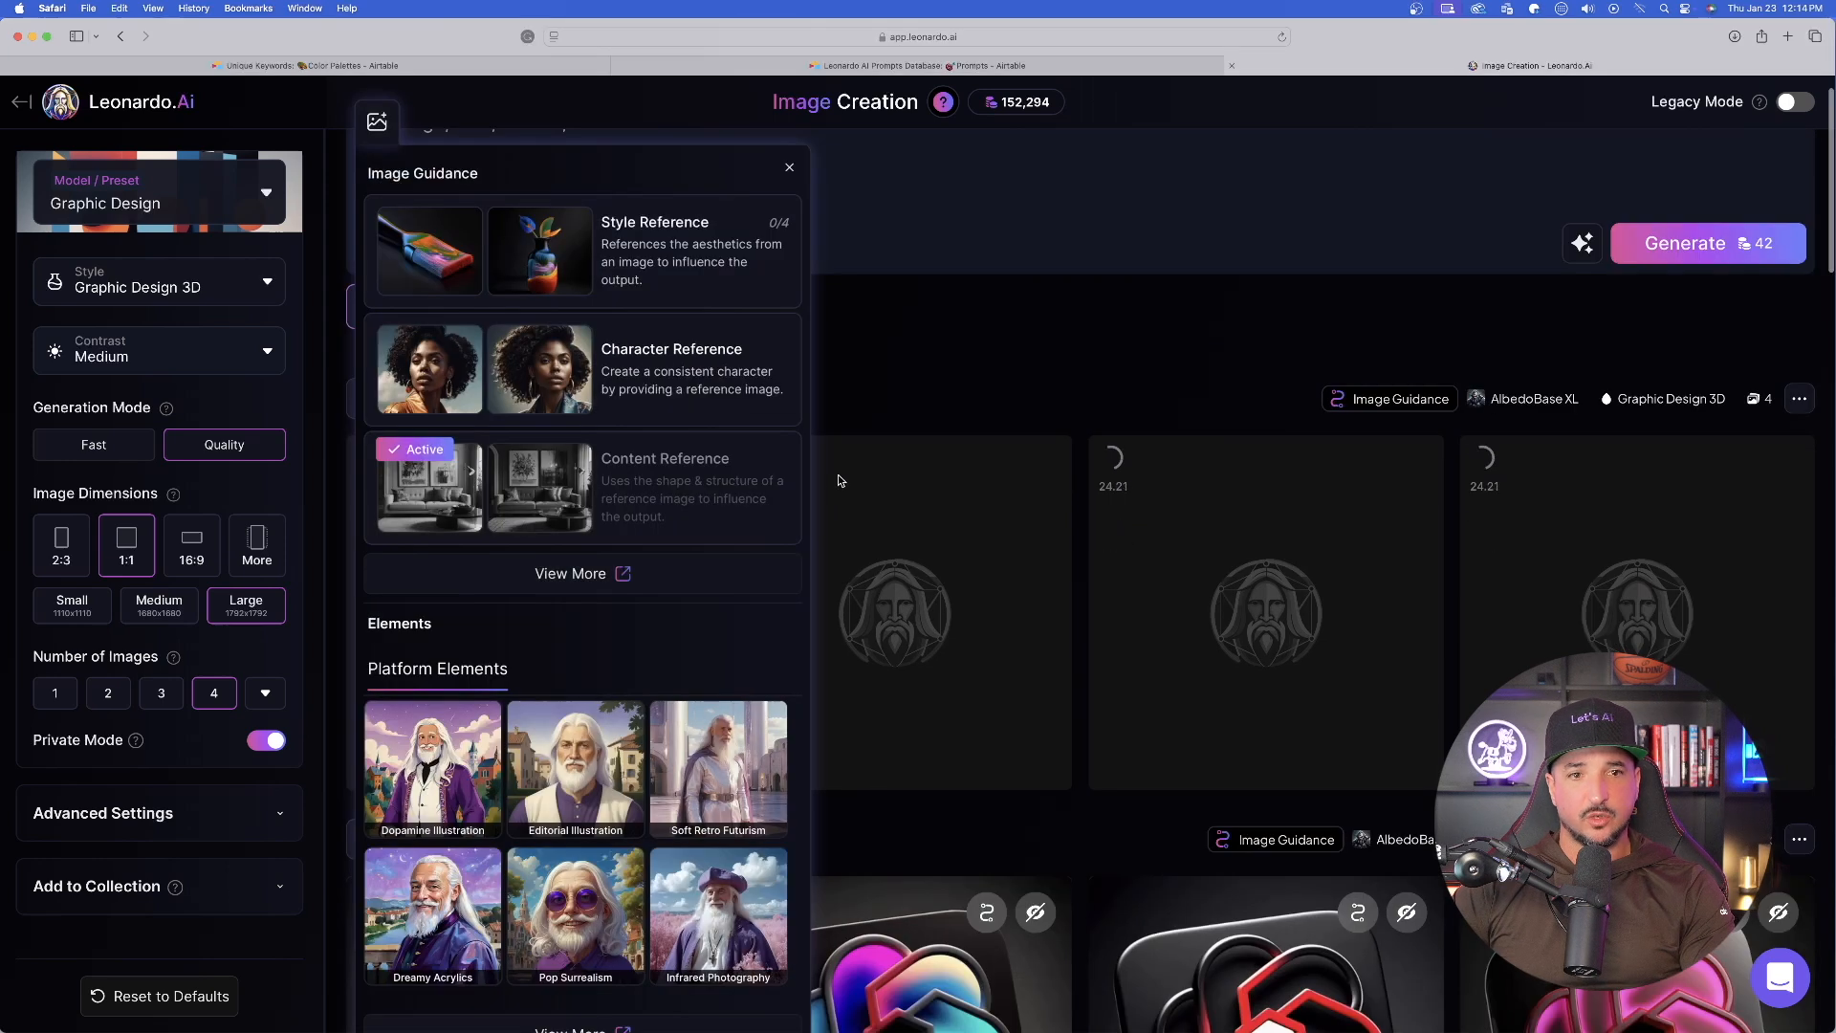
left_click(590, 241)
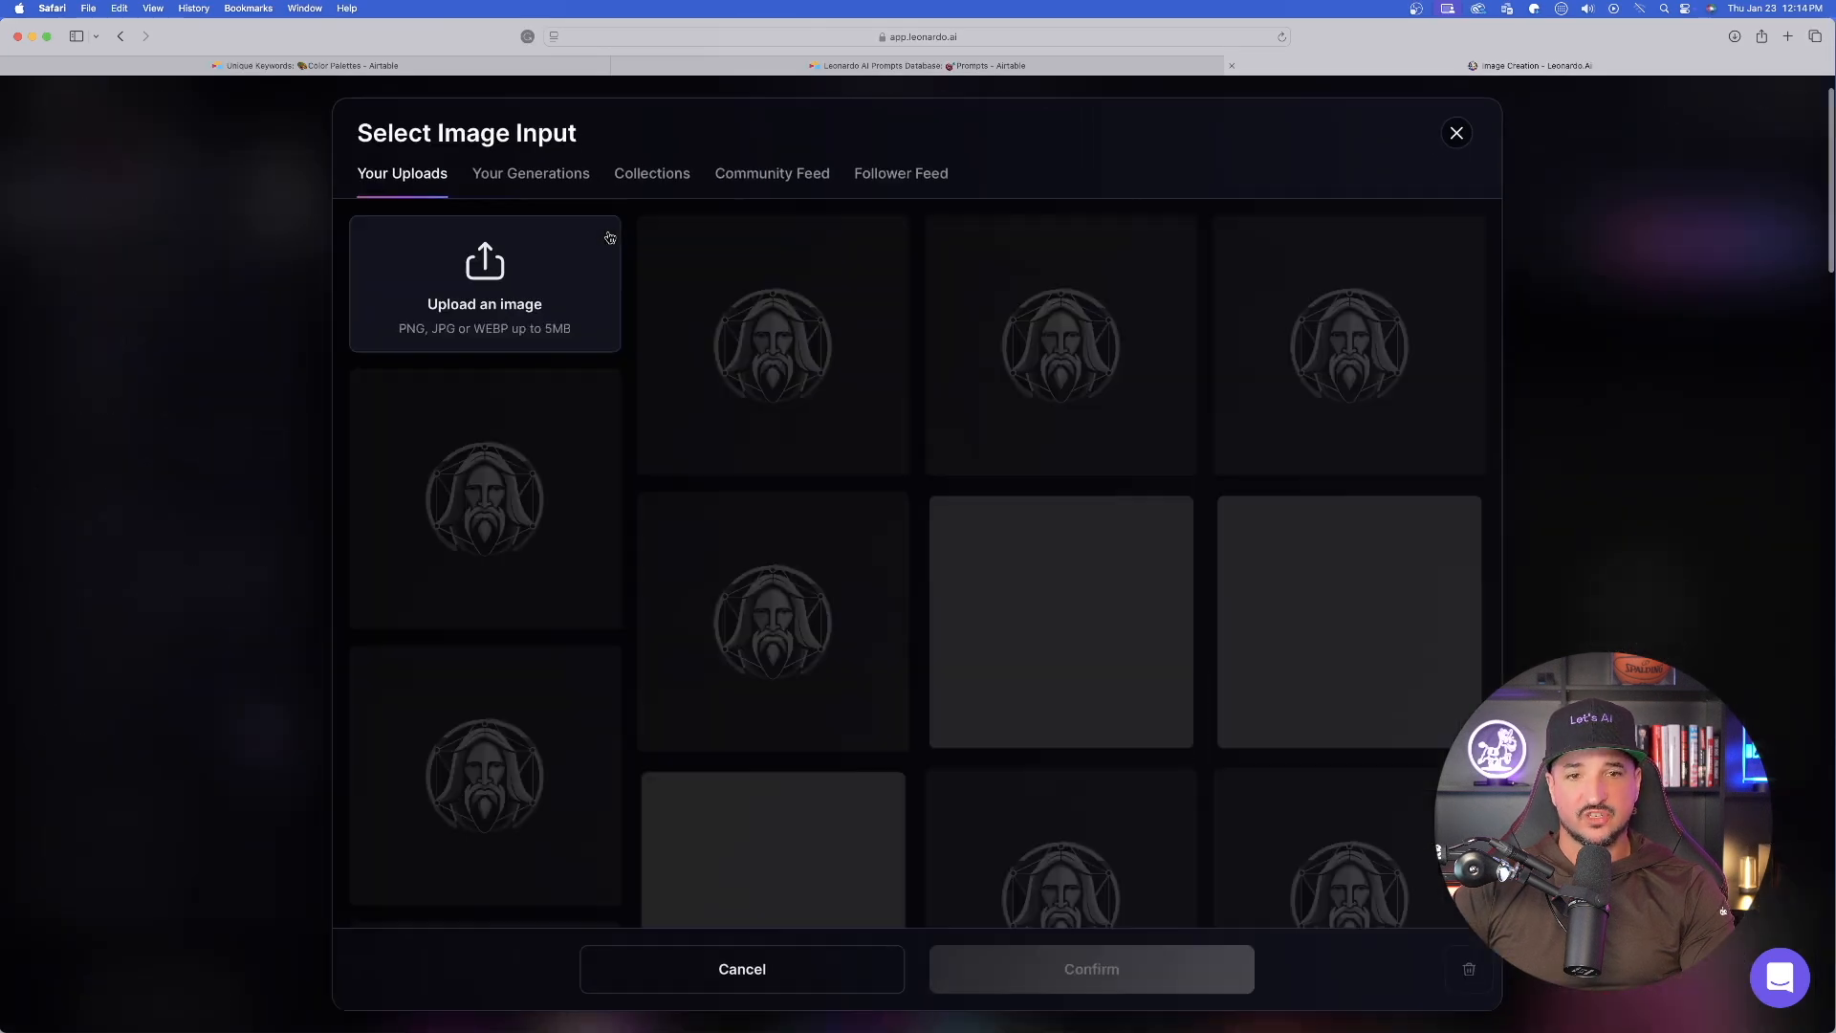
left_click(529, 171)
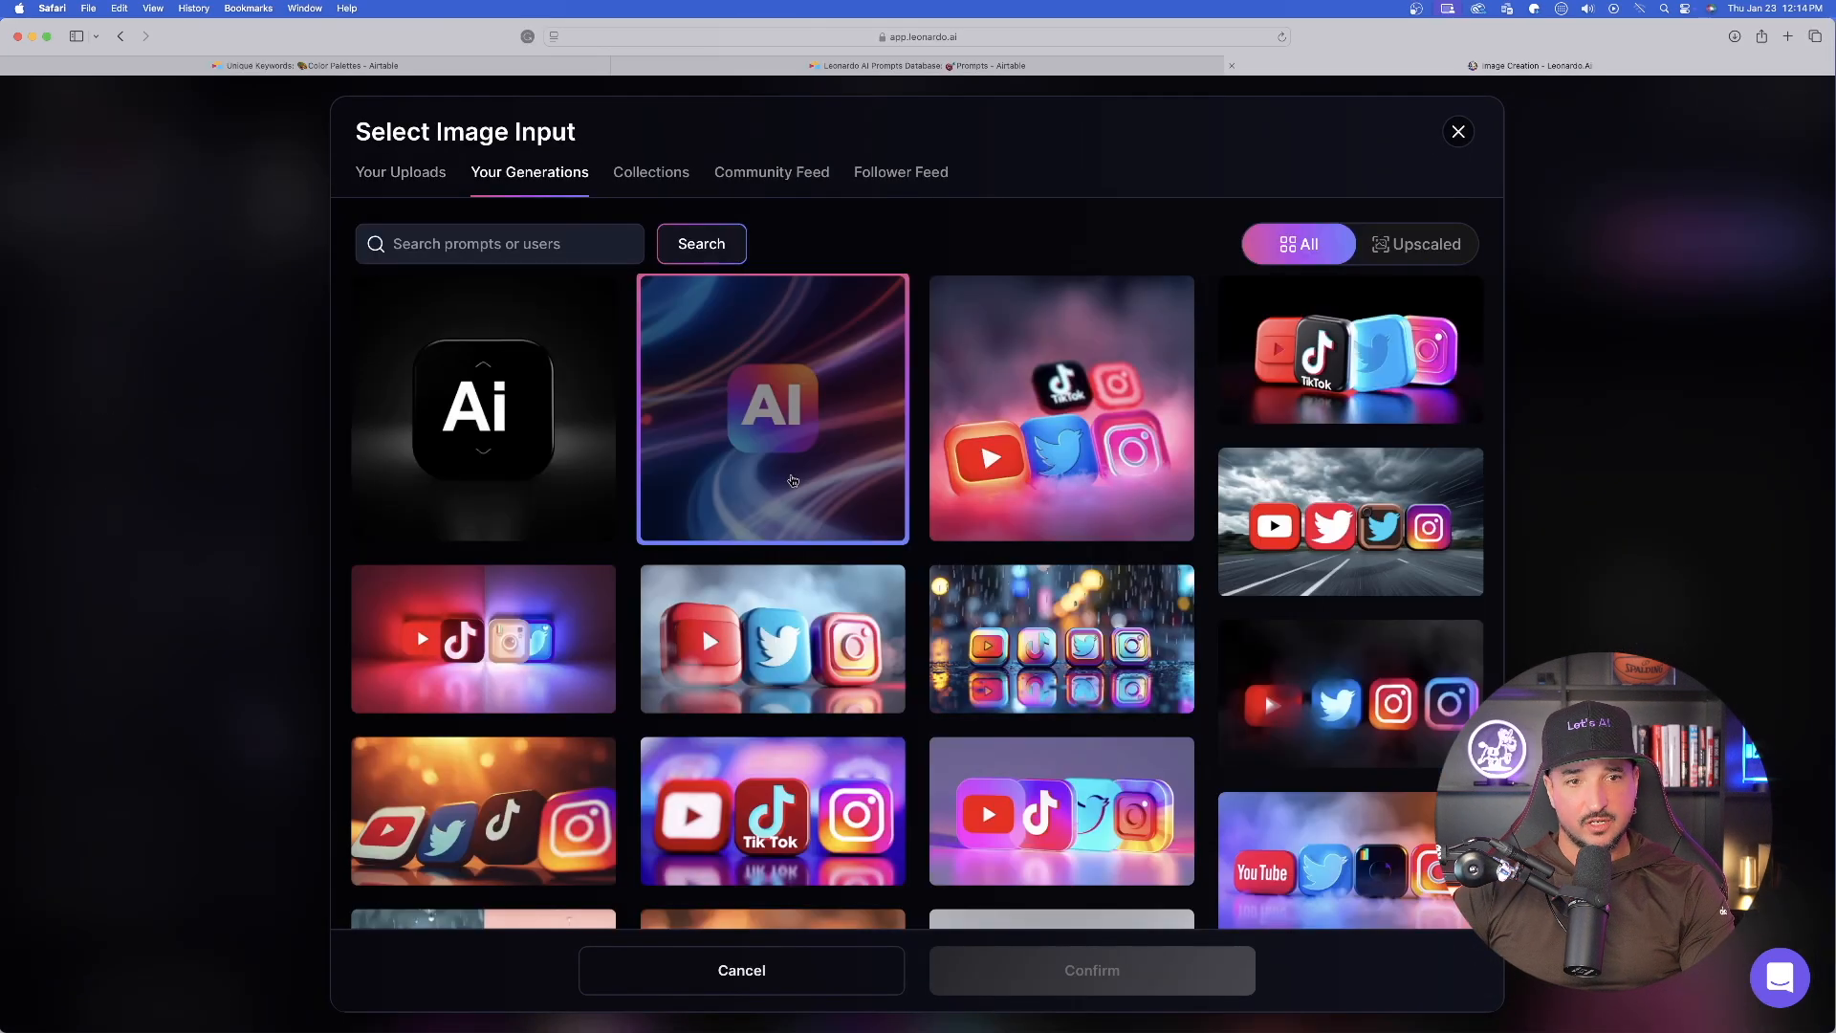
scroll(814, 572, "down", 5)
scroll(814, 572, "down", 4)
left_click(483, 658)
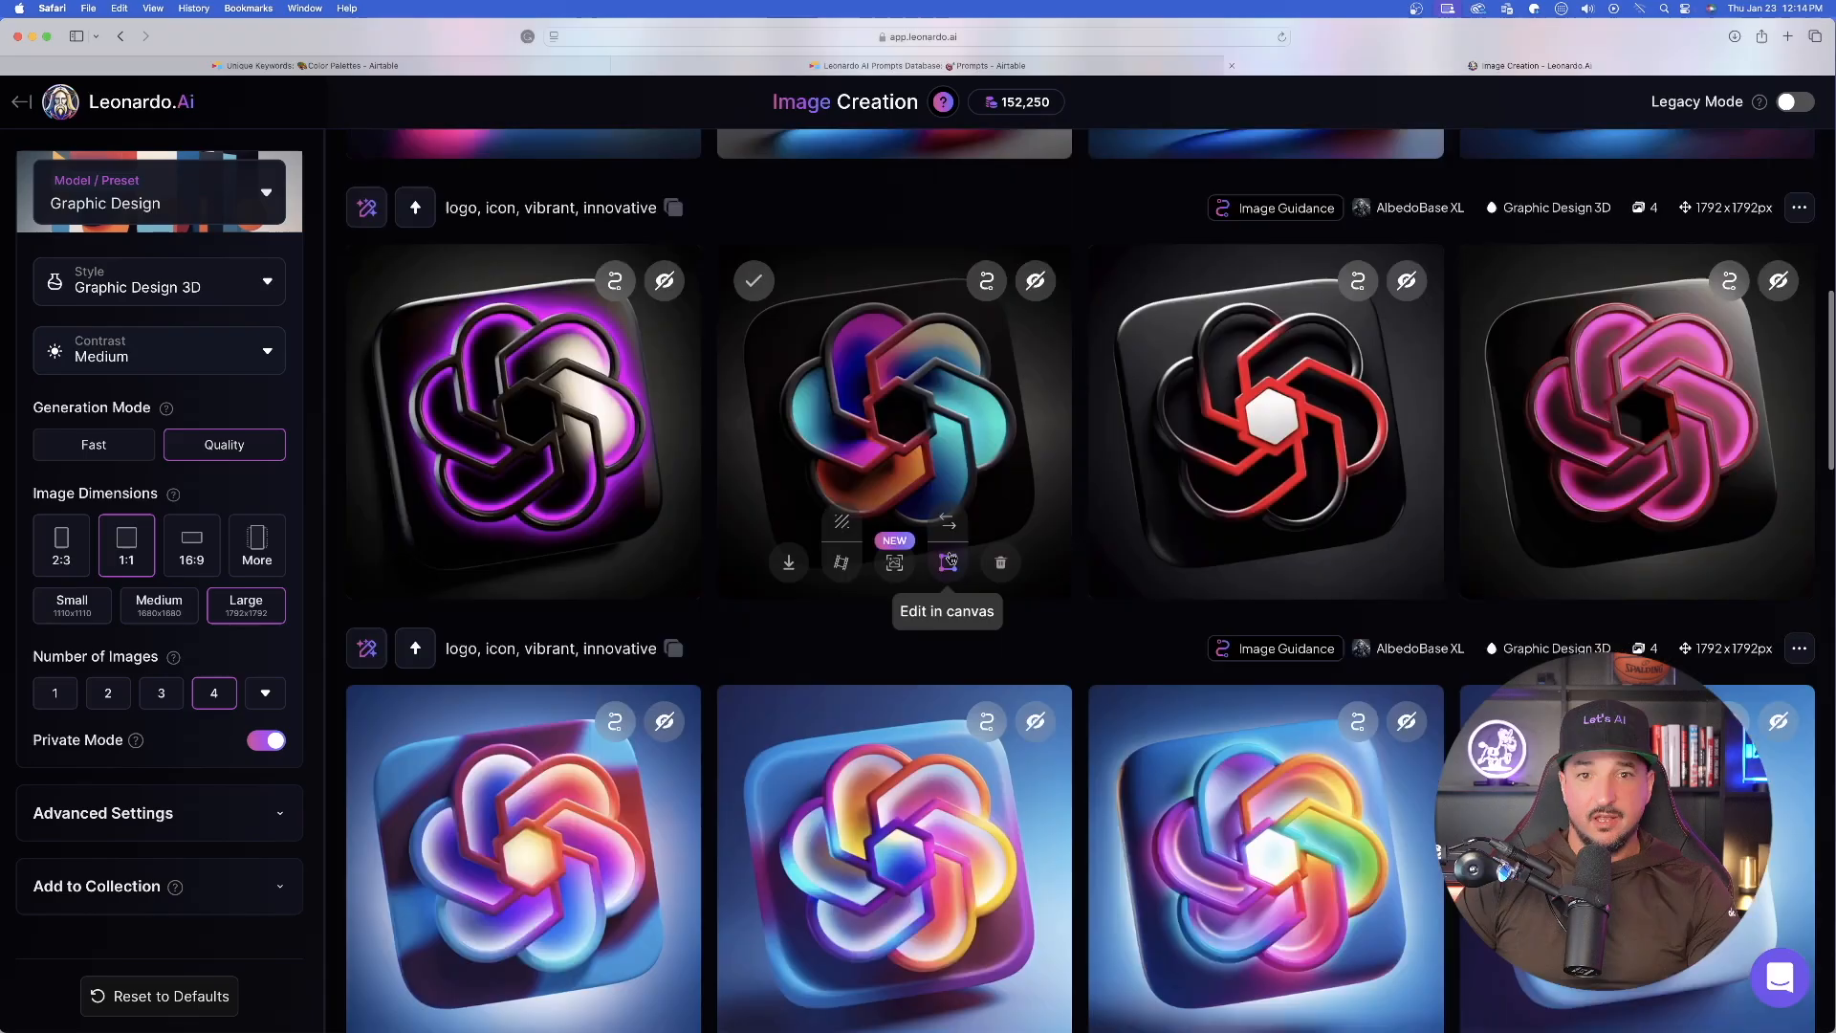
- Examine enlarged versions of the multicolored, red and pink flower-shaped logos from the batch on black backgrounds
left_click(879, 393)
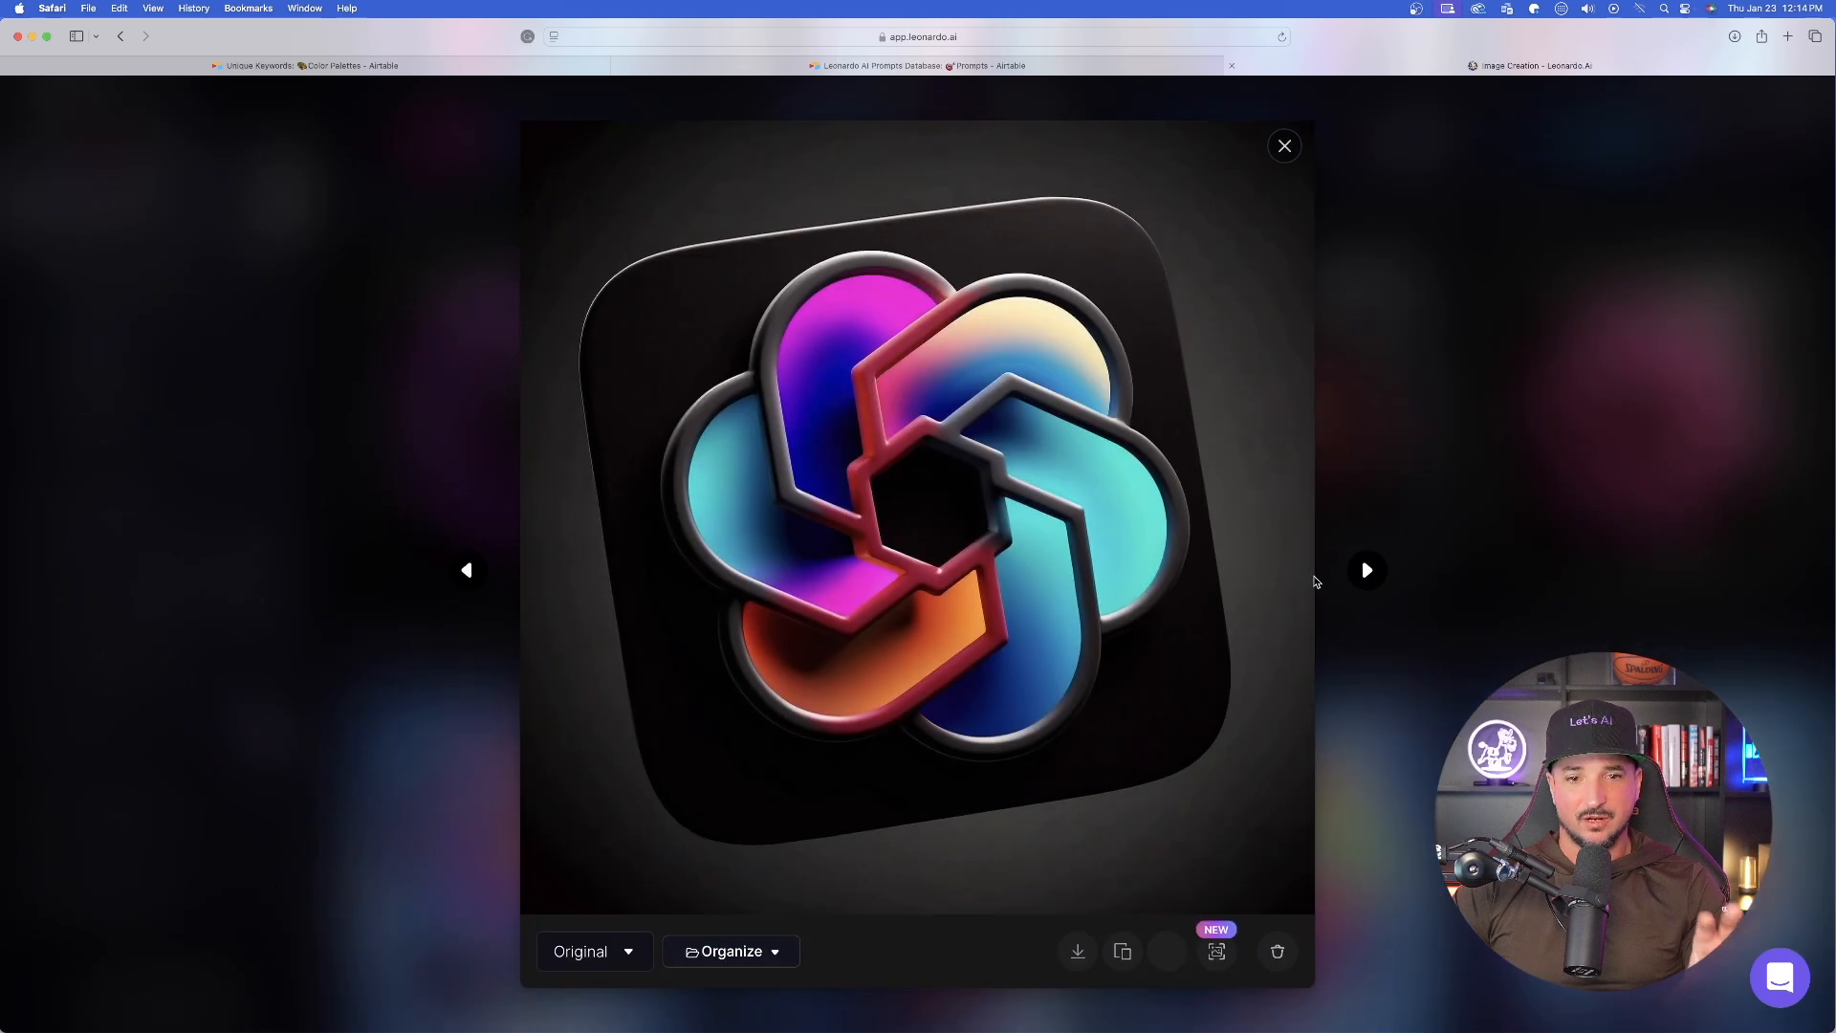
left_click(1367, 571)
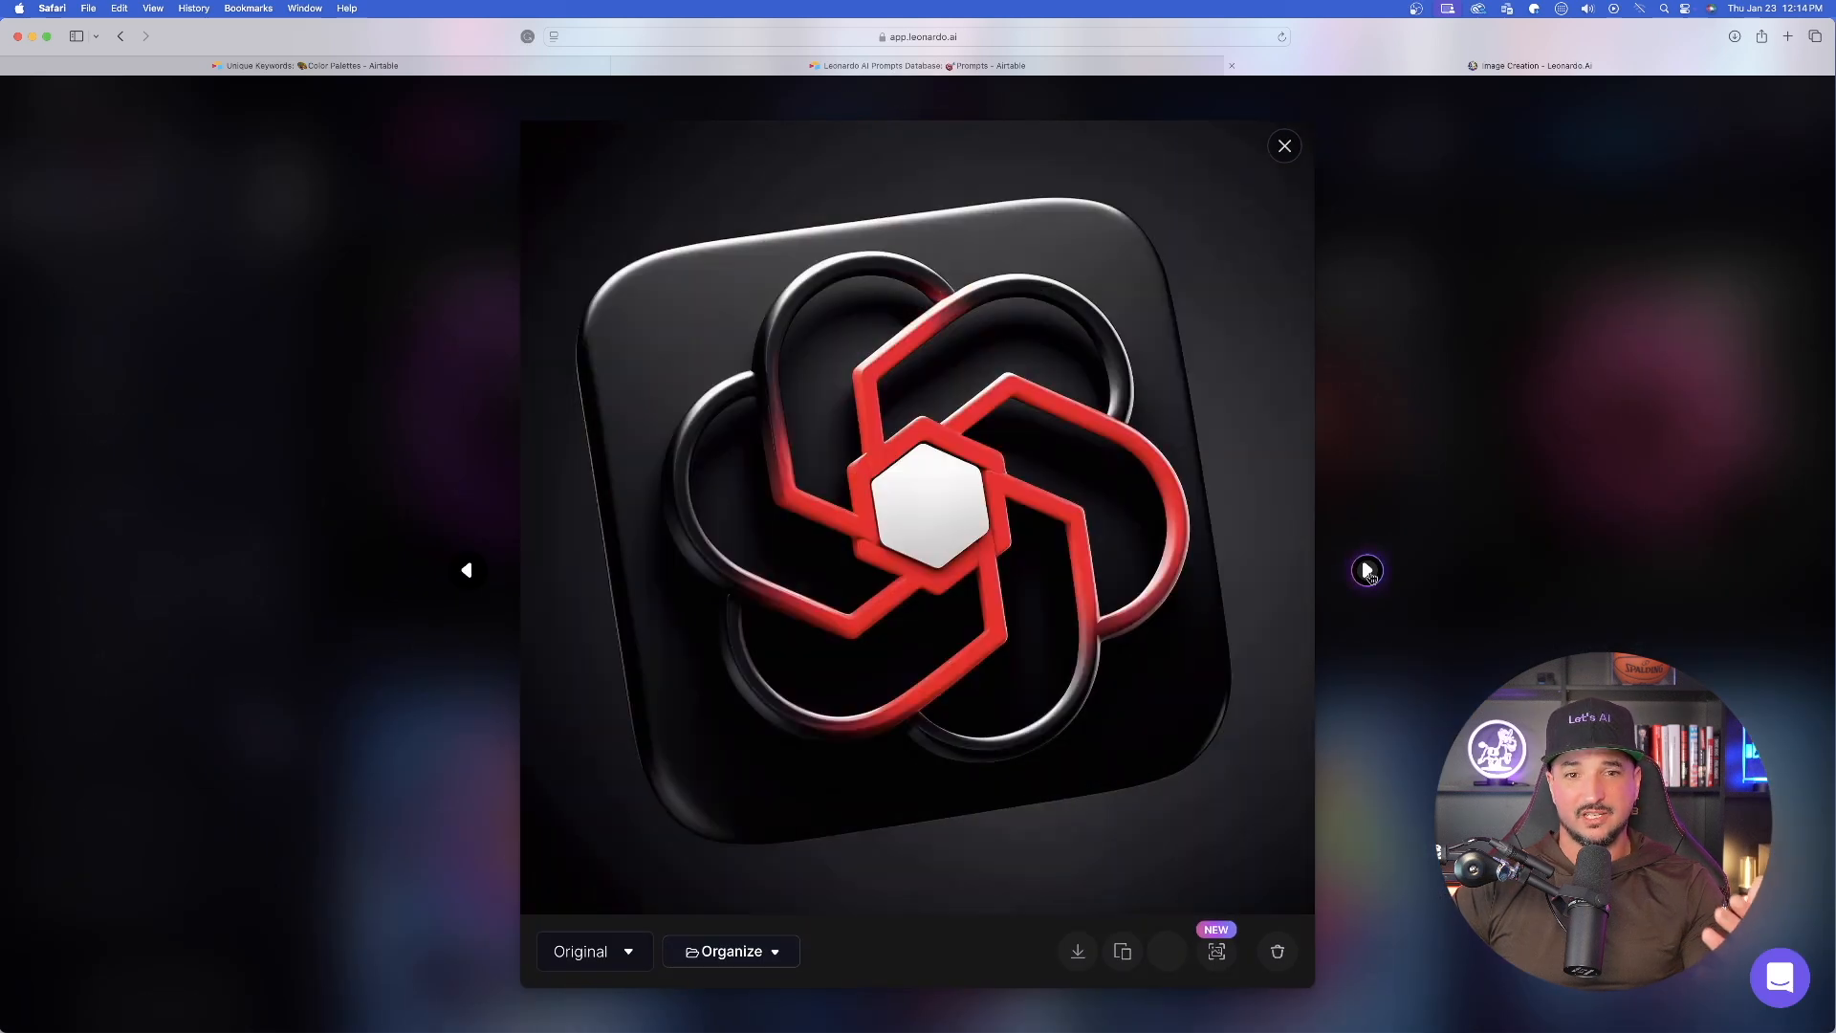
left_click(1285, 147)
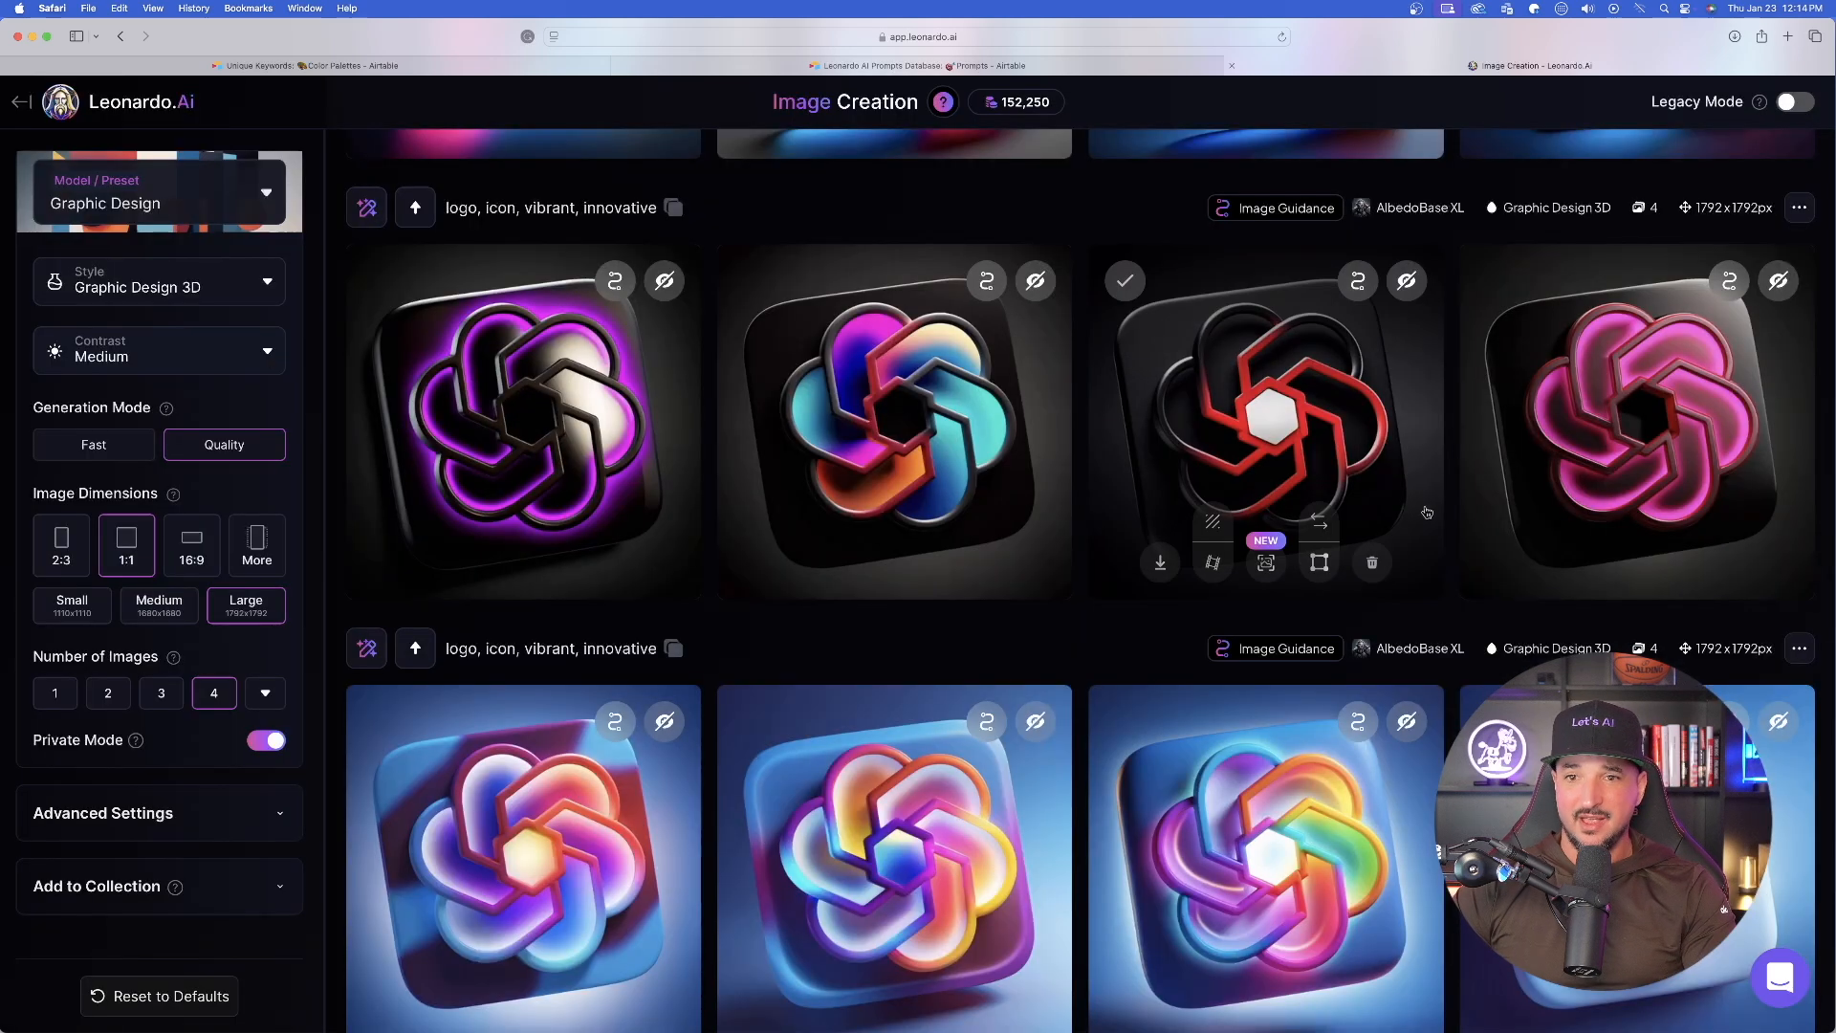
left_click(1595, 432)
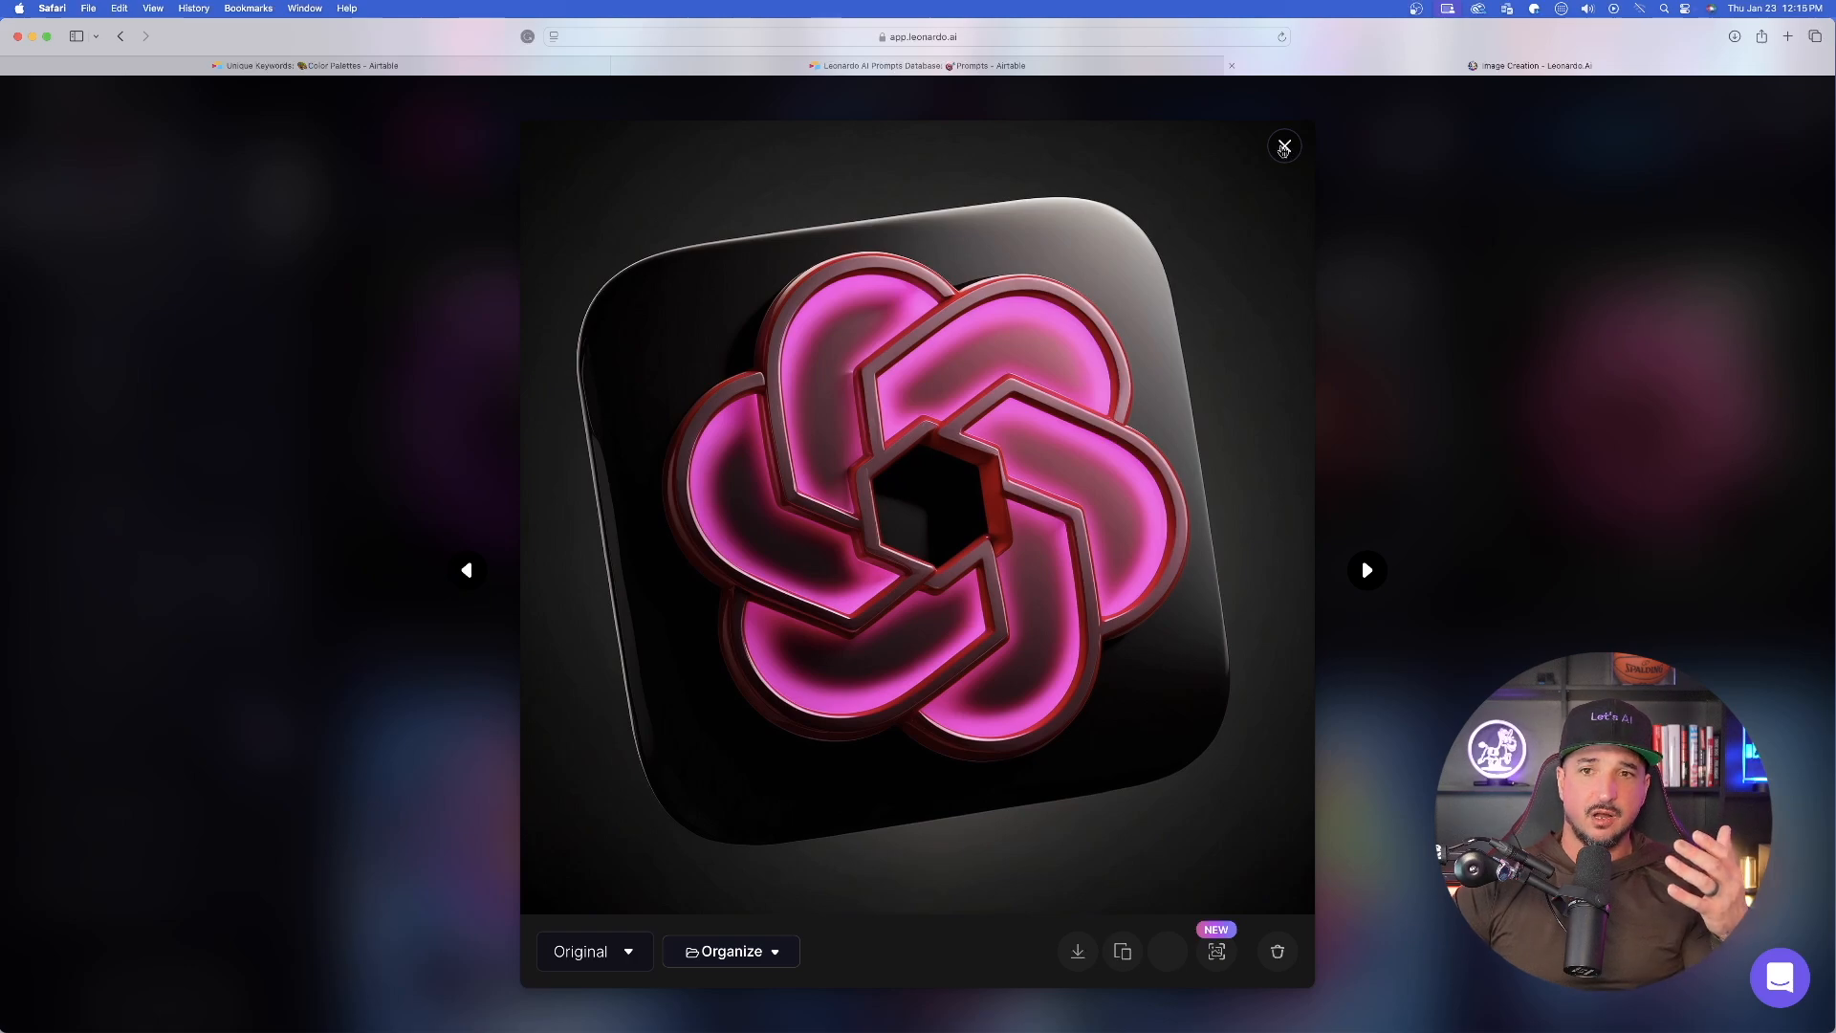
left_click(1284, 147)
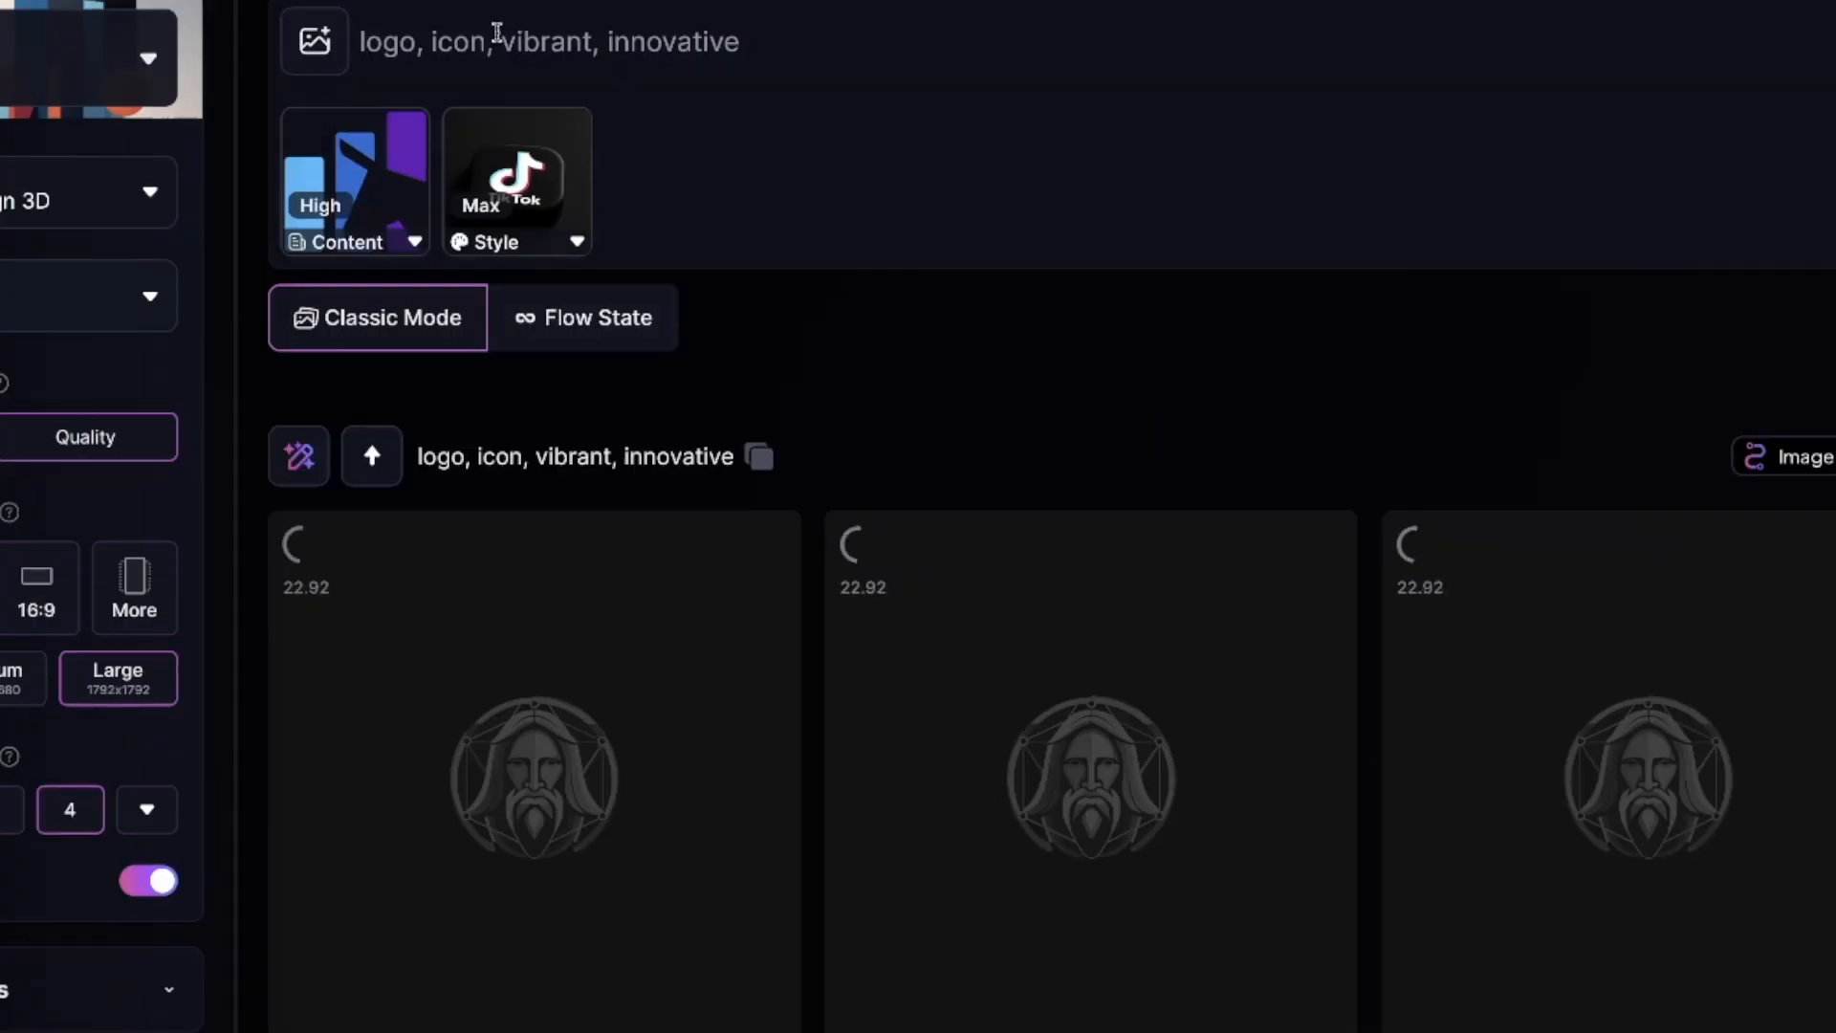
- Replace "vibrant" with "matte black" in the prompt
left_click(499, 38)
double_click(532, 40)
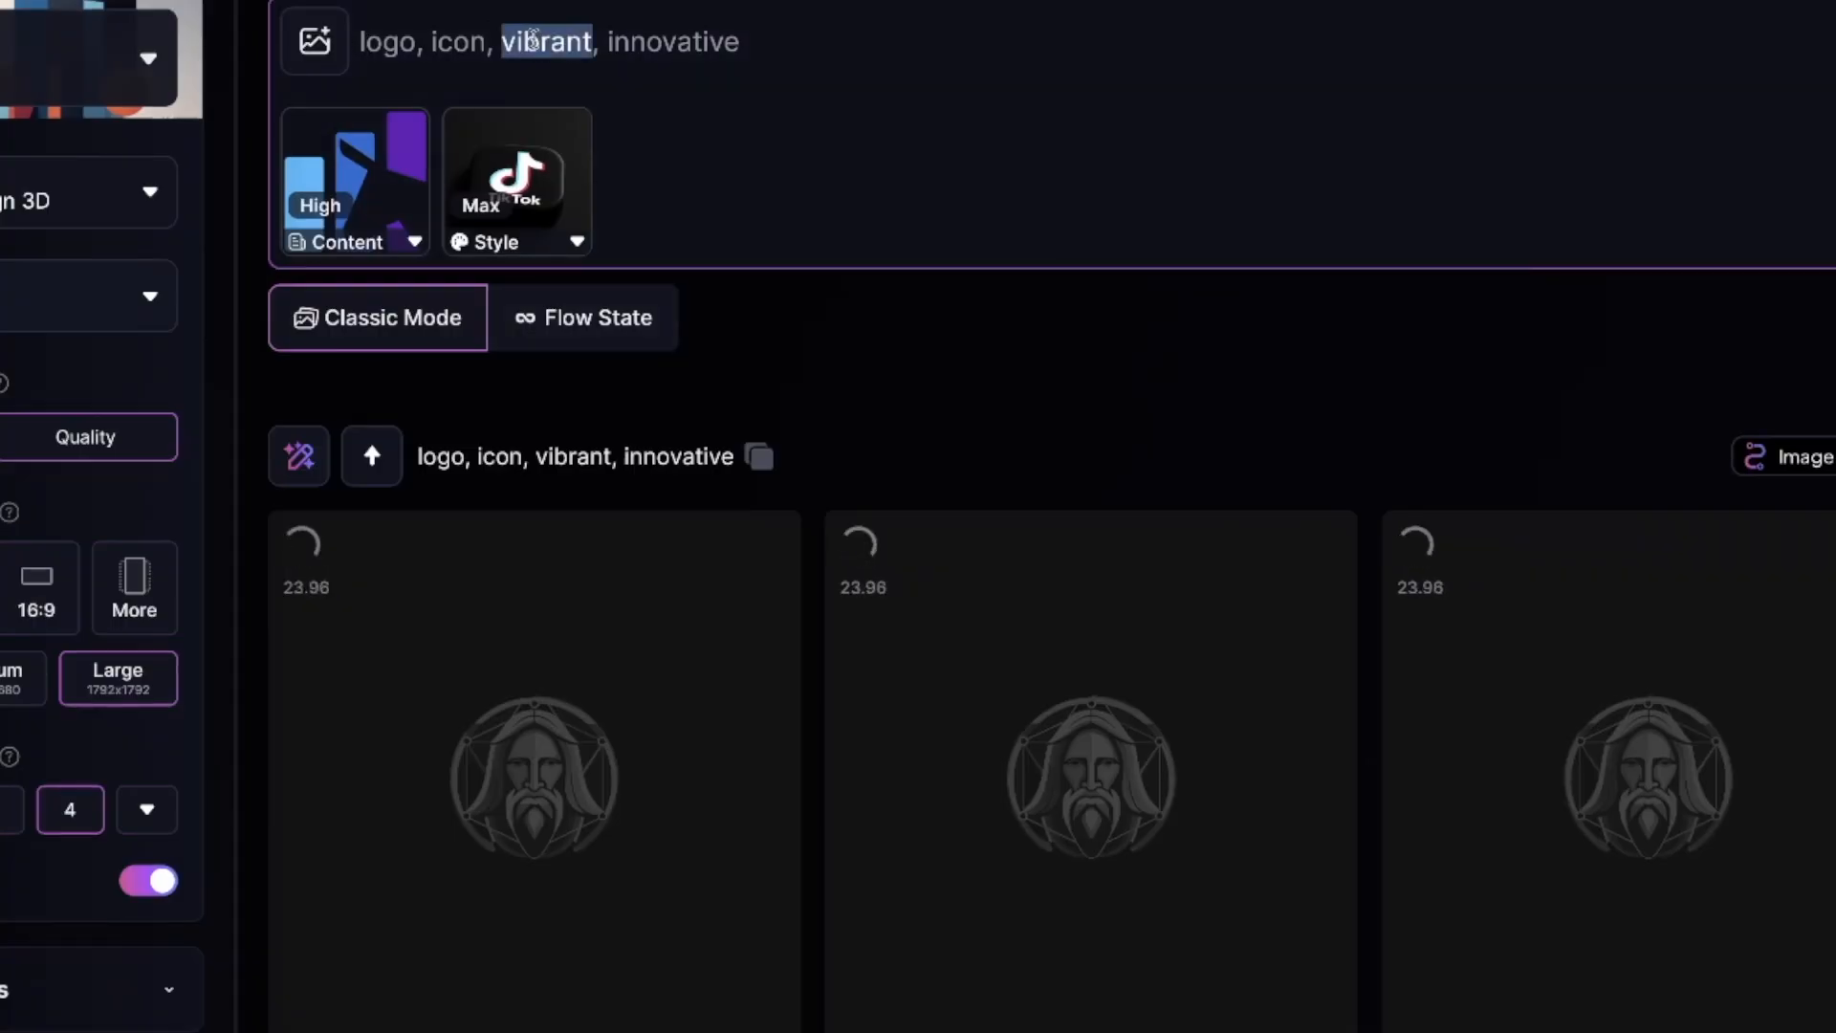
key("BackSpace")
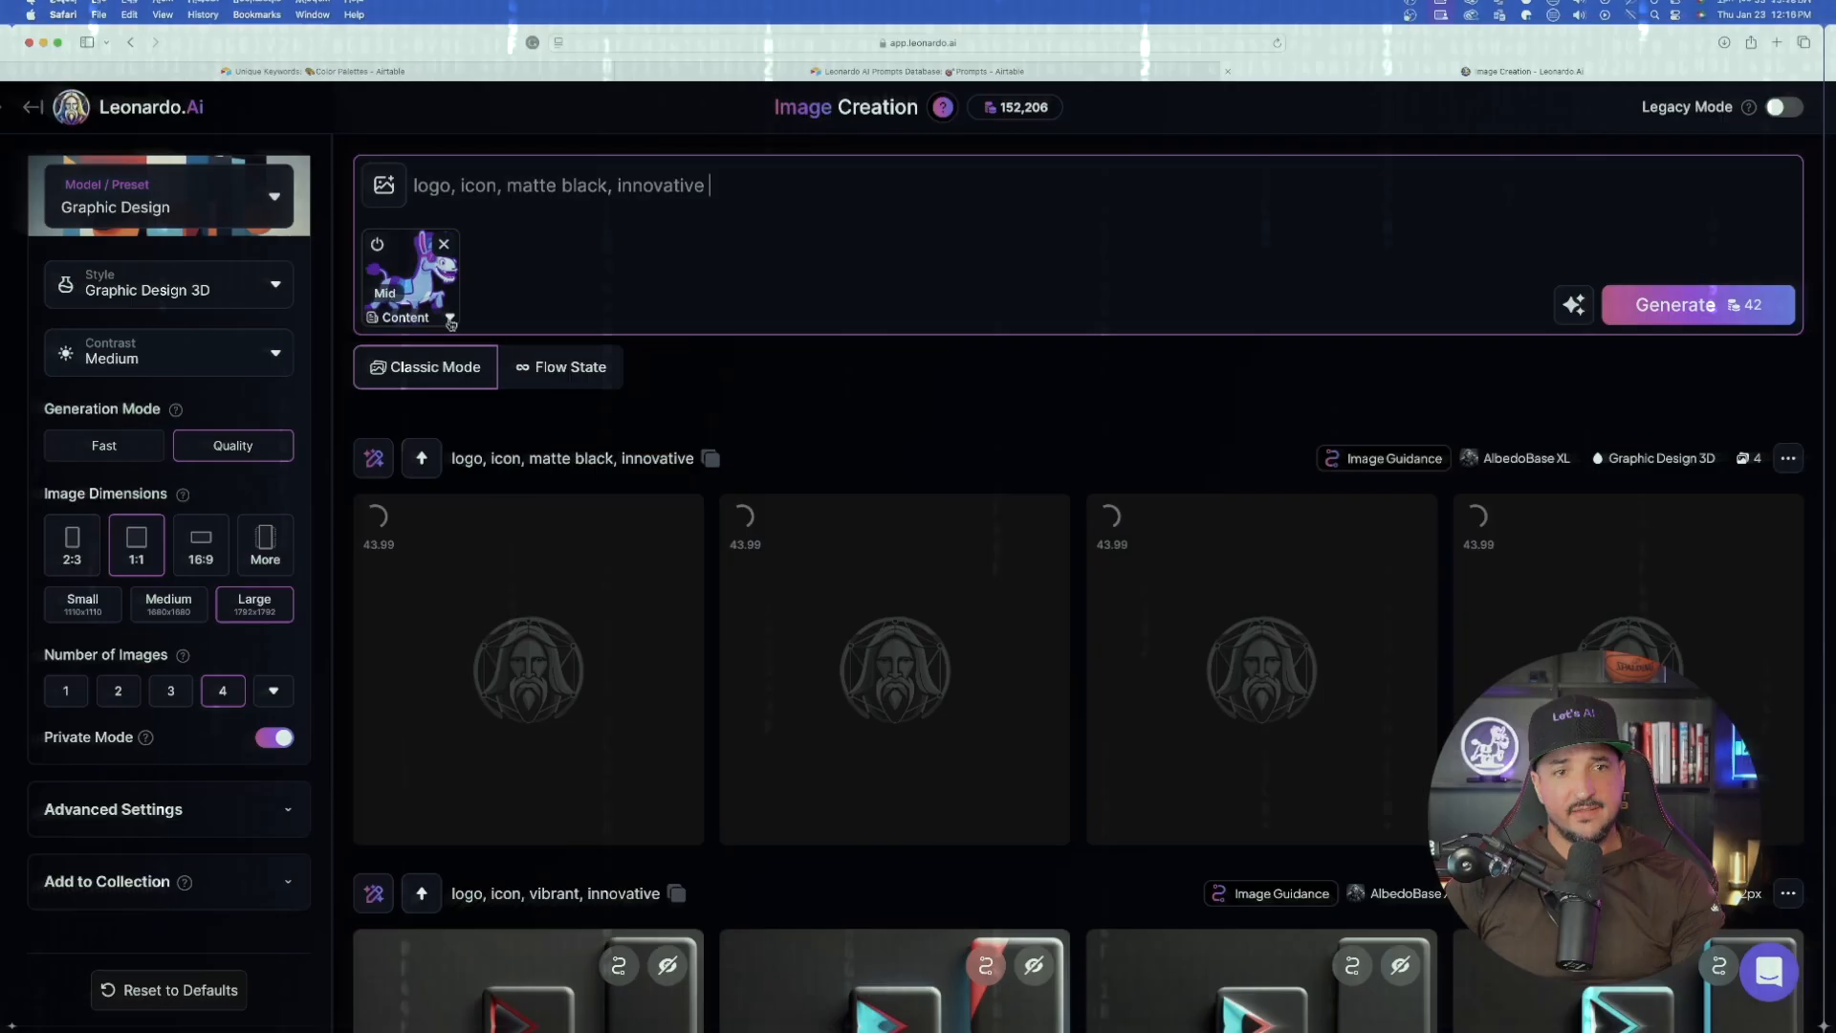
- Set the donkey Content Reference's strength to High
left_click(451, 323)
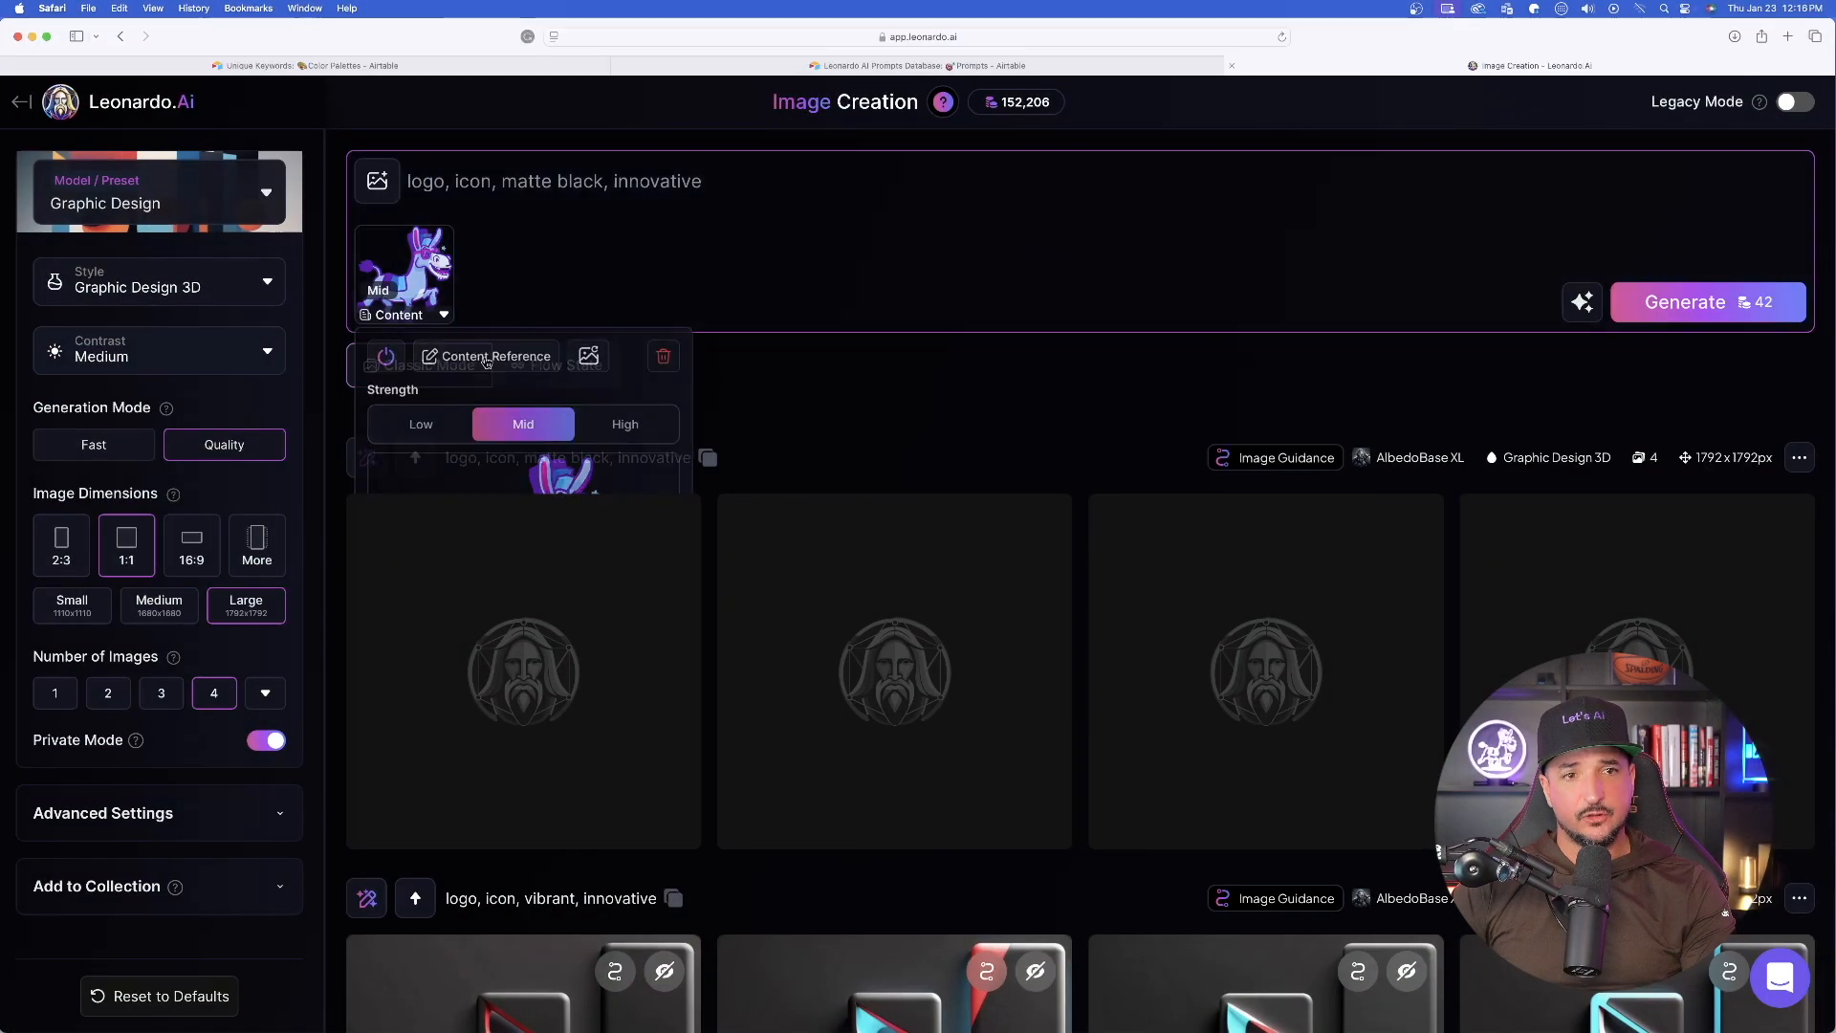
left_click(631, 425)
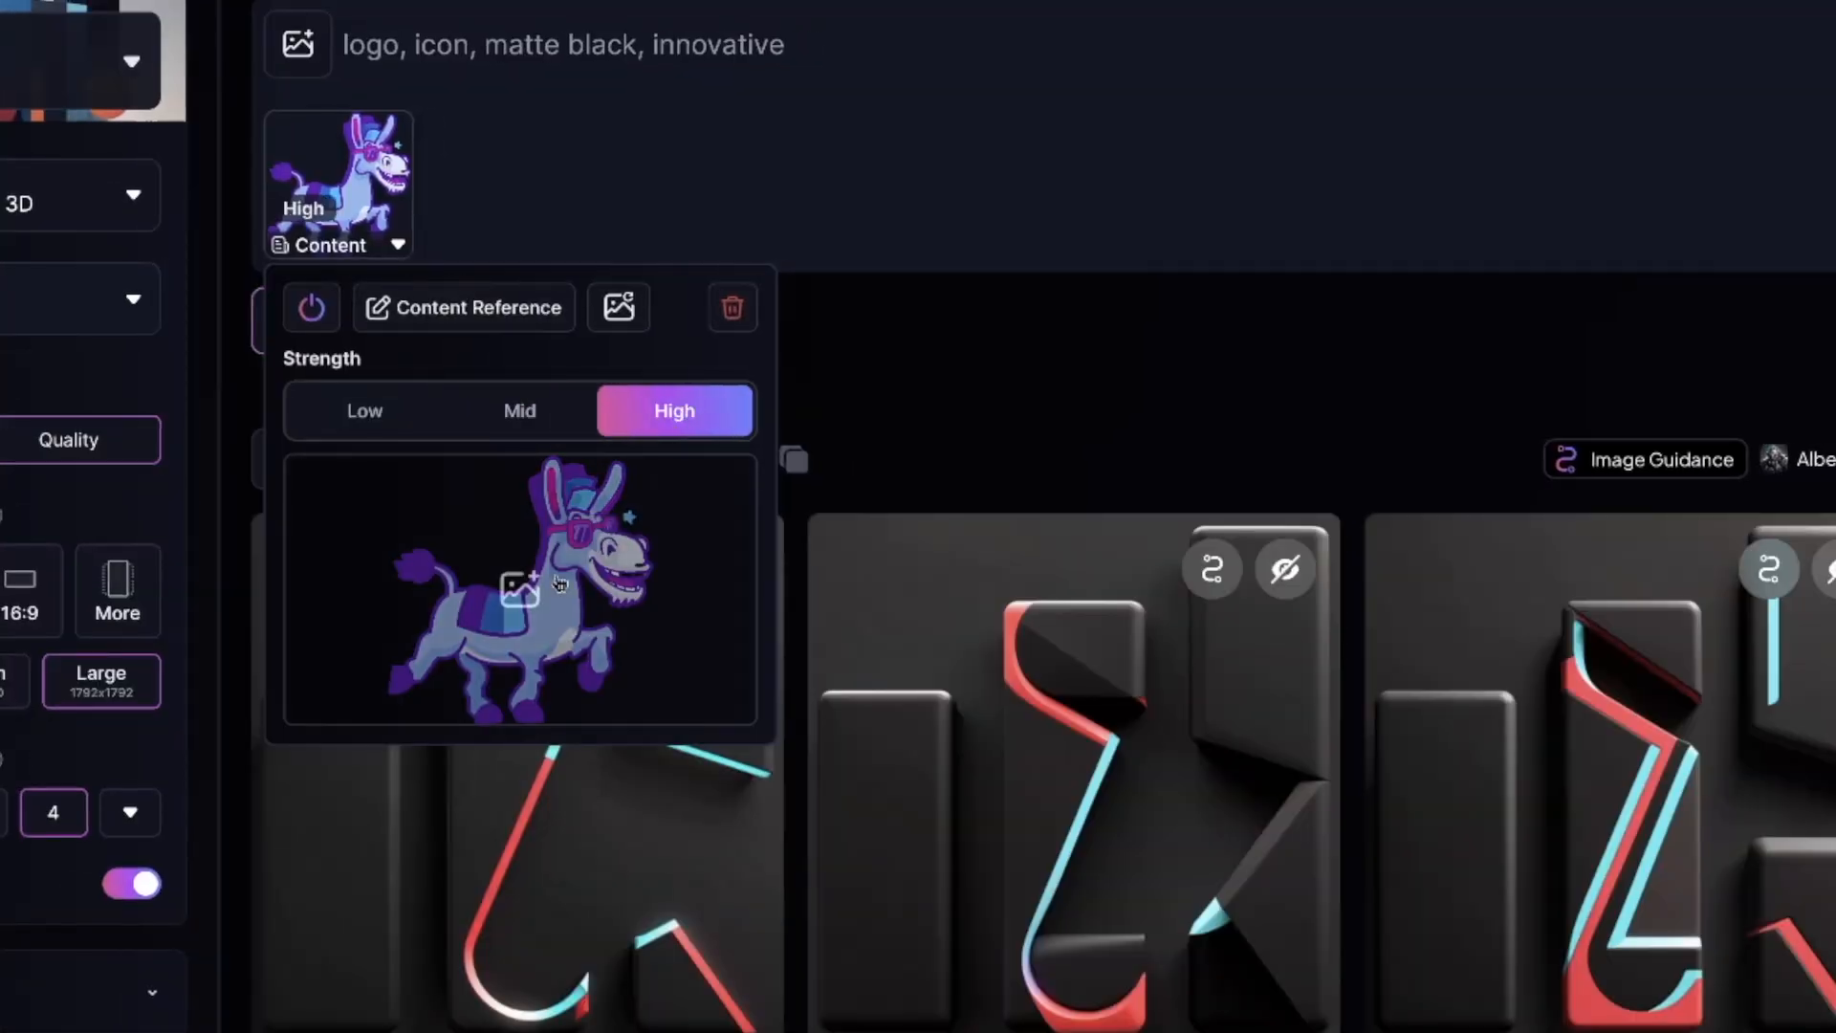
left_click(782, 139)
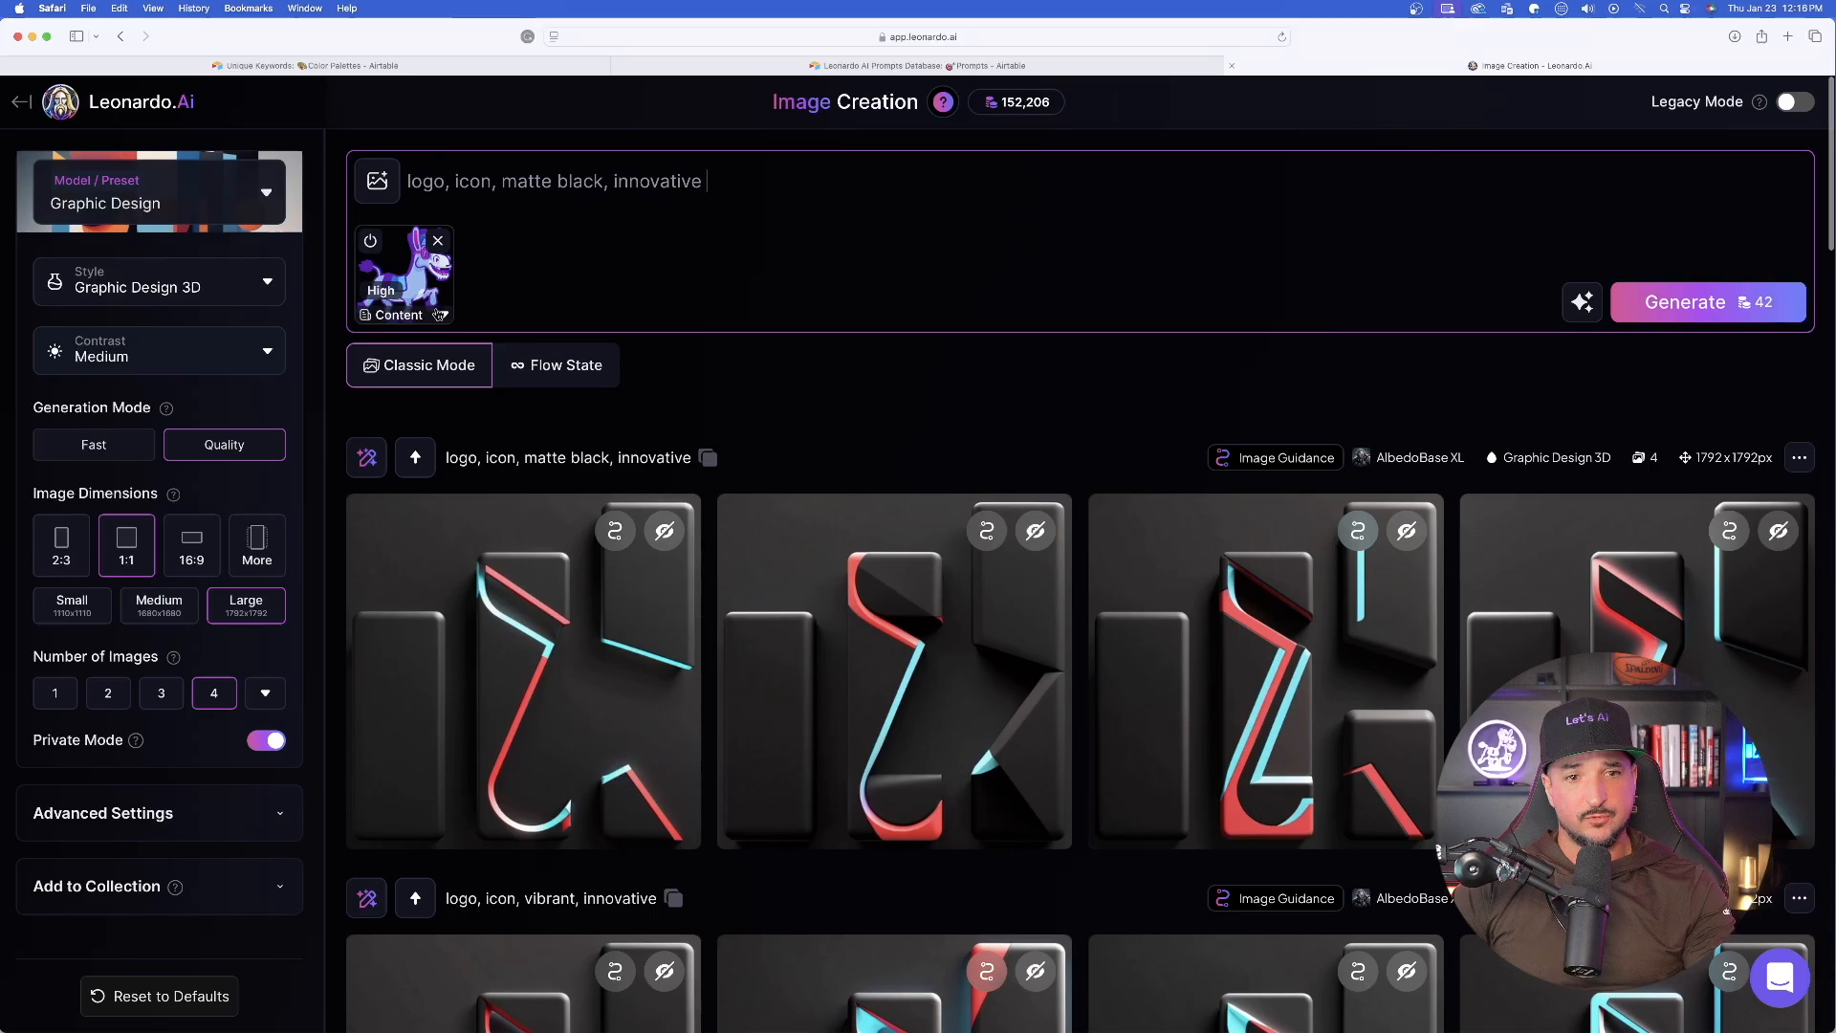
- Examine the four newly generated matte black logo images at enlarged size
left_click(500, 676)
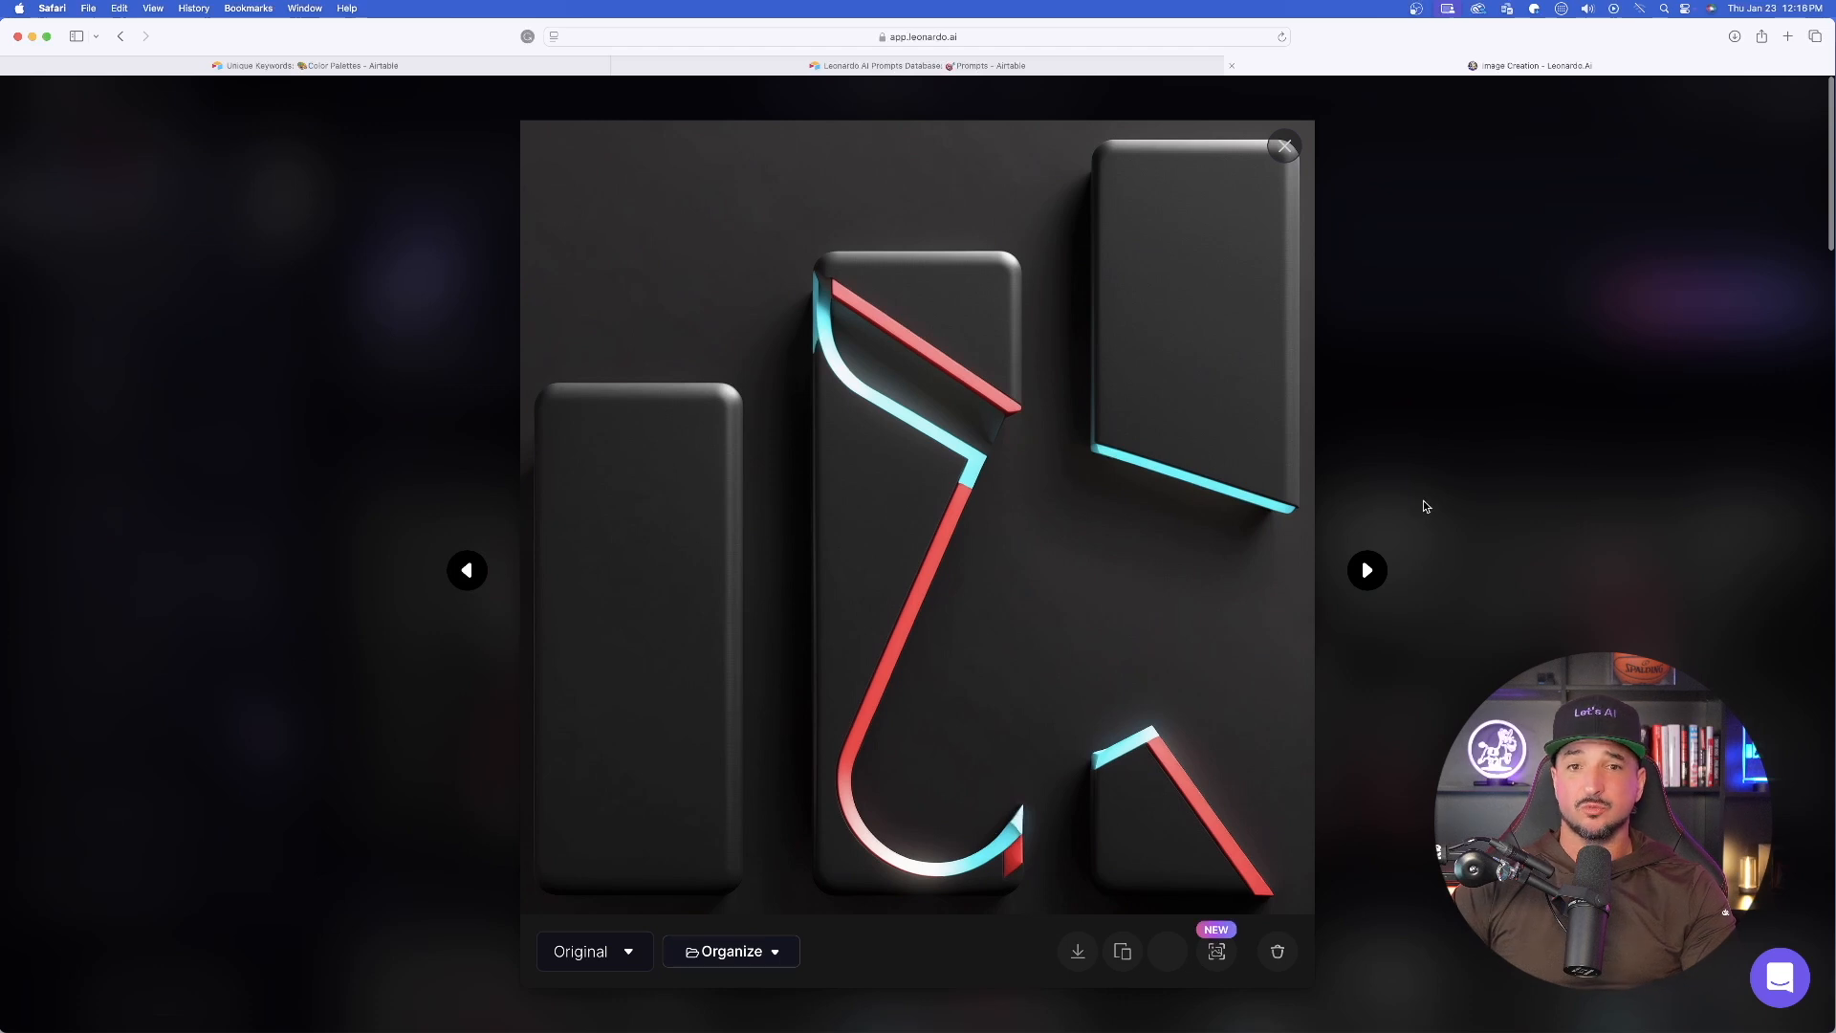
left_click(1367, 570)
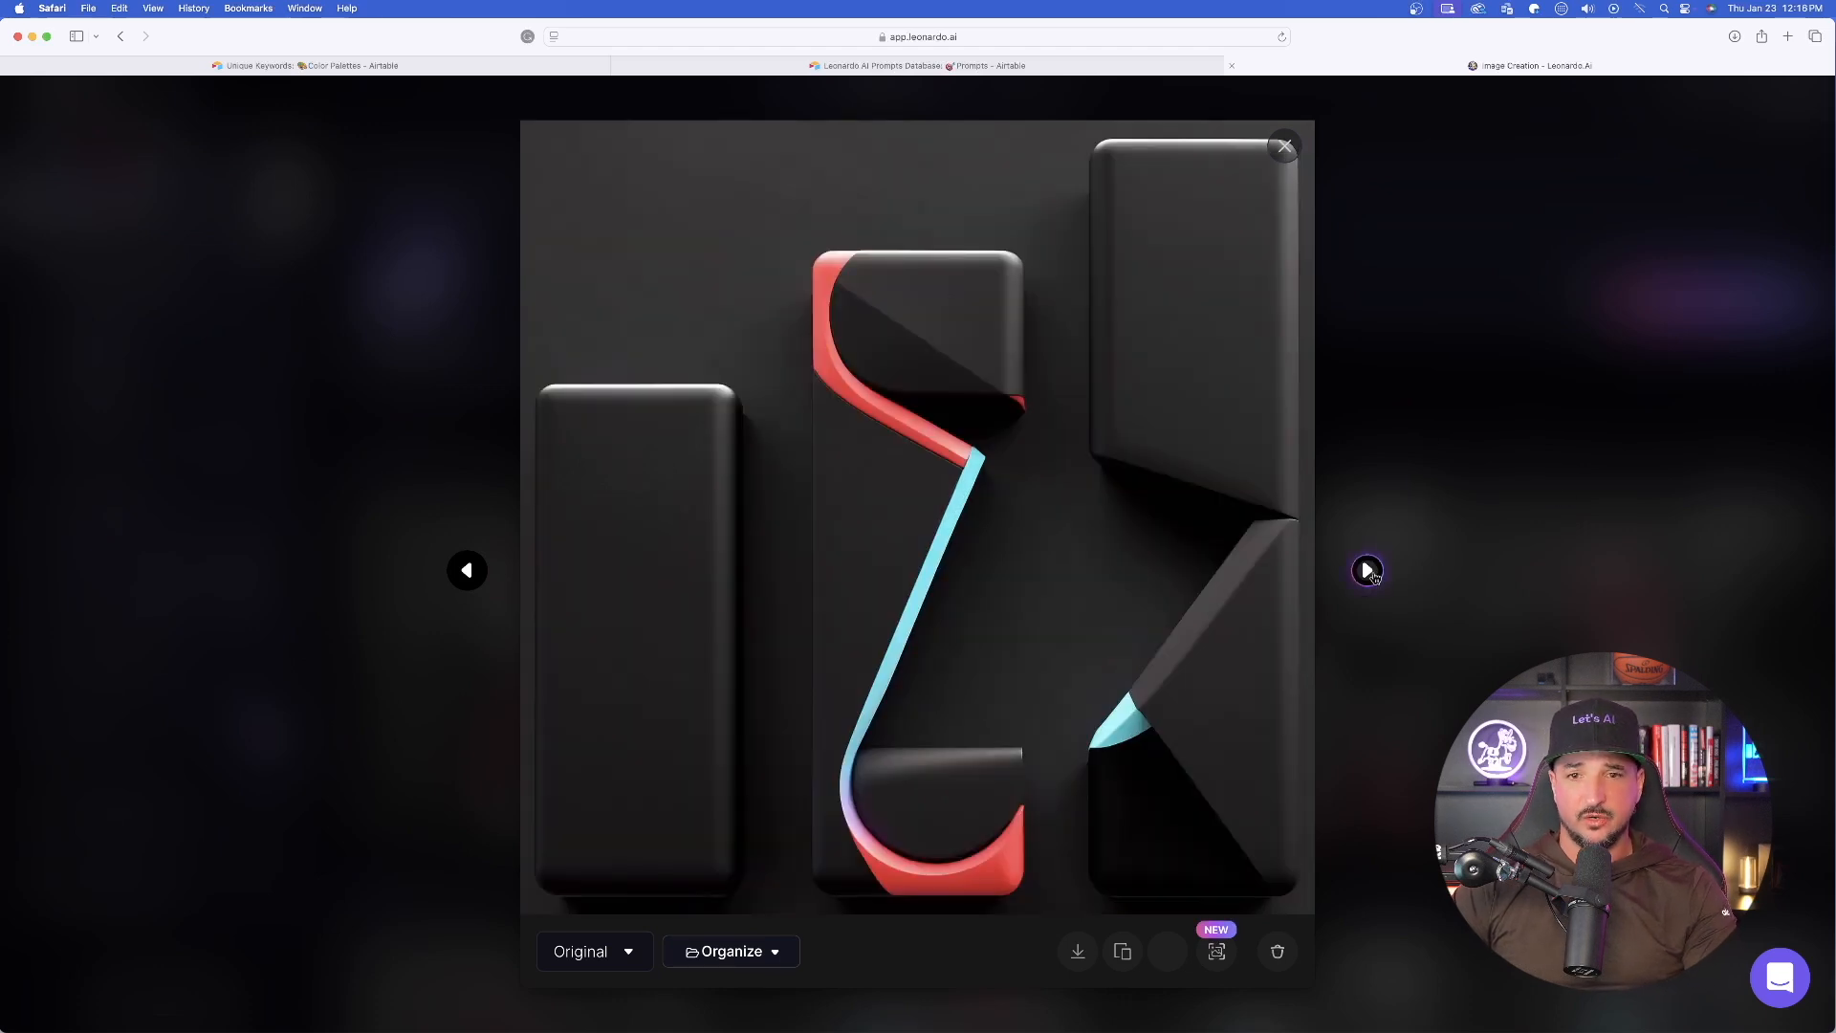
left_click(1367, 570)
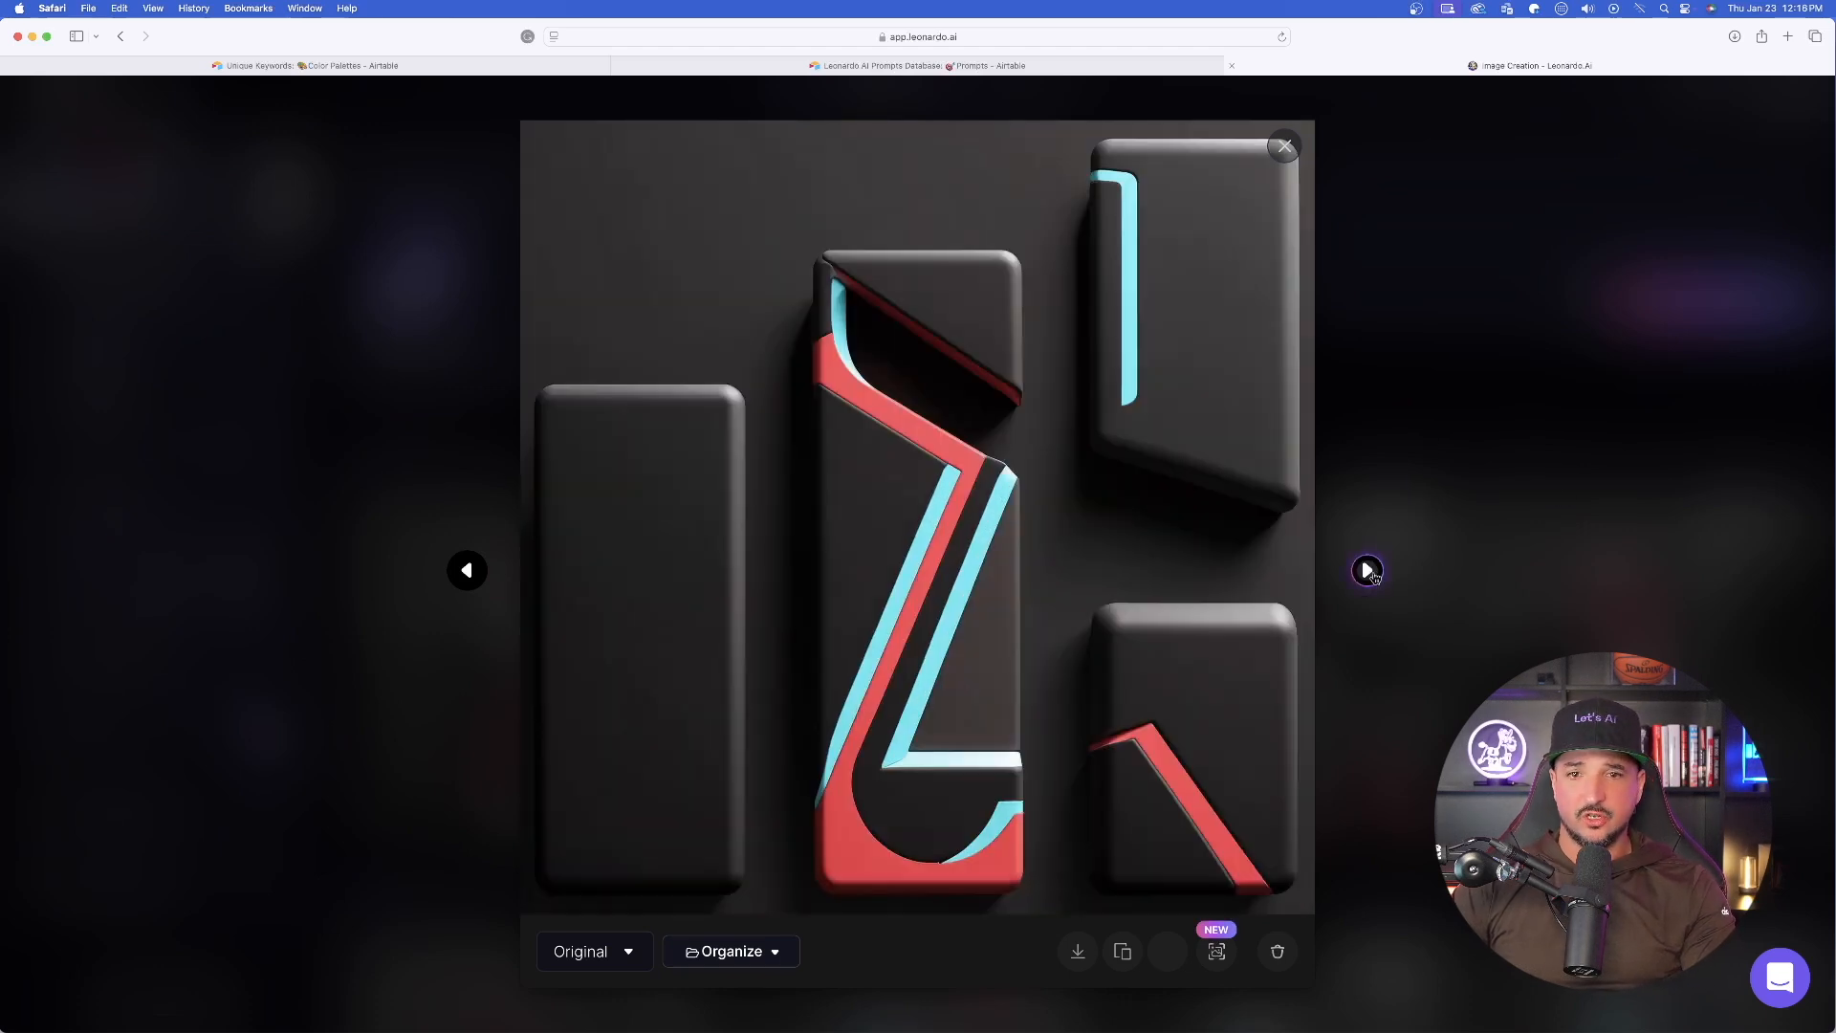
left_click(1287, 144)
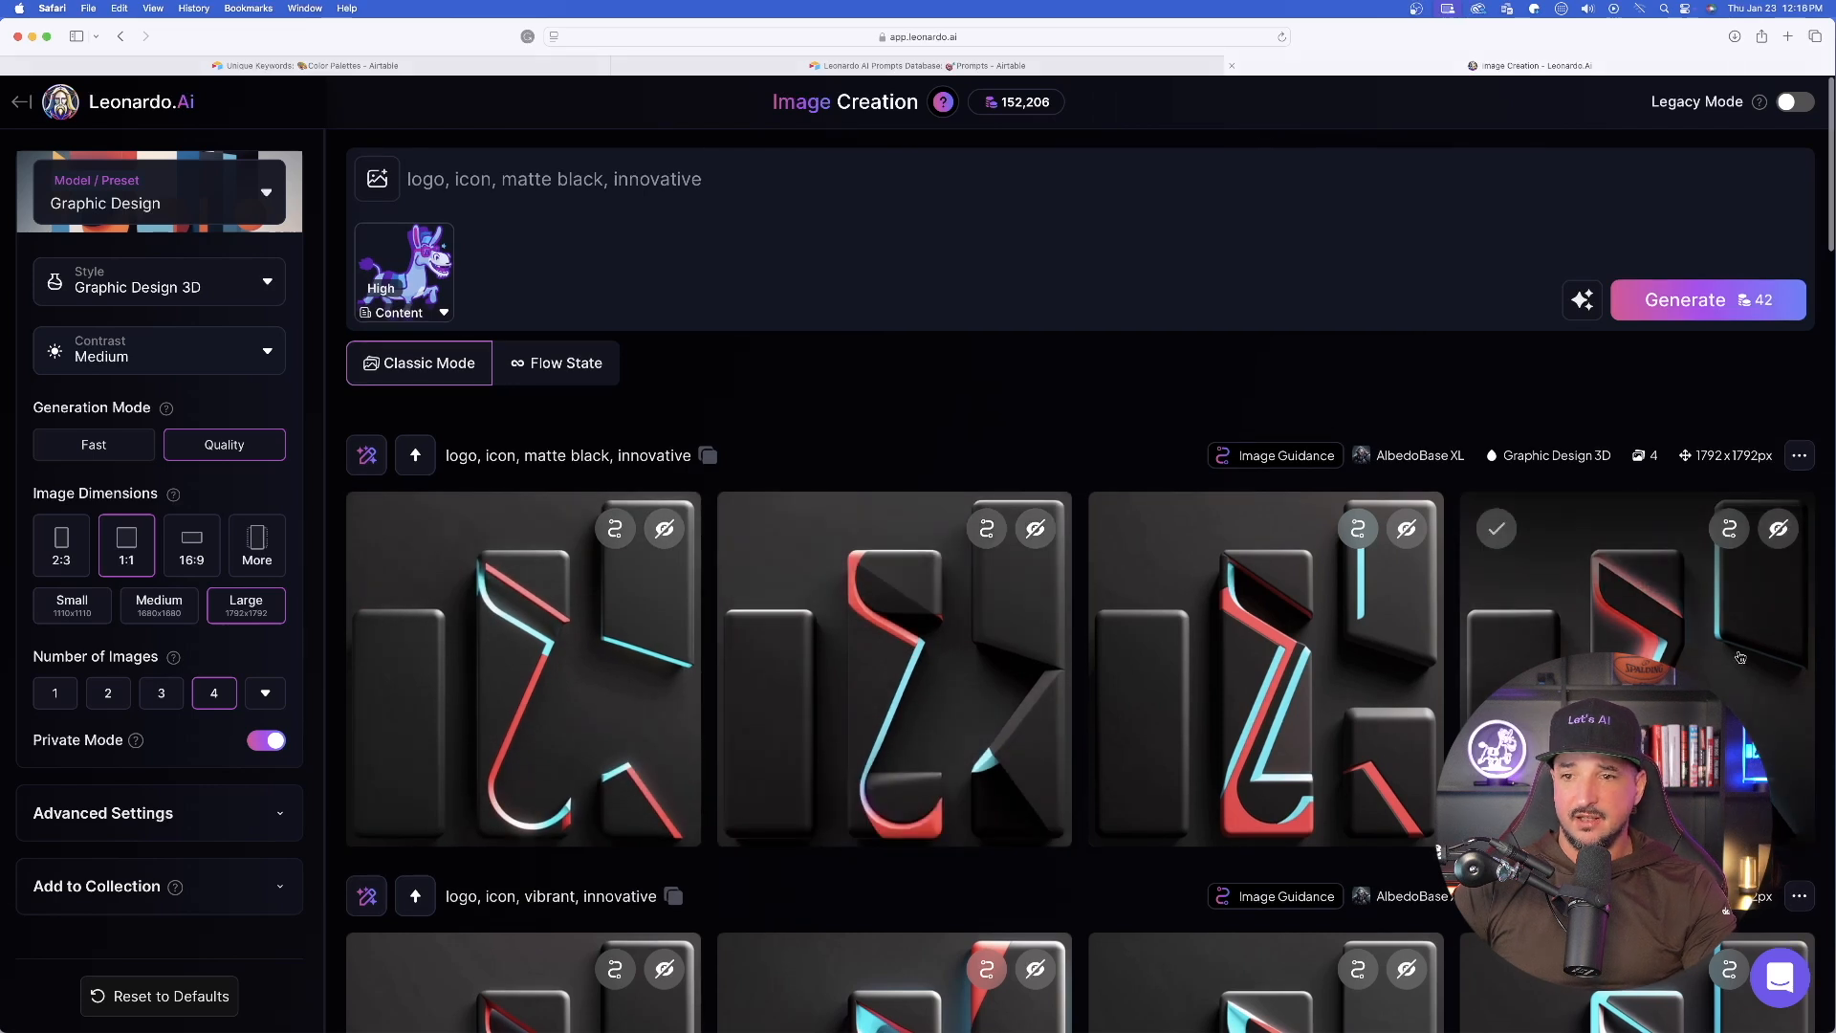
left_click(1741, 658)
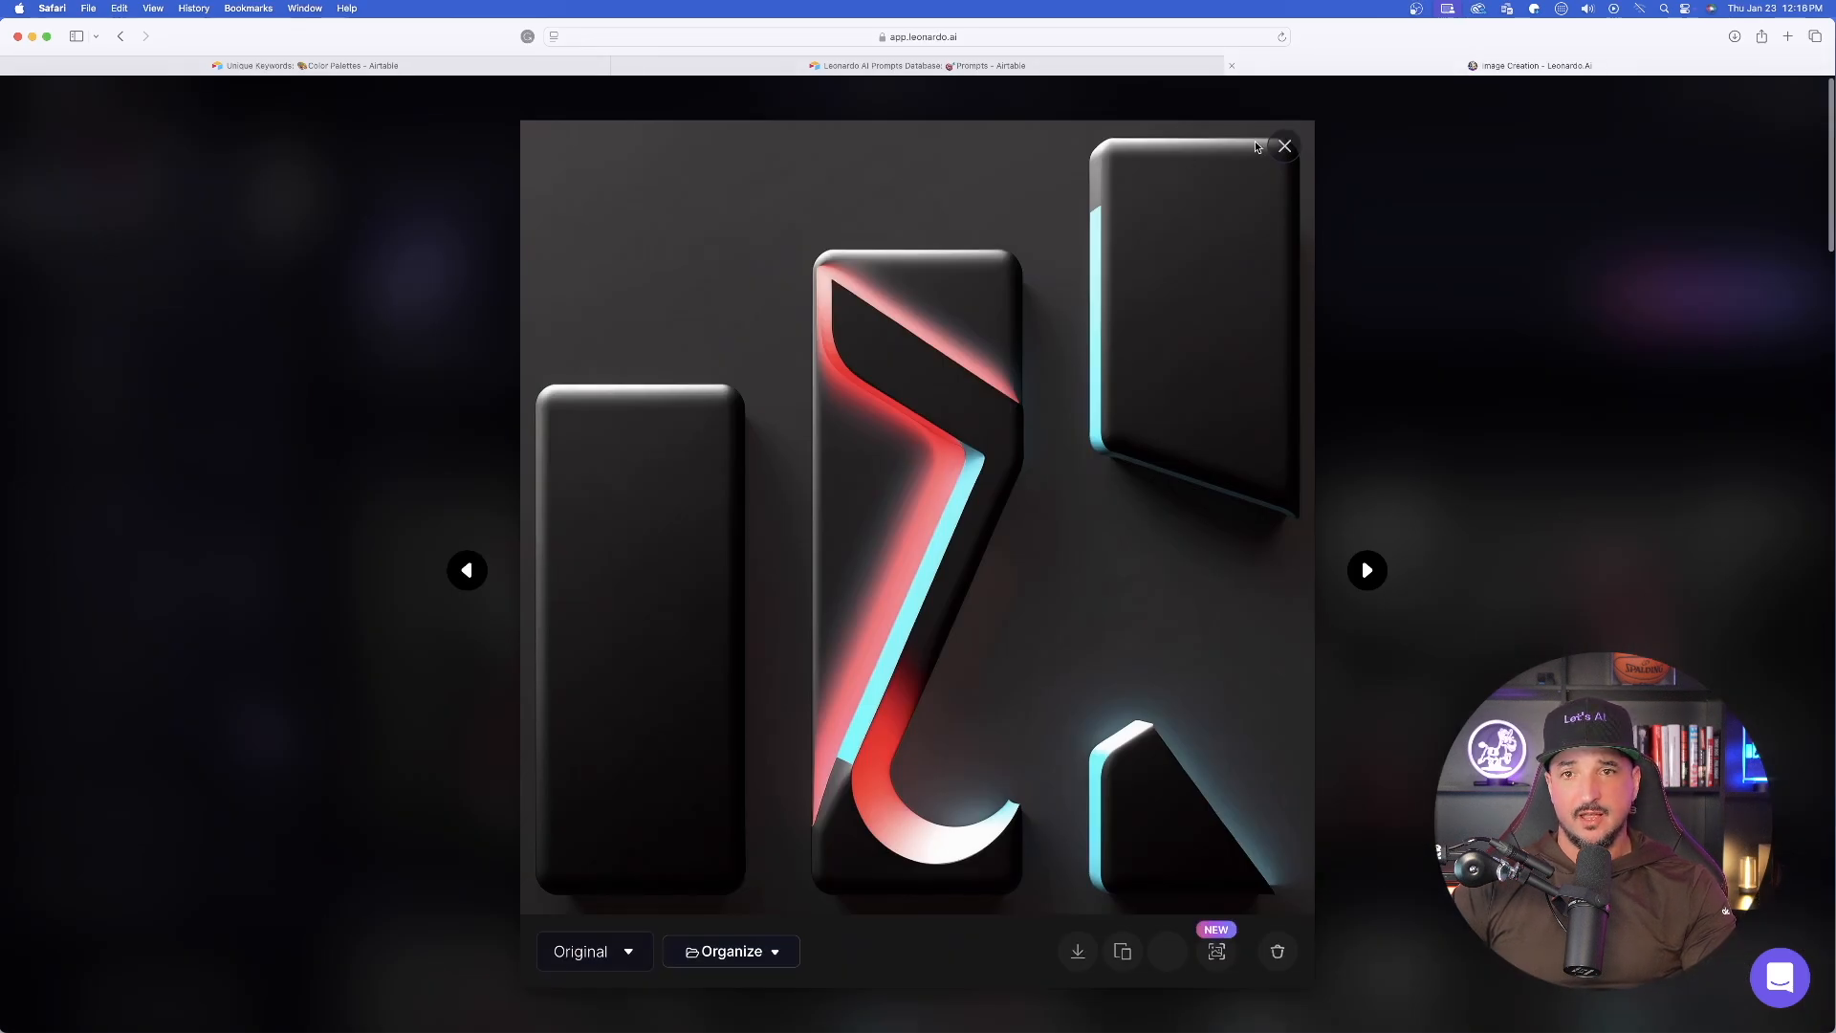
left_click(1286, 146)
- Upscale the first matte black logo image with the Ultra upscaler, using Realistic style, a multiplier of 2 and High strength
left_click(541, 626)
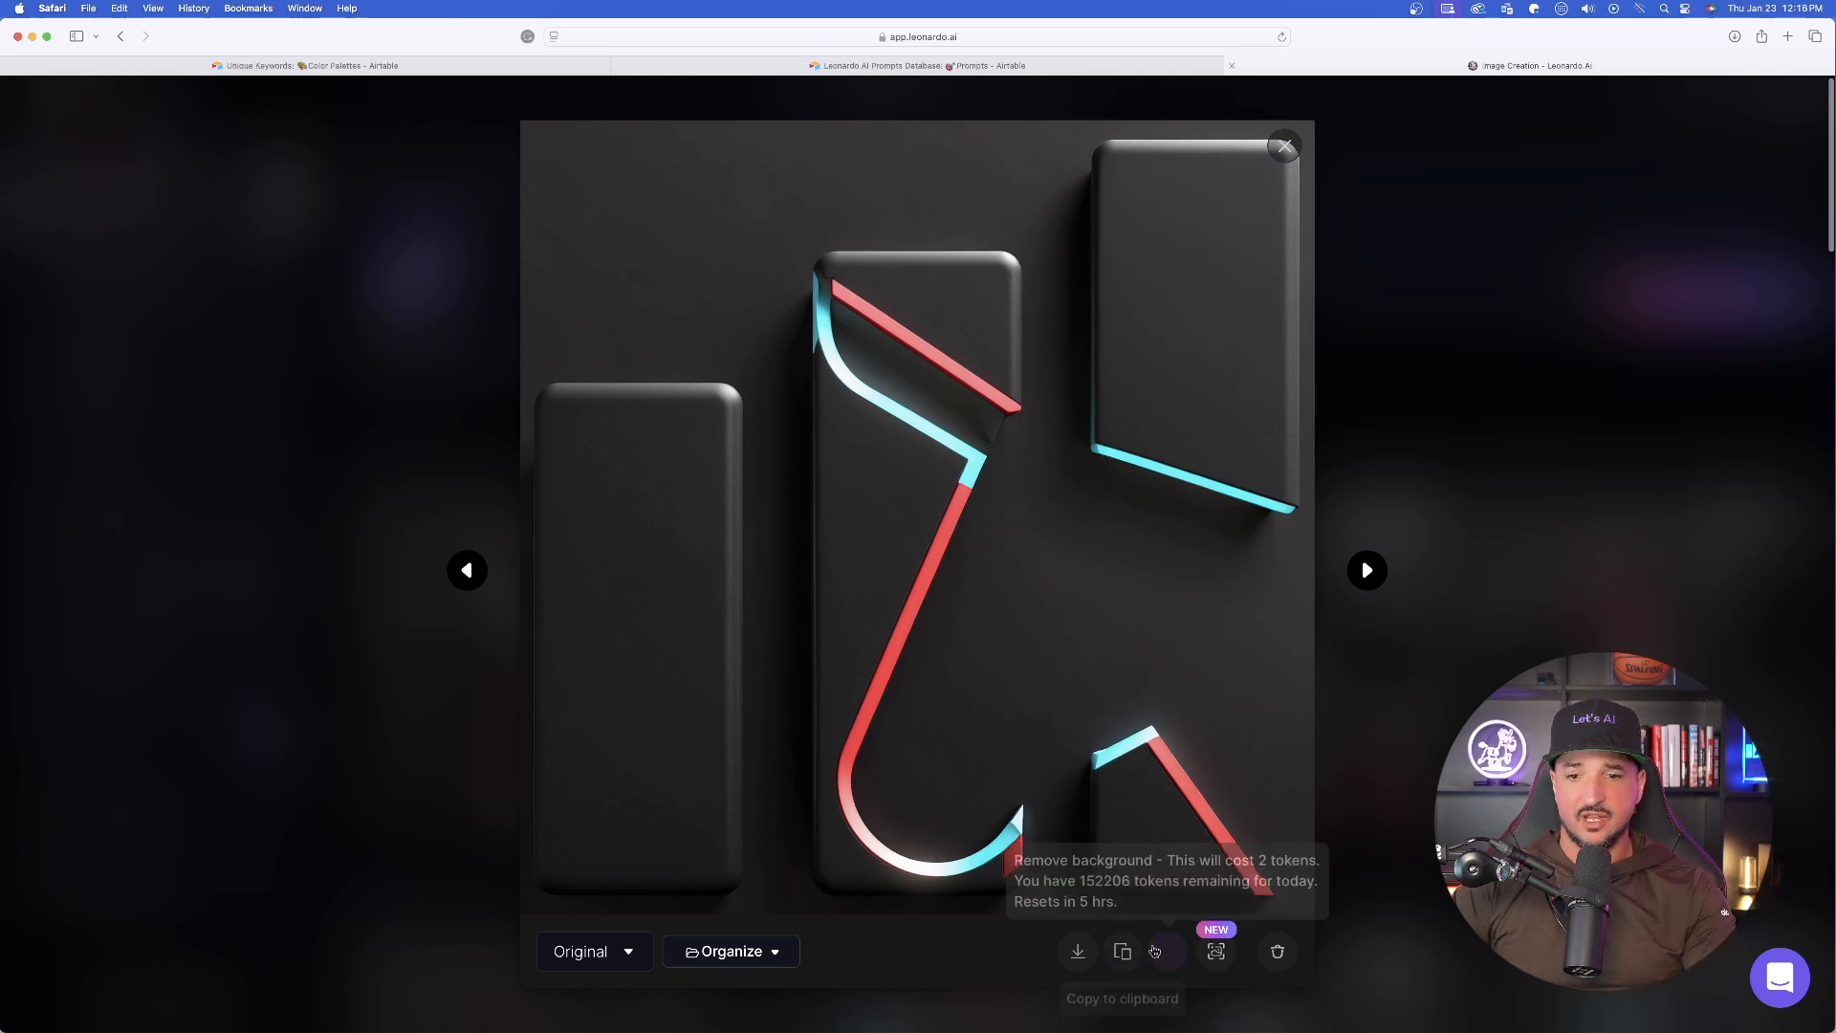
left_click(1216, 951)
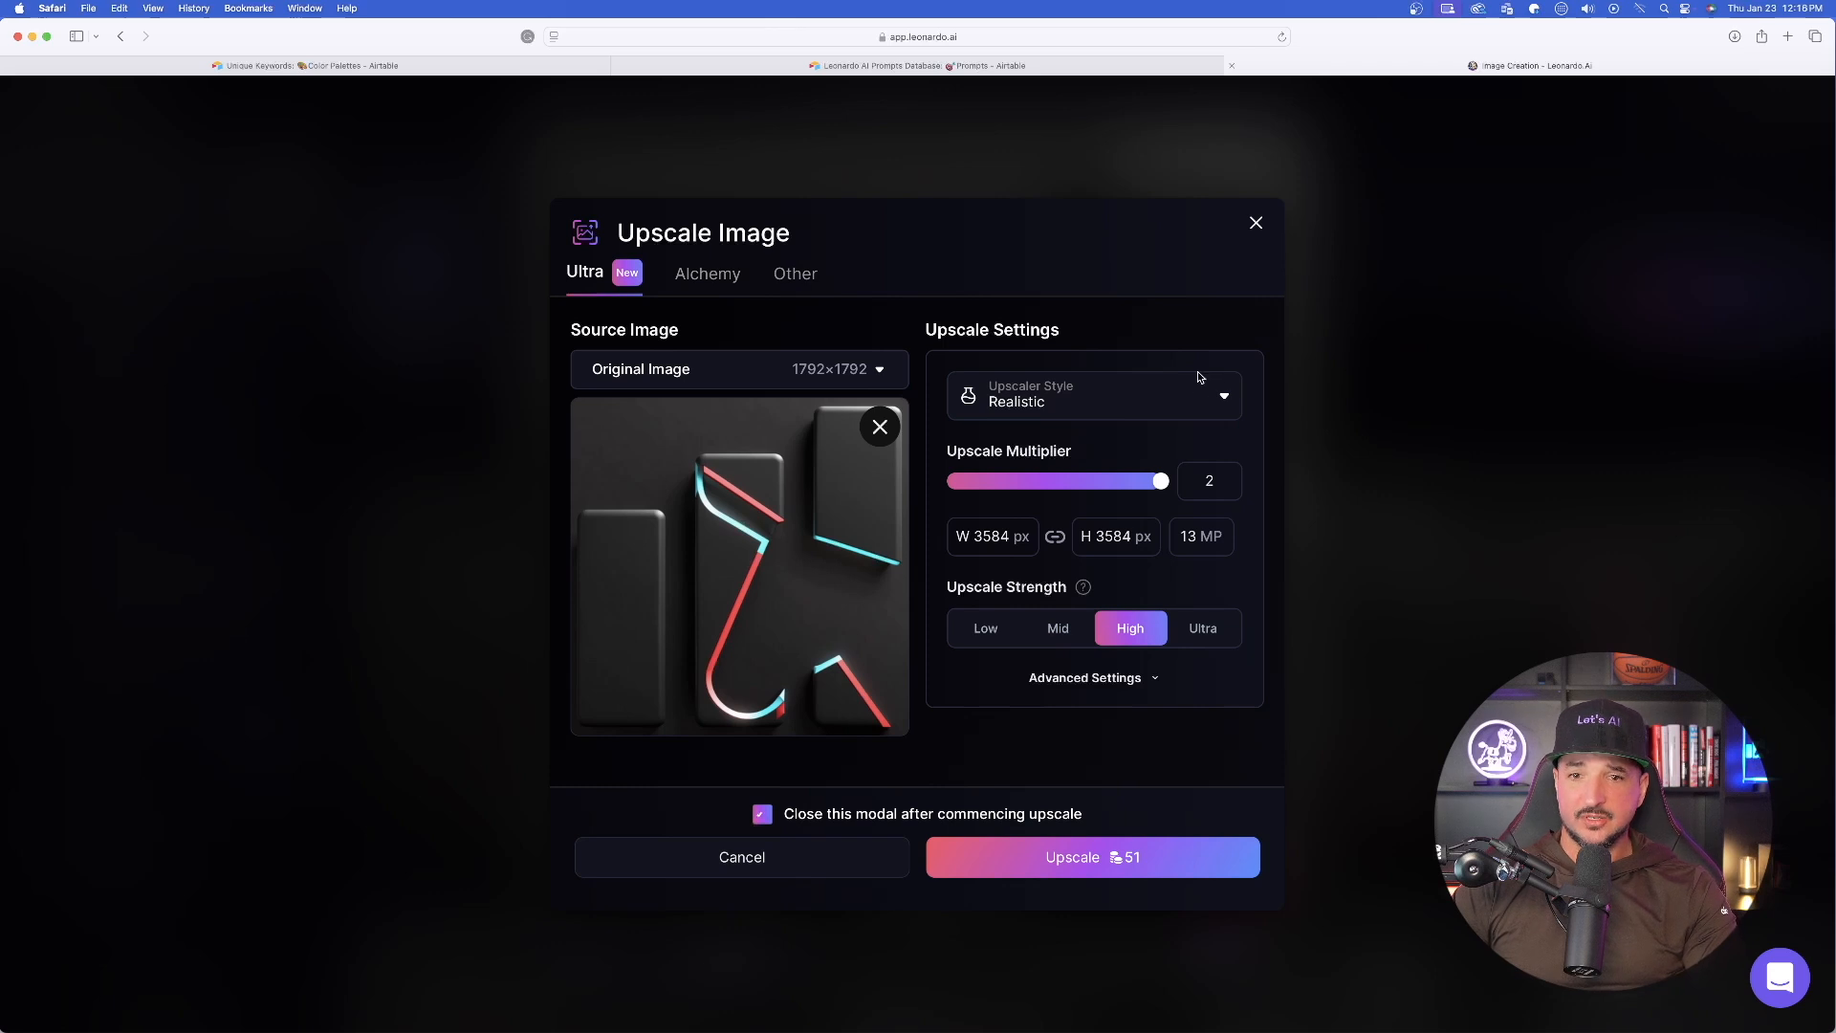
left_click(1081, 859)
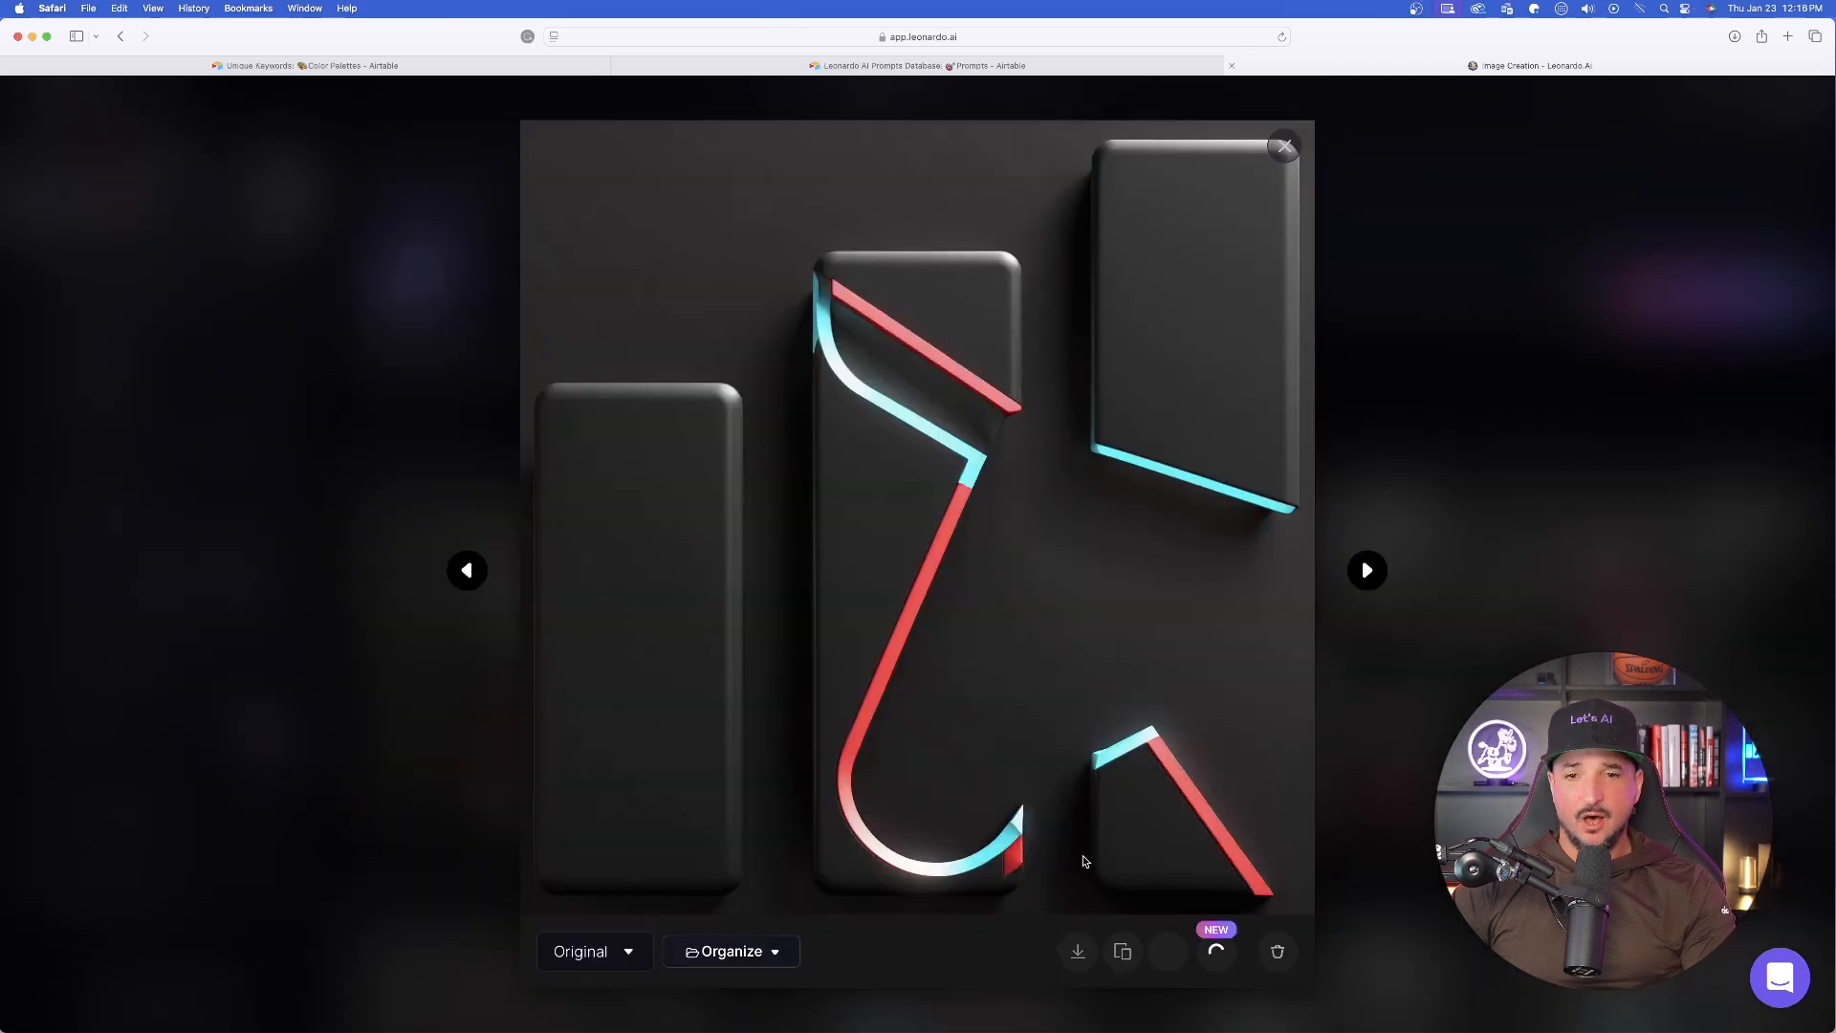
left_click(1287, 149)
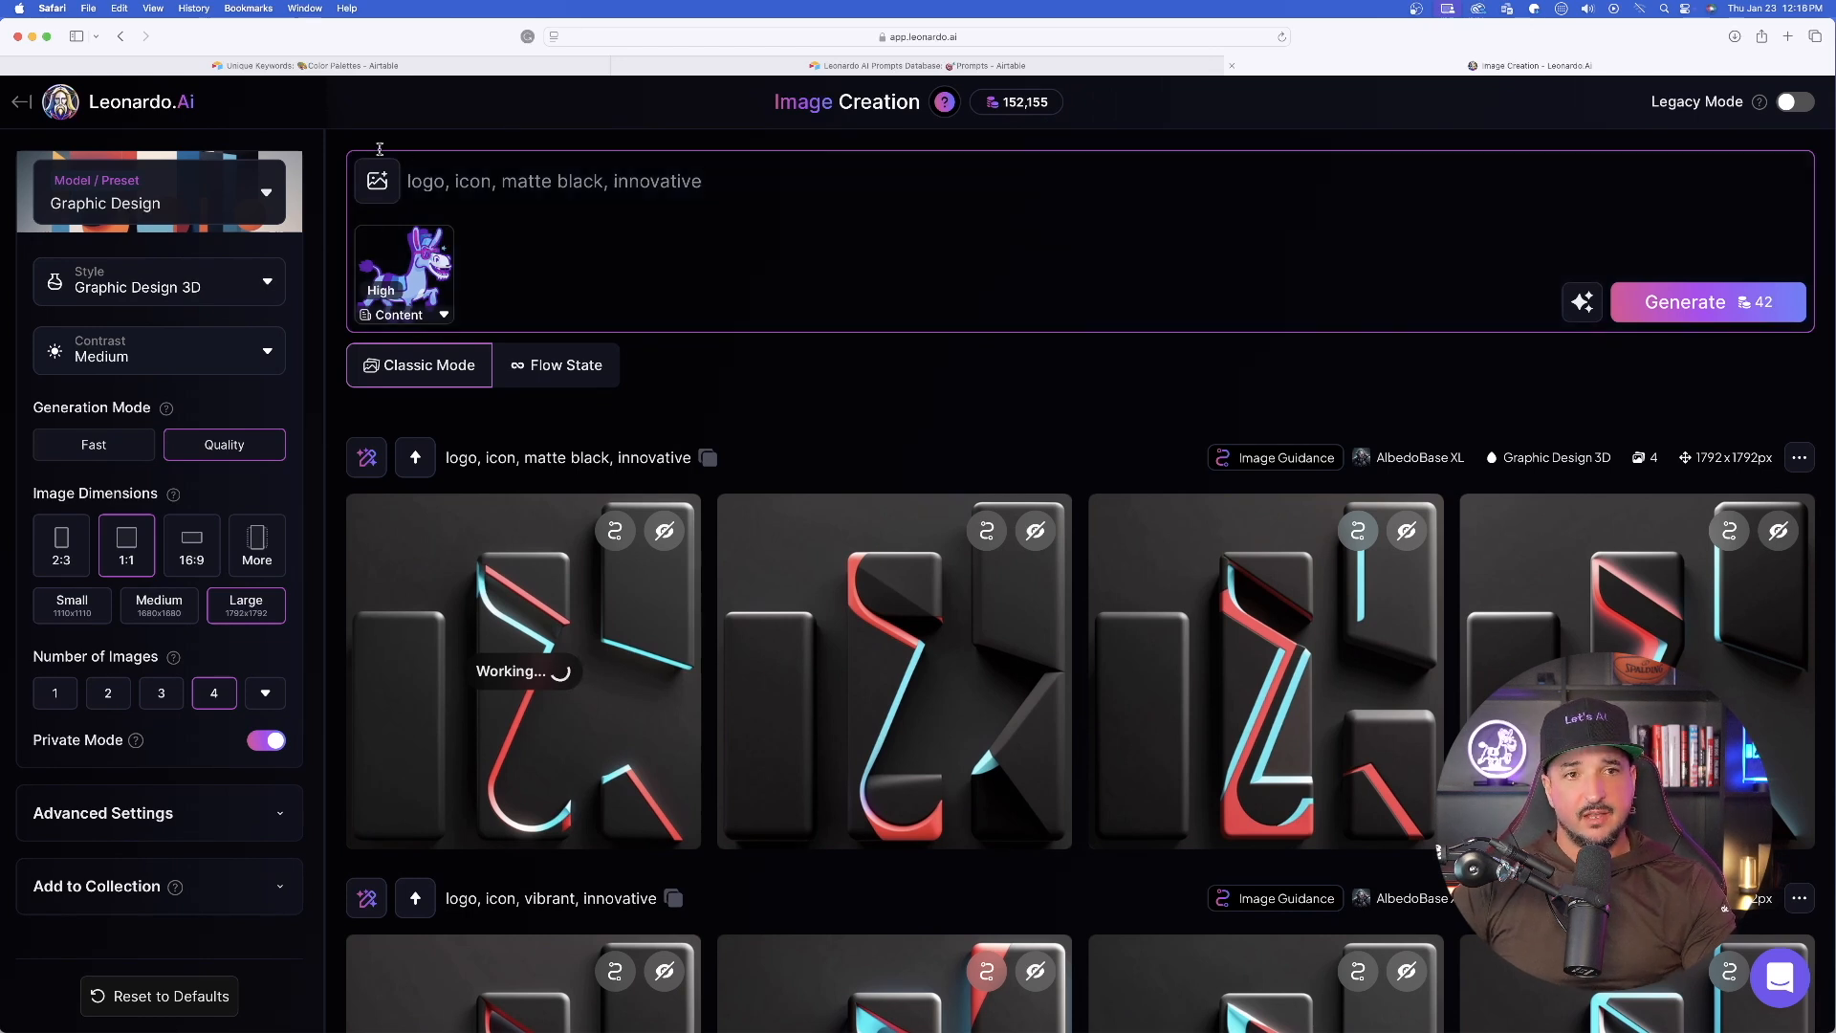
- Add the past generation of a black TikTok icon as Style Reference for the donkey and set its strength to Max
left_click(377, 181)
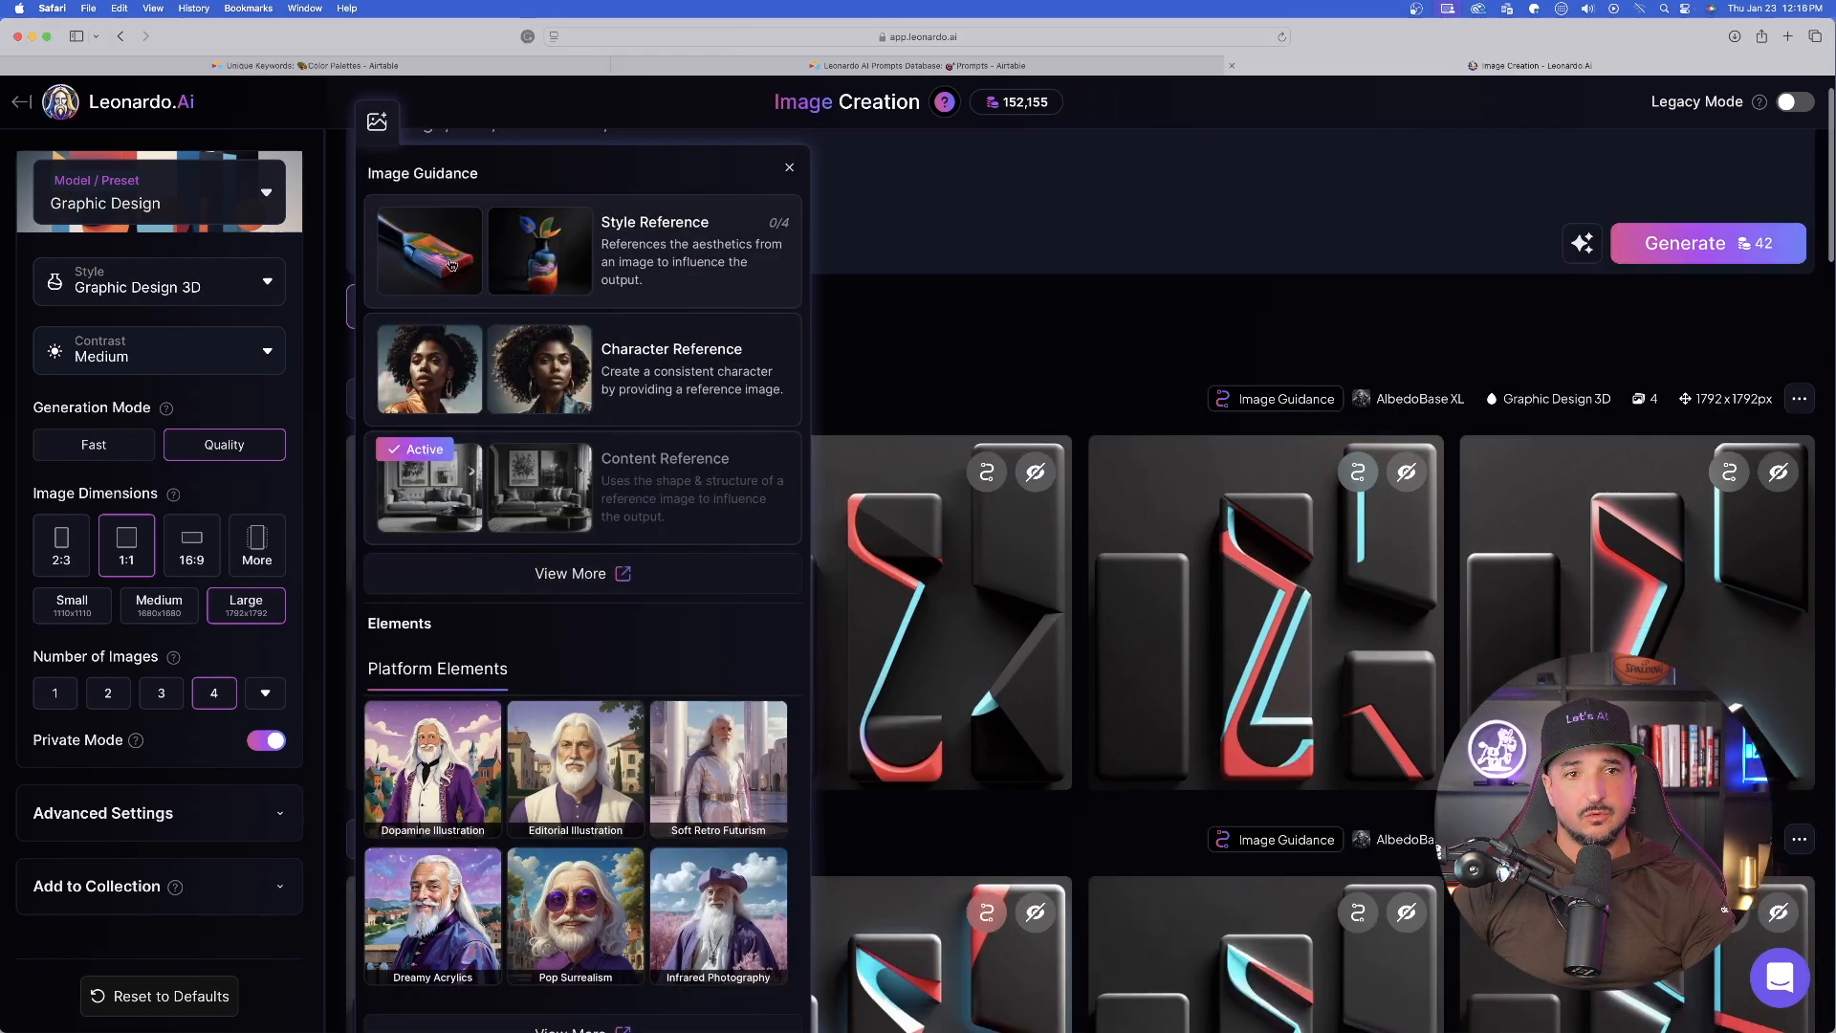
left_click(687, 259)
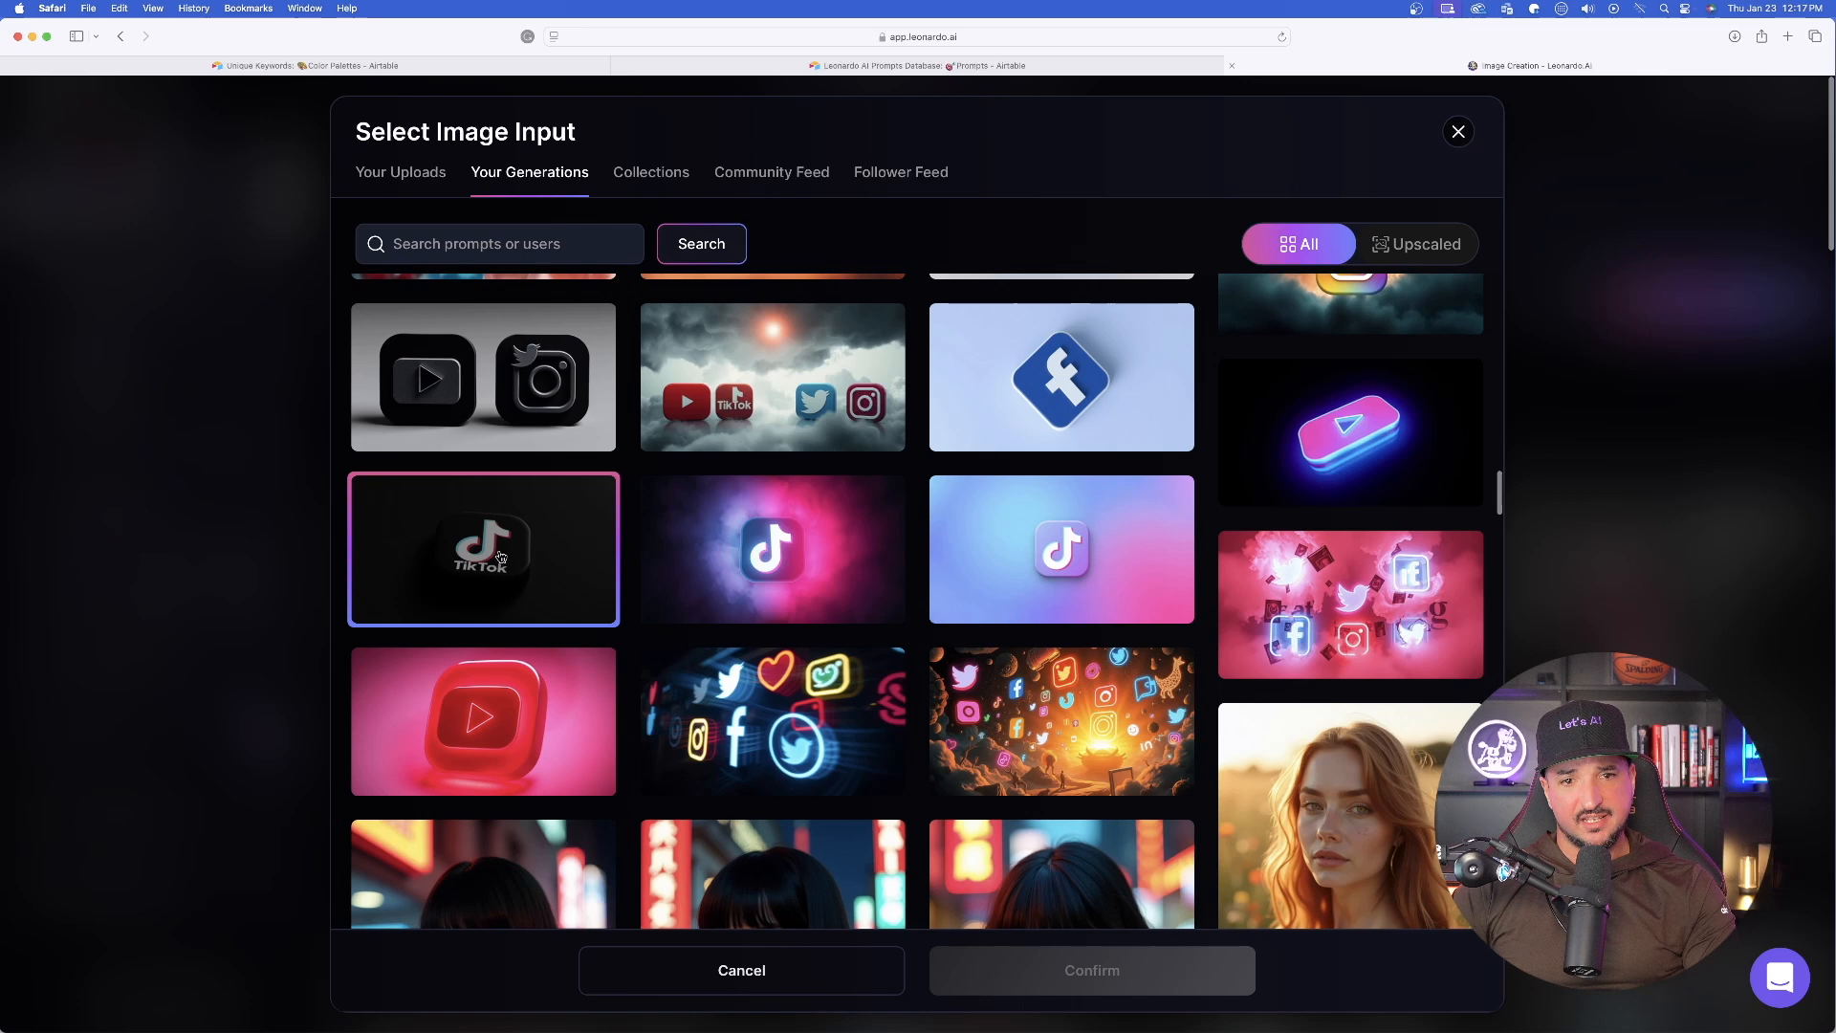
left_click(500, 557)
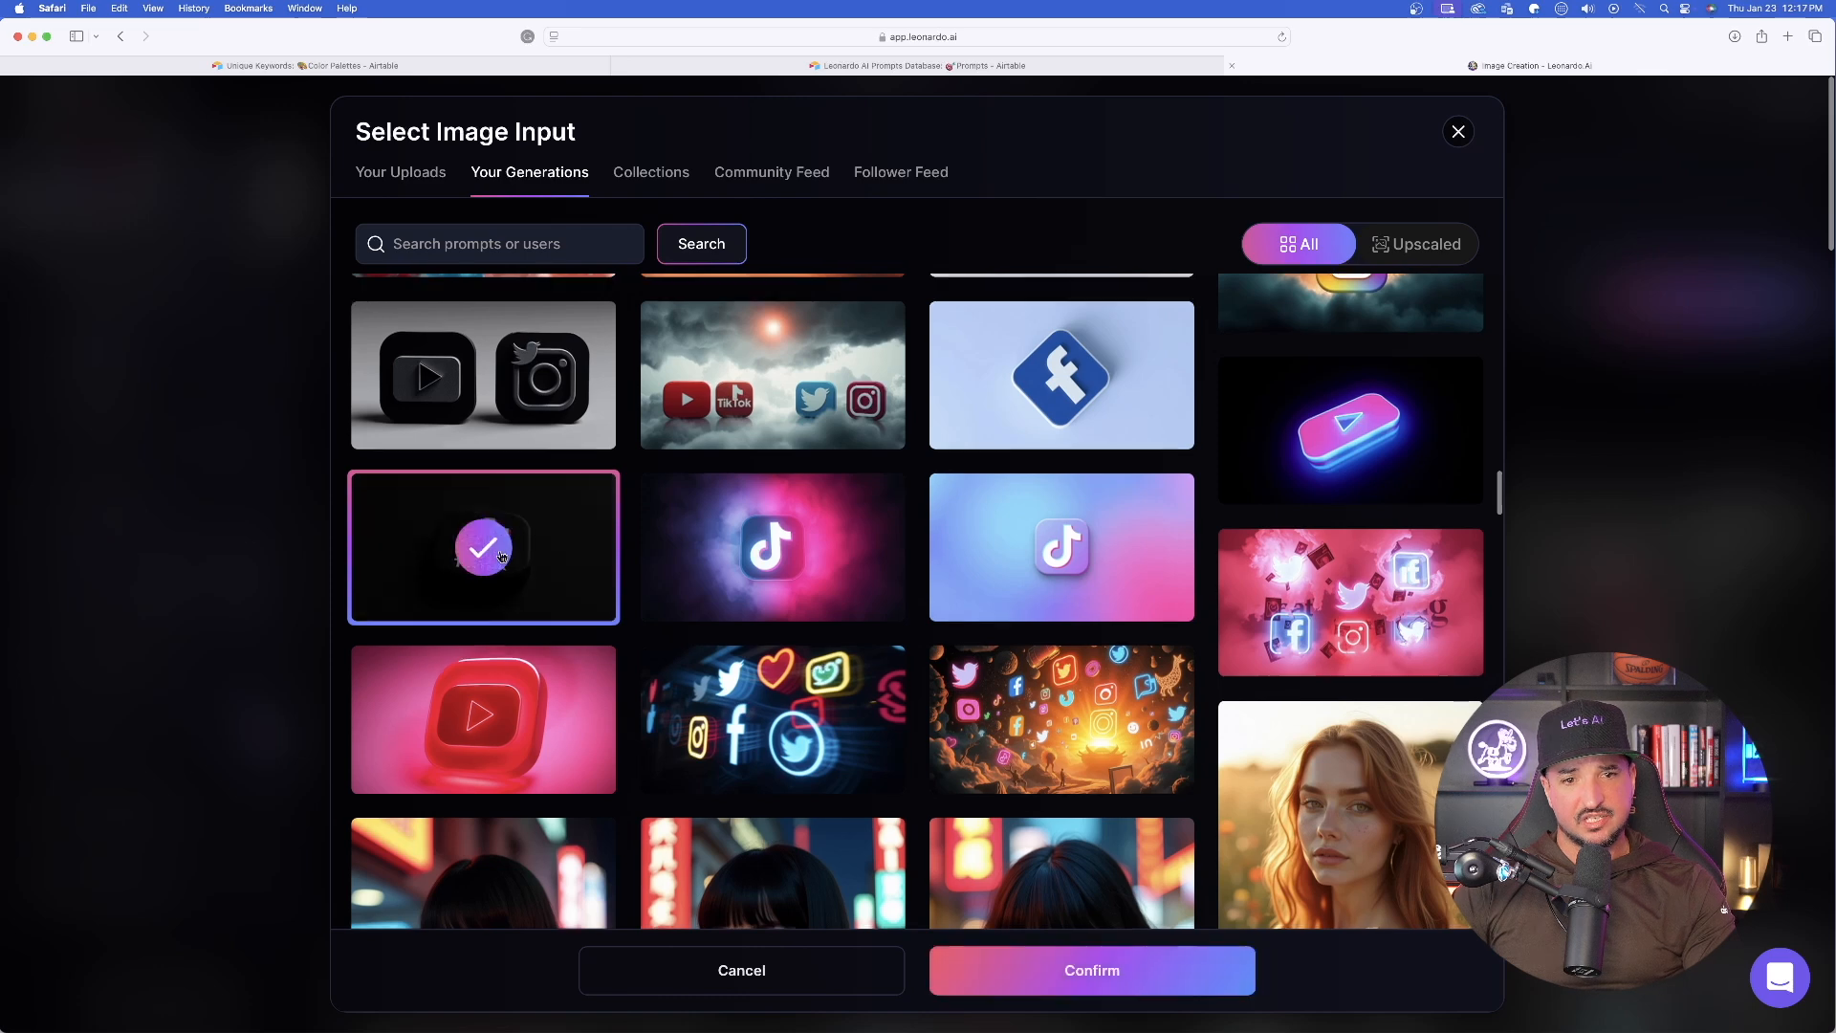
left_click(1030, 974)
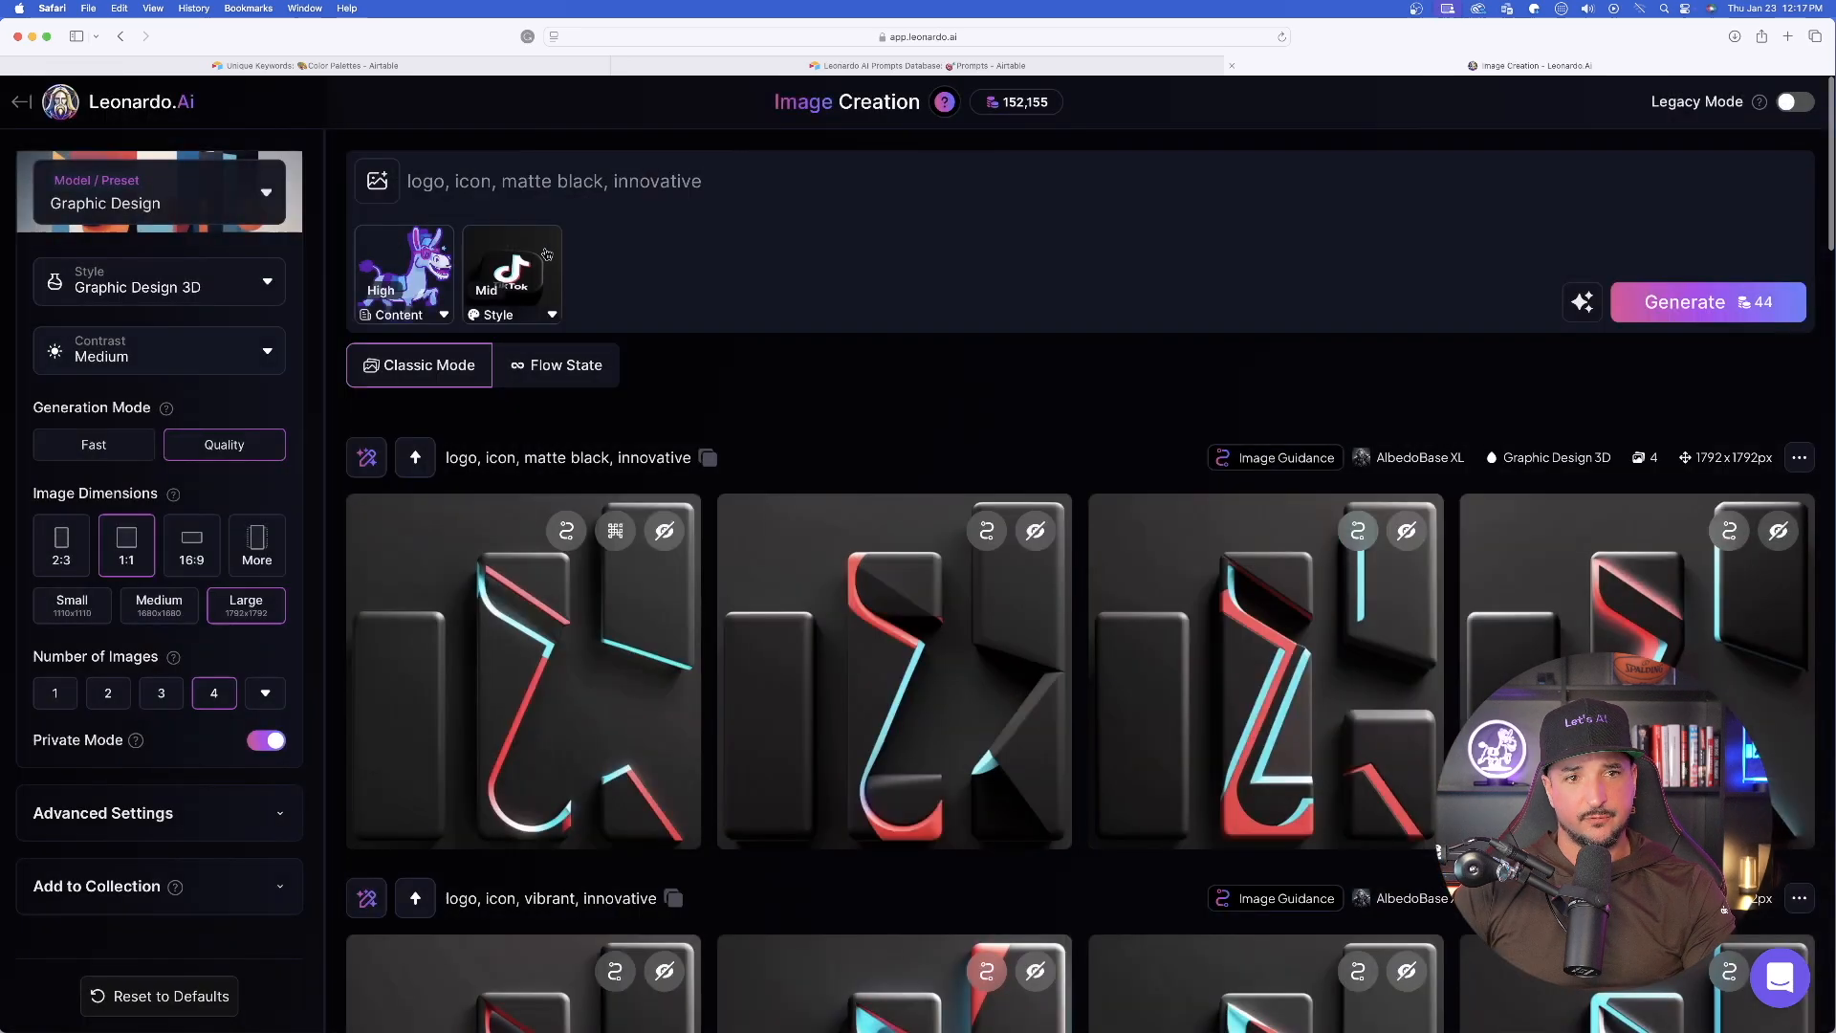
left_click(552, 315)
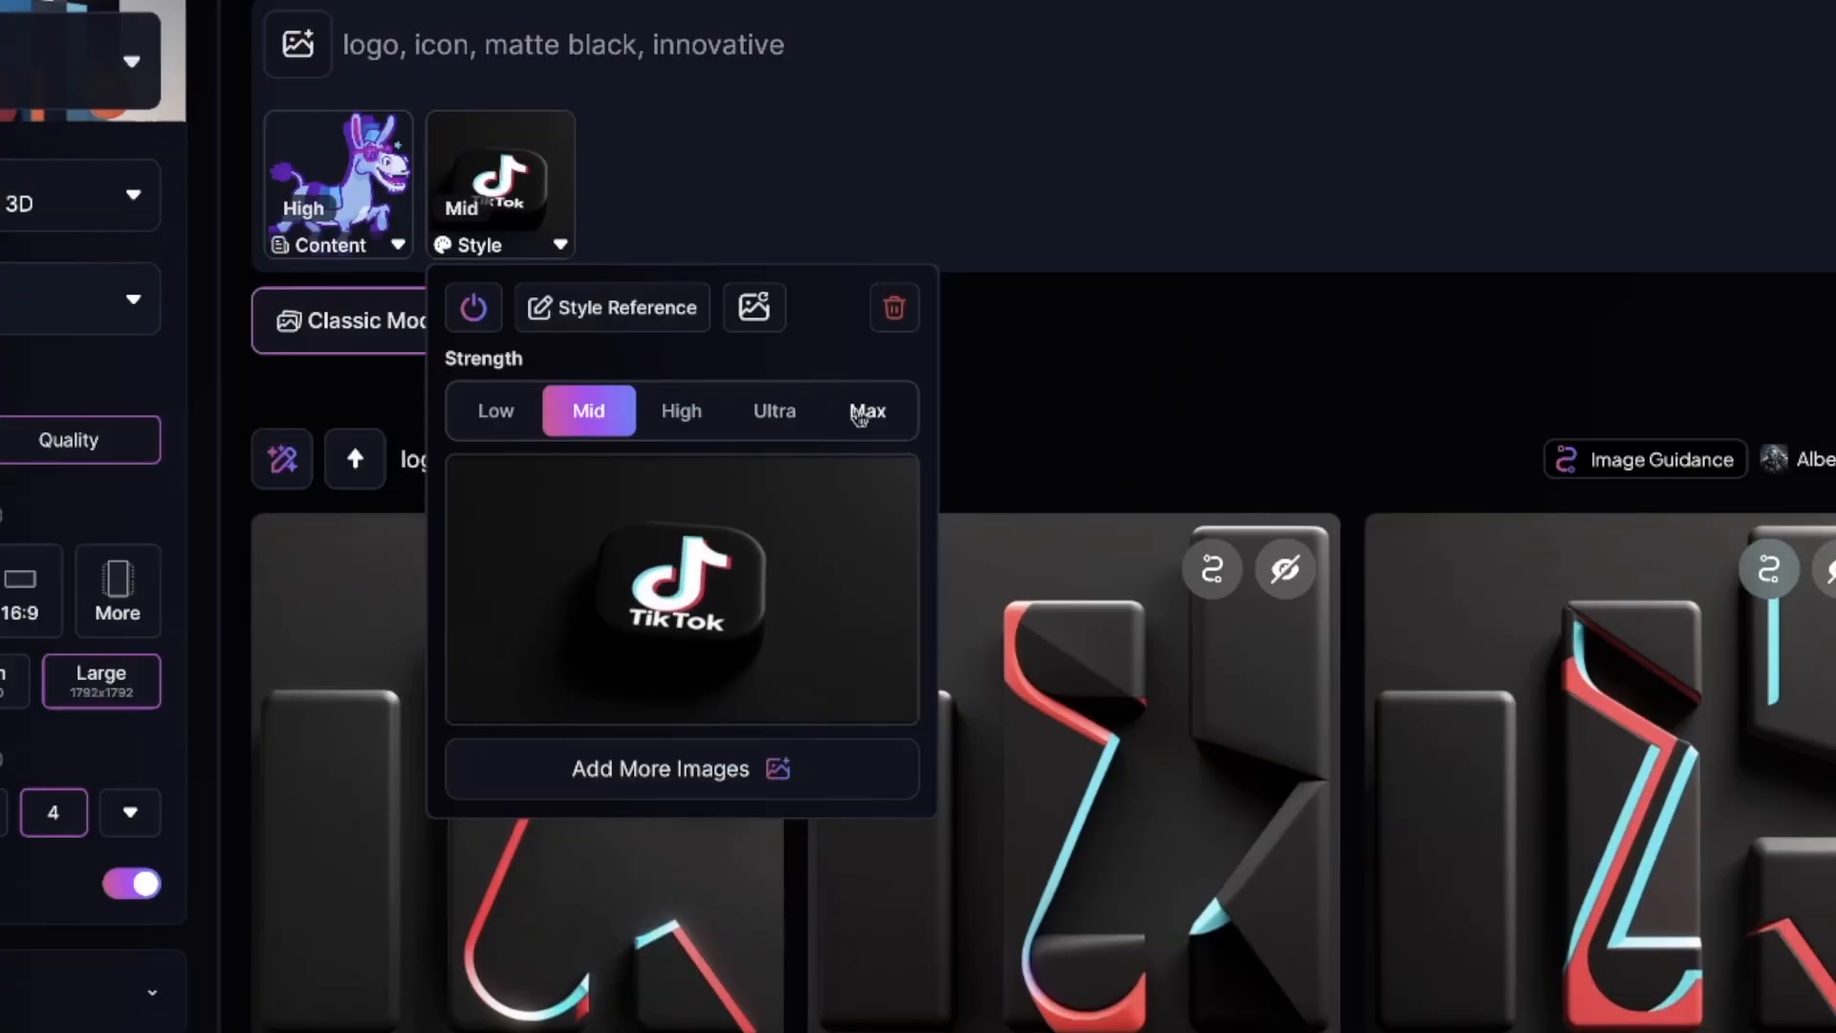
left_click(860, 413)
left_click(857, 49)
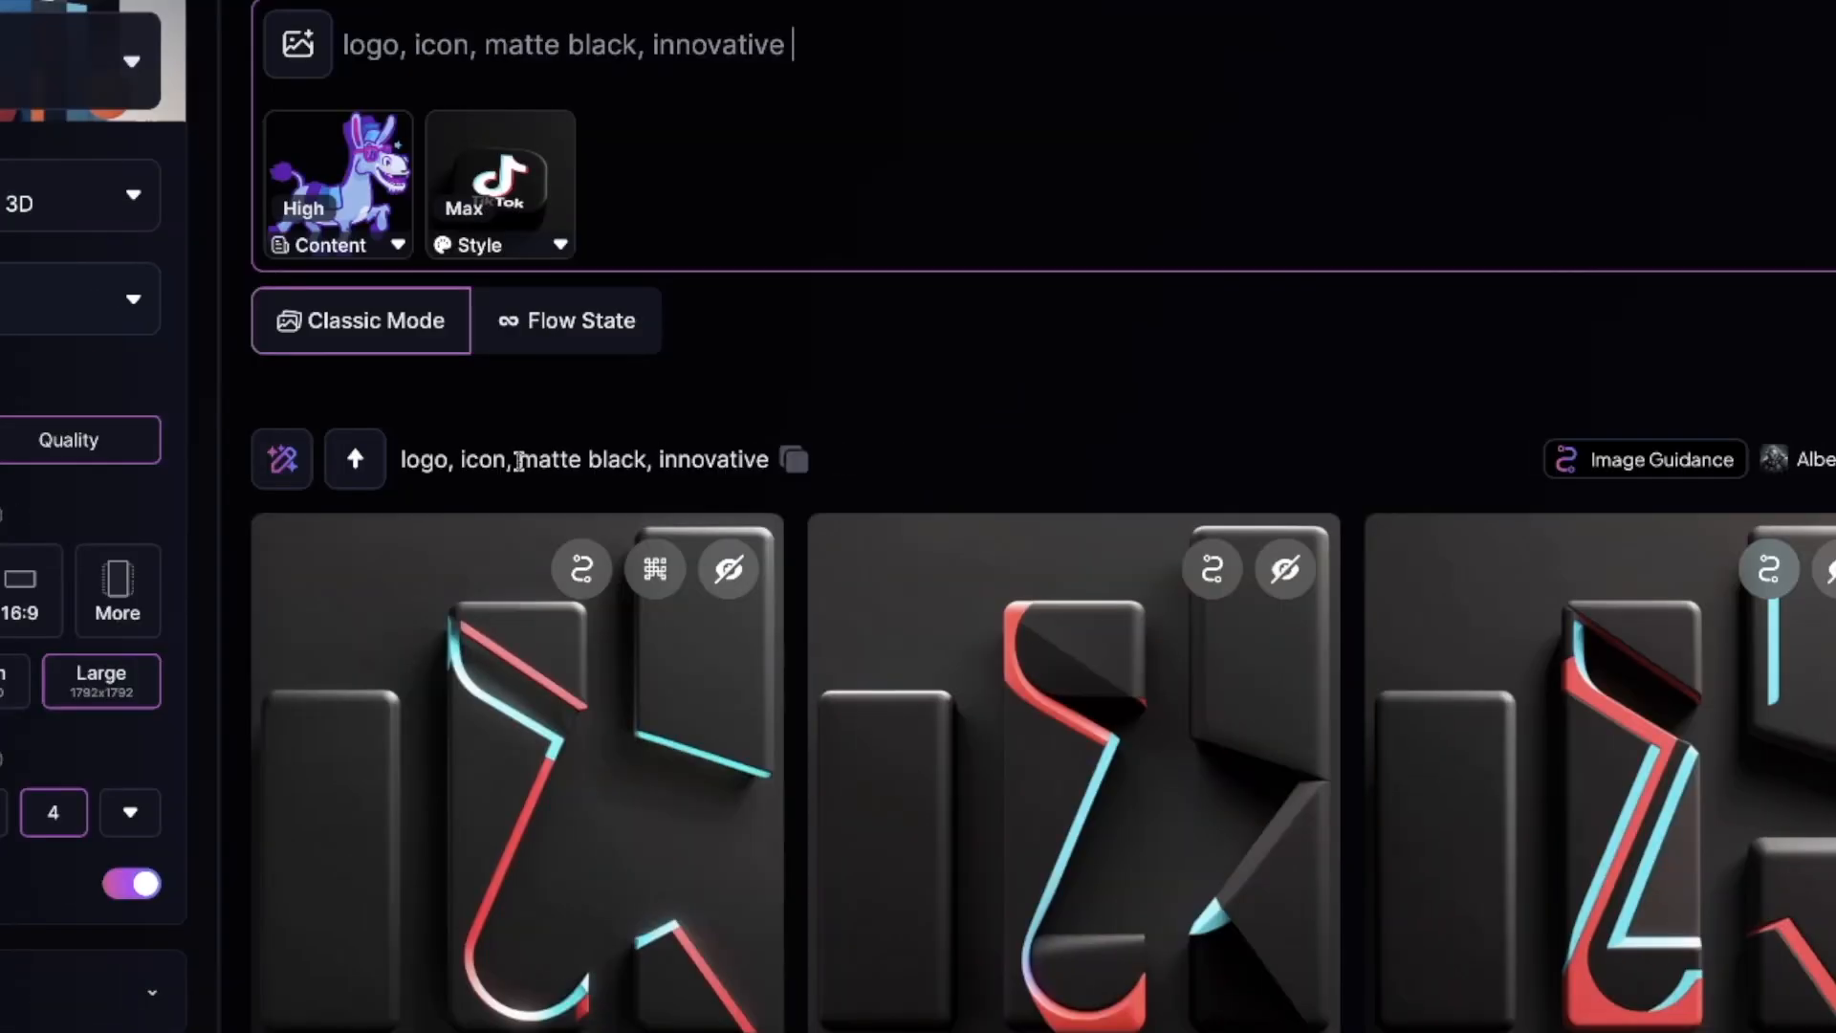
- Compare the "matte black" wording of the latest batch's prompt with the "vibrant" wording of the earlier flower-shaped logo batch
left_click_drag(519, 461, 653, 461)
scroll(964, 567, "up", 15)
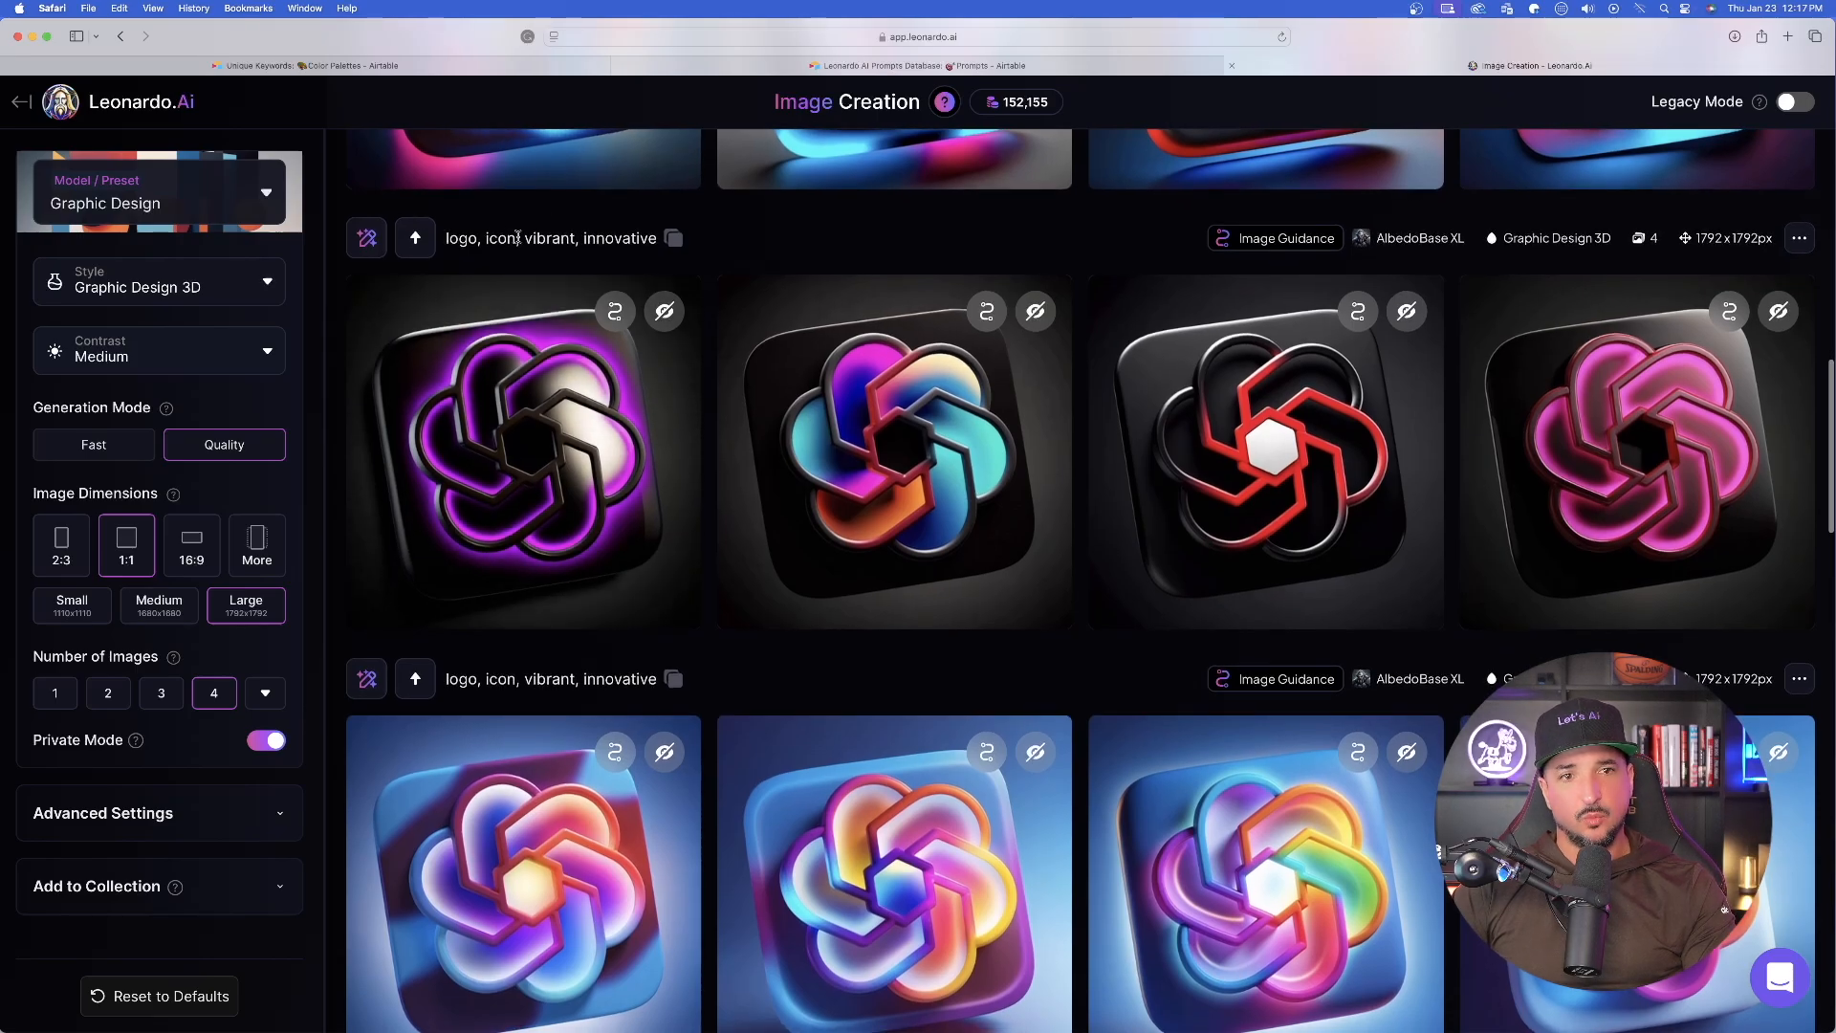
left_click_drag(520, 238, 564, 238)
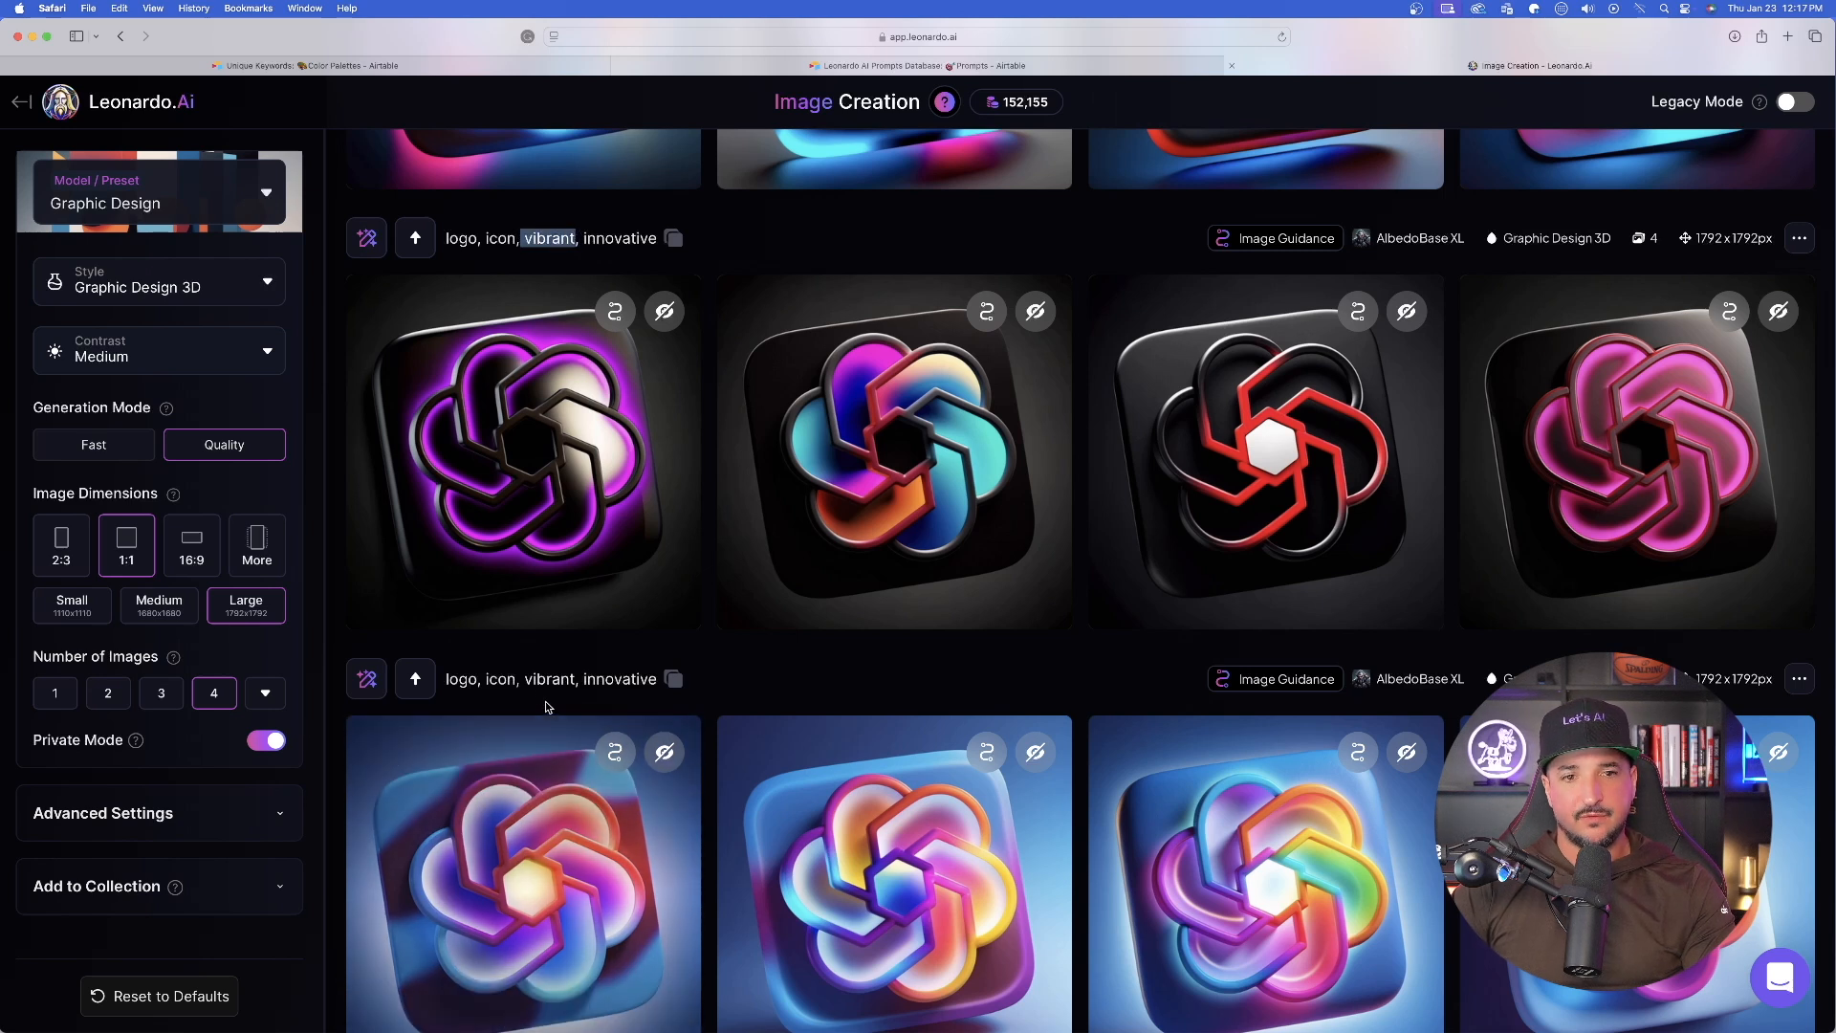
scroll(723, 515, "up", 3)
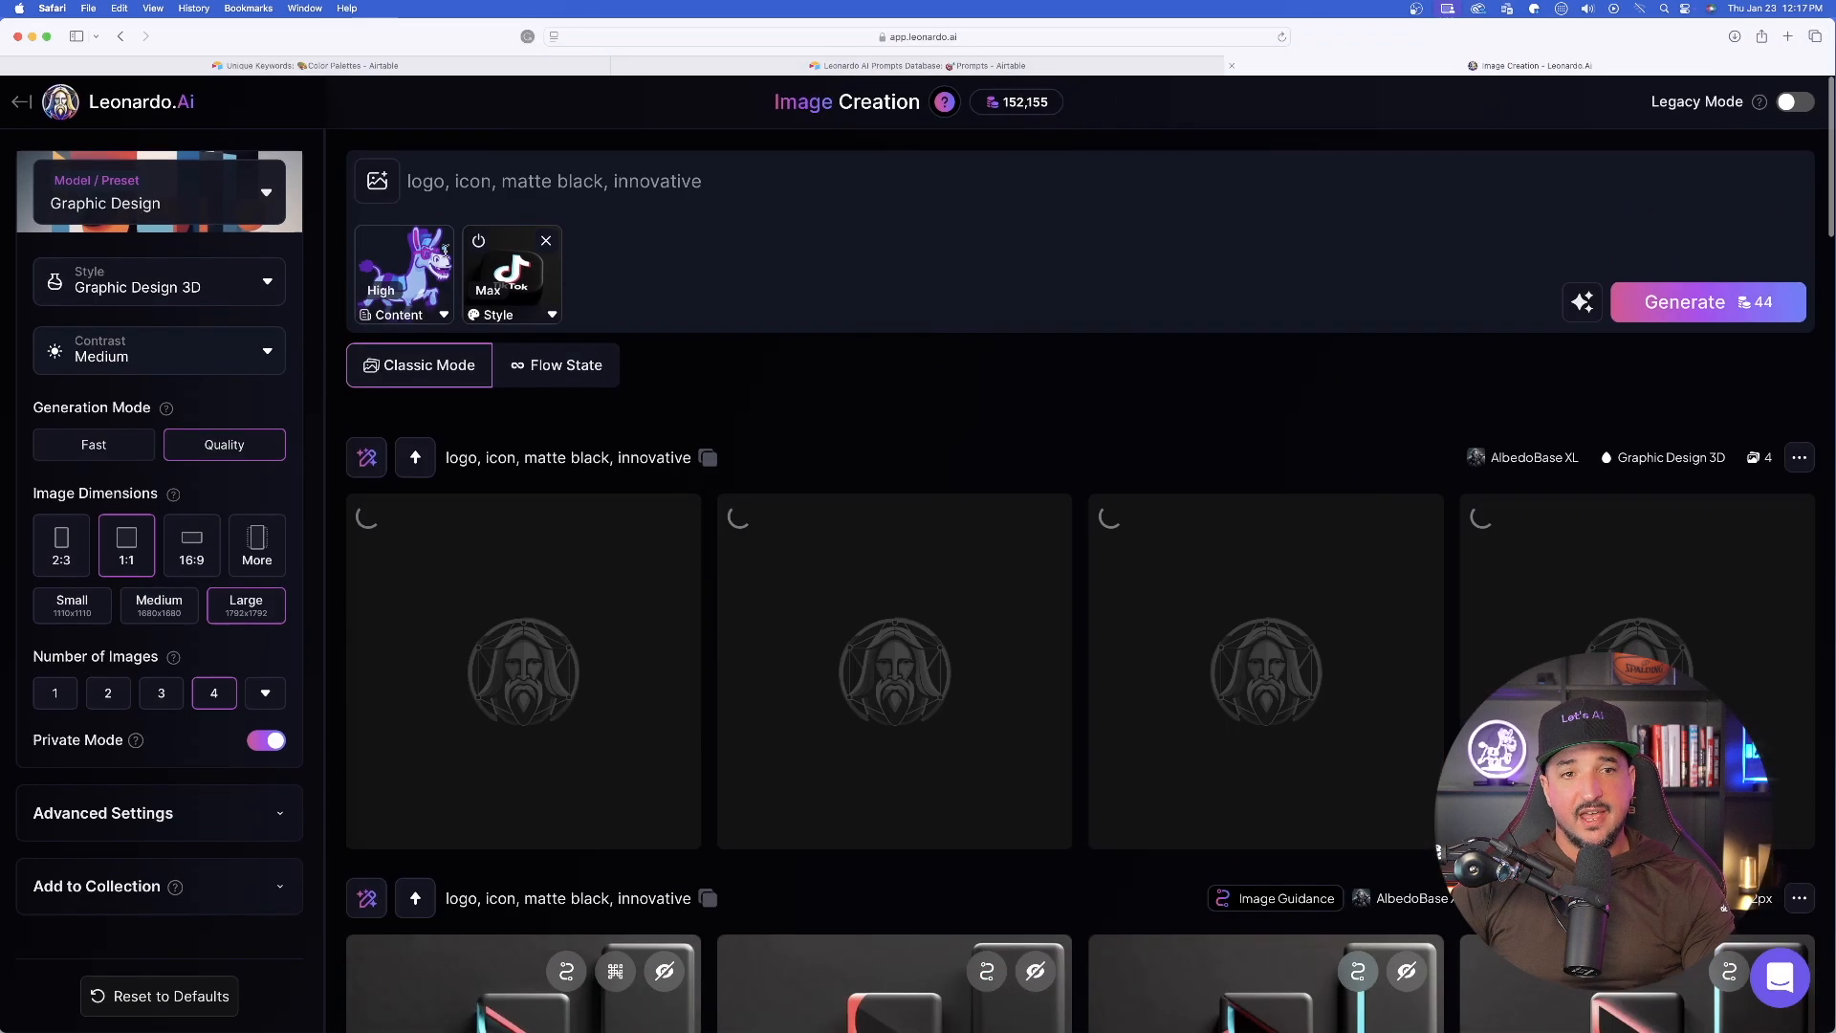
- Replace the donkey Content Reference with the previously uploaded tilted OpenAI logo
left_click(438, 240)
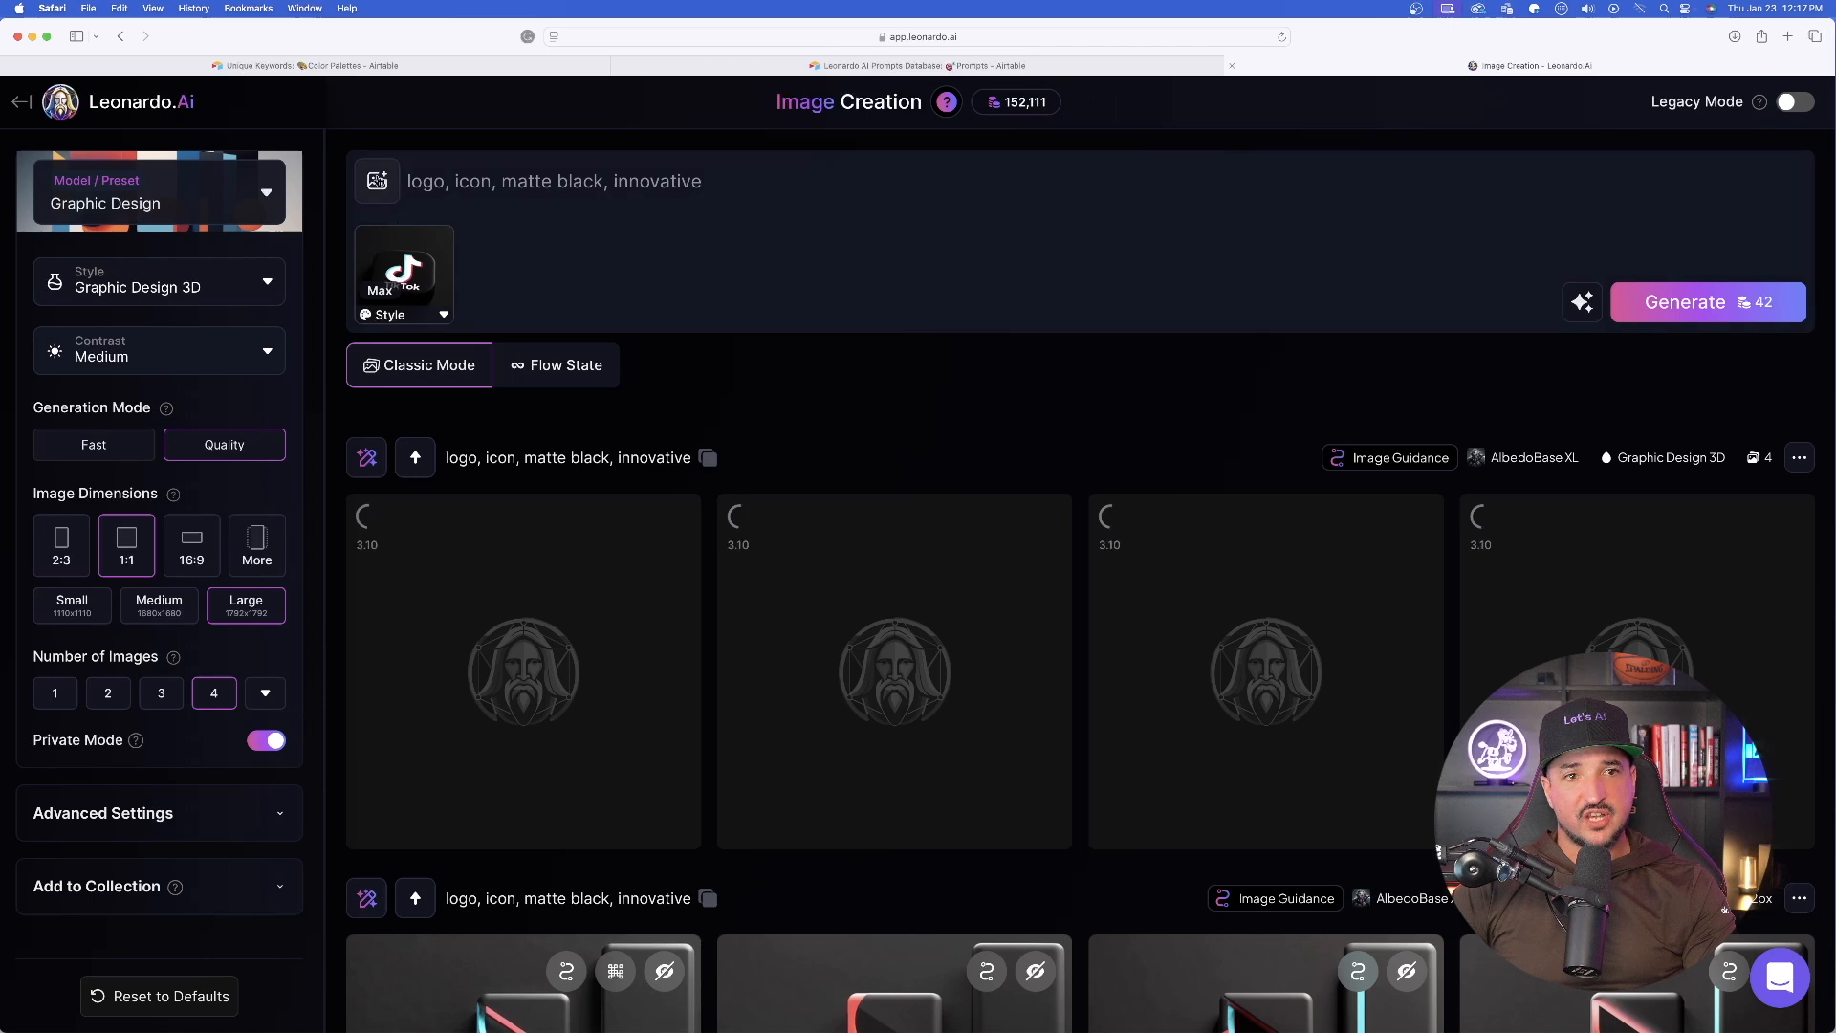
left_click(377, 181)
left_click(665, 459)
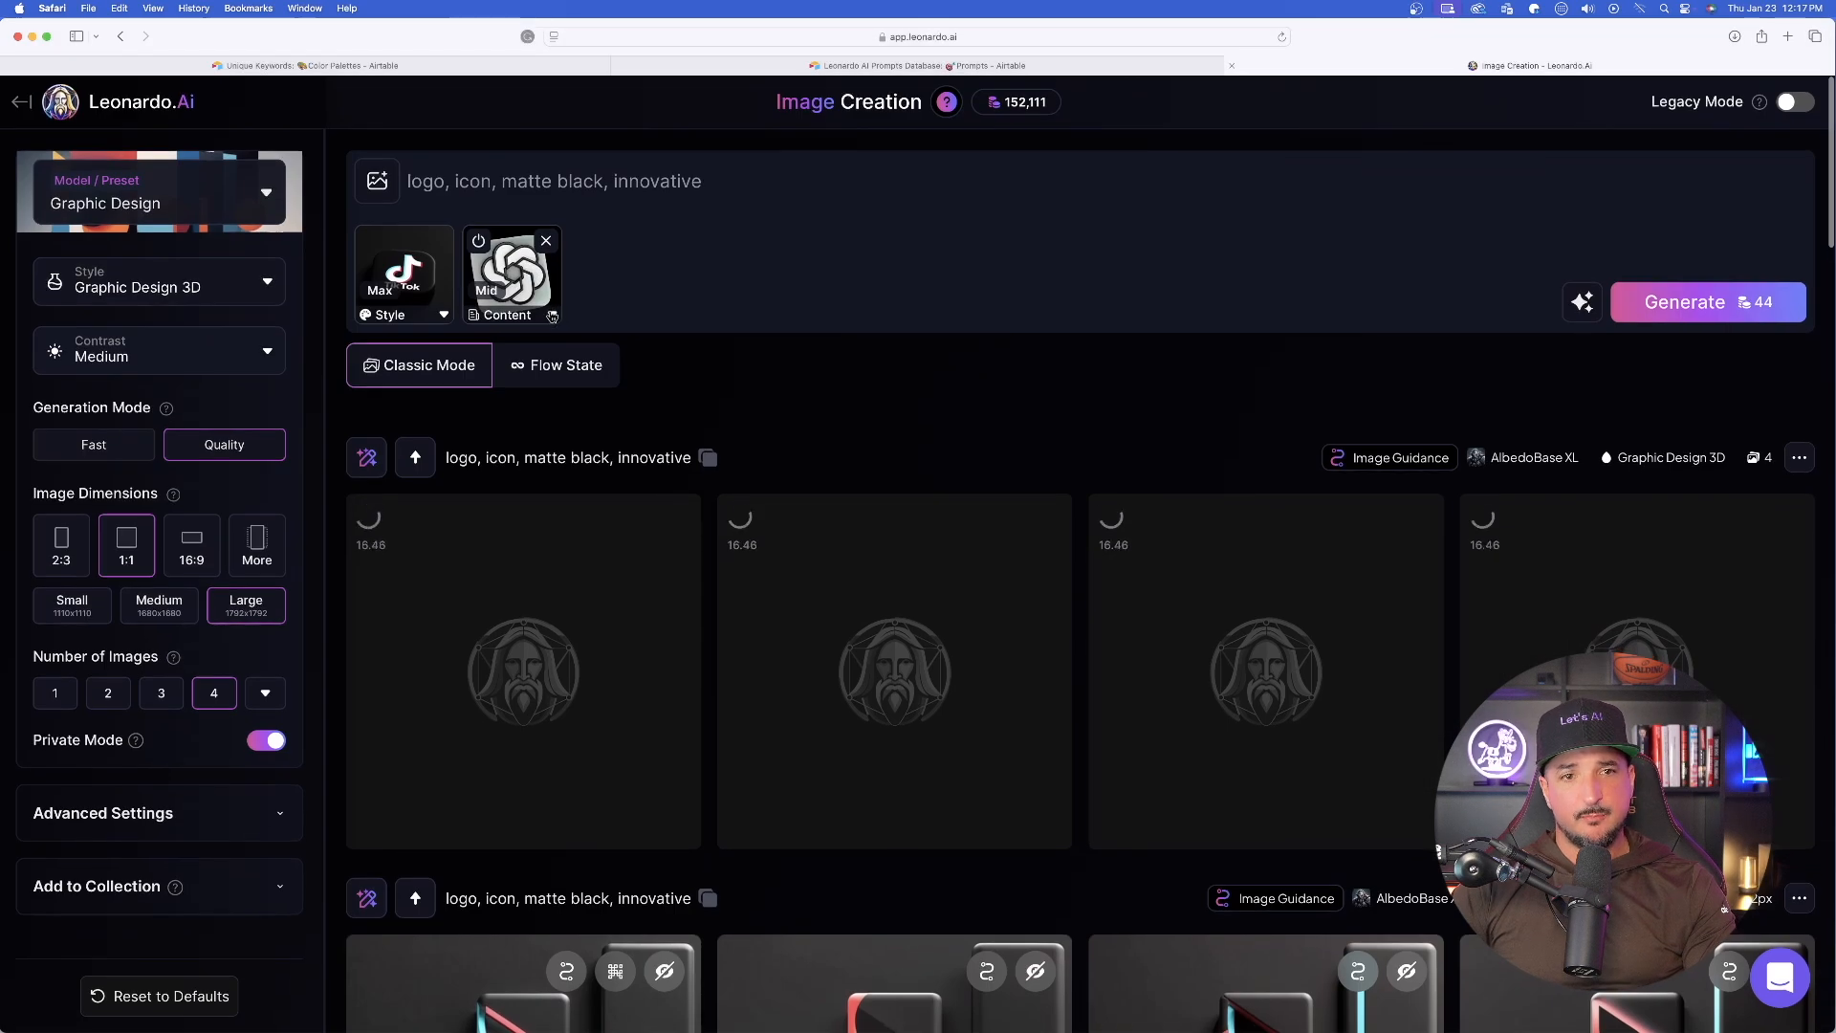
- Set the OpenAI logo Content Reference strength to High and add "solid black background" before "innovative" in the prompt
left_click(551, 317)
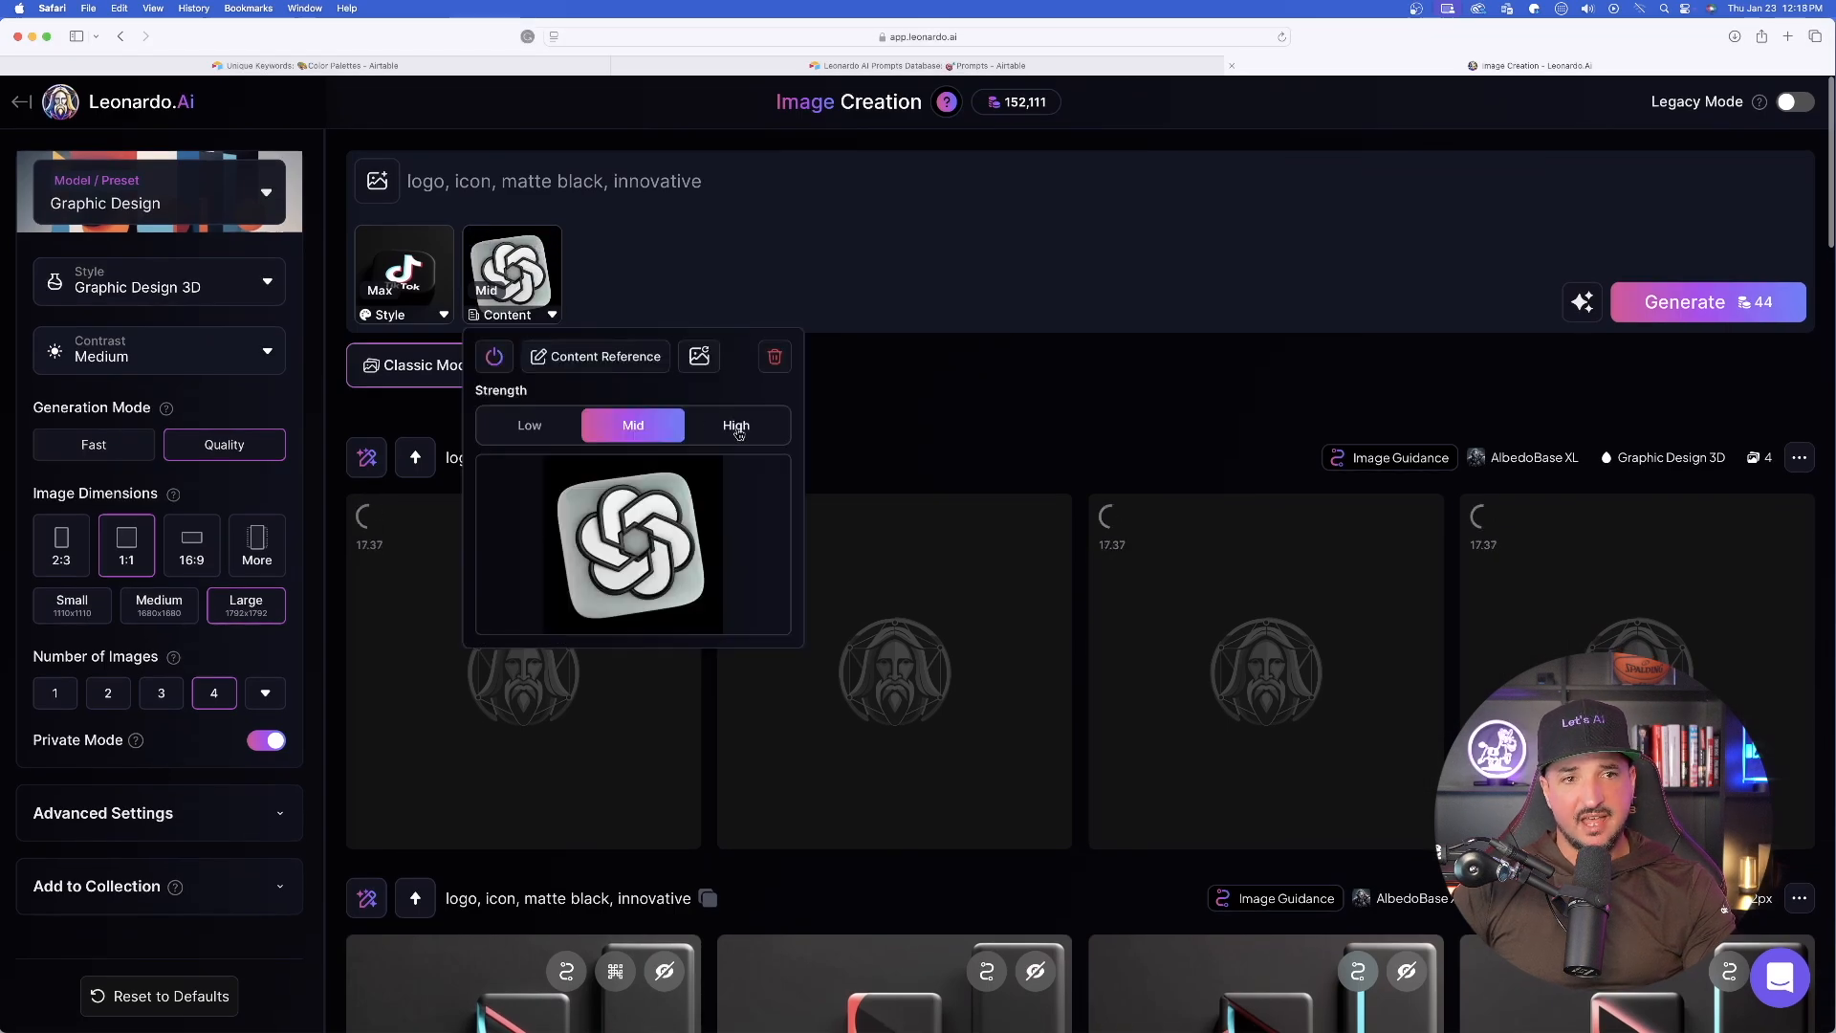
left_click(729, 422)
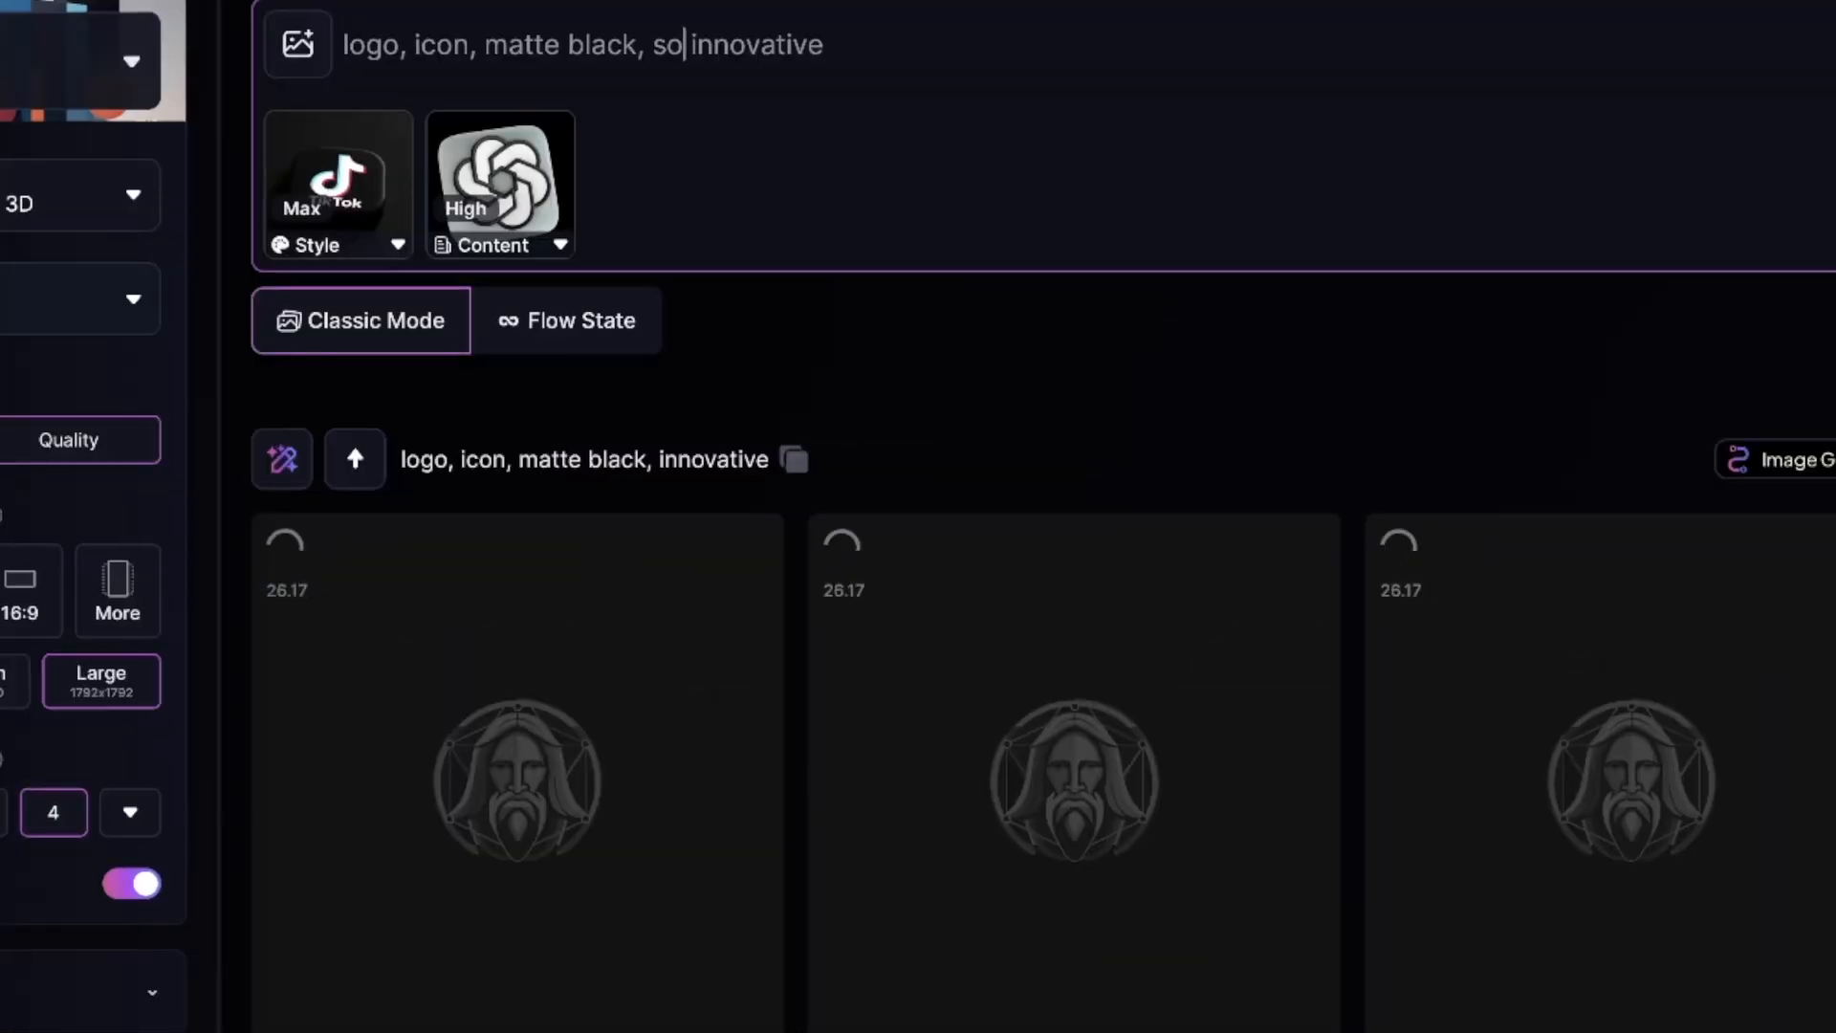
type("lid black ba")
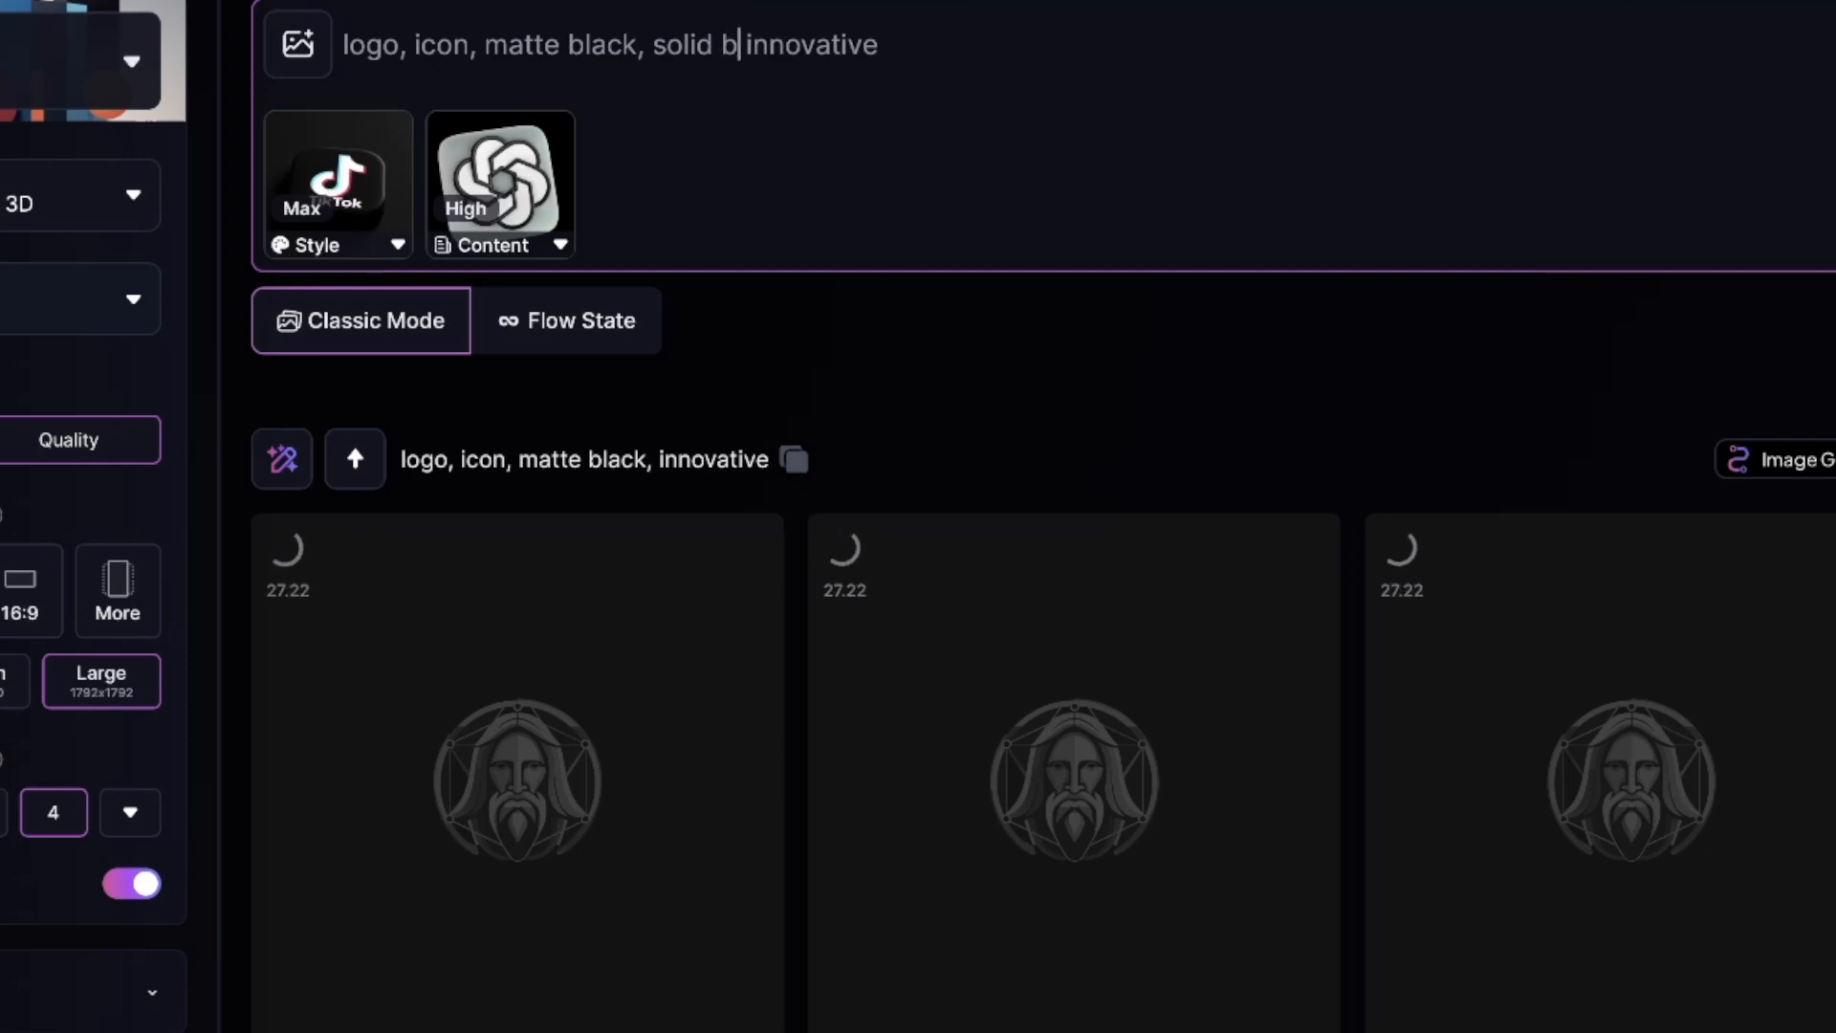
type("ckgrou")
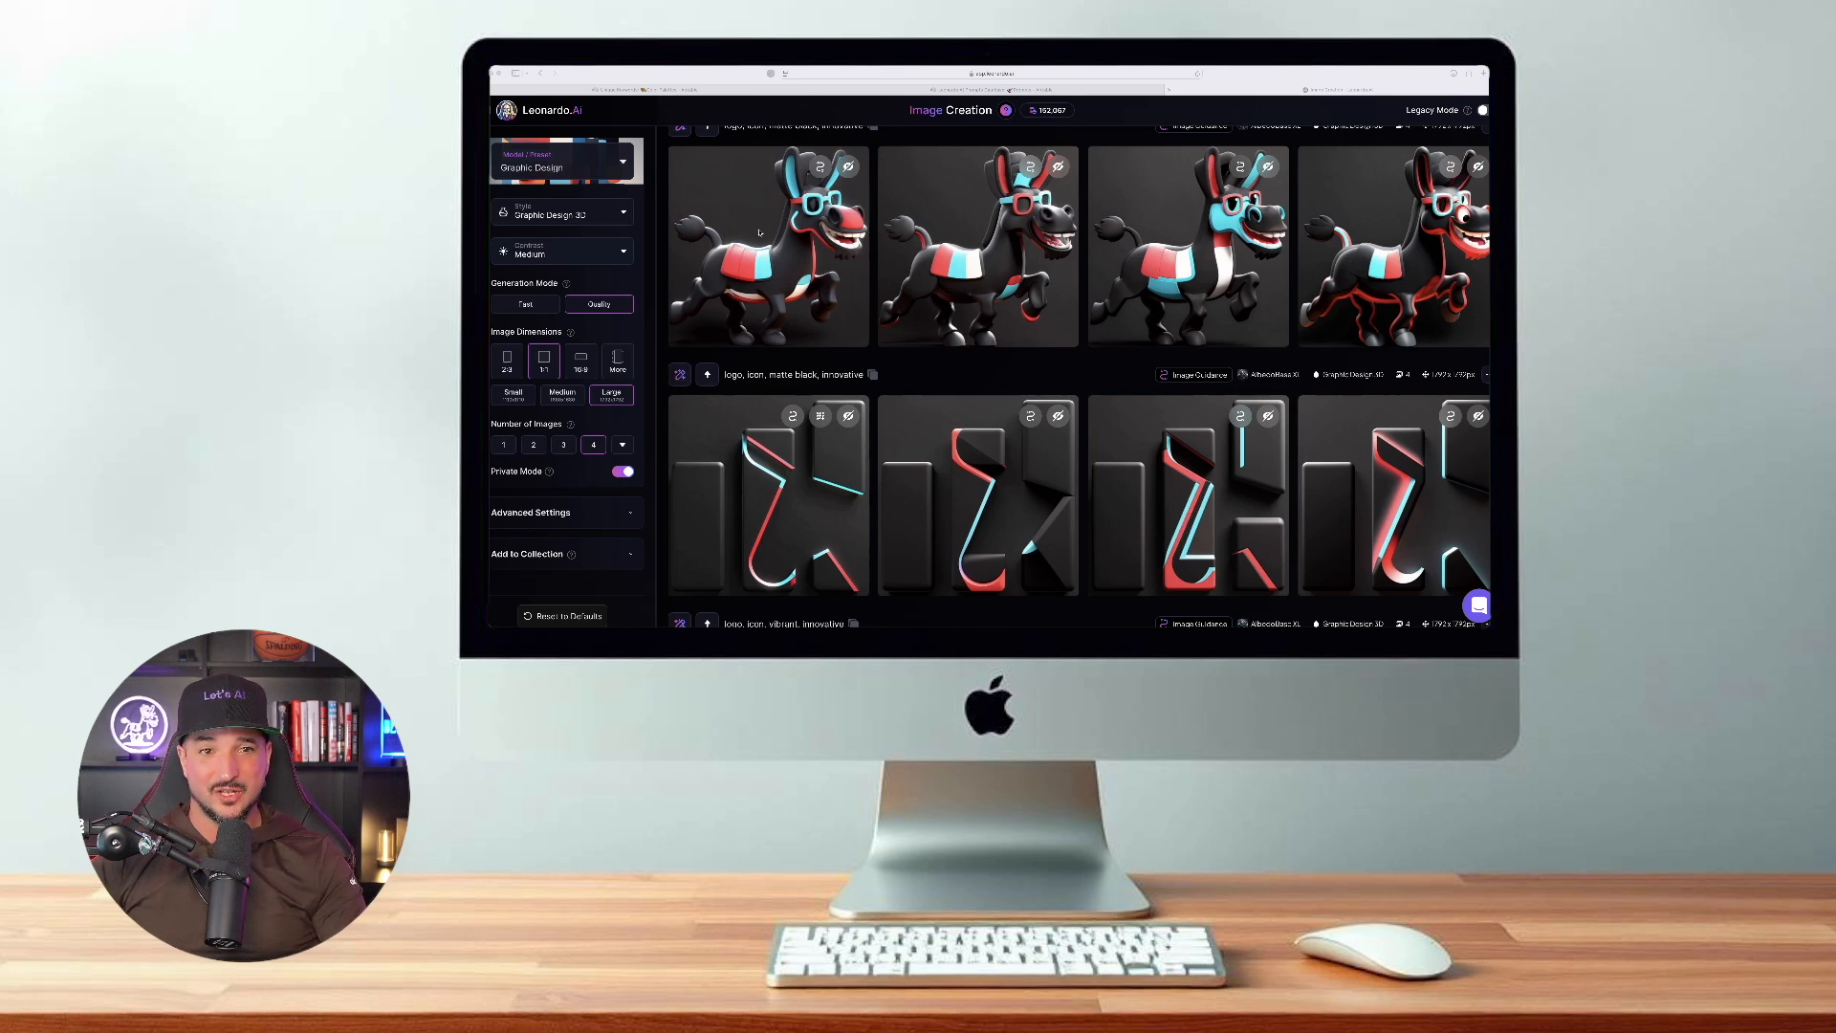
- View the four matte black donkey images one by one at full size and close the viewer
left_click(758, 232)
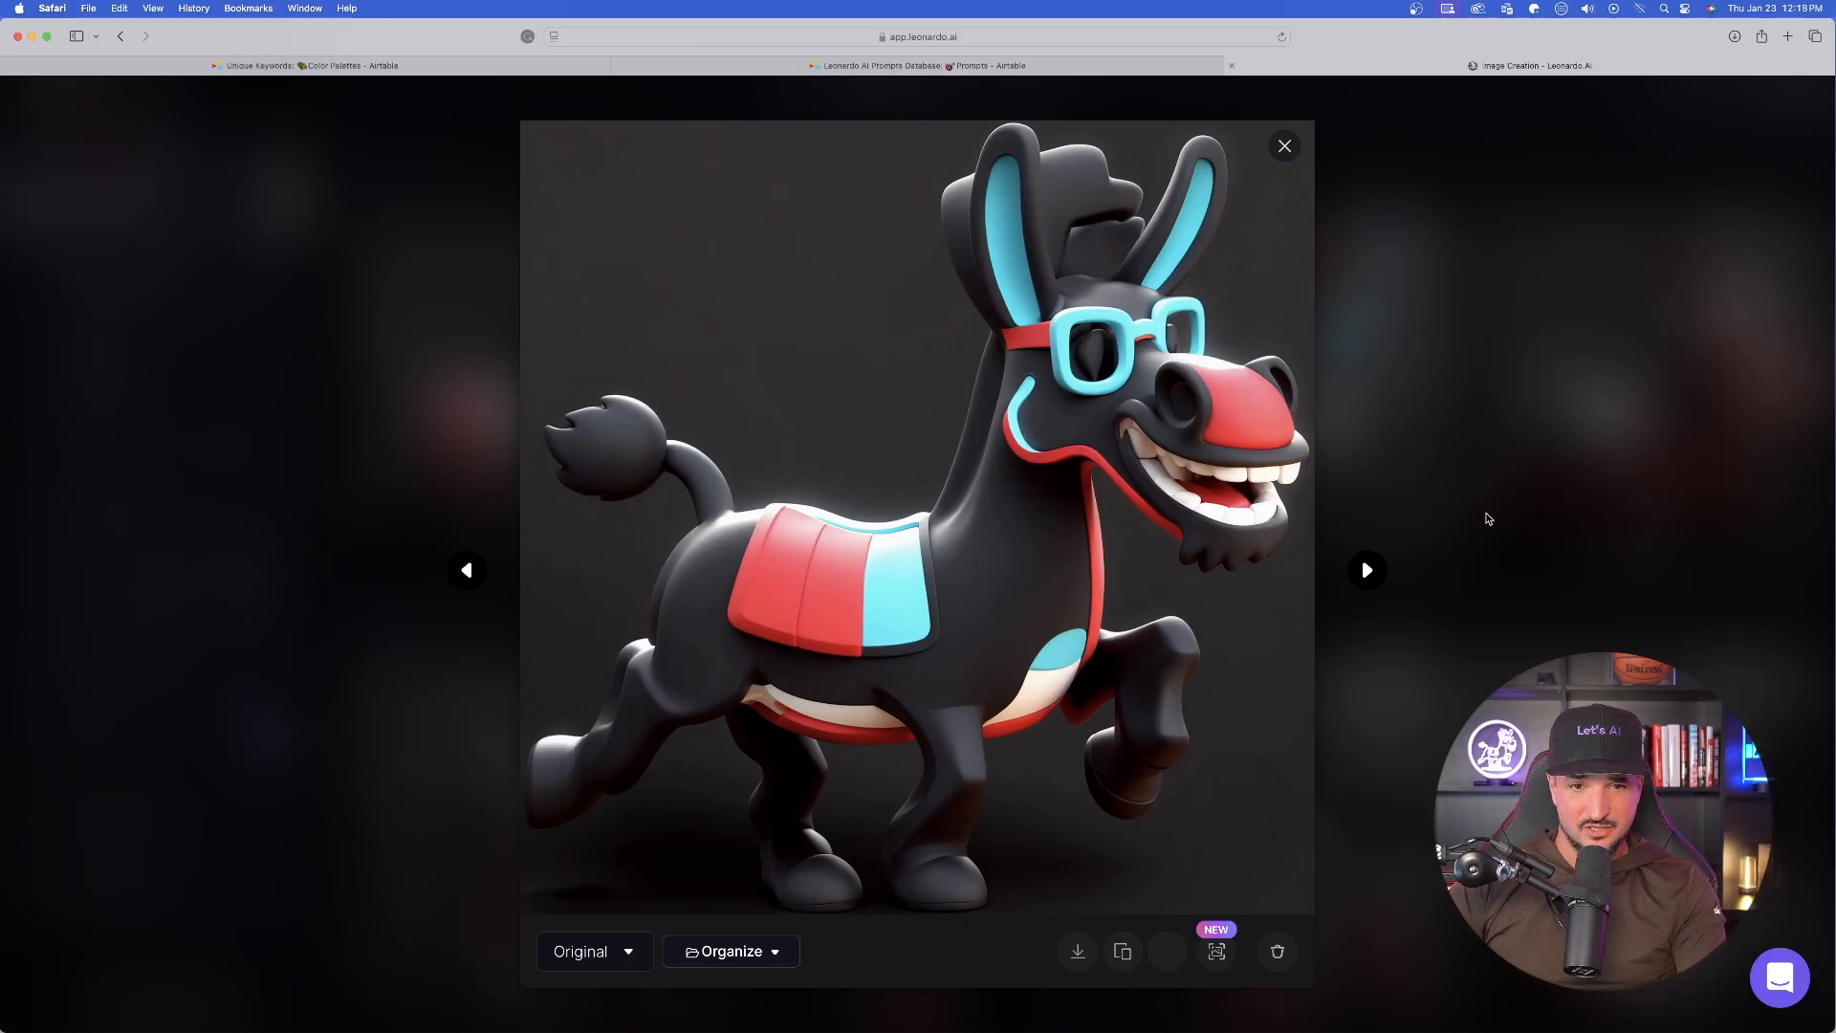
left_click(1367, 571)
left_click(1366, 570)
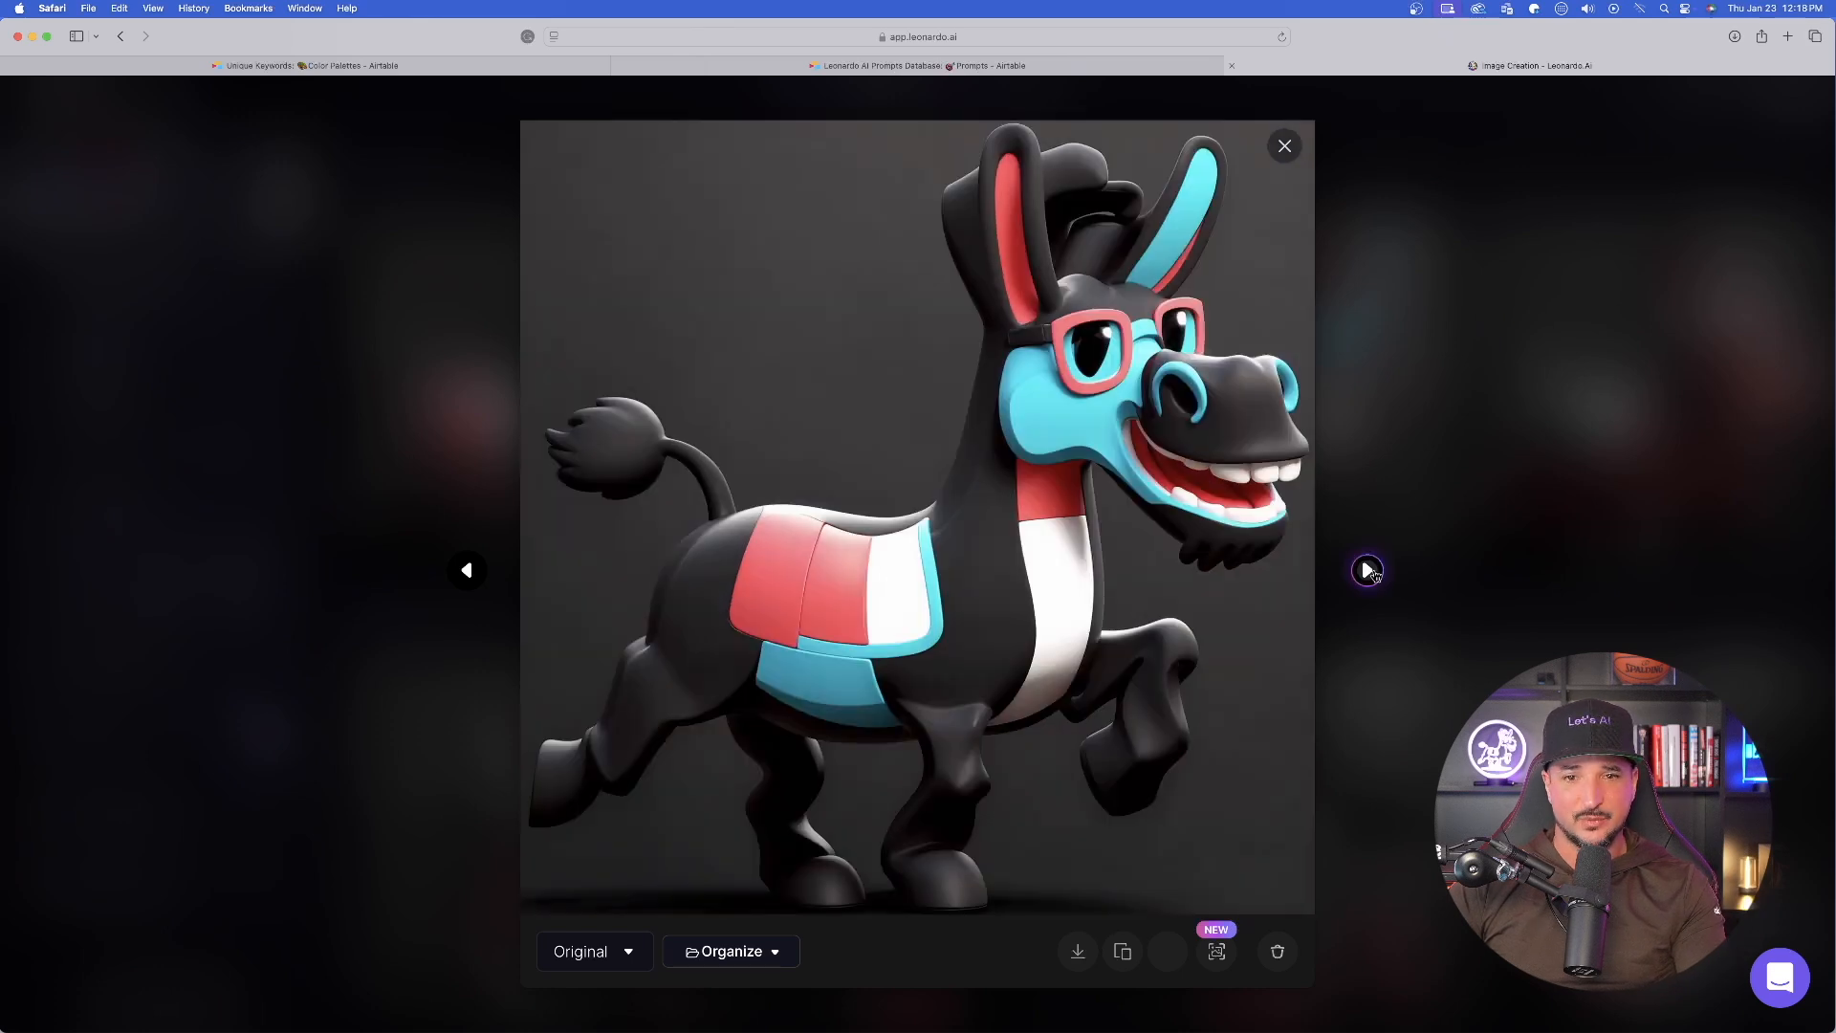
left_click(1367, 570)
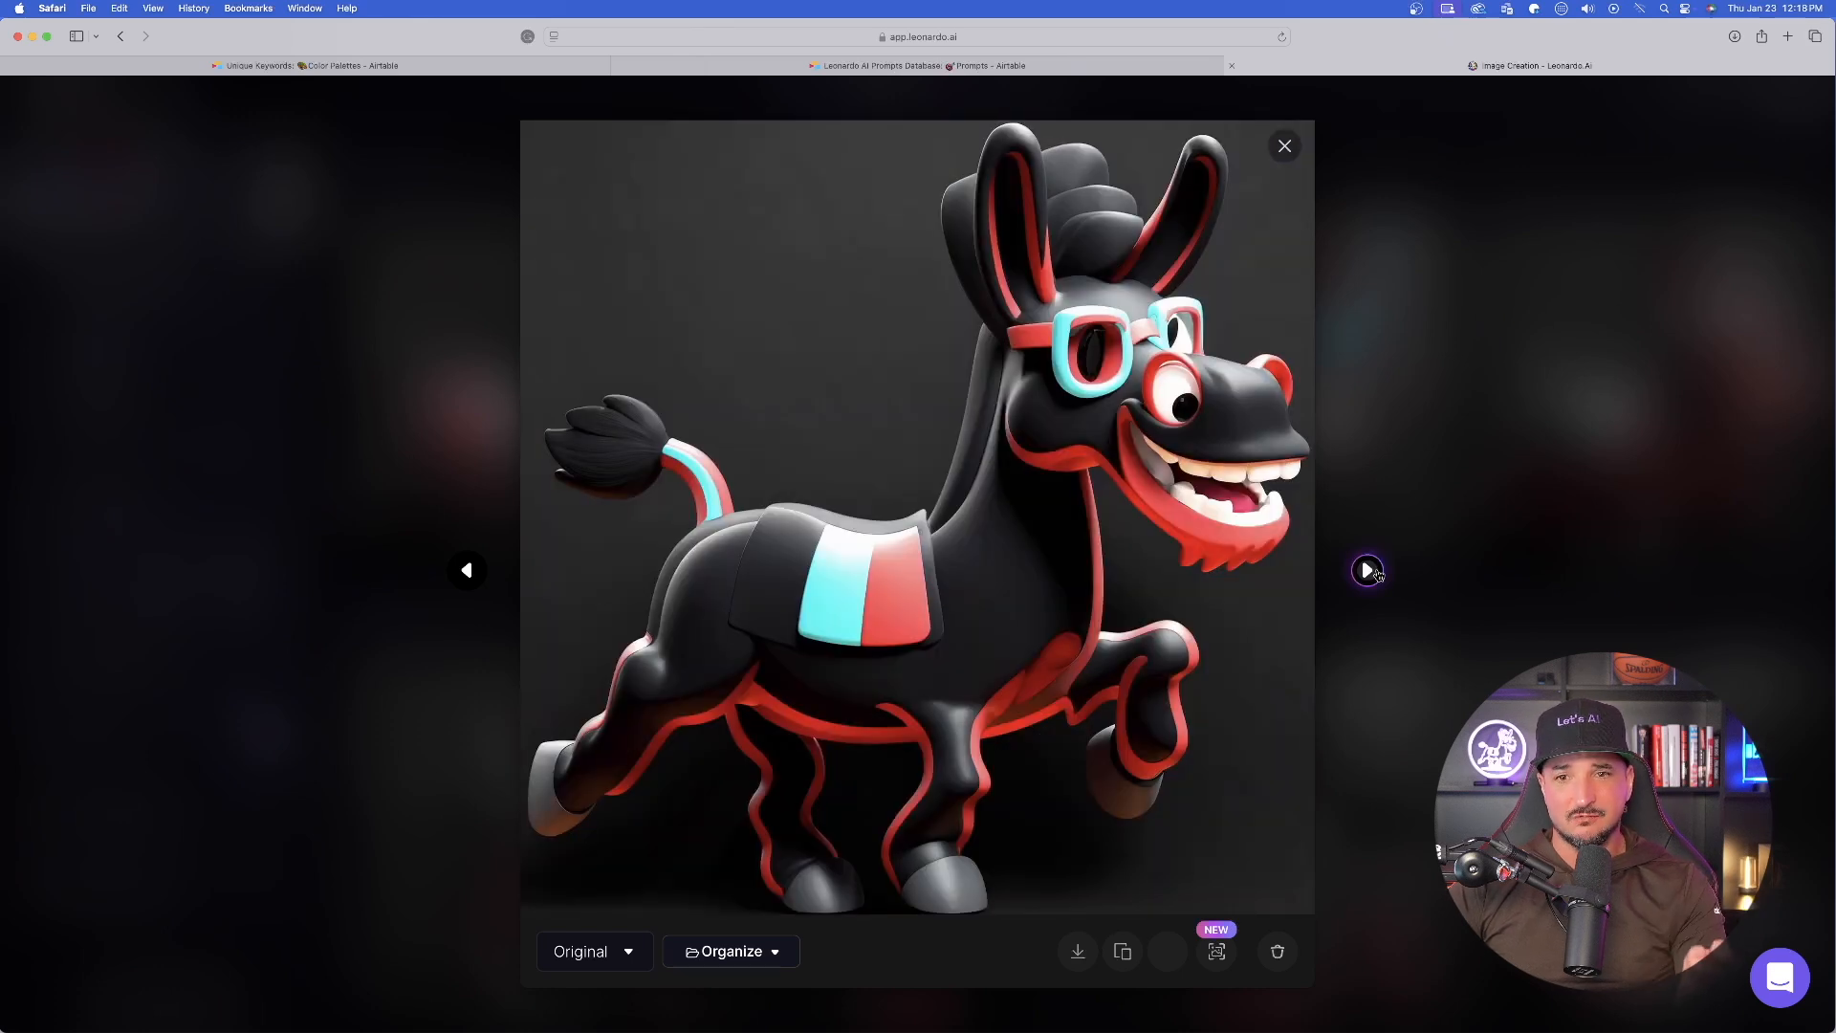
left_click(1367, 570)
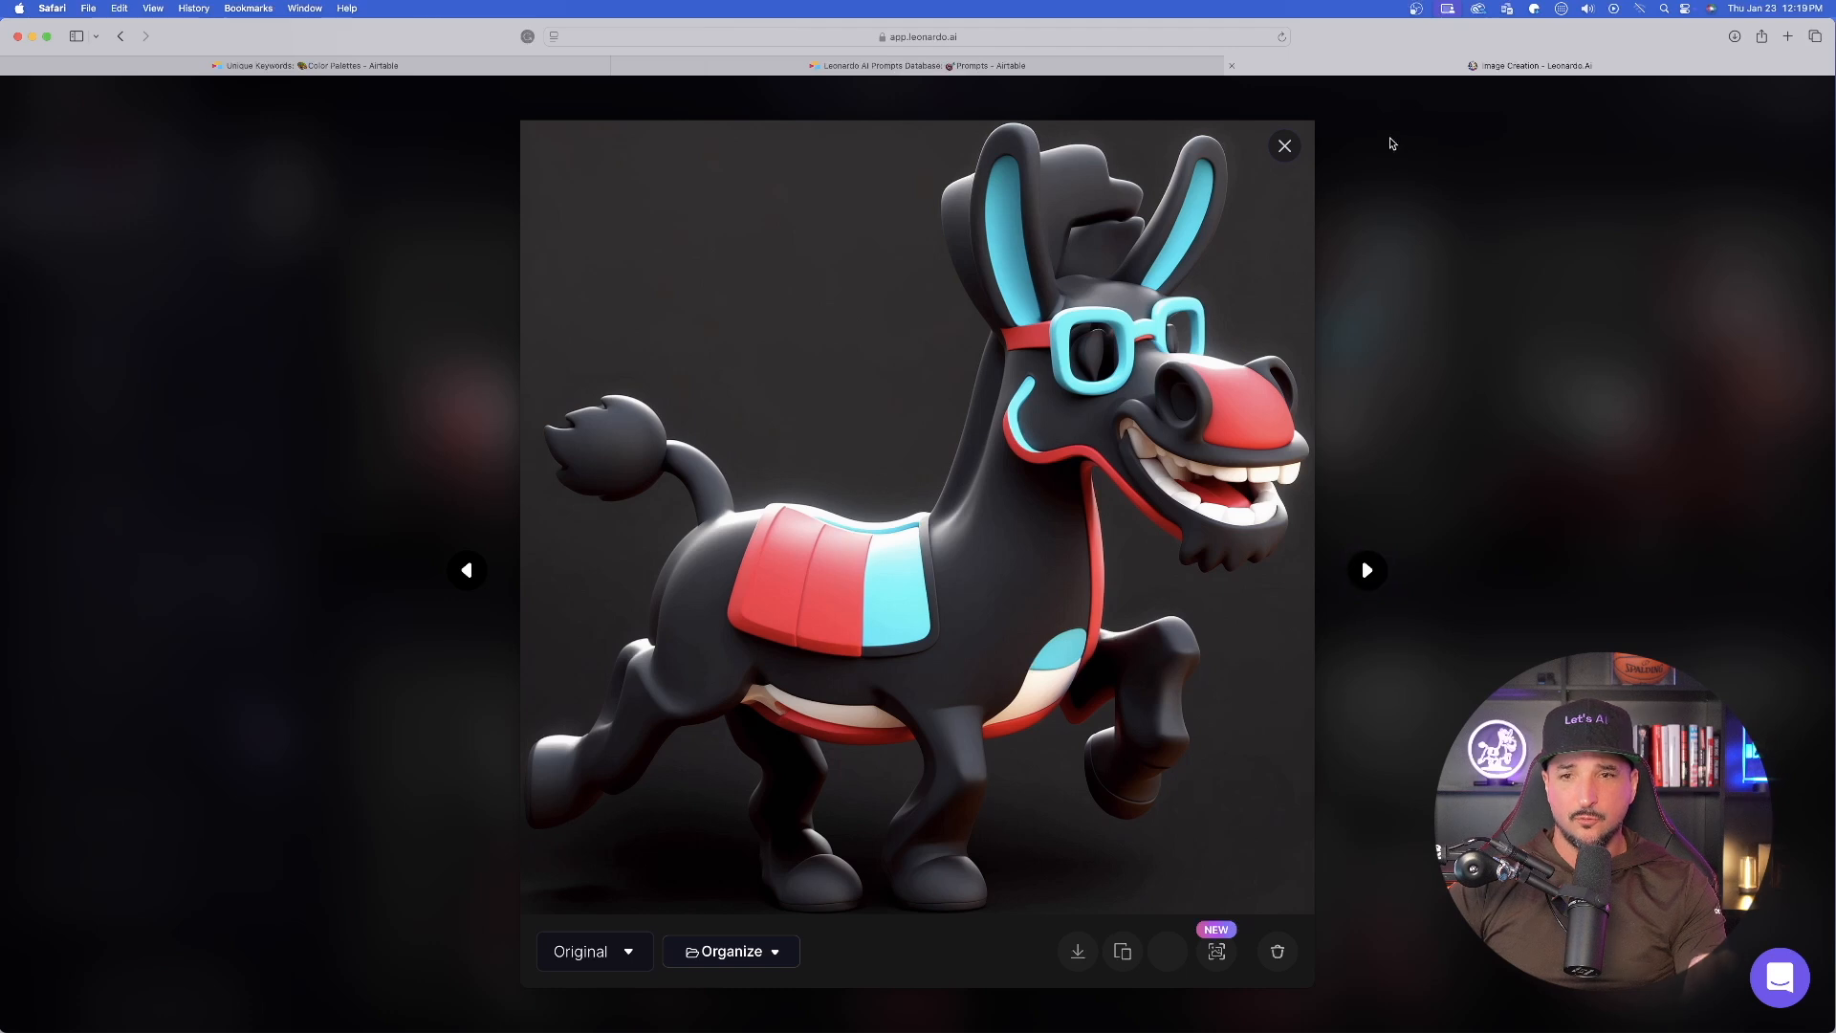
left_click(1286, 147)
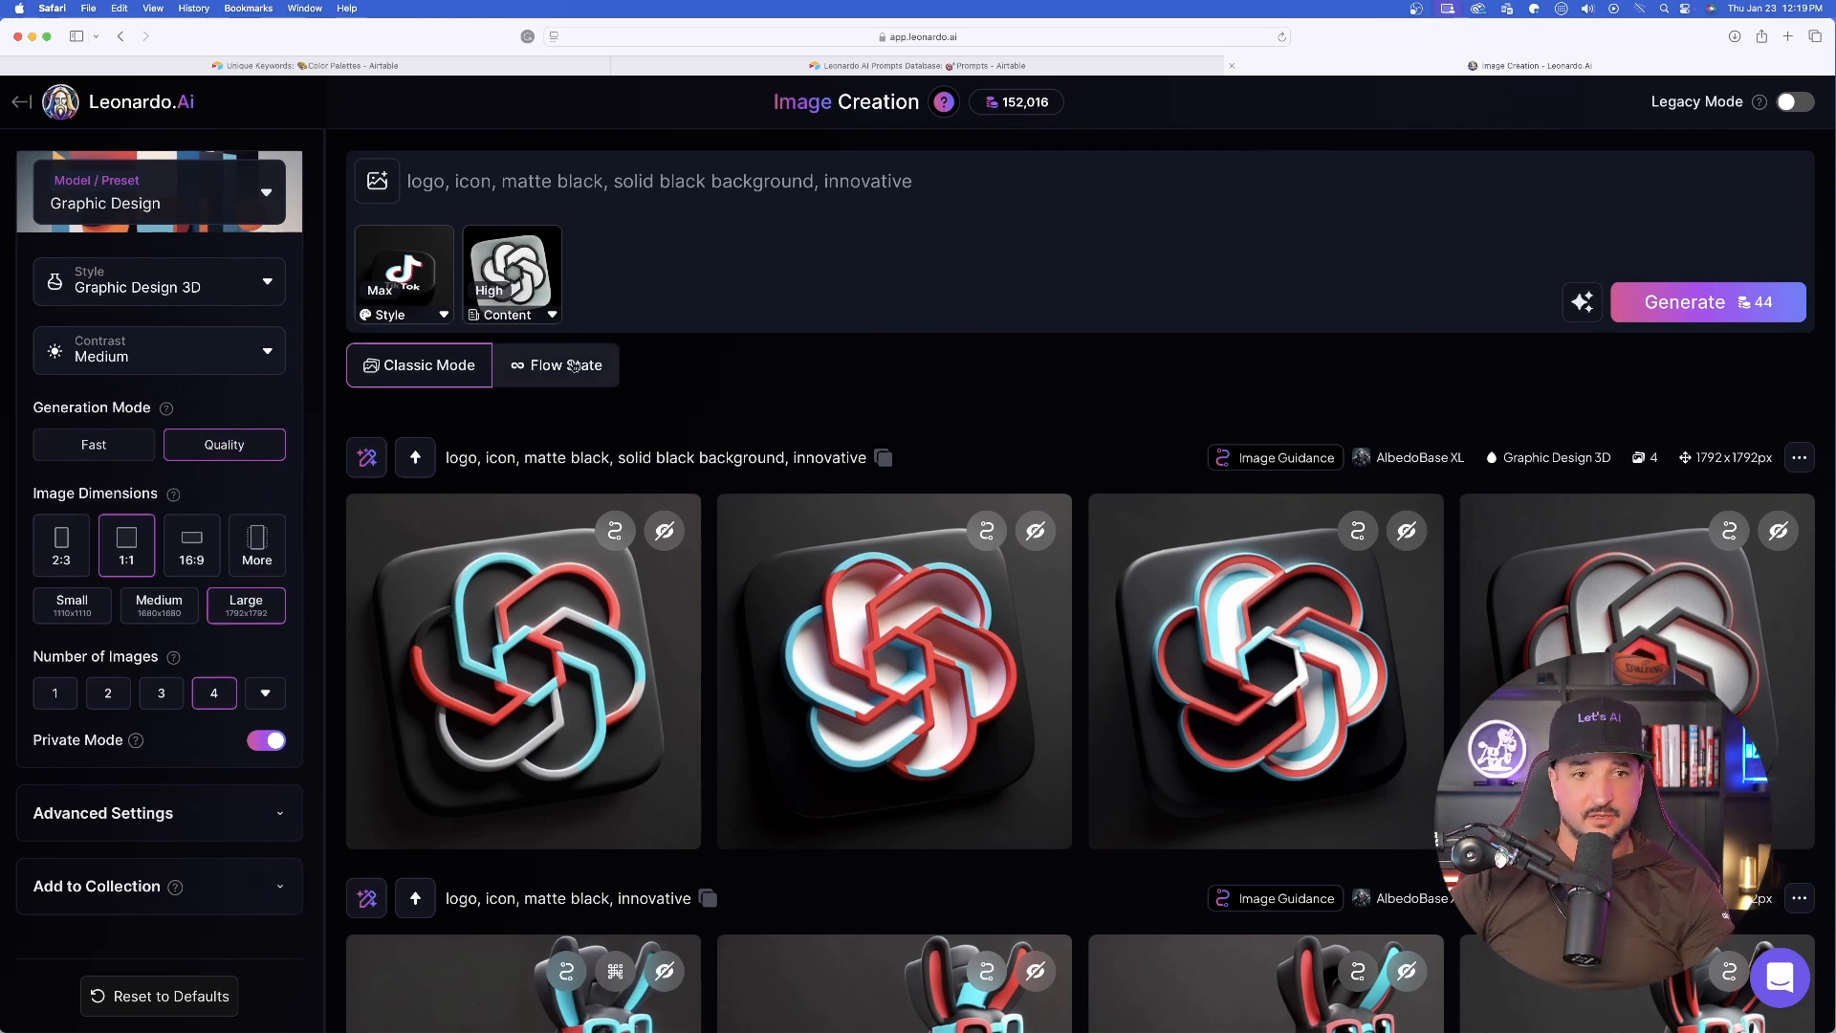
- Consult the Color Palettes gallery in Airtable and put "Color Palette: [magenta, black, white]" at the start of the Leonardo.Ai prompt
mouse_move(402, 271)
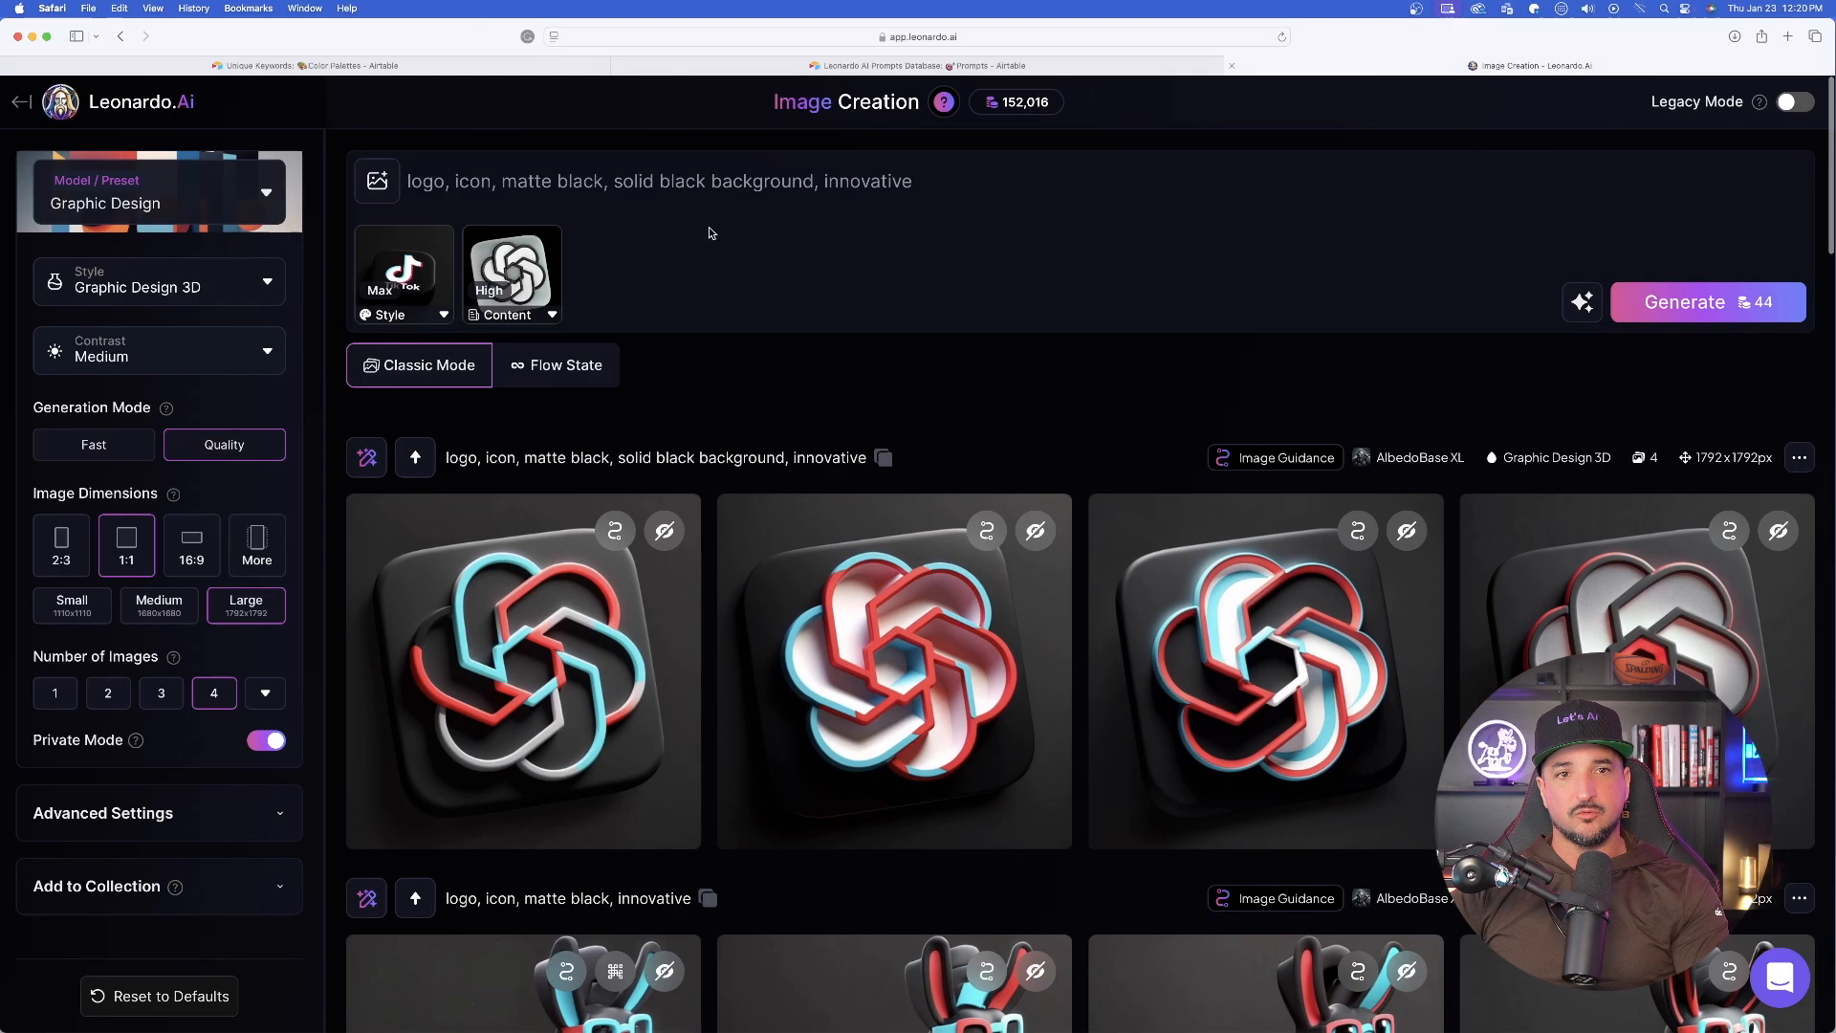
left_click(708, 229)
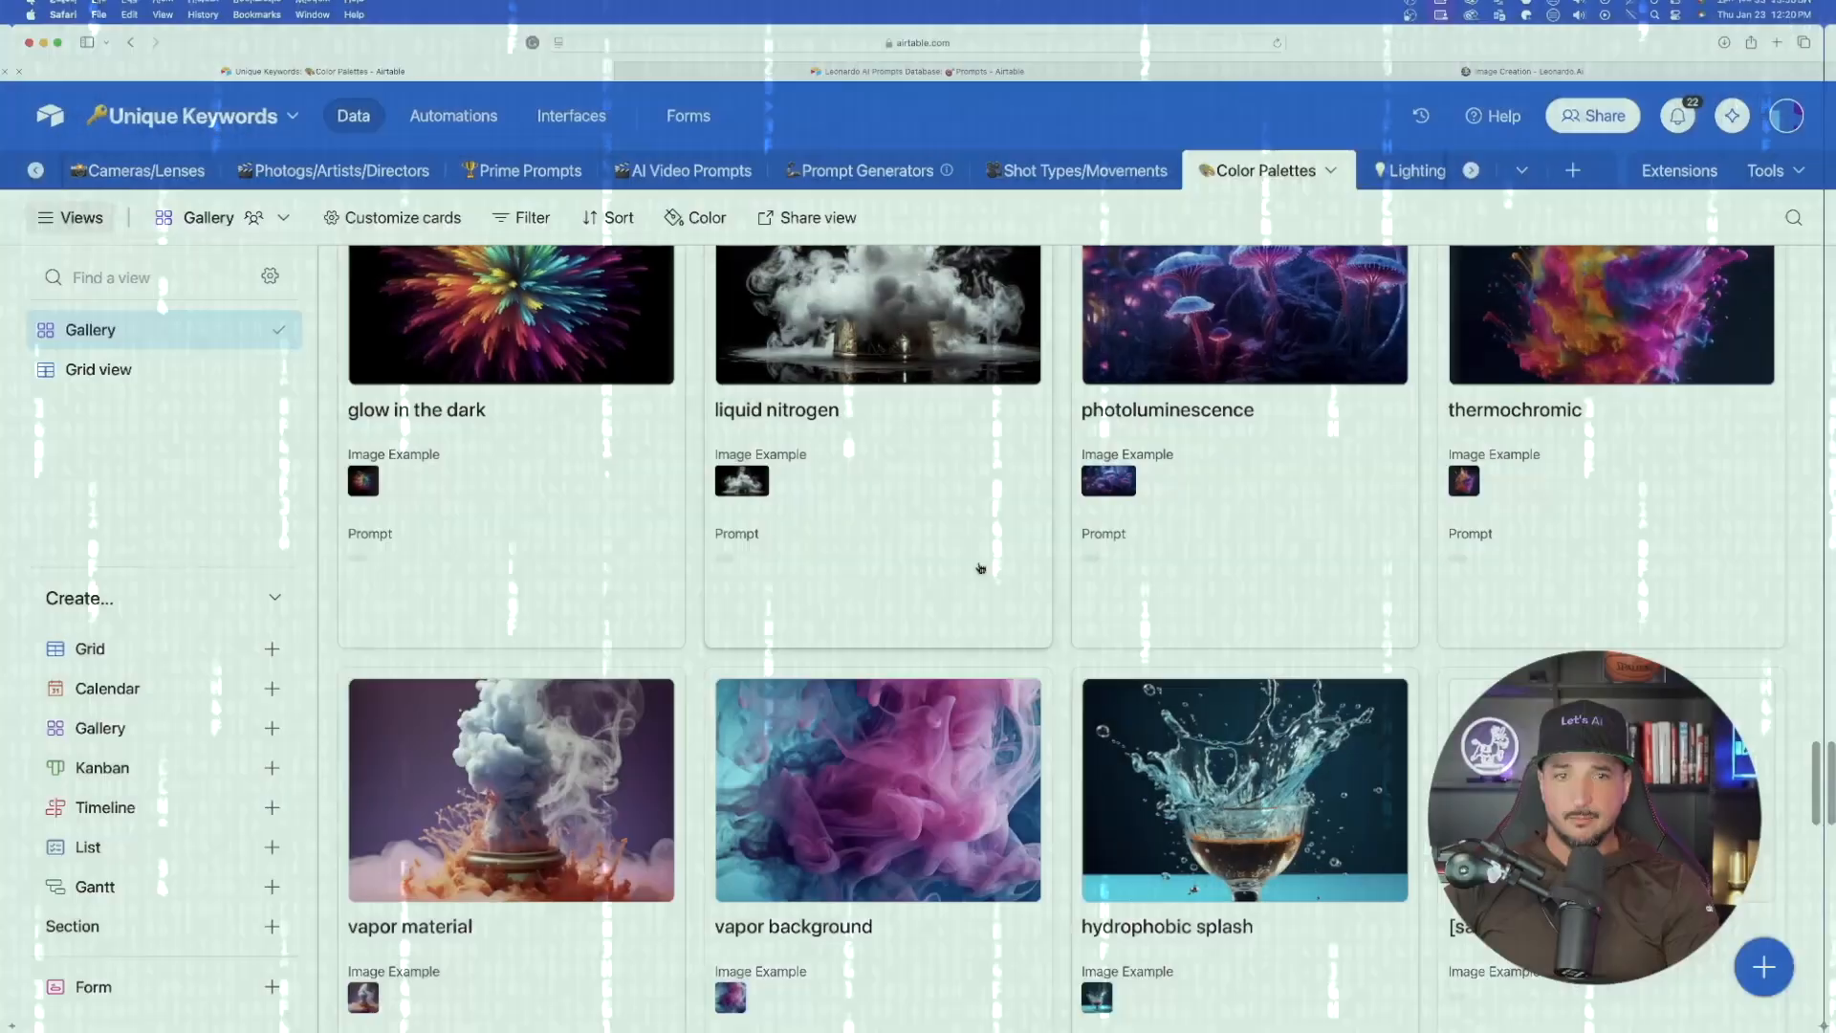
scroll(1030, 593, "up", 15)
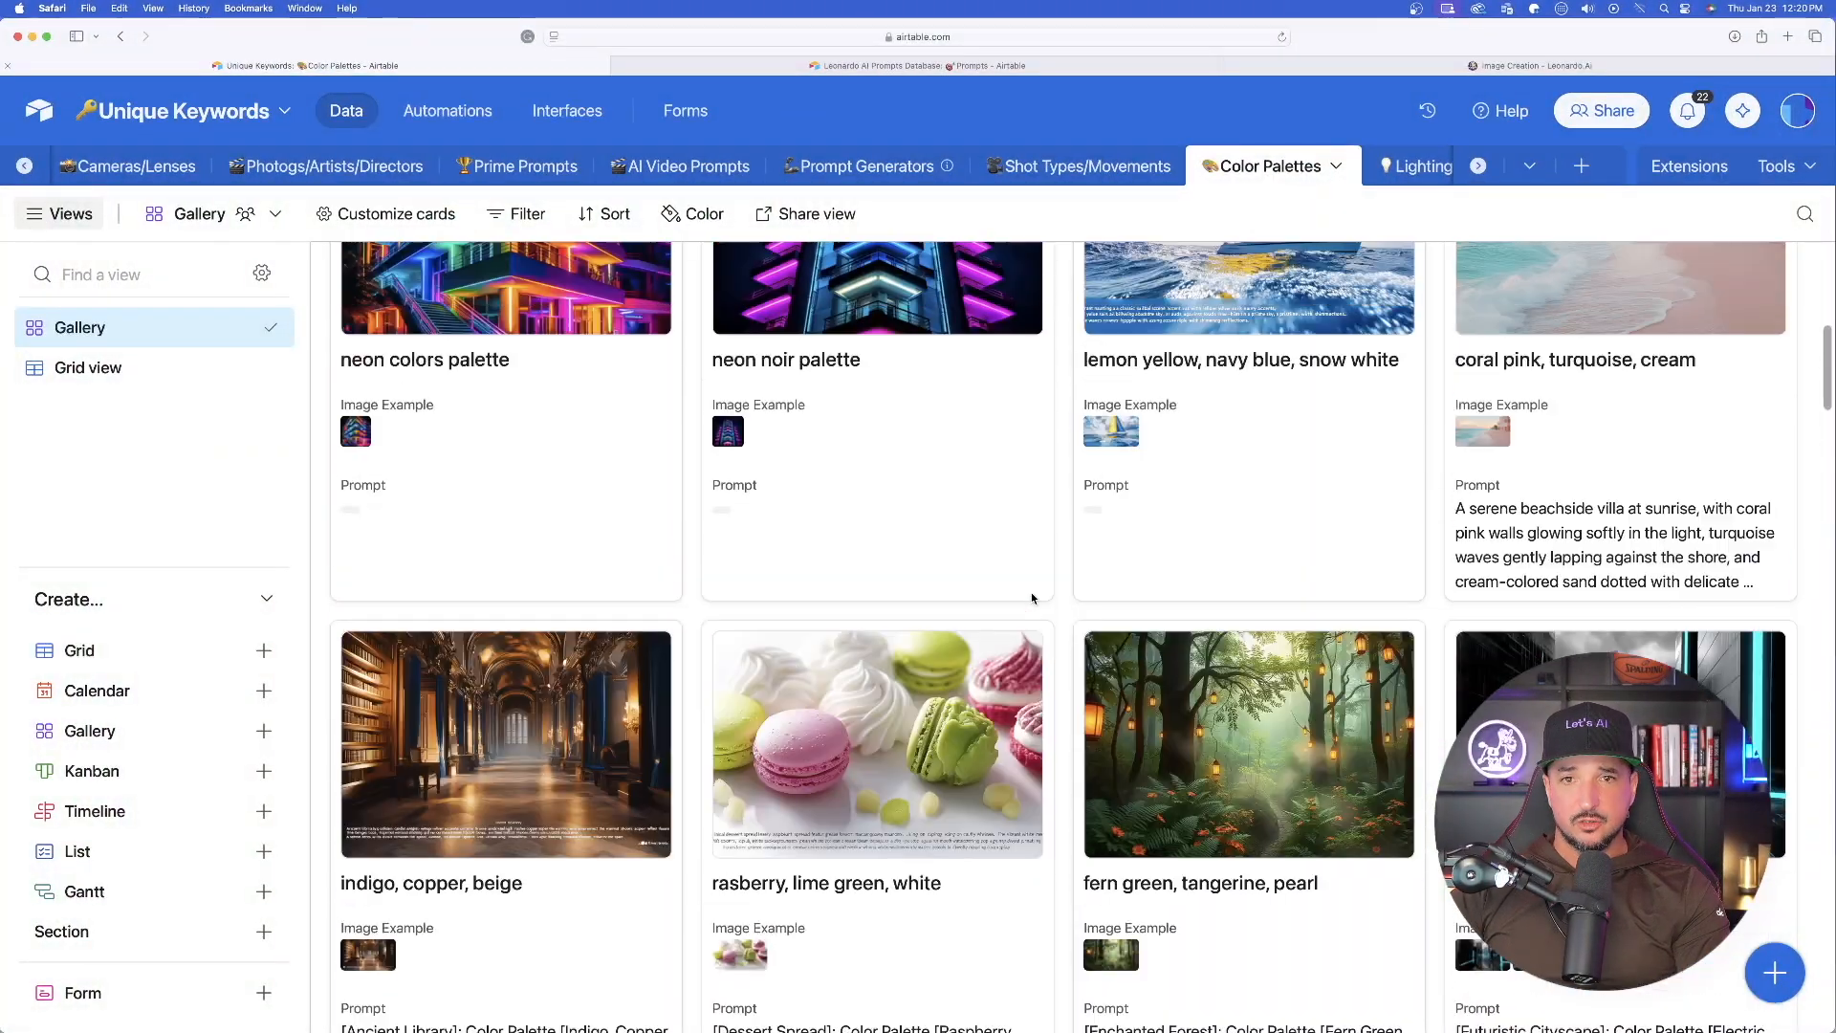
scroll(873, 611, "down", 2)
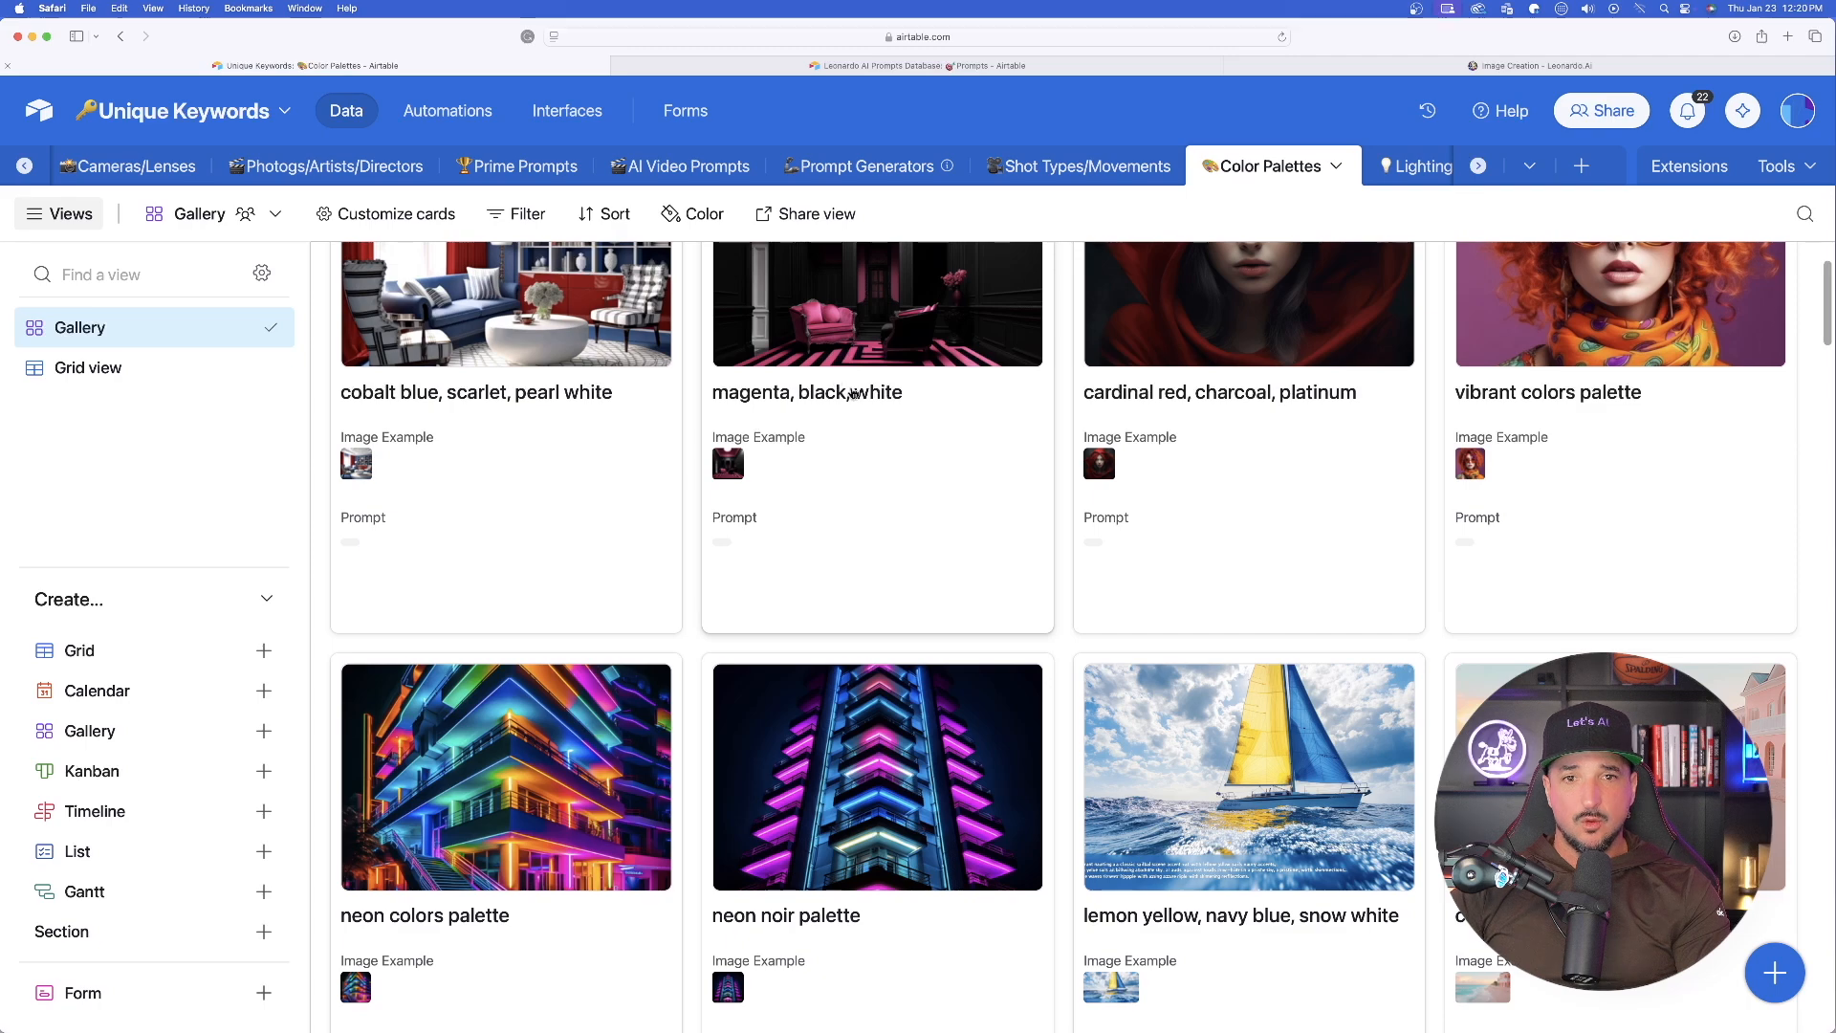
scroll(875, 415, "up", 1)
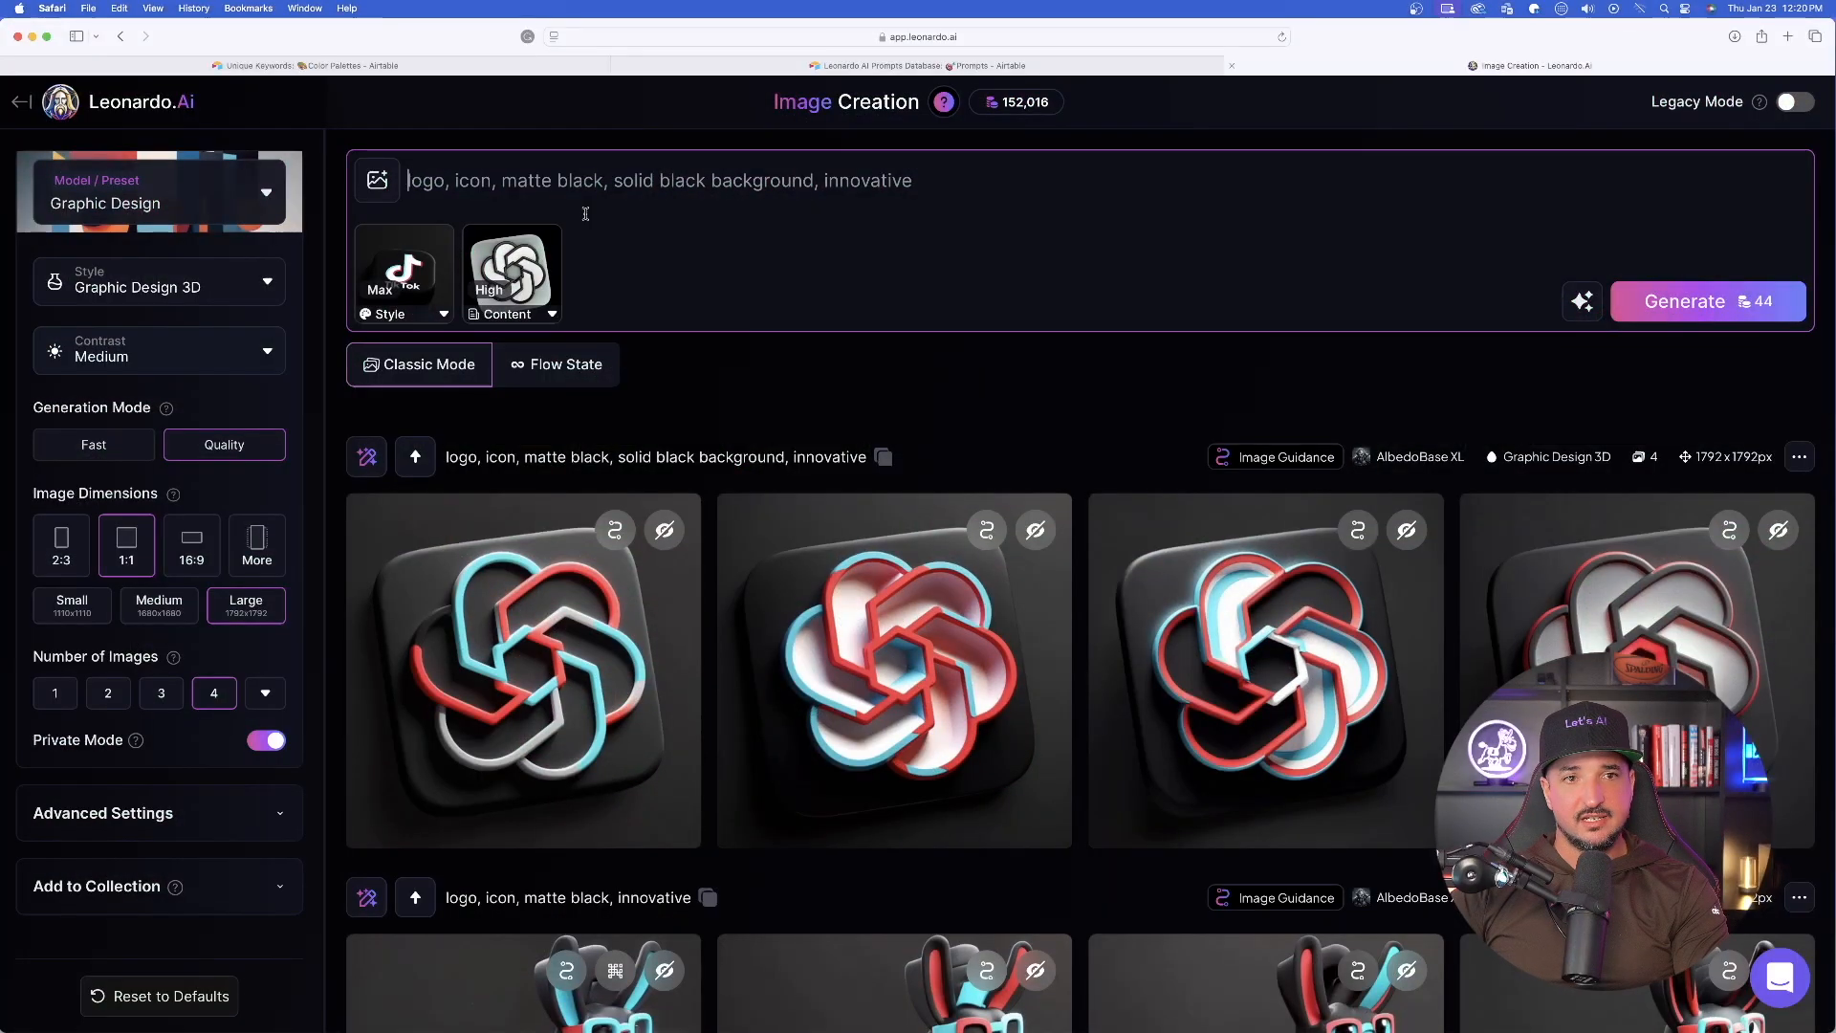
type("Color Palette: ")
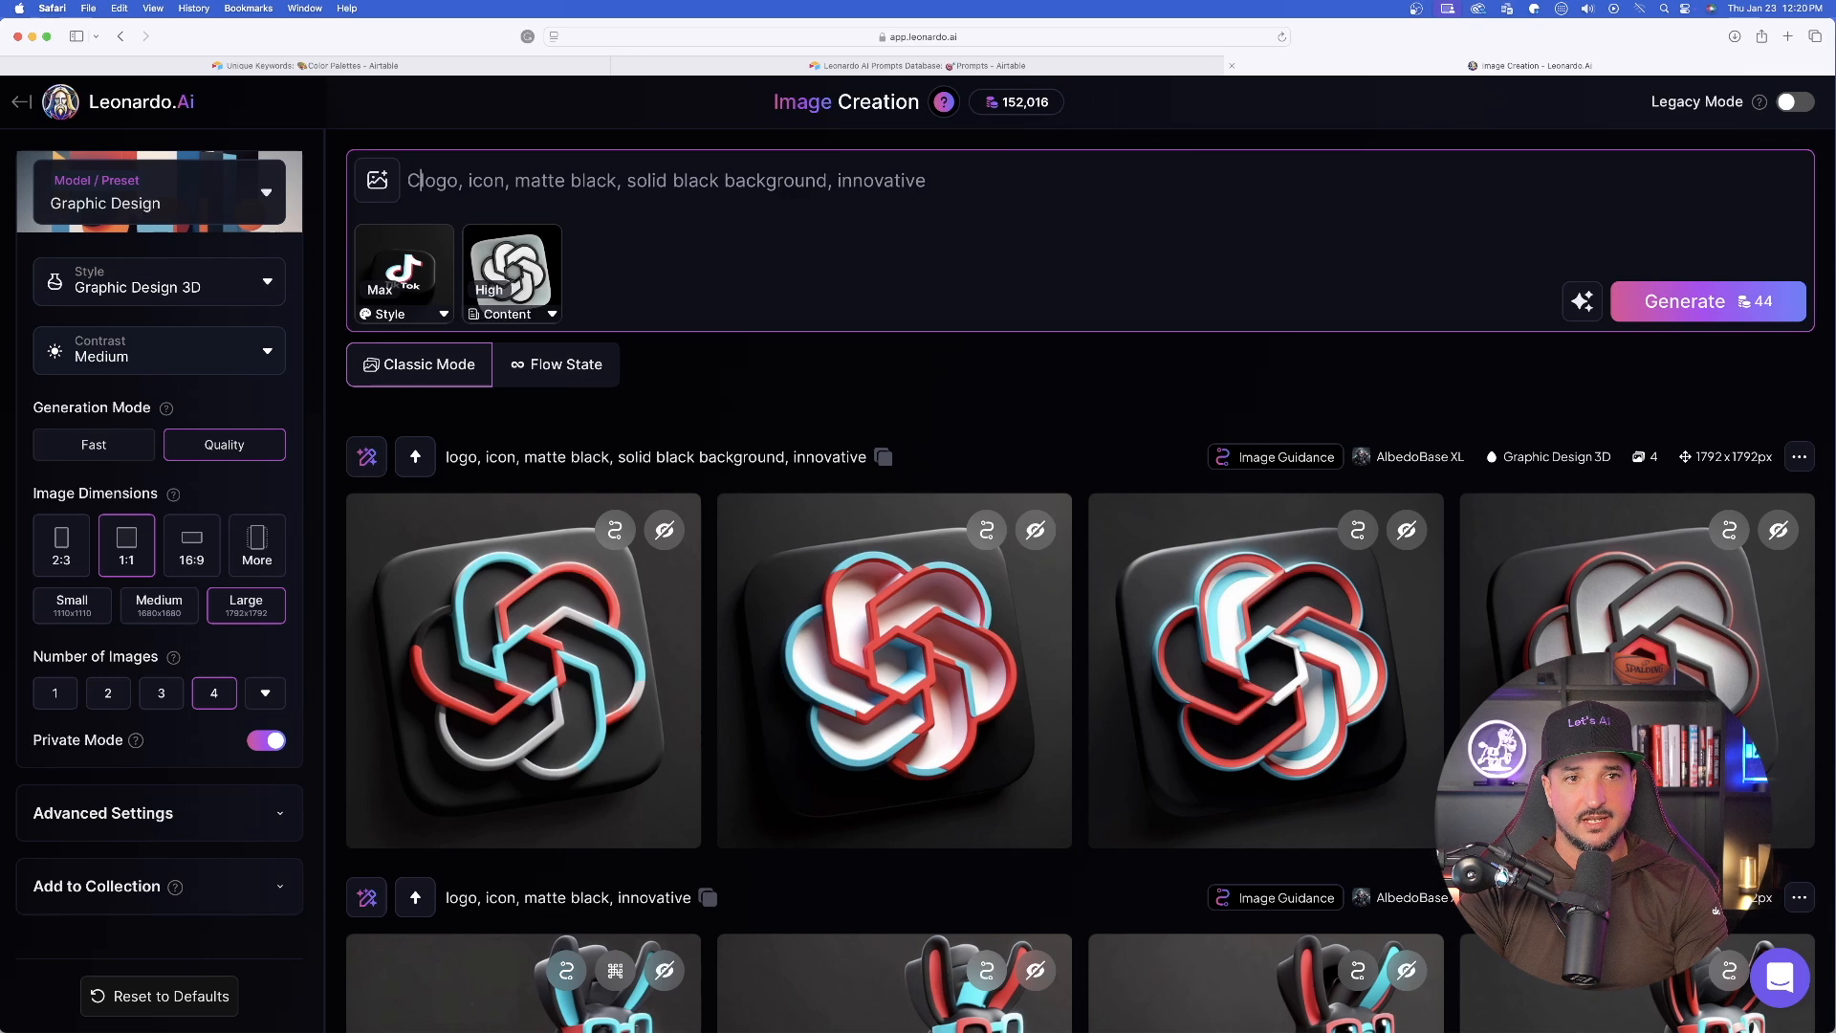
type("[magenta, black, white]")
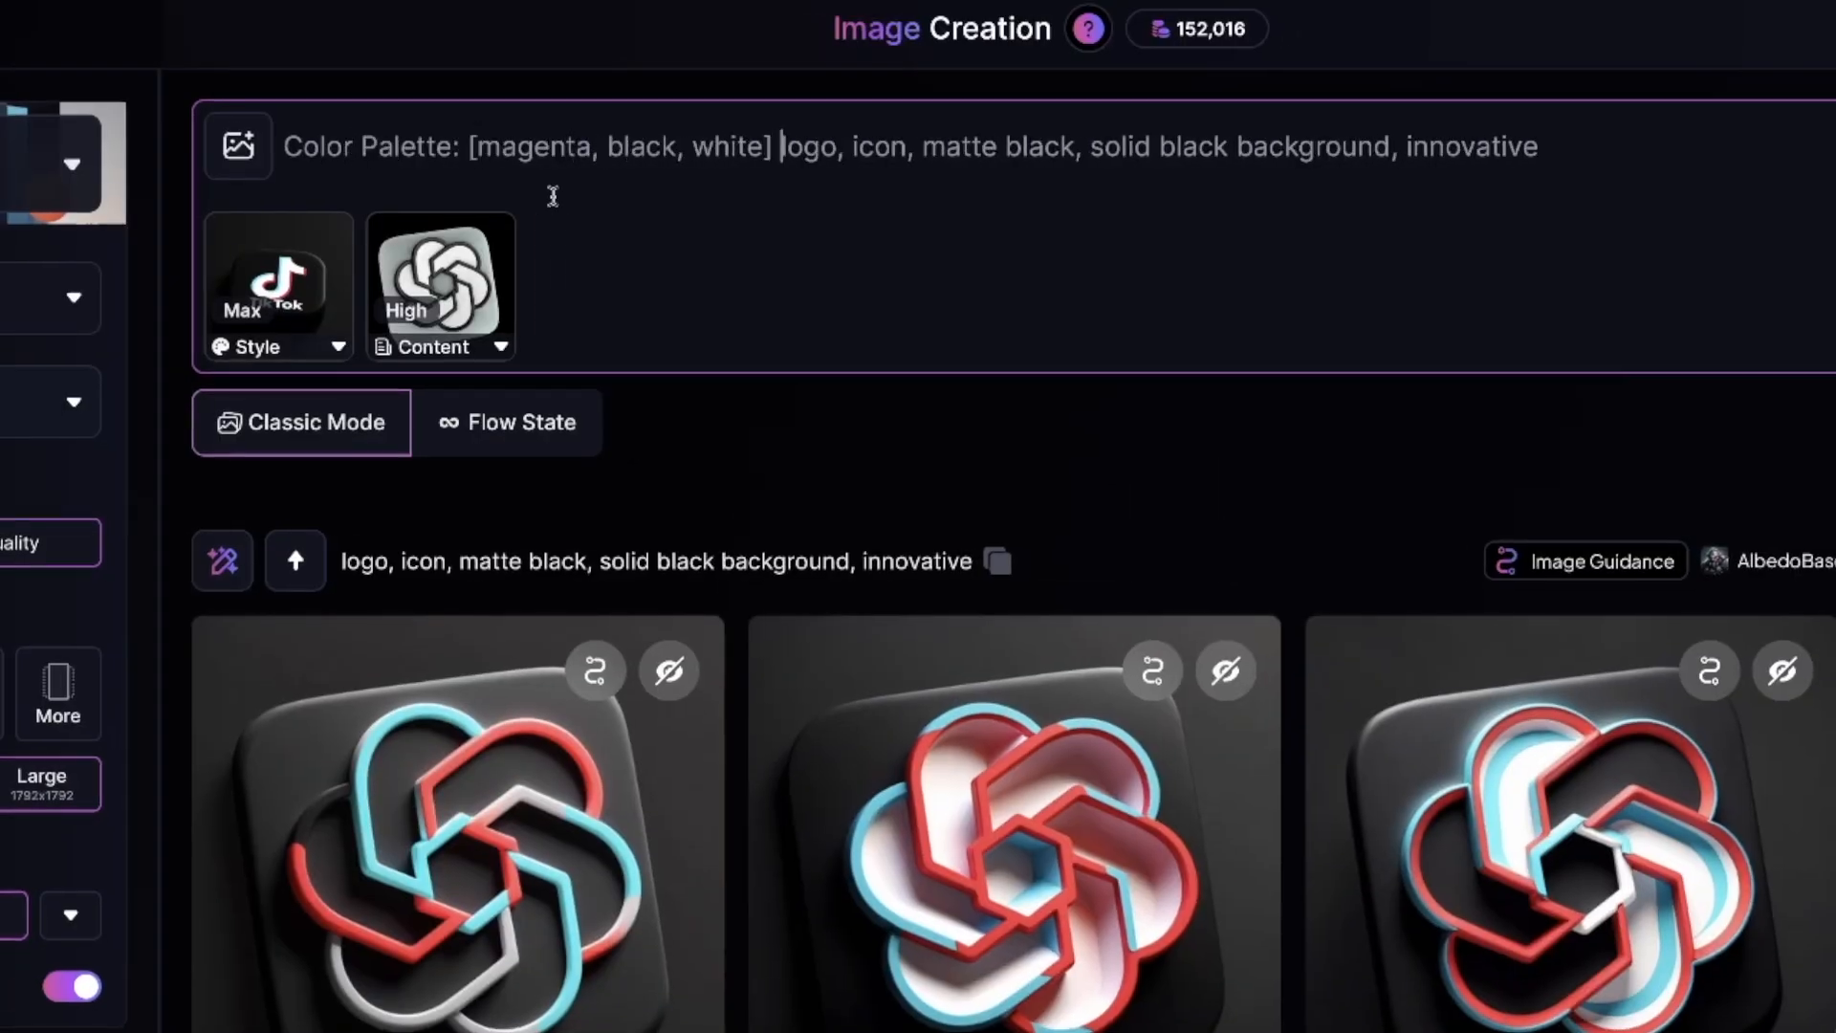
- Remove "matte black," from the prompt and generate a new batch of logo images
left_click_drag(1081, 165, 921, 151)
key("BackSpace")
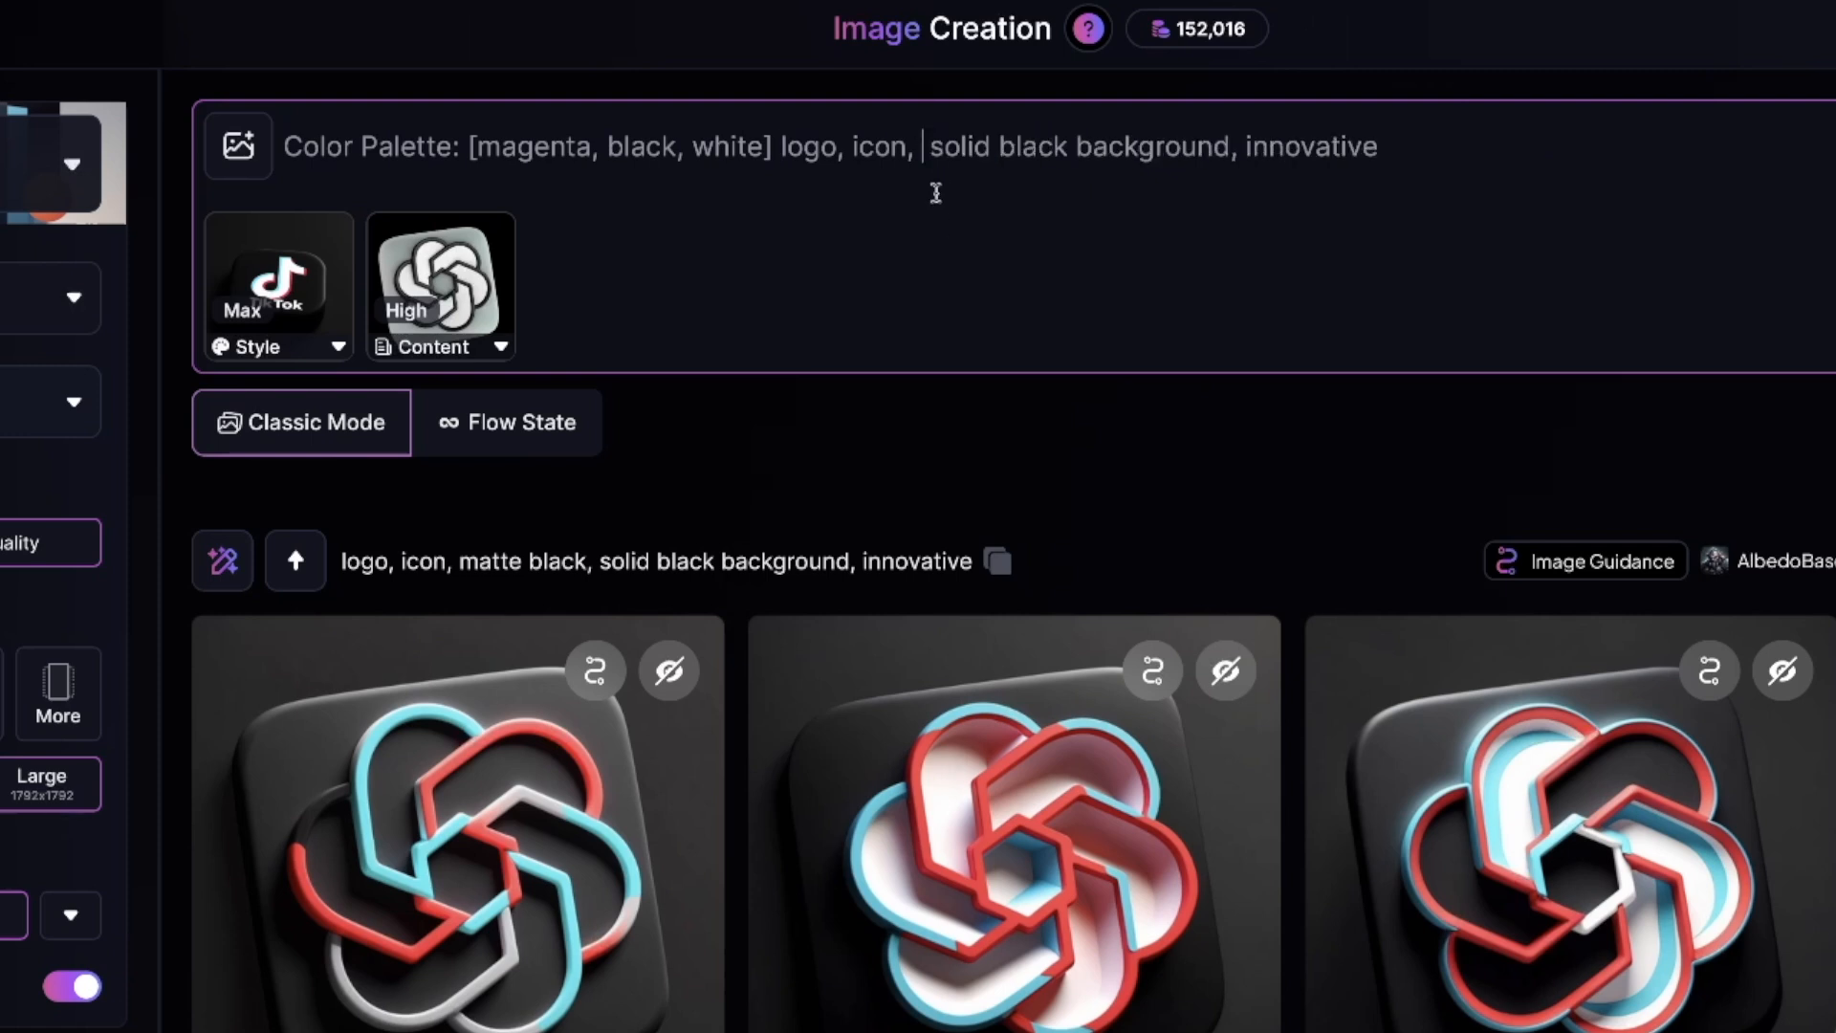
key("BackSpace")
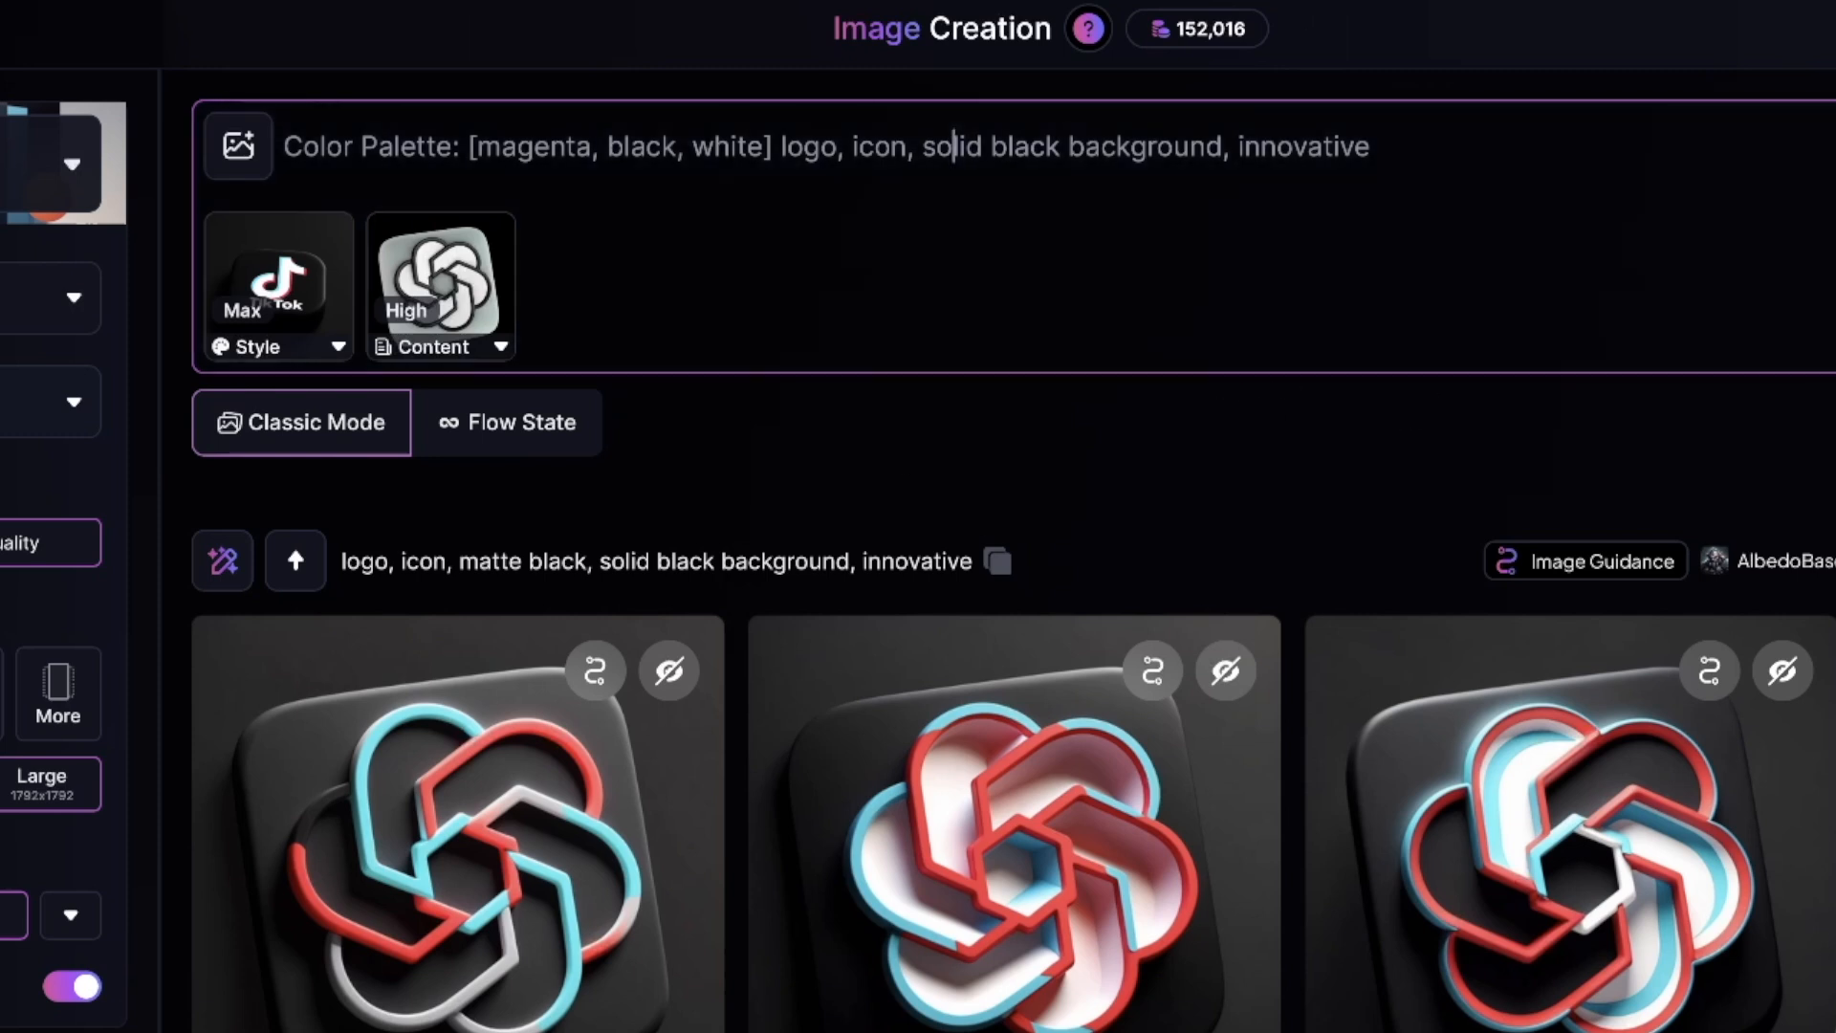
key("Return")
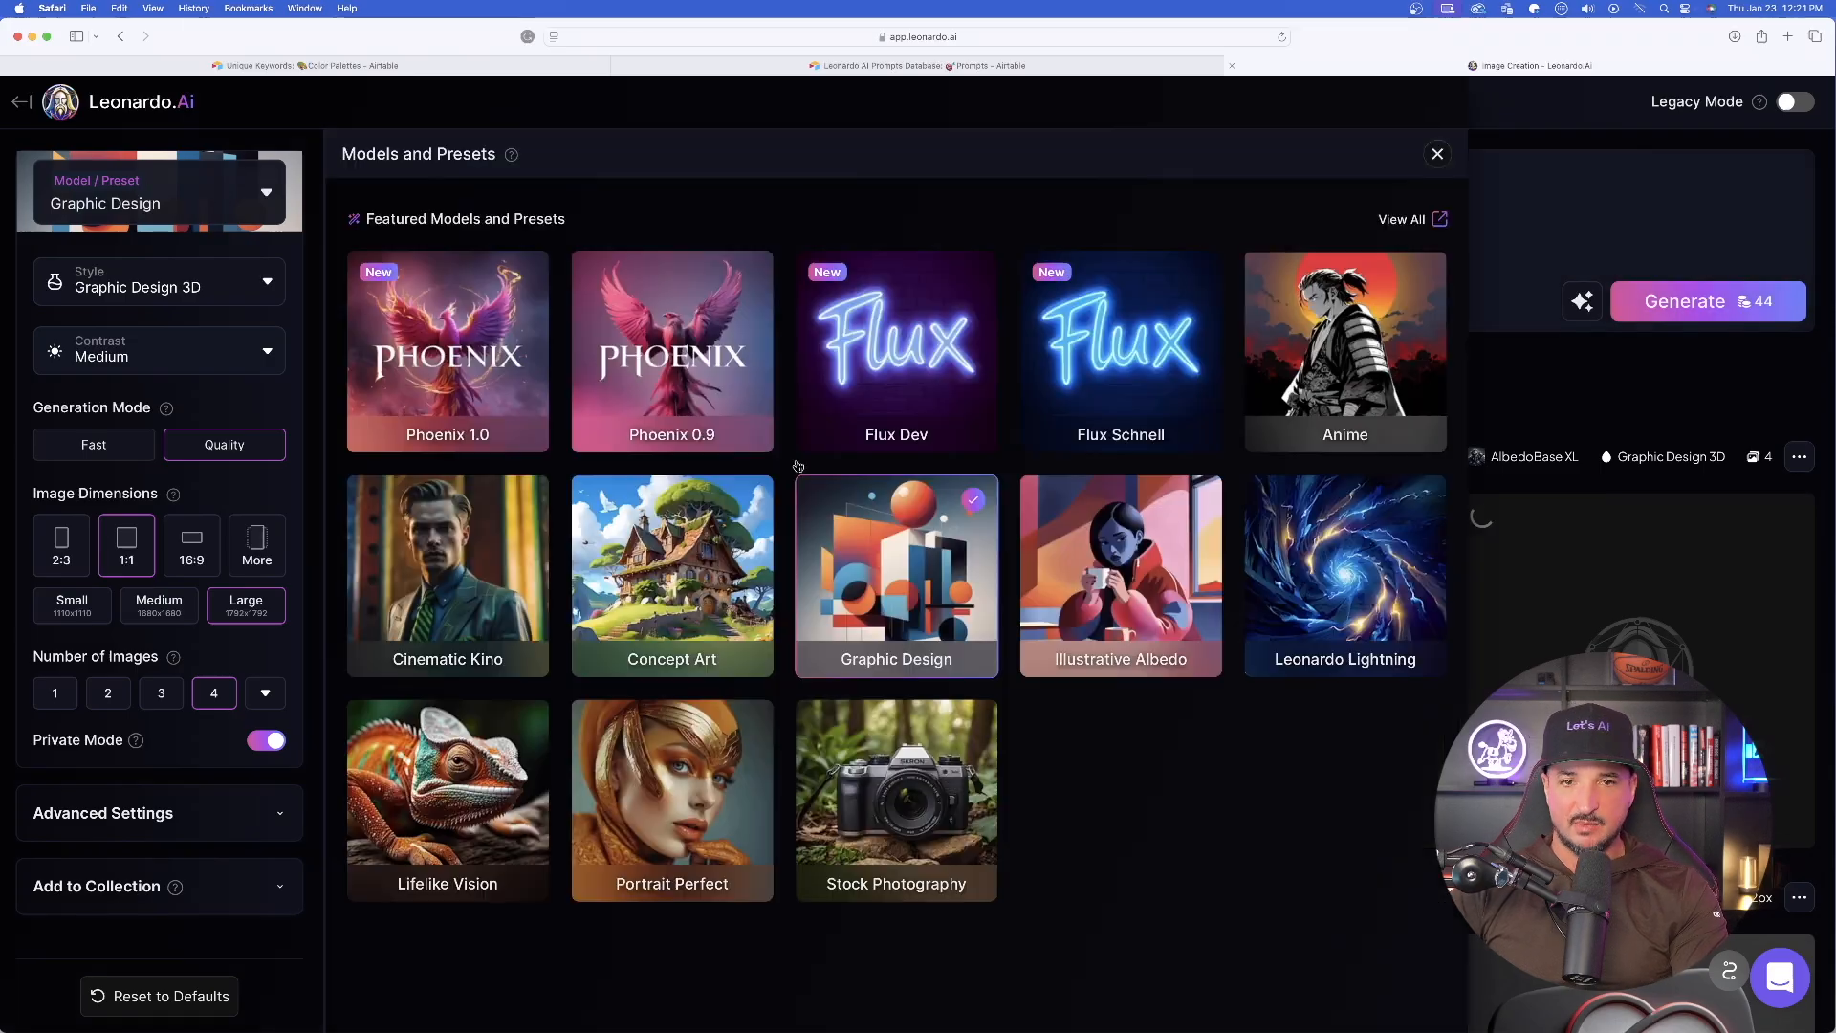
- Regenerate the logo with the Illustrative Albedo preset in 3D Render style and view the resulting images at full size
left_click(150, 191)
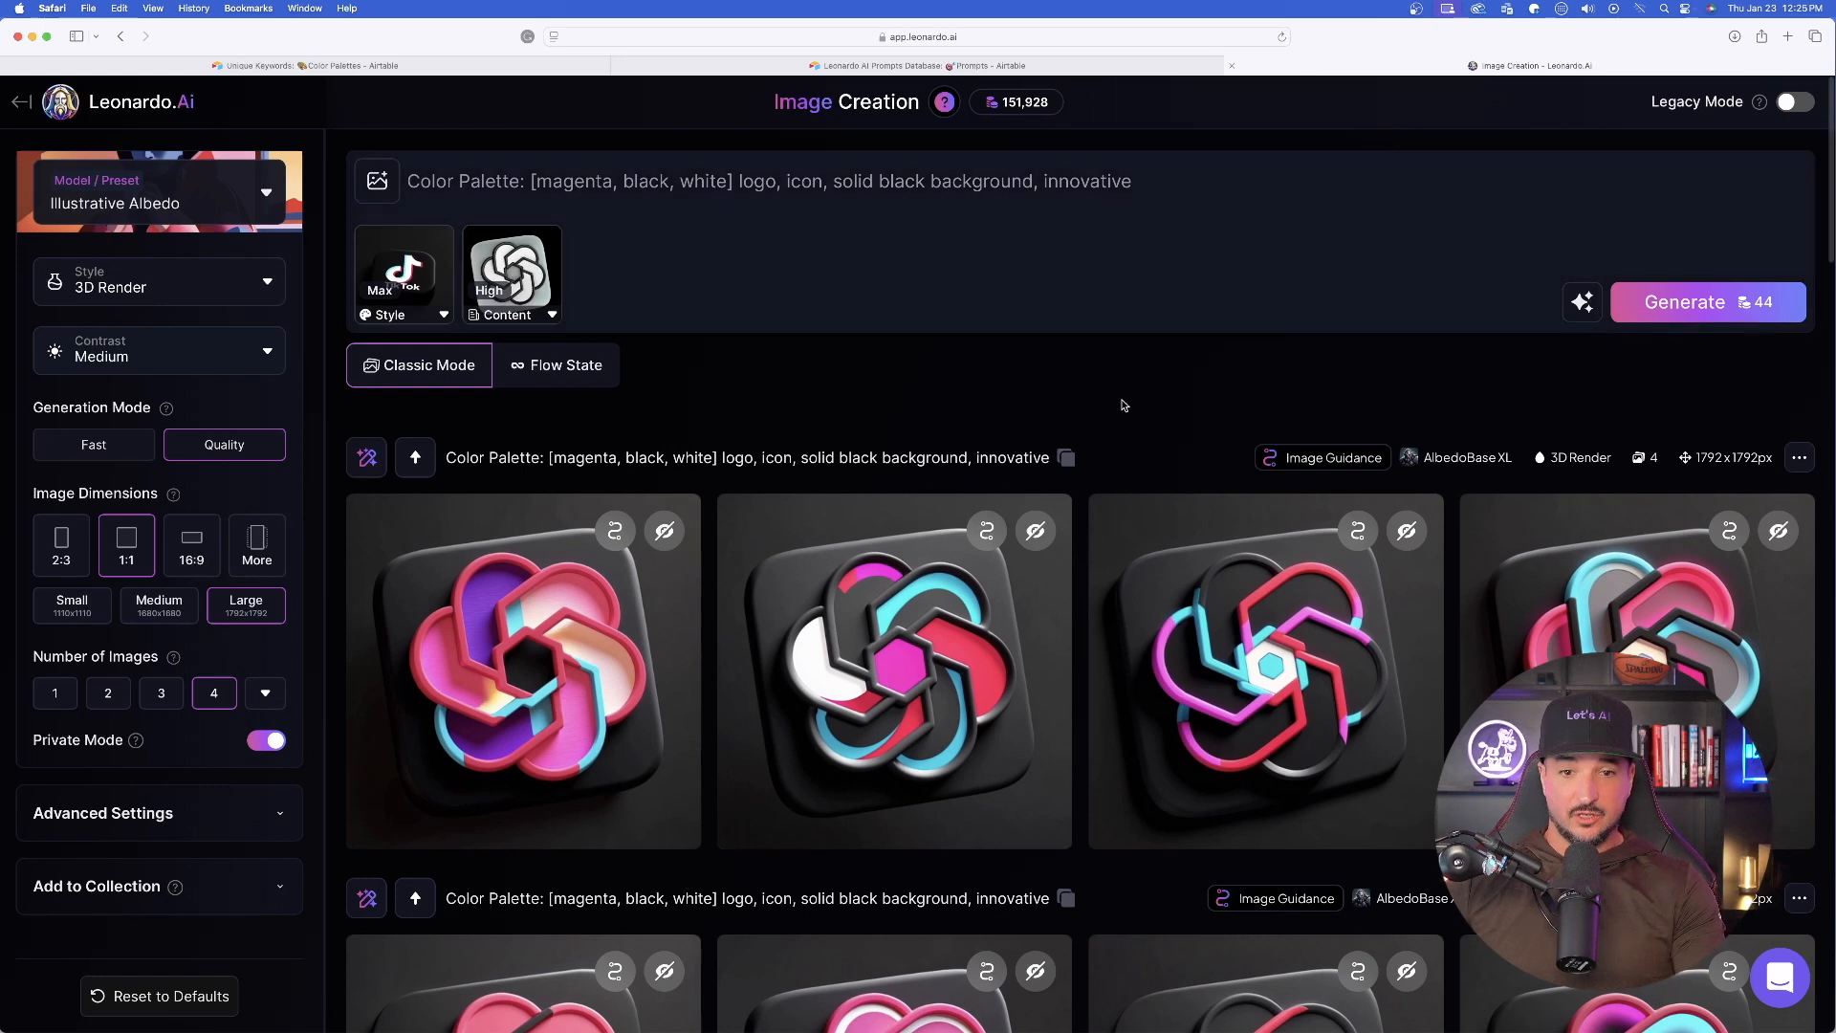
scroll(1131, 325, "down", 1)
scroll(1080, 330, "down", 5)
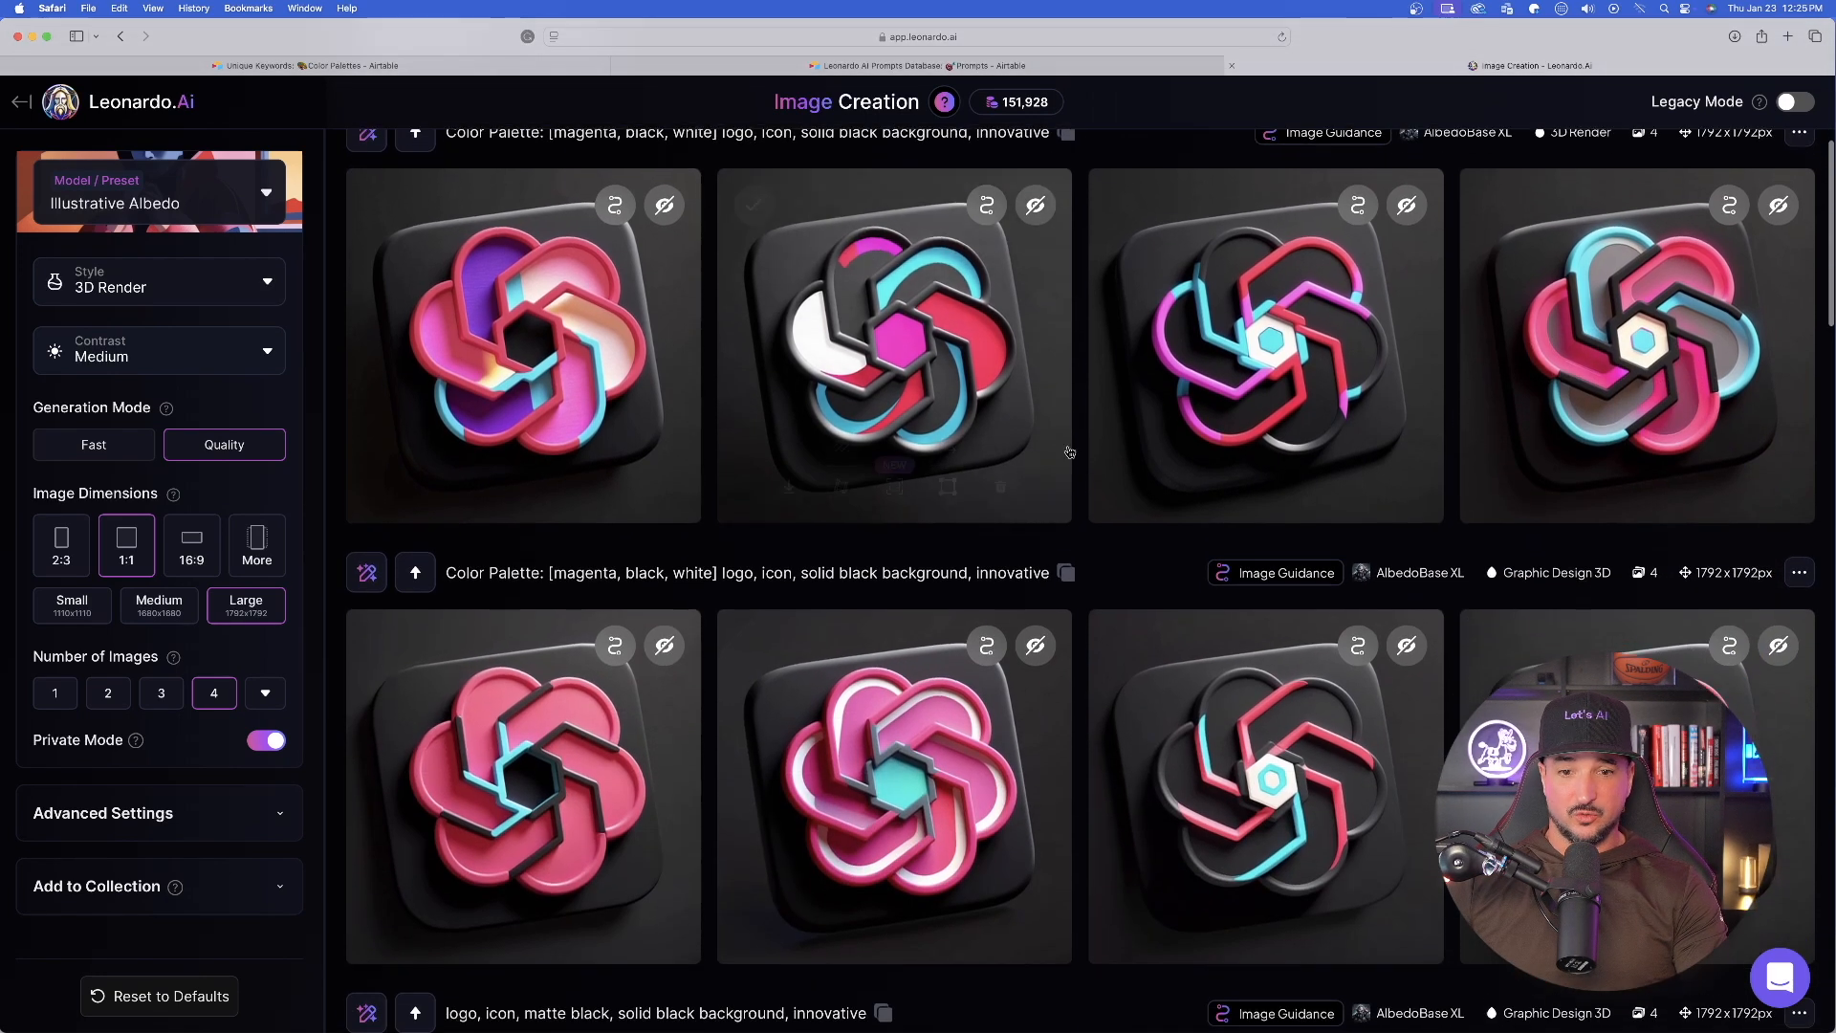
left_click(1052, 335)
left_click(1367, 570)
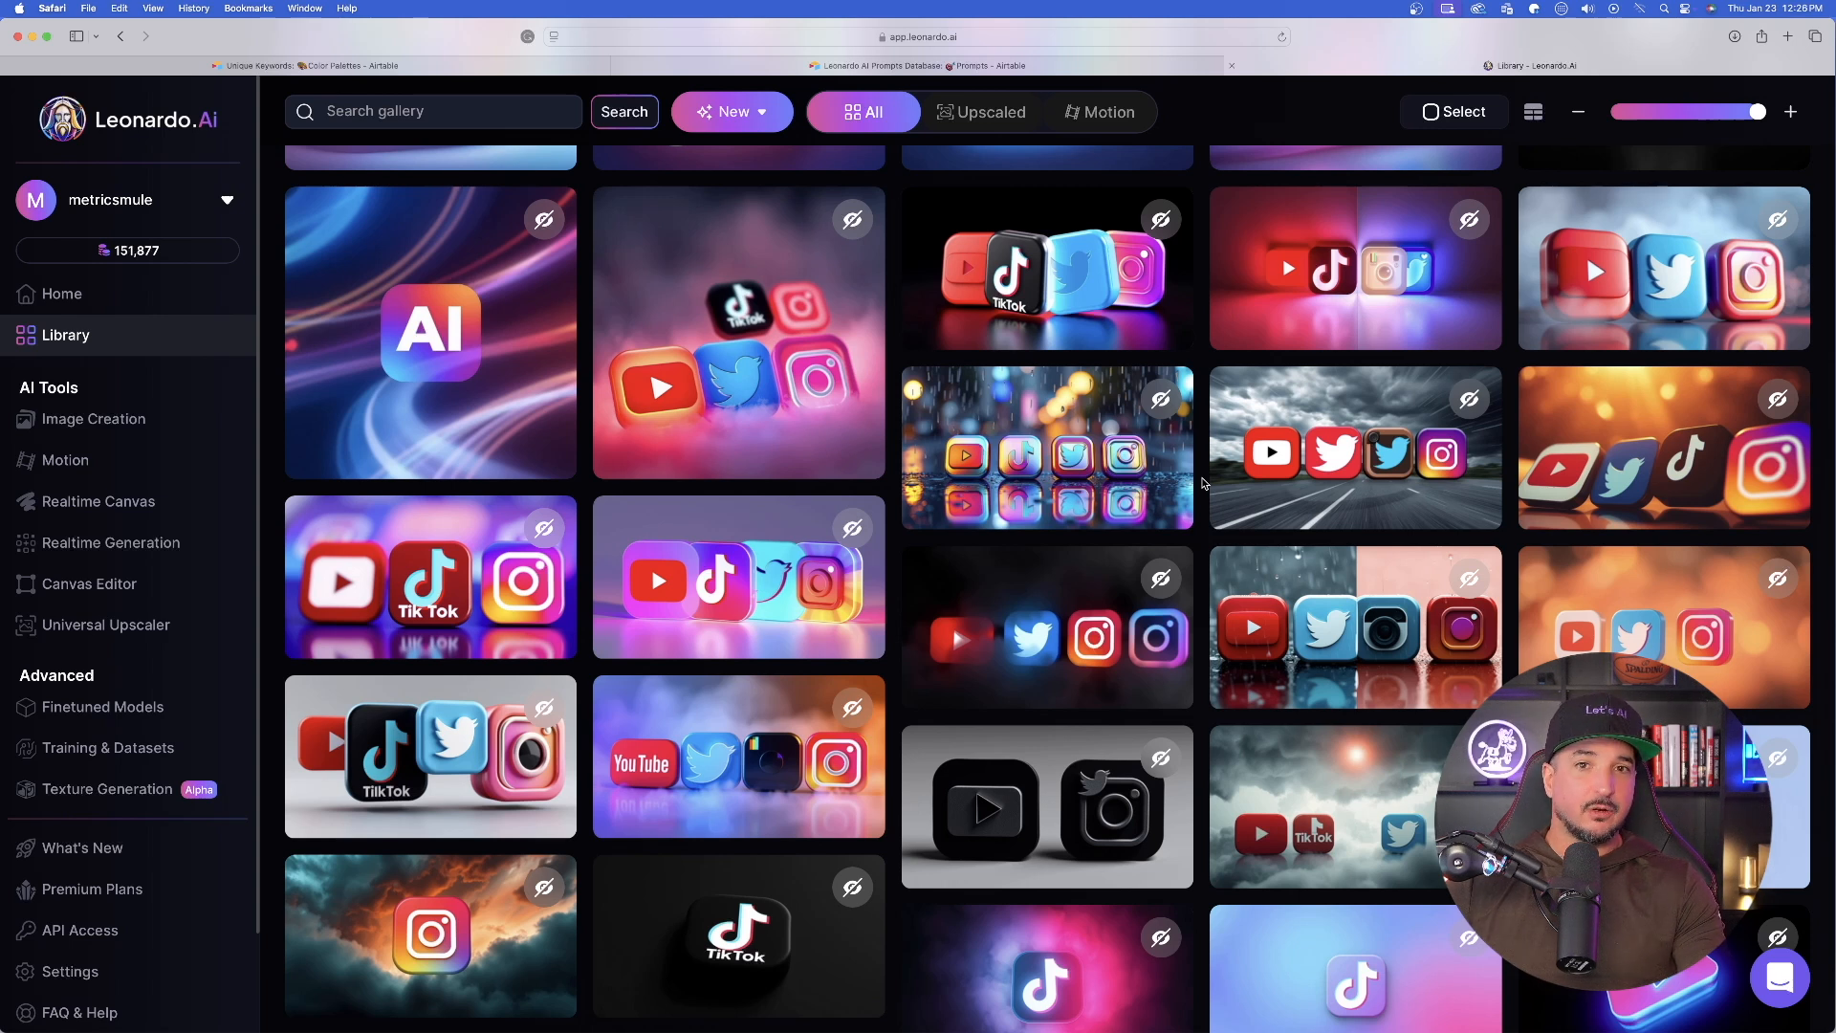
- Open the Library image of the AI startup's 3D app icon with light trails and select its full prompt text
mouse_move(442, 421)
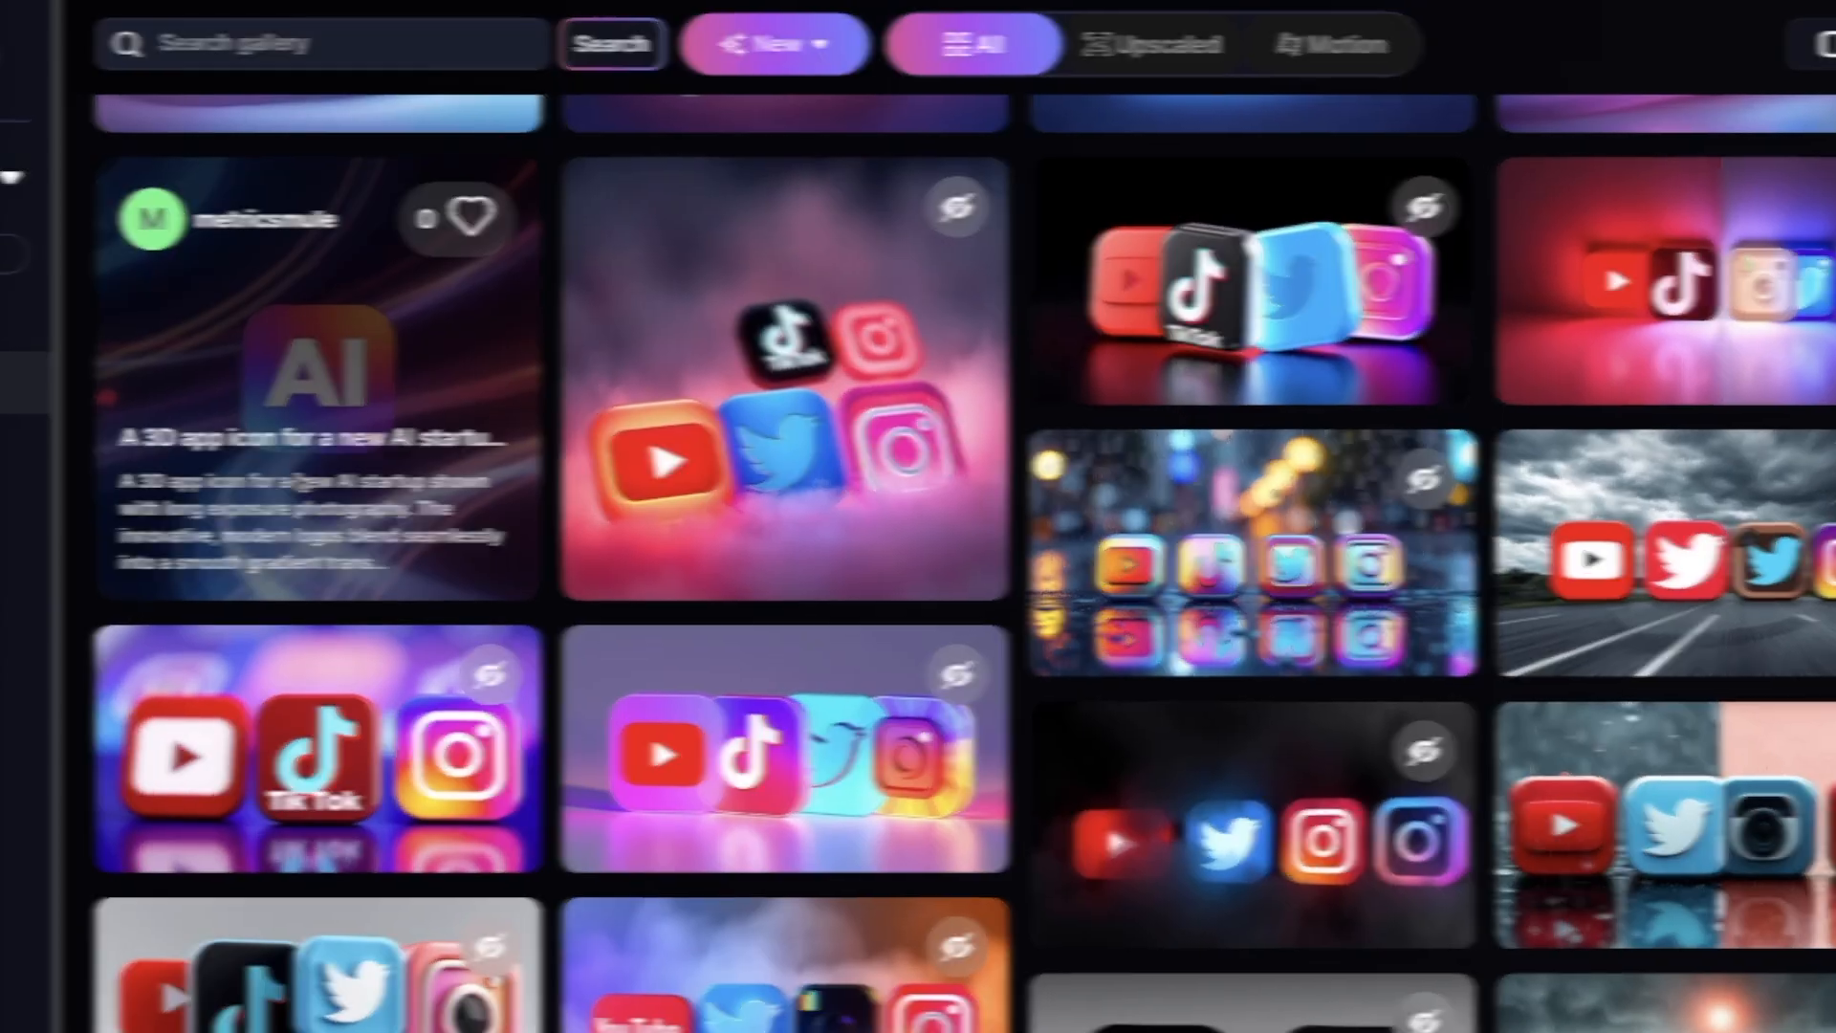
left_click(320, 474)
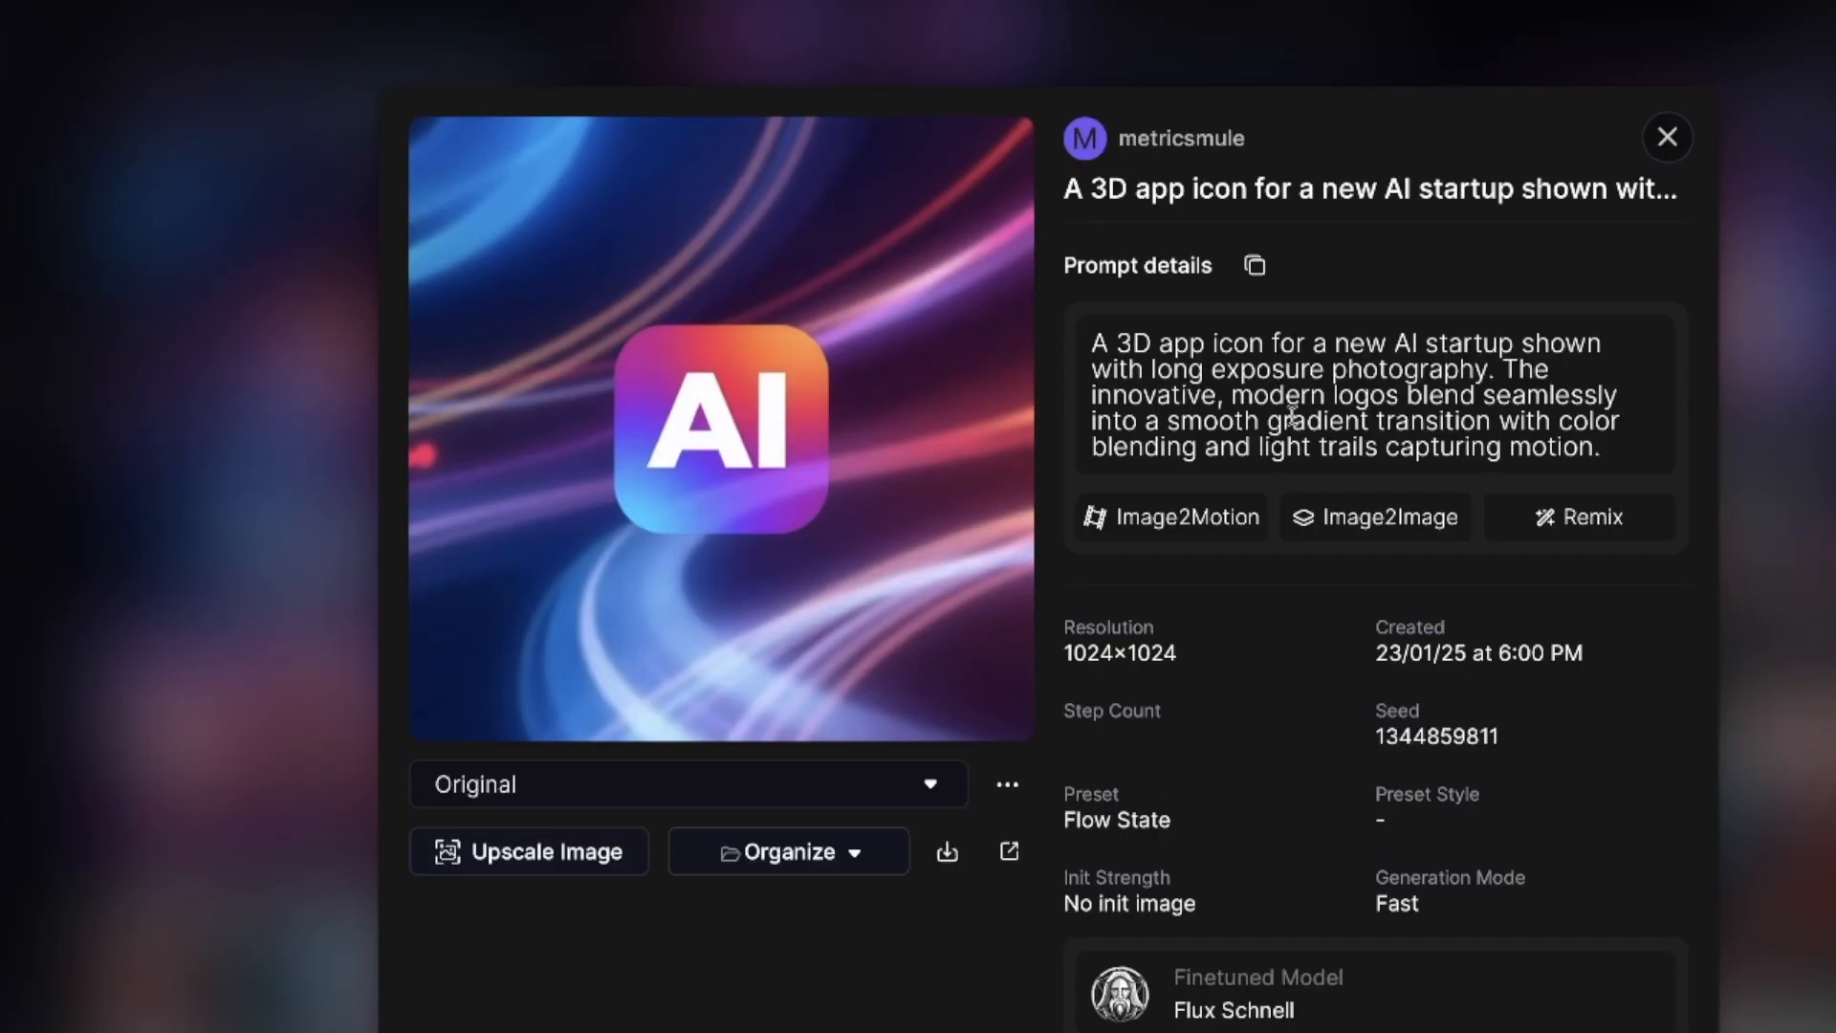
triple_click(1079, 361)
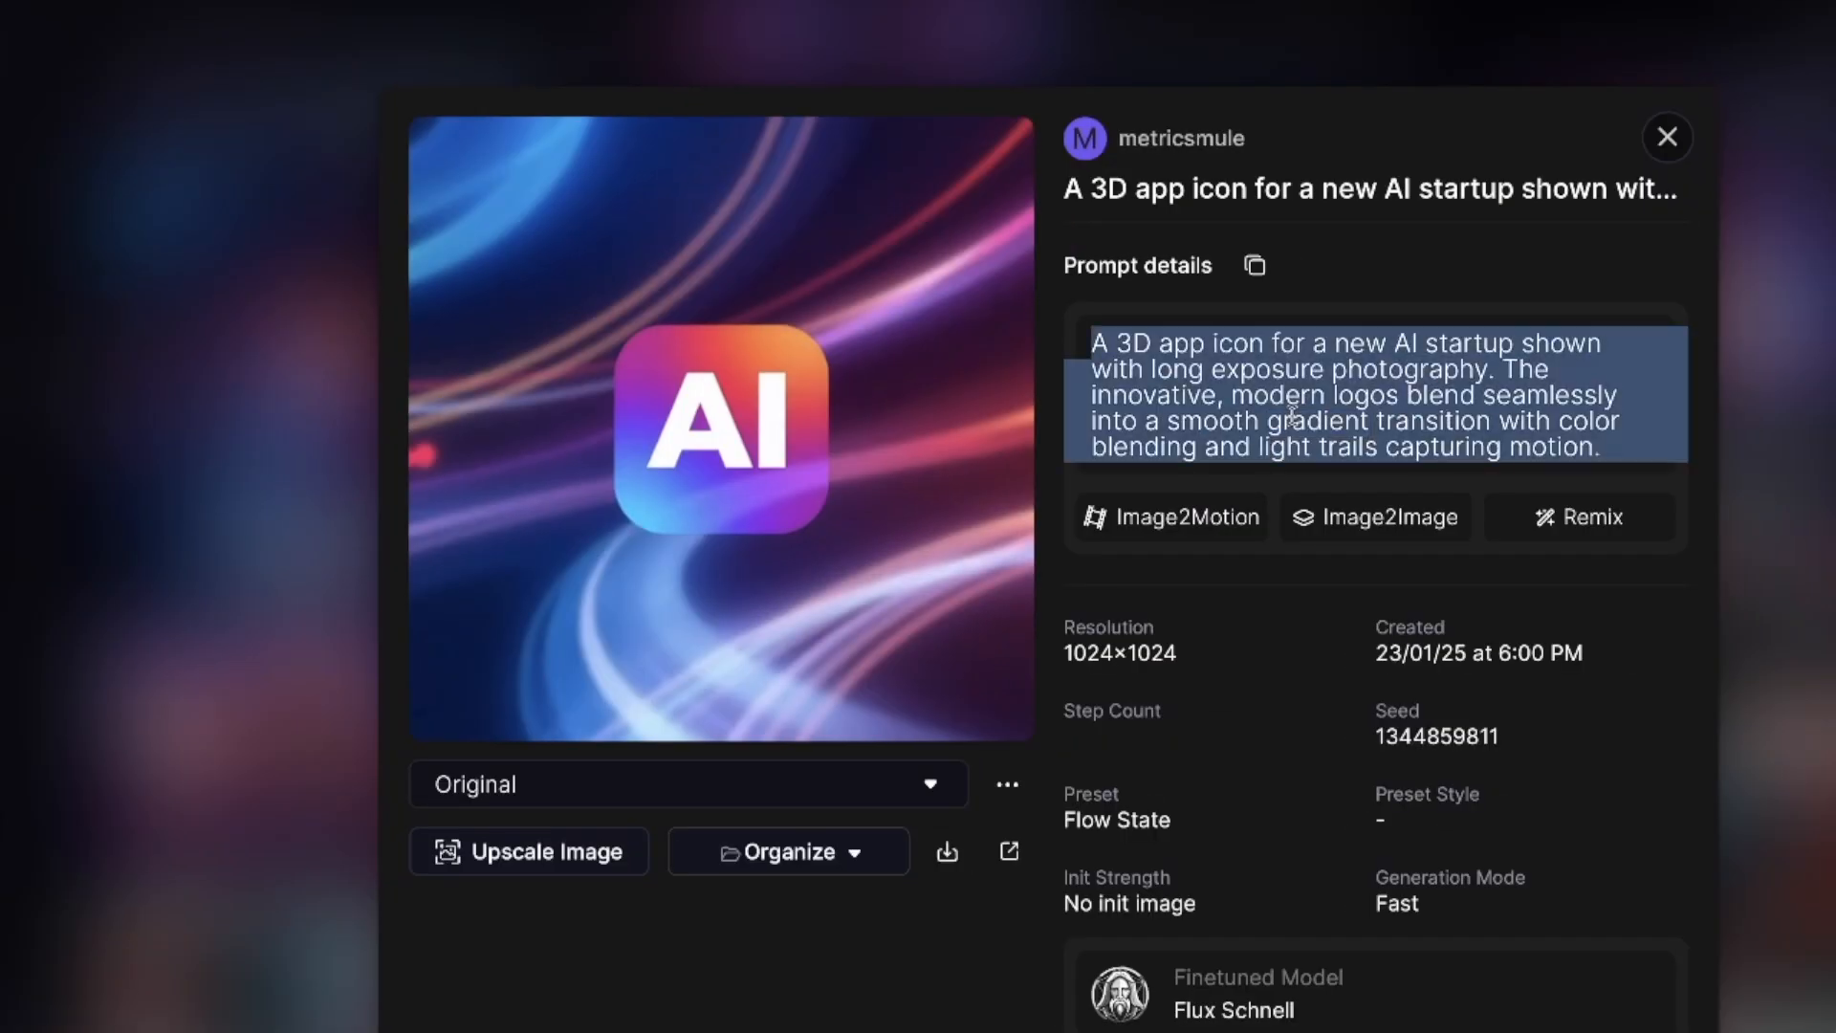